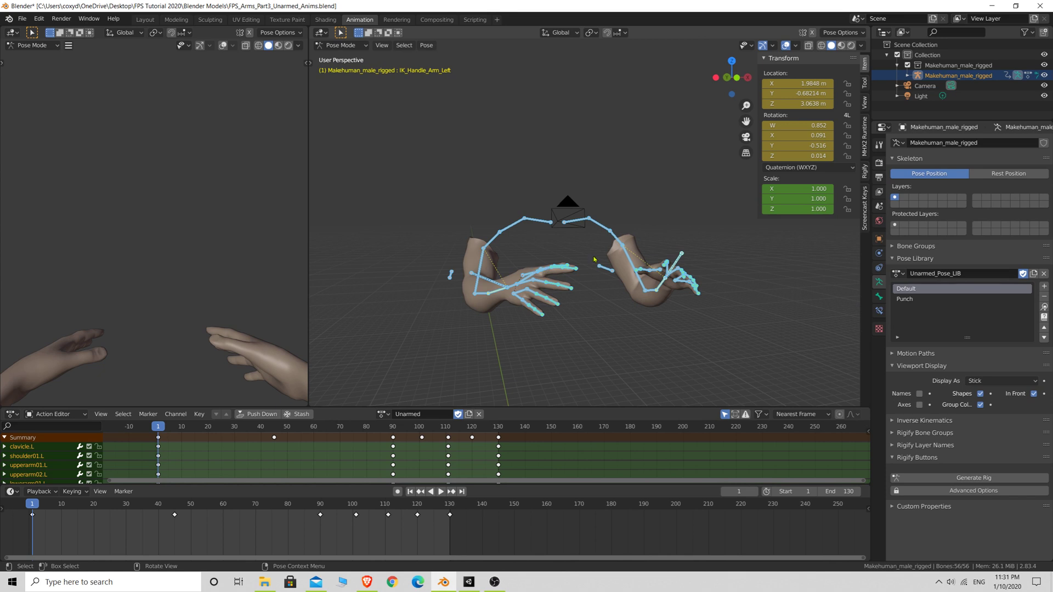
# - Examine the rigged arms from several angles, play the Unarmed animation, and return the playhead to frame 1
pyautogui.moveTo(633, 246); pyautogui.dragTo(547, 248, button='middle')
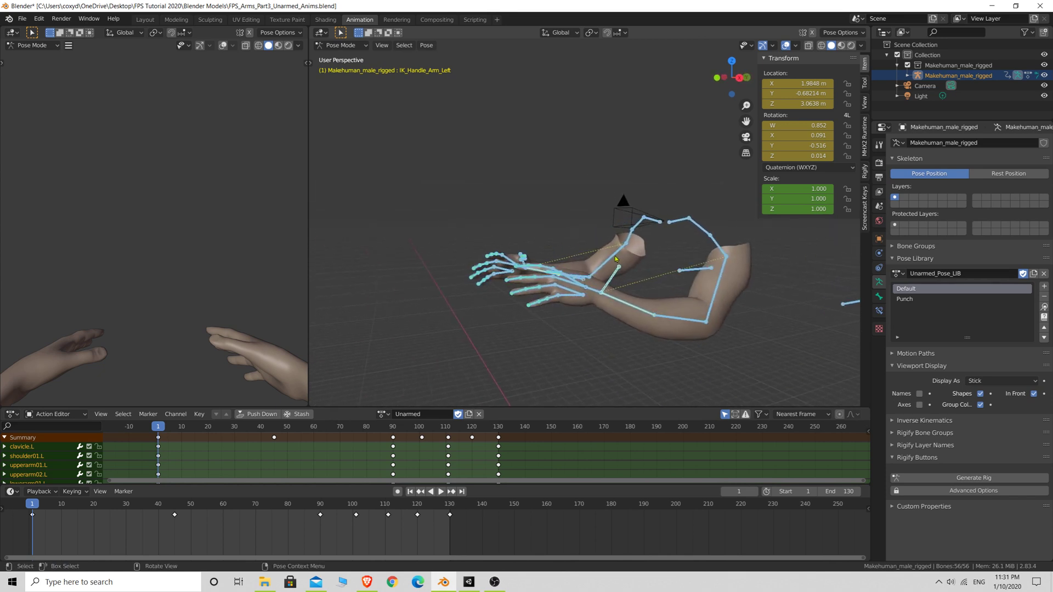
pyautogui.moveTo(624, 267); pyautogui.dragTo(570, 296, button='middle')
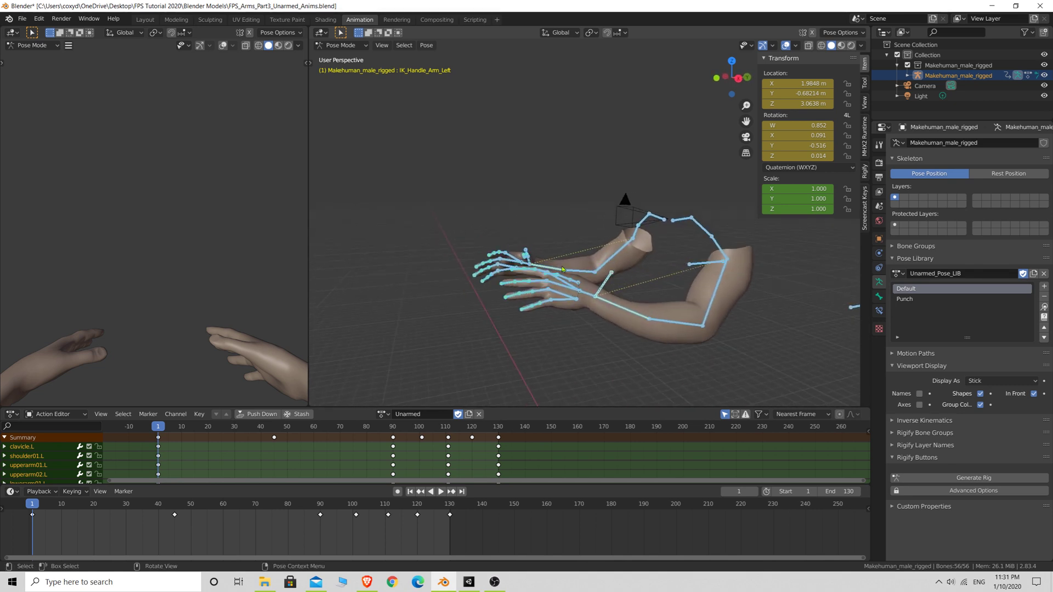
pyautogui.moveTo(570, 256); pyautogui.dragTo(762, 266, button='middle')
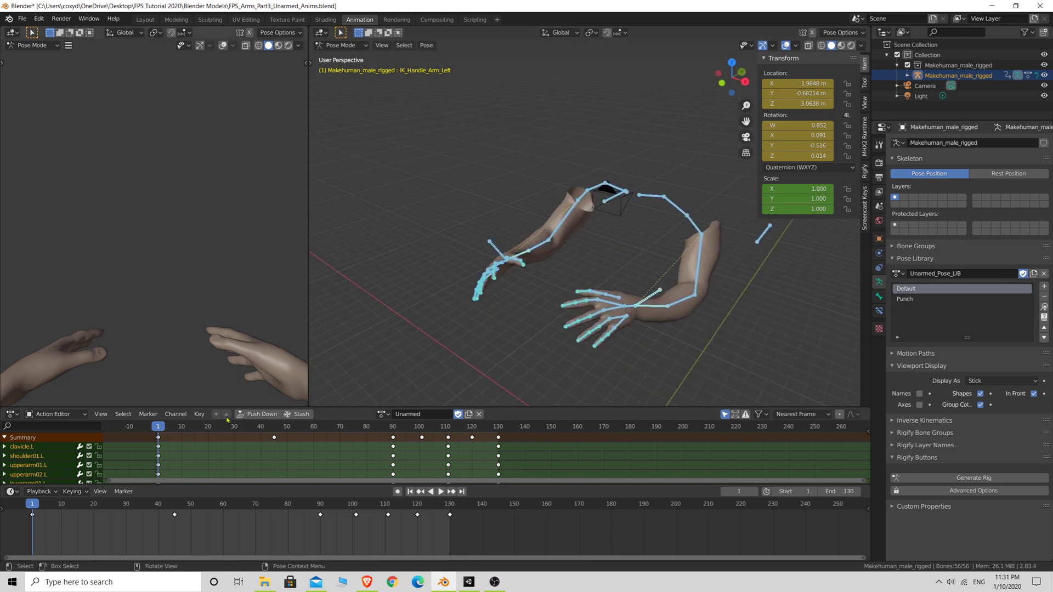
pyautogui.press('space')
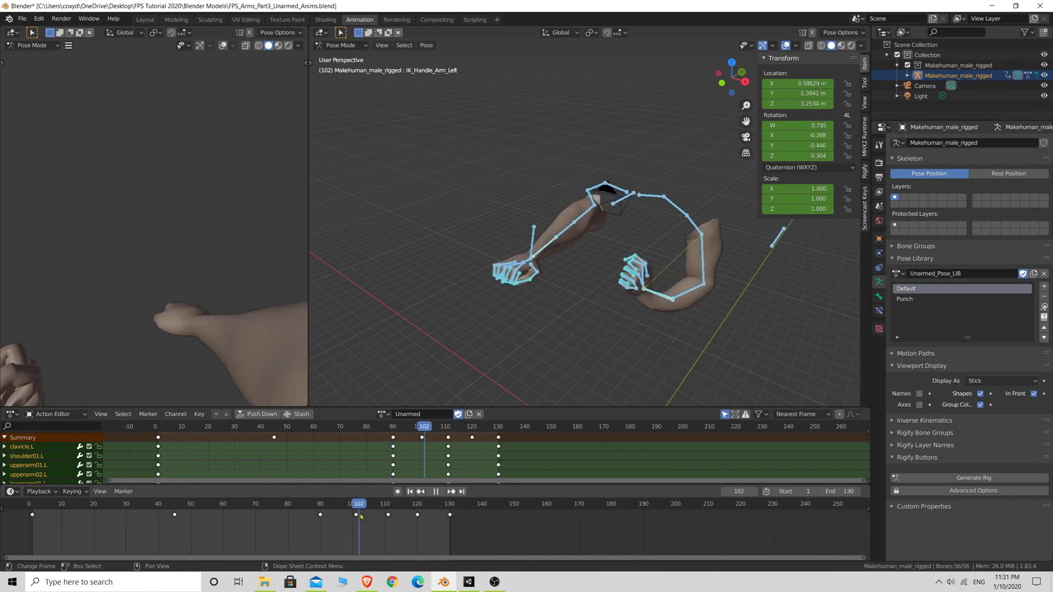
pyautogui.moveTo(367, 516); pyautogui.dragTo(32, 515)
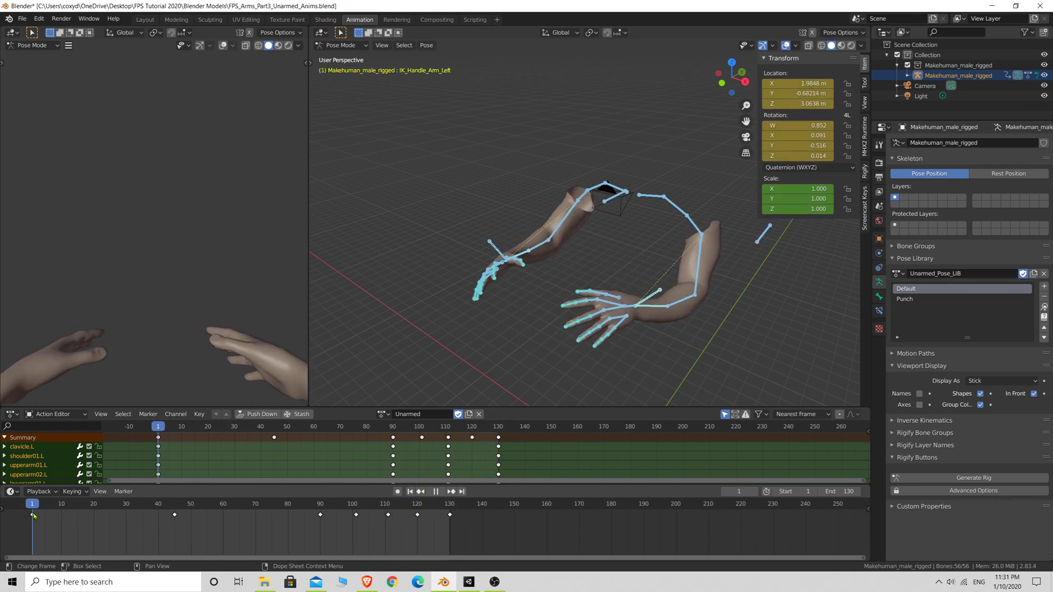
pyautogui.moveTo(703, 300); pyautogui.dragTo(591, 295, button='middle')
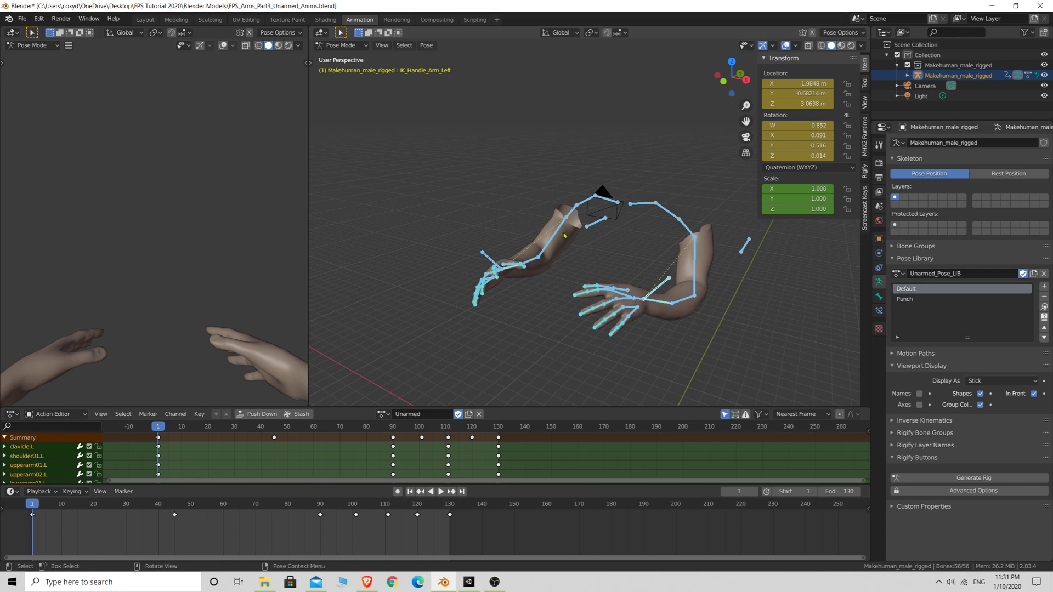
pyautogui.moveTo(570, 256); pyautogui.dragTo(533, 269, button='middle')
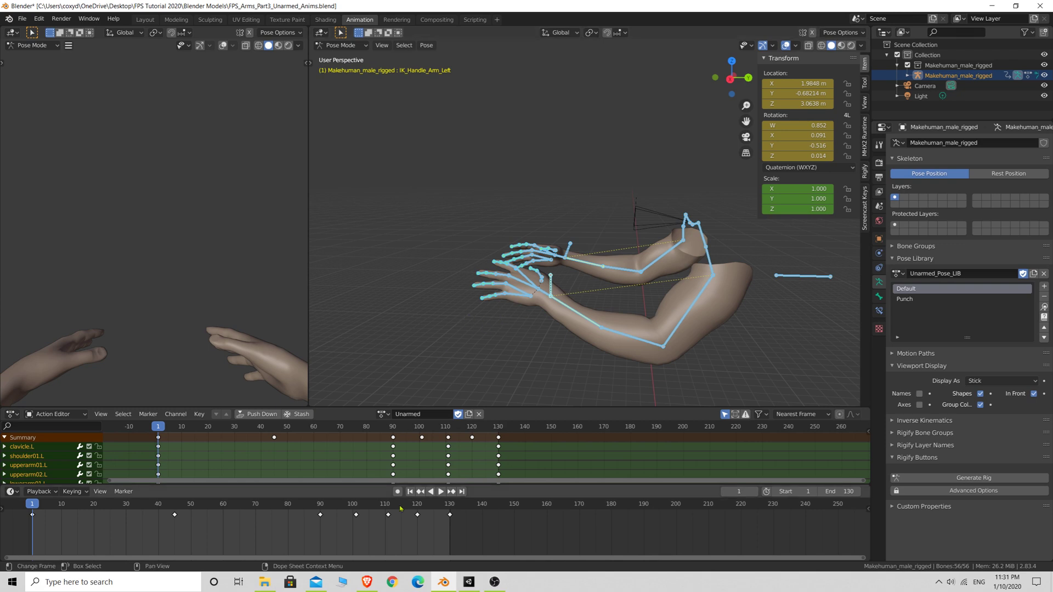
# - Switch to Unity and look over the Crypt Dungeon Environment and MilkyWay asset folders and the crypt scene
pyautogui.click(462, 588)
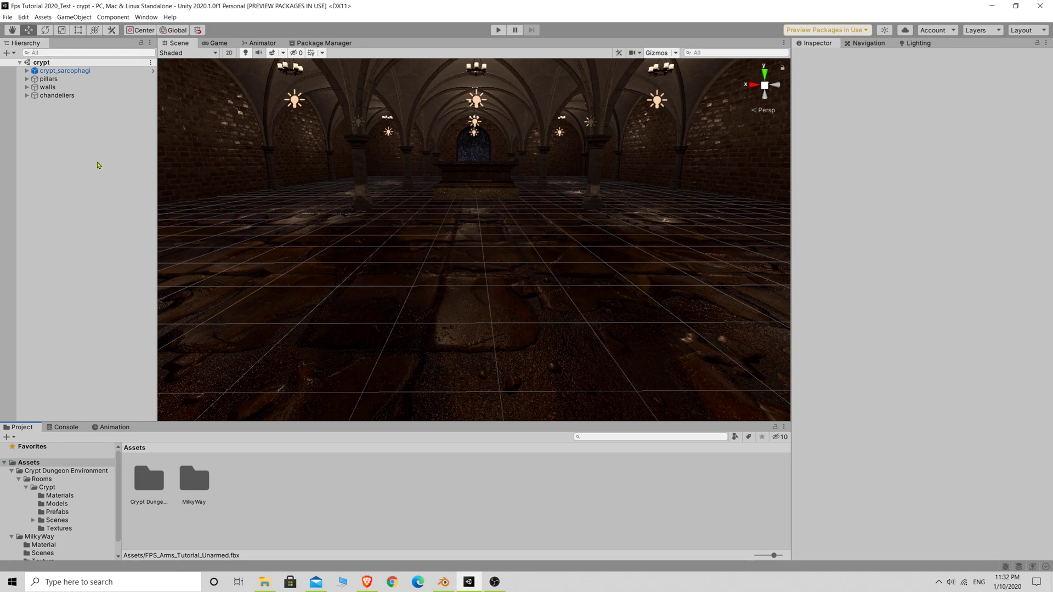
pyautogui.click(145, 479)
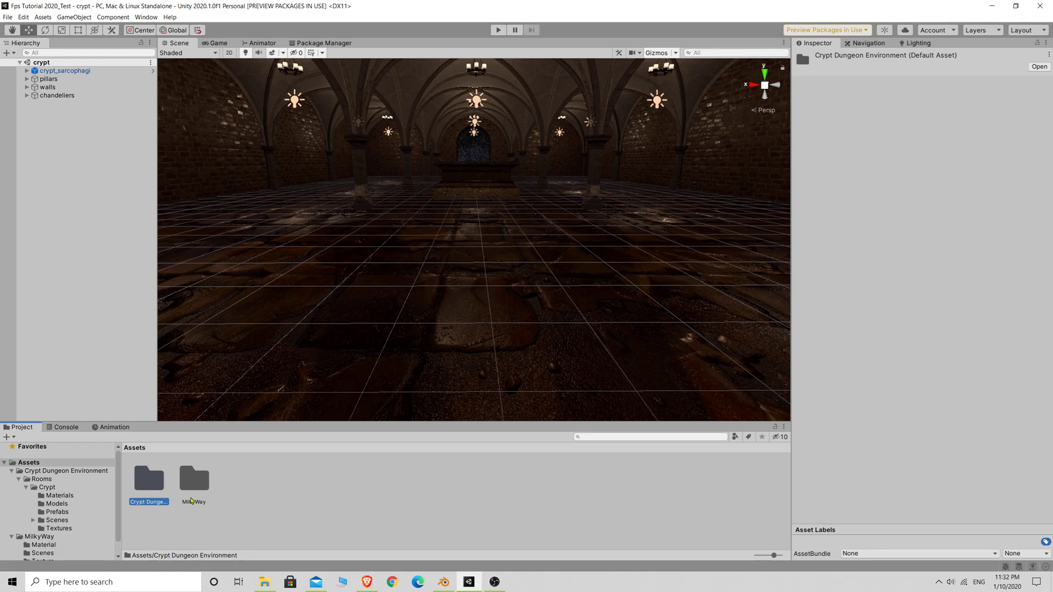
pyautogui.click(199, 482)
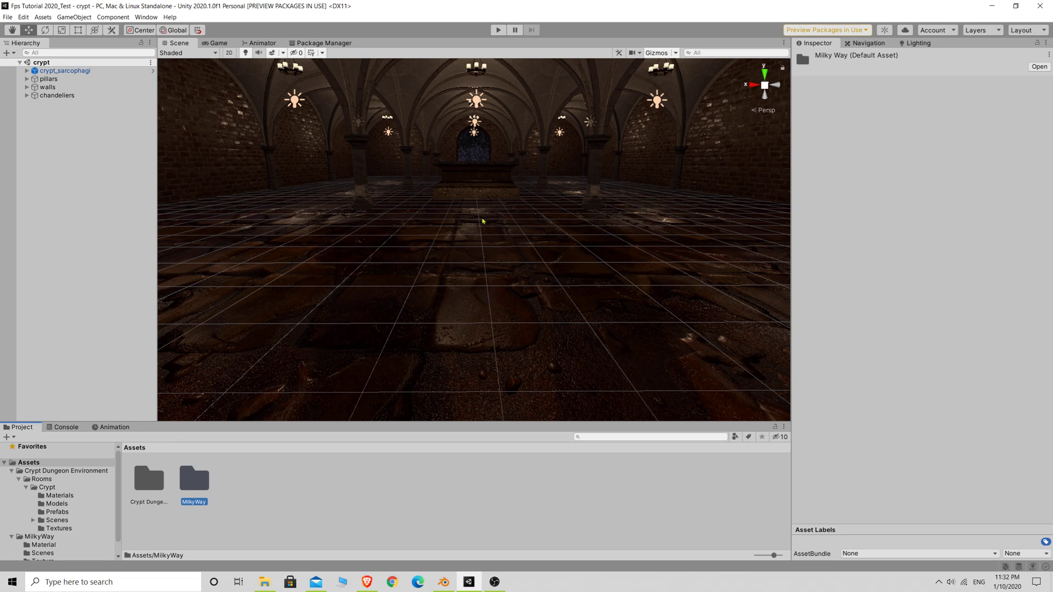
pyautogui.scroll(-1, 483, 221)
pyautogui.moveTo(486, 227); pyautogui.dragTo(487, 235, button='right')
pyautogui.press('e')
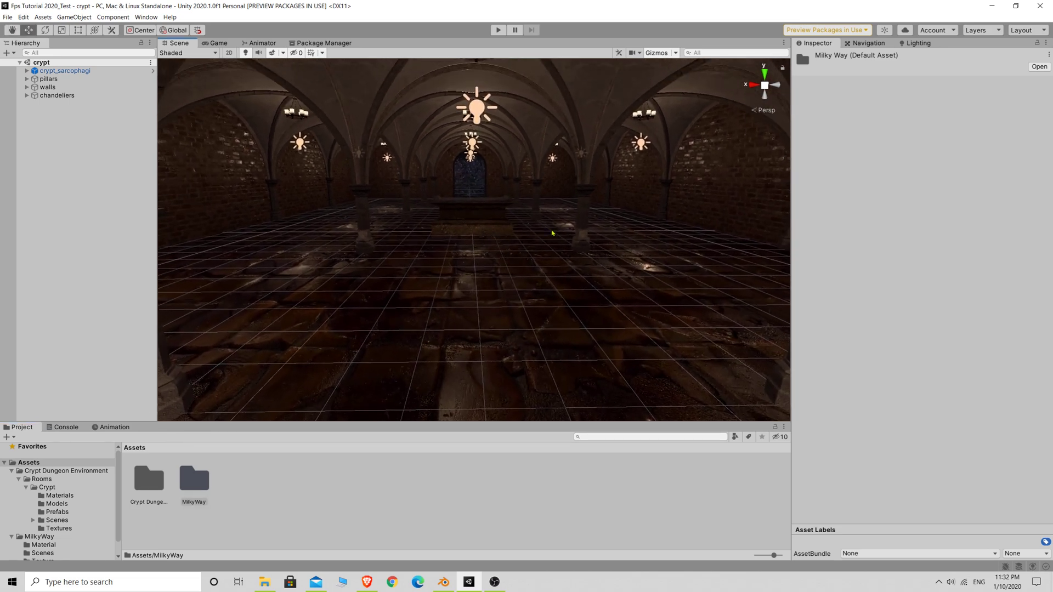
pyautogui.moveTo(551, 232)
pyautogui.mouseDown(button='right')
pyautogui.moveTo(541, 230)
pyautogui.moveTo(554, 230)
pyautogui.mouseUp(button='right')
pyautogui.moveTo(512, 246); pyautogui.dragTo(489, 261, button='middle')
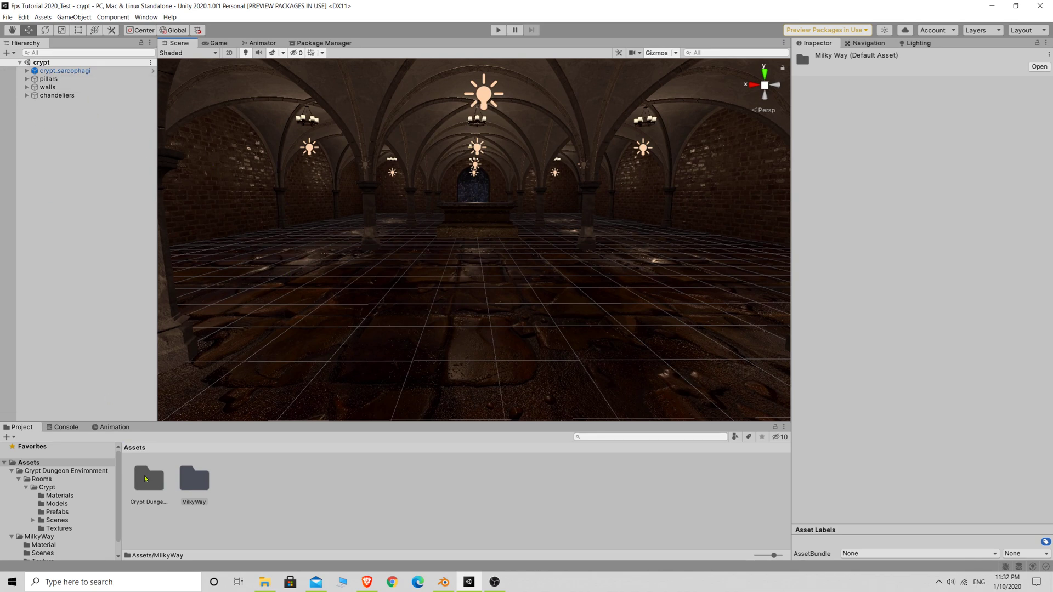
# - Look inside the Crypt room's Scenes folder within Crypt Dungeon Environment, and return to the Assets root
pyautogui.doubleClick(145, 479)
pyautogui.doubleClick(148, 481)
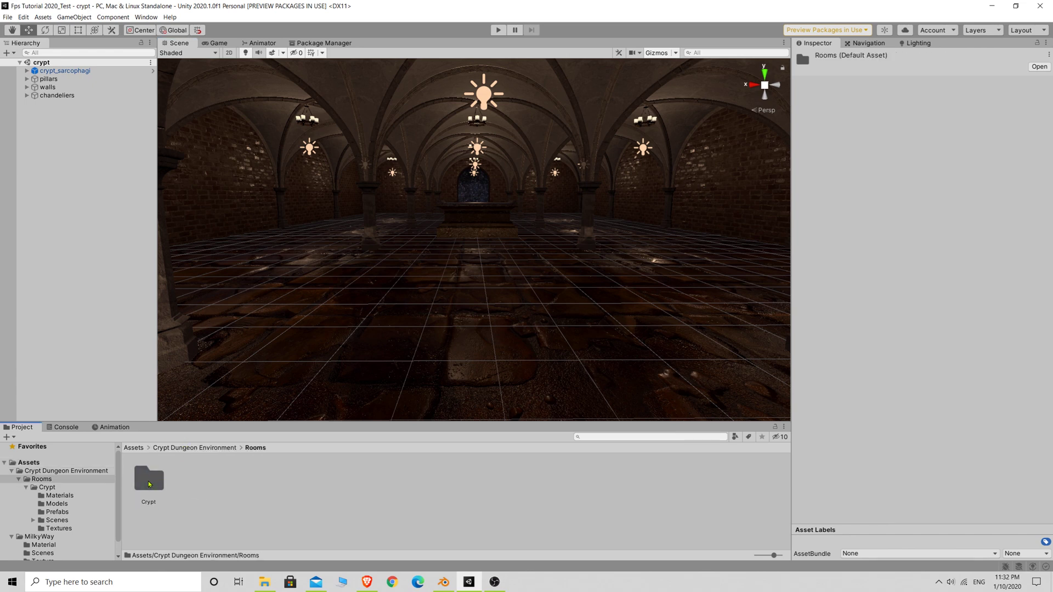
pyautogui.doubleClick(149, 482)
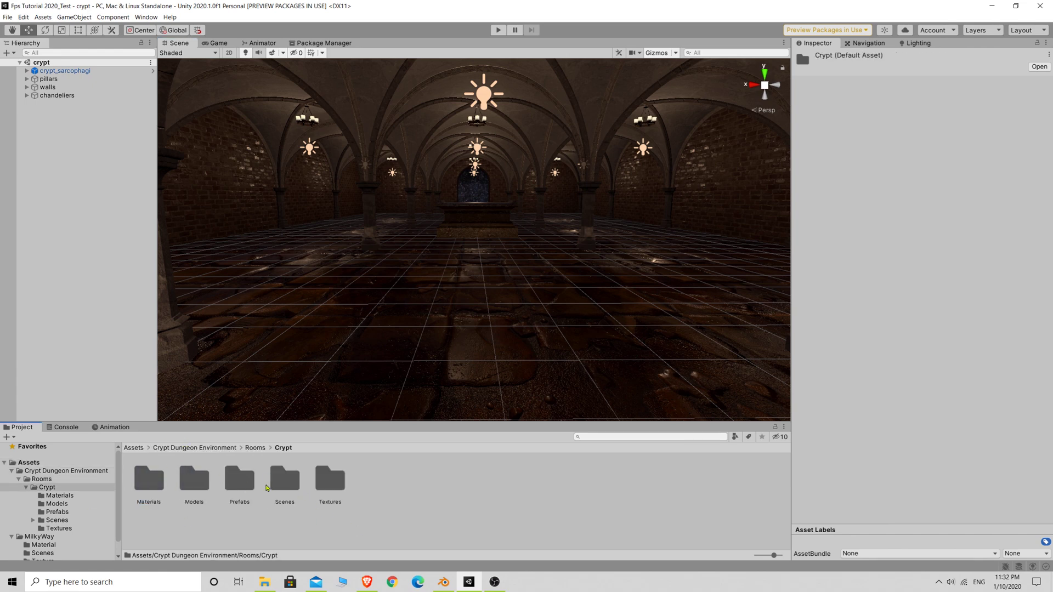
pyautogui.doubleClick(289, 483)
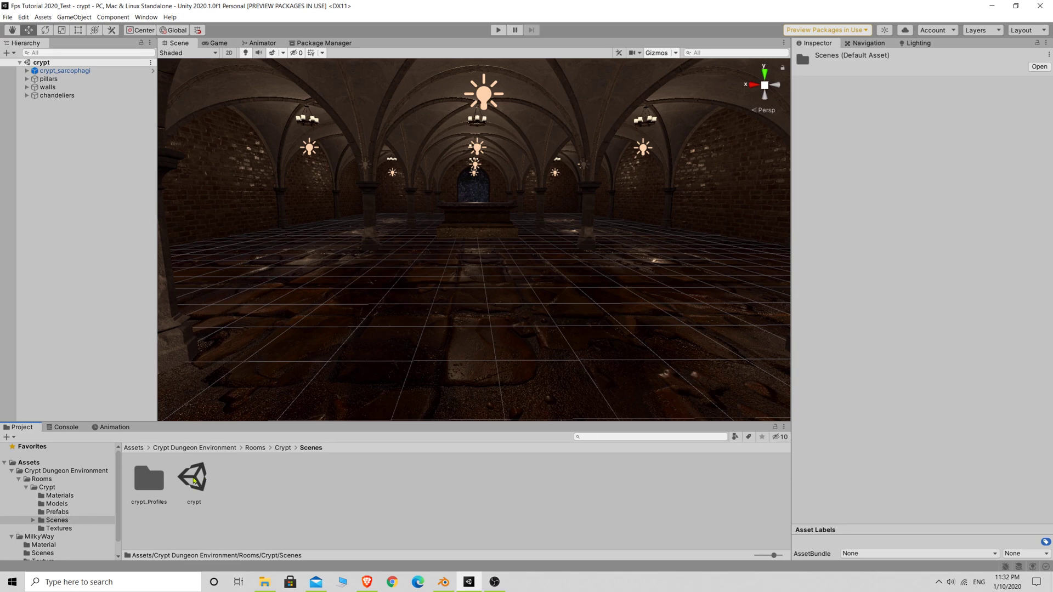
pyautogui.click(135, 448)
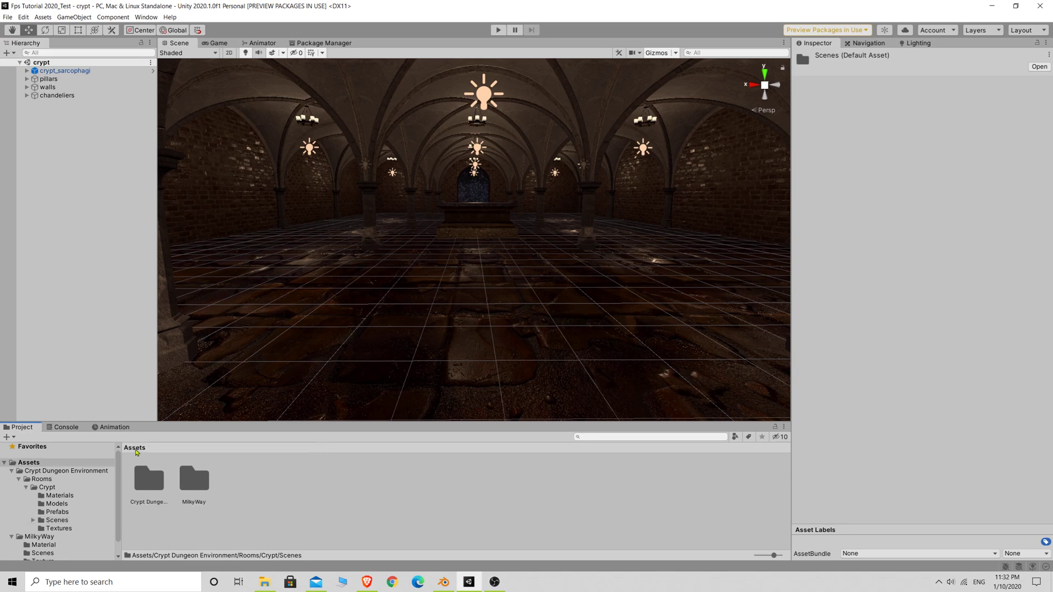
# - Collapse the crypt scene's object list in the hierarchy
pyautogui.click(20, 63)
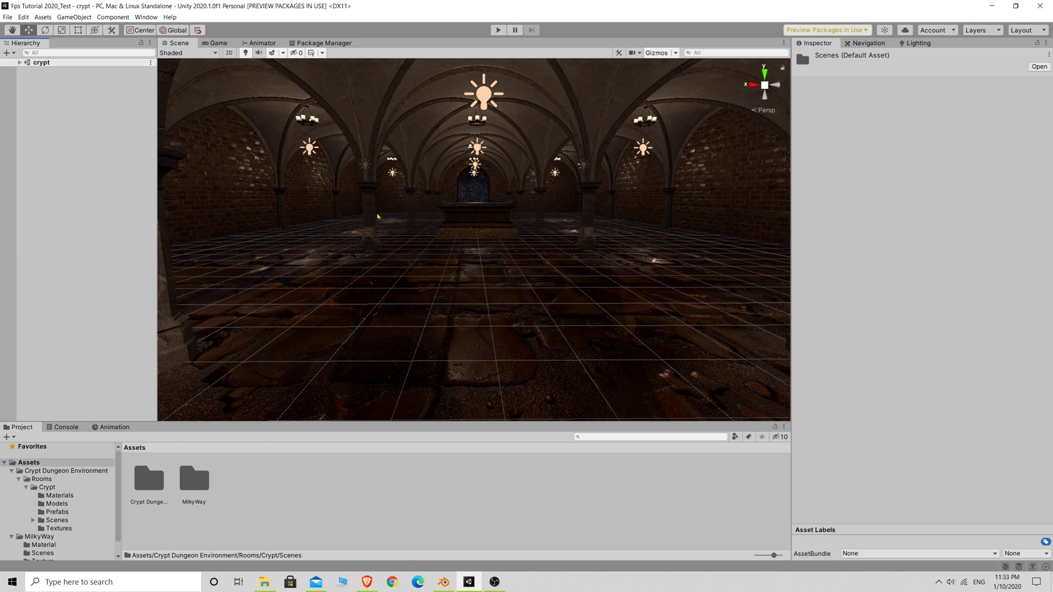
pyautogui.moveTo(581, 181); pyautogui.dragTo(594, 216, button='middle')
pyautogui.moveTo(594, 216); pyautogui.dragTo(579, 208, button='right')
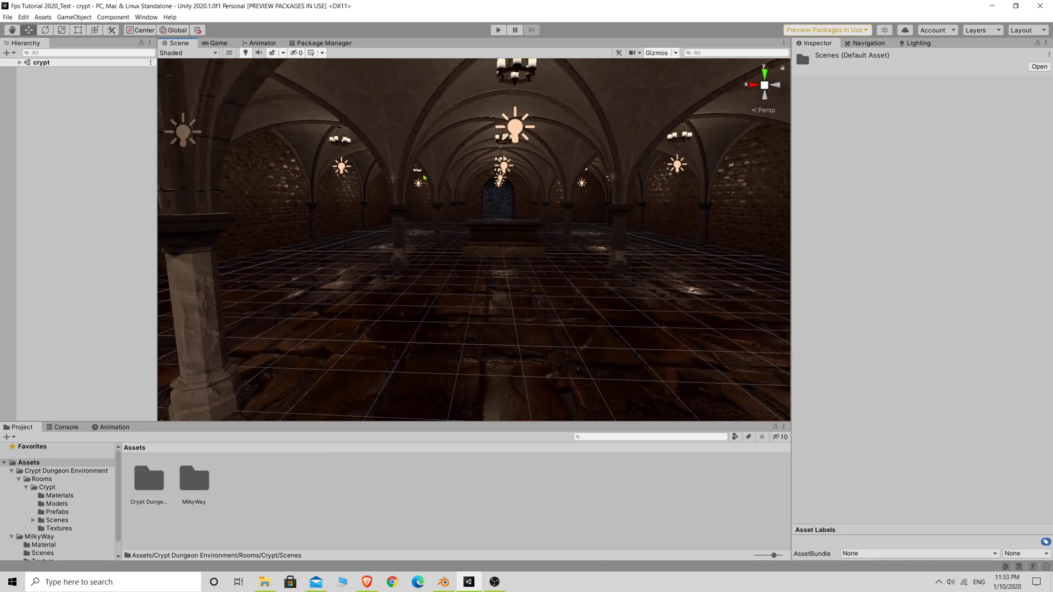
# - Assign the MilkyWay material as the skybox in the Lighting environment settings, and return to the Inspector and the Assets root
pyautogui.click(142, 17)
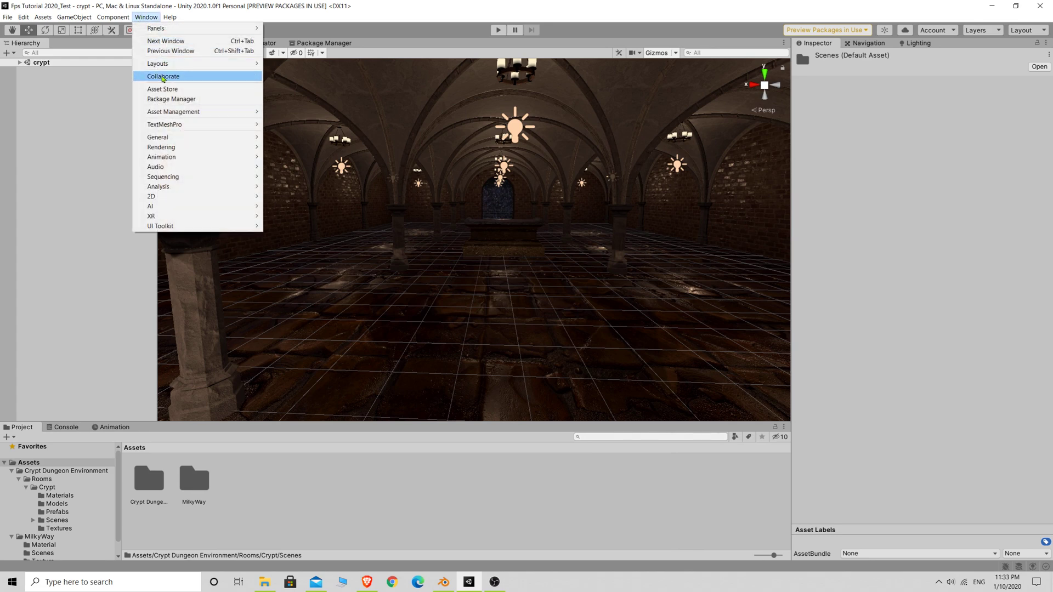
pyautogui.moveTo(161, 148)
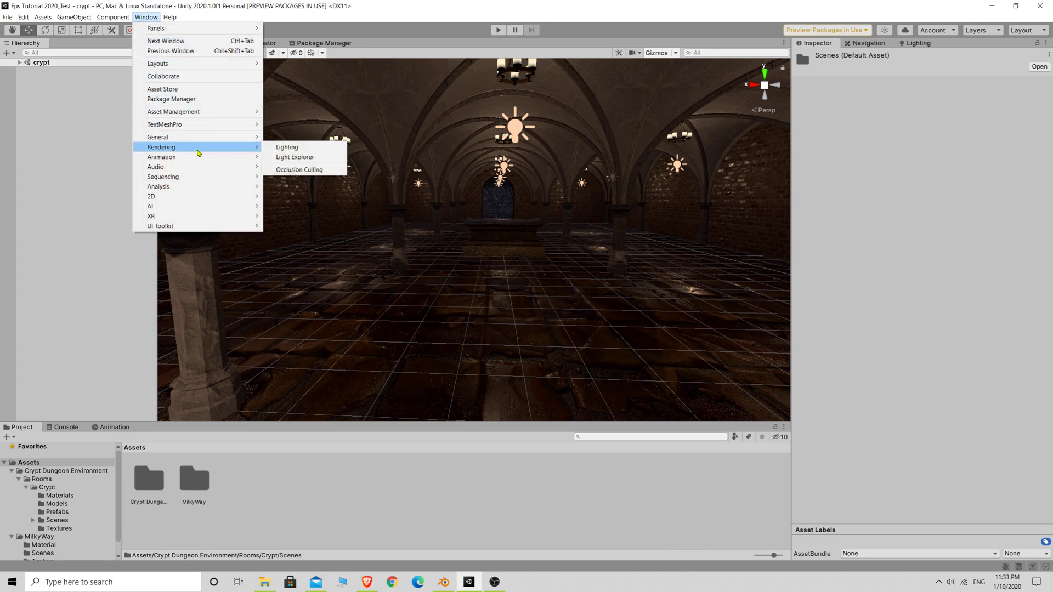
pyautogui.click(340, 146)
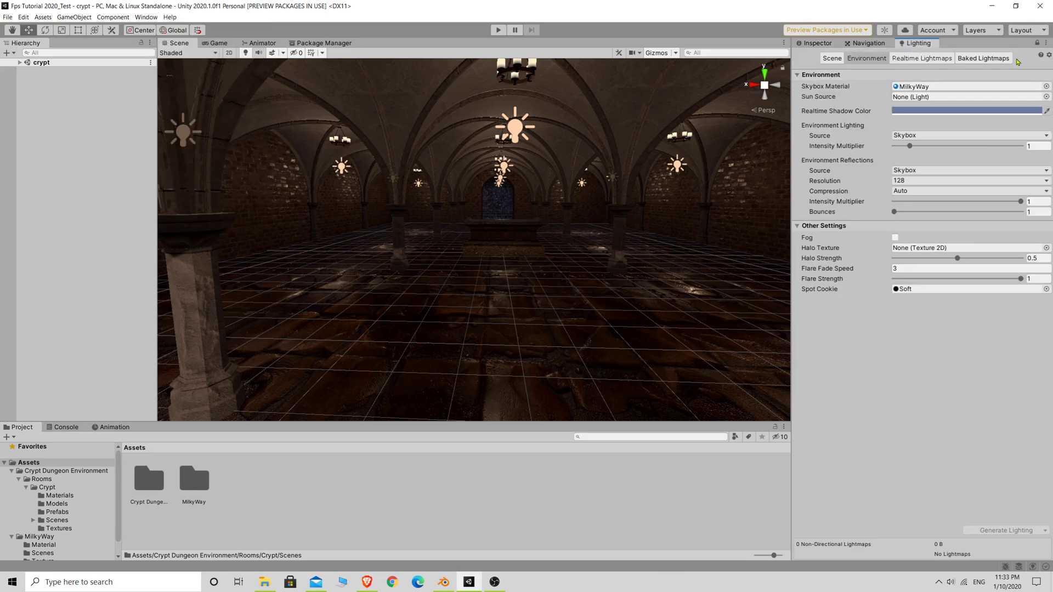
pyautogui.doubleClick(195, 485)
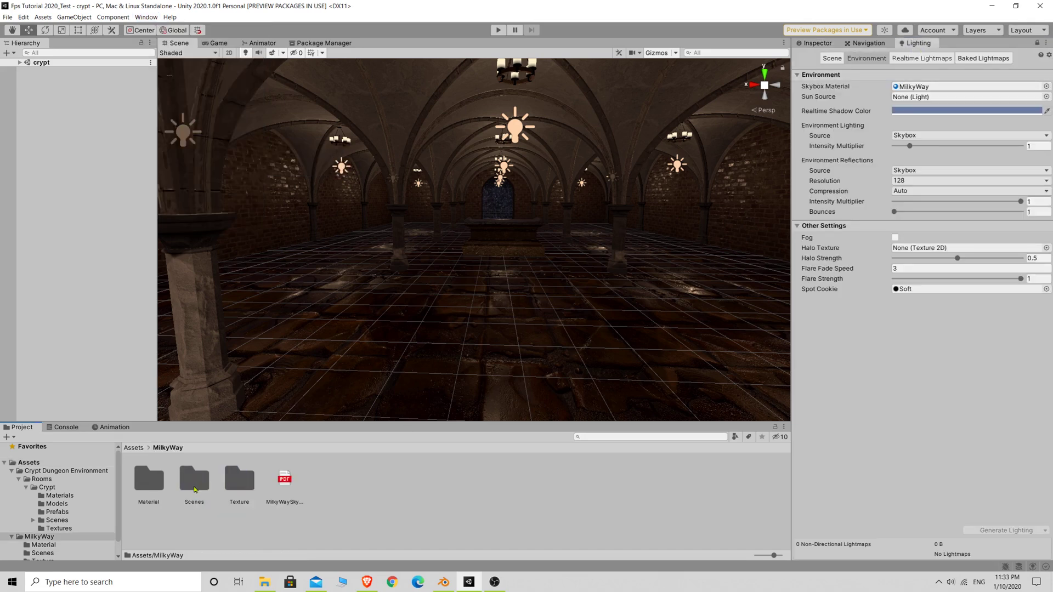
pyautogui.doubleClick(148, 479)
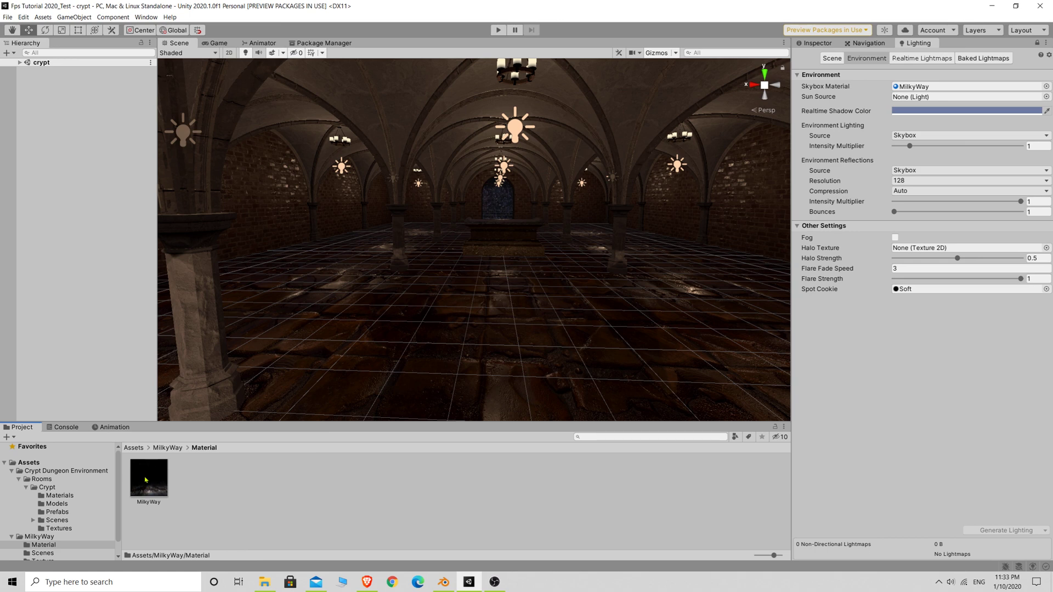
pyautogui.moveTo(146, 480); pyautogui.dragTo(838, 90)
pyautogui.click(816, 43)
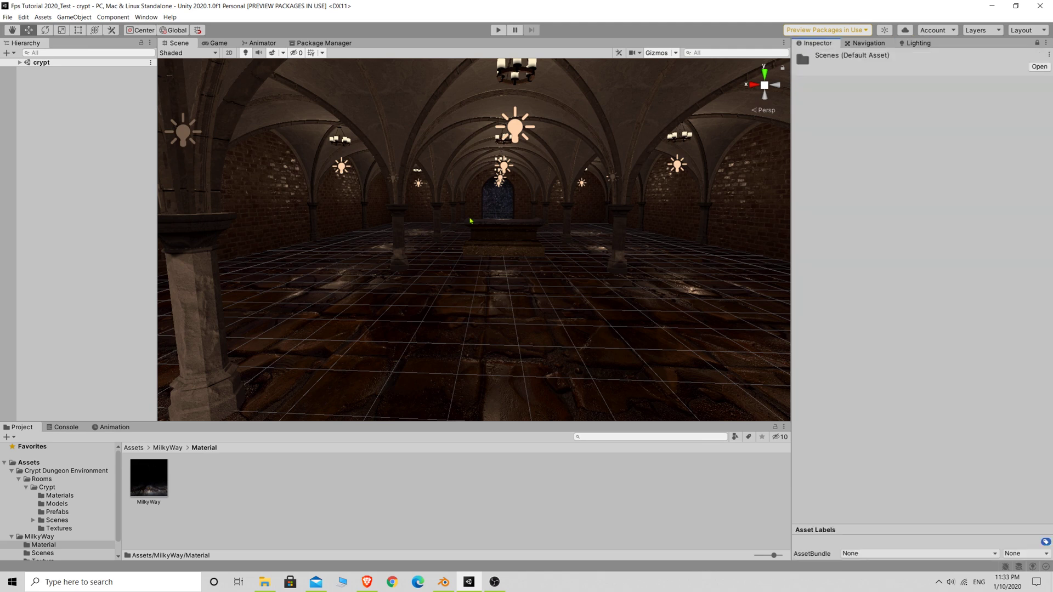
pyautogui.click(134, 447)
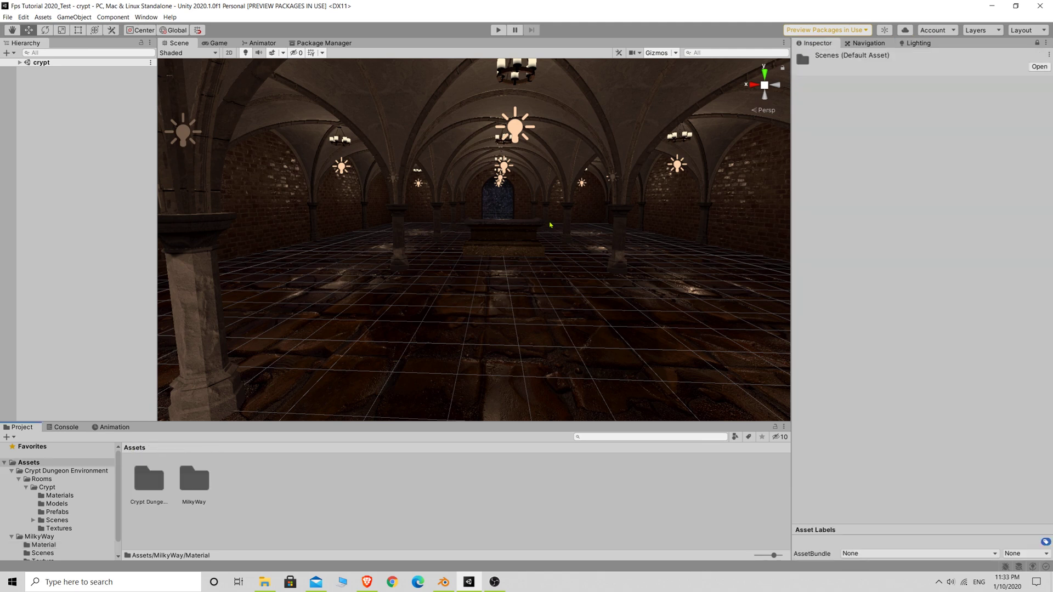
pyautogui.scroll(-2, 550, 225)
pyautogui.moveTo(530, 239)
pyautogui.mouseDown(button='right')
pyautogui.moveTo(546, 239)
pyautogui.moveTo(533, 239)
pyautogui.moveTo(539, 261)
pyautogui.moveTo(540, 239)
pyautogui.mouseUp(button='right')
pyautogui.scroll(-3, 535, 230)
pyautogui.scroll(3, 535, 212)
pyautogui.moveTo(535, 213); pyautogui.dragTo(530, 234, button='middle')
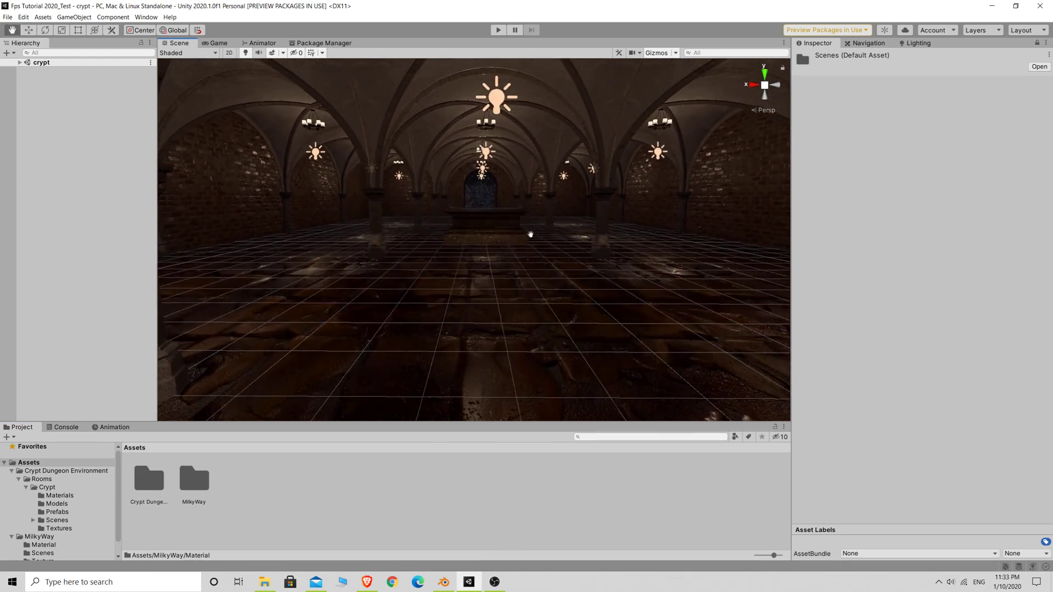
pyautogui.scroll(5, 548, 241)
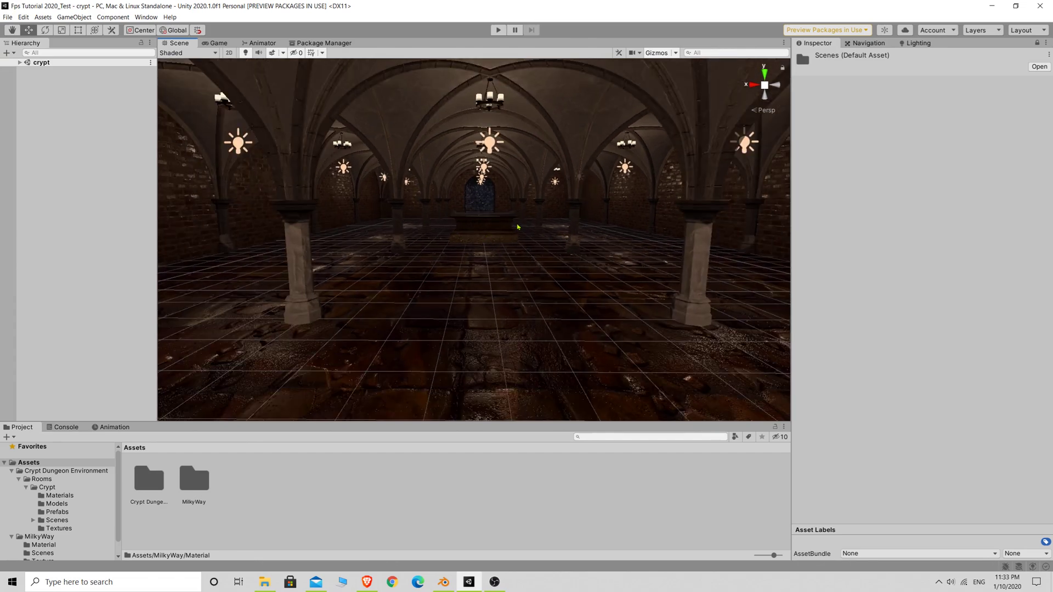
pyautogui.moveTo(517, 226); pyautogui.dragTo(497, 242, button='middle')
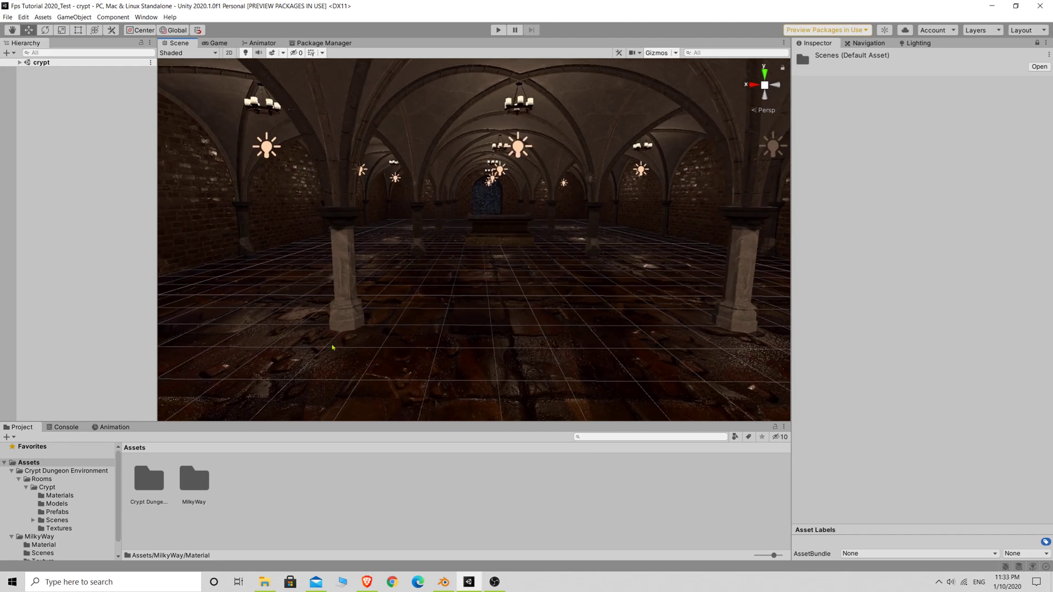
pyautogui.moveTo(545, 280); pyautogui.dragTo(533, 272, button='middle')
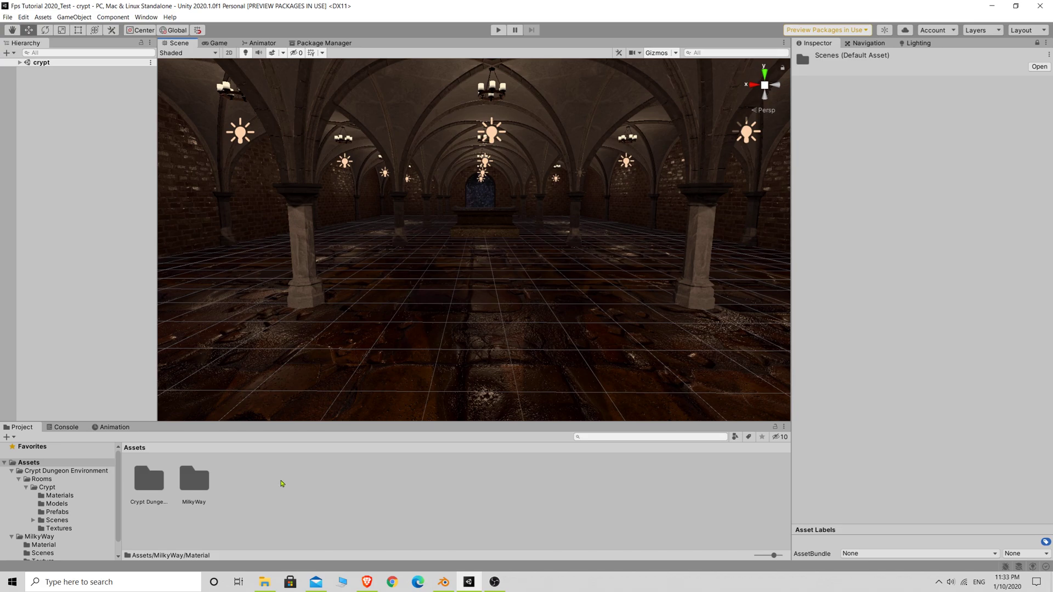
# - Switch to Blender and start an FBX export into the Unarmed folder inside FPS Tutorial Arms on the Desktop
pyautogui.click(446, 582)
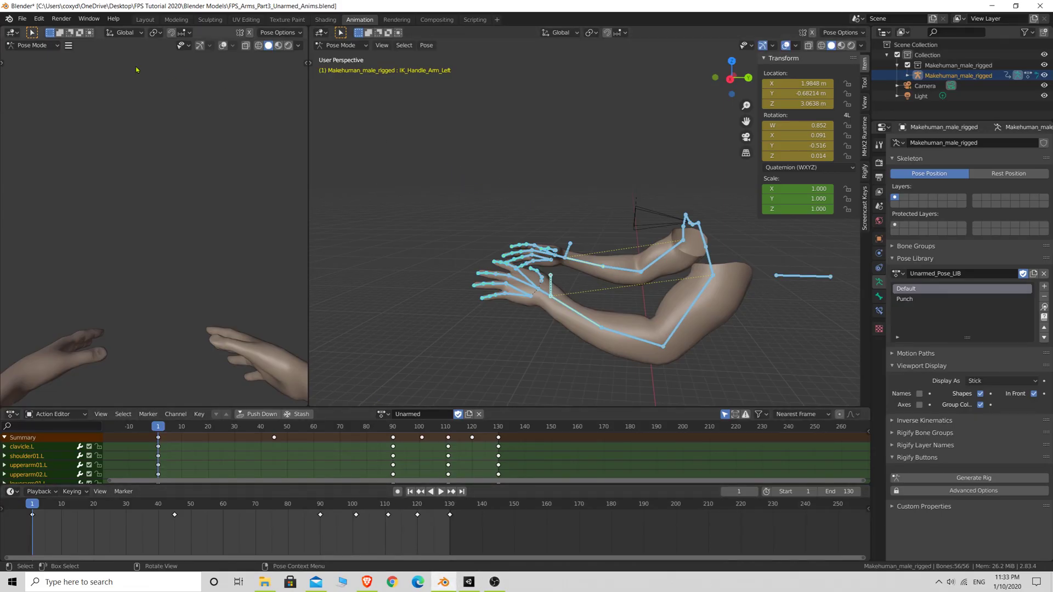
pyautogui.click(23, 20)
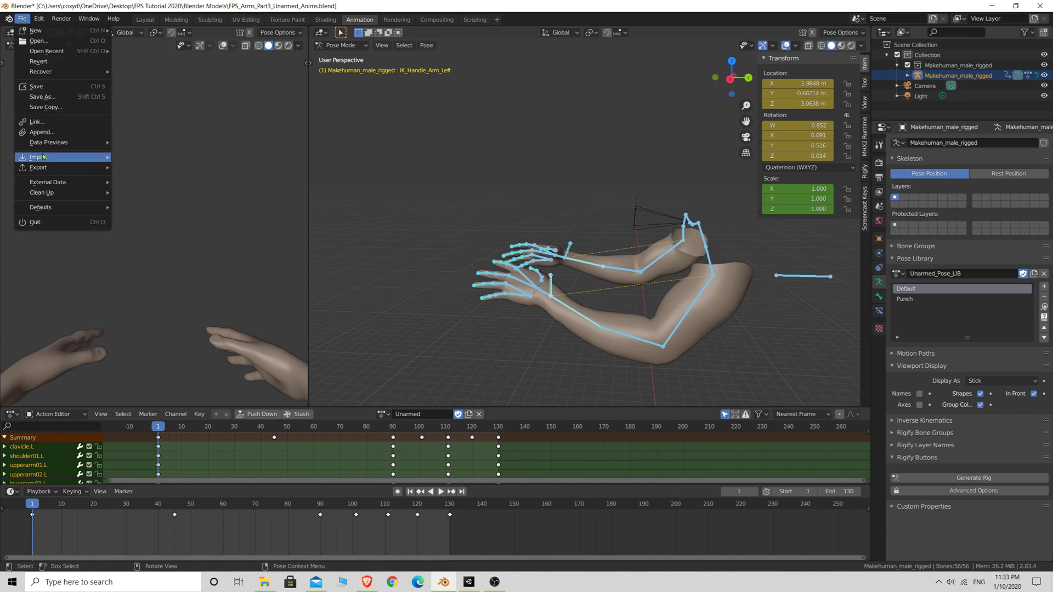
pyautogui.moveTo(44, 167)
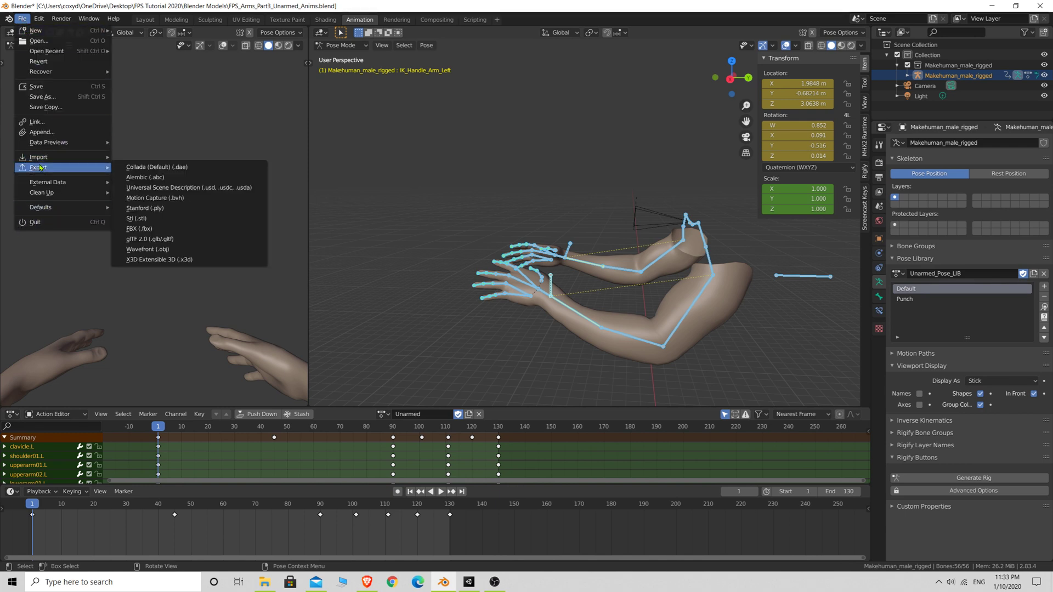
pyautogui.click(136, 228)
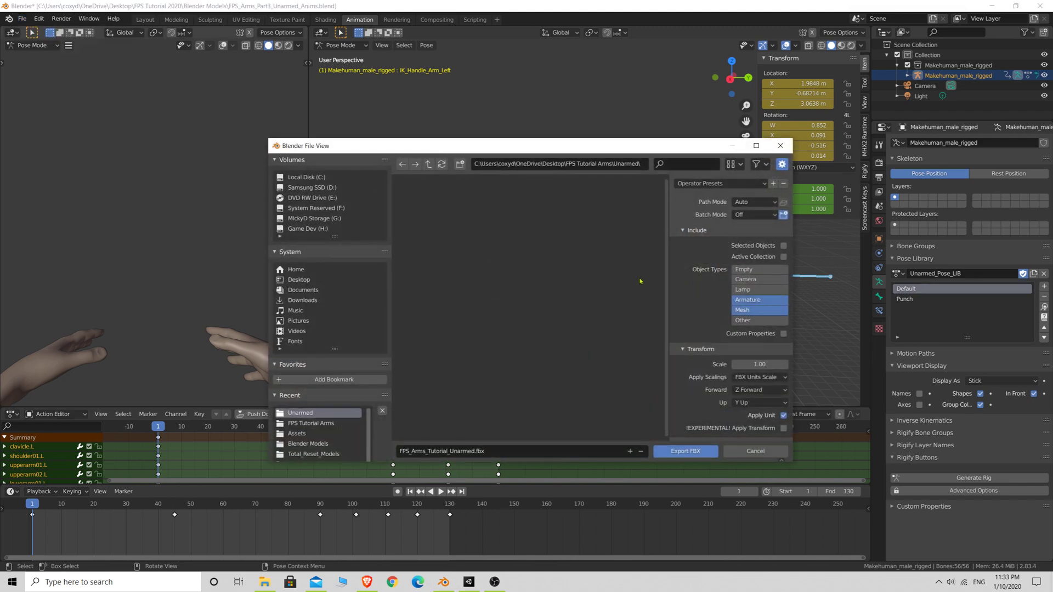
pyautogui.click(299, 279)
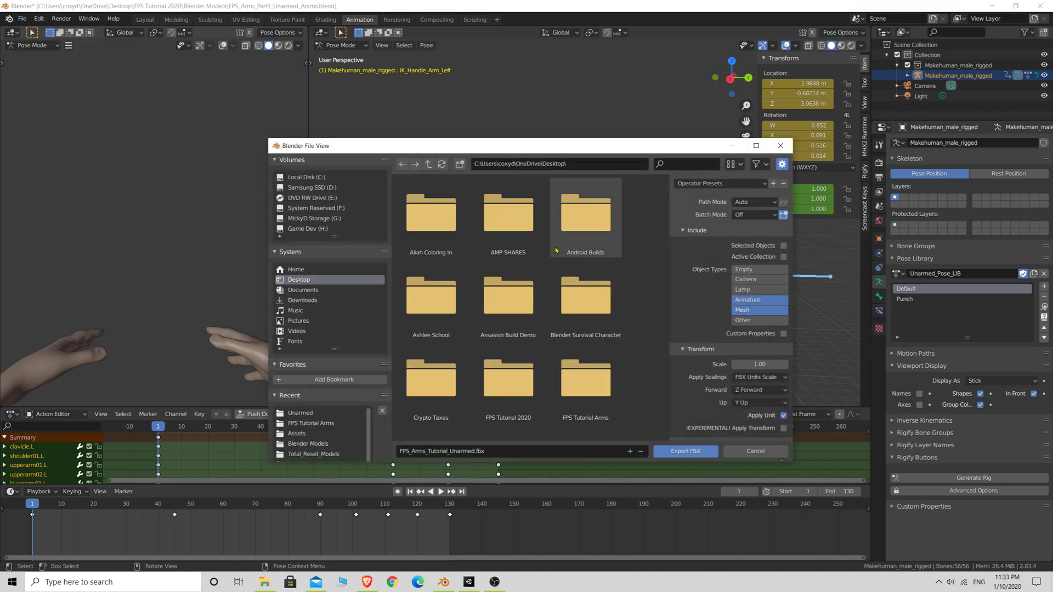
pyautogui.scroll(-3, 551, 242)
pyautogui.doubleClick(592, 341)
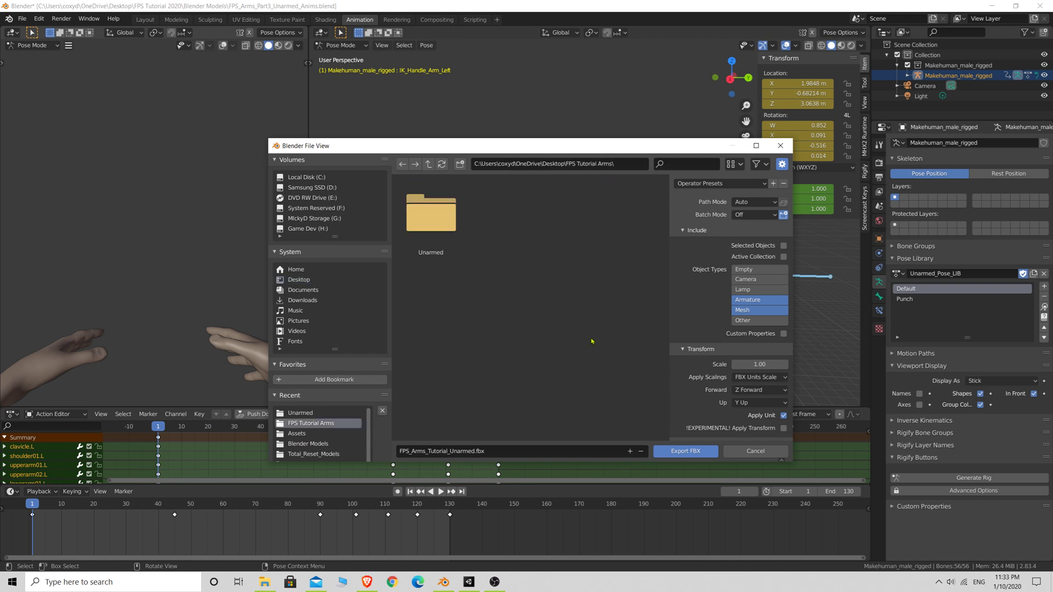
pyautogui.doubleClick(431, 217)
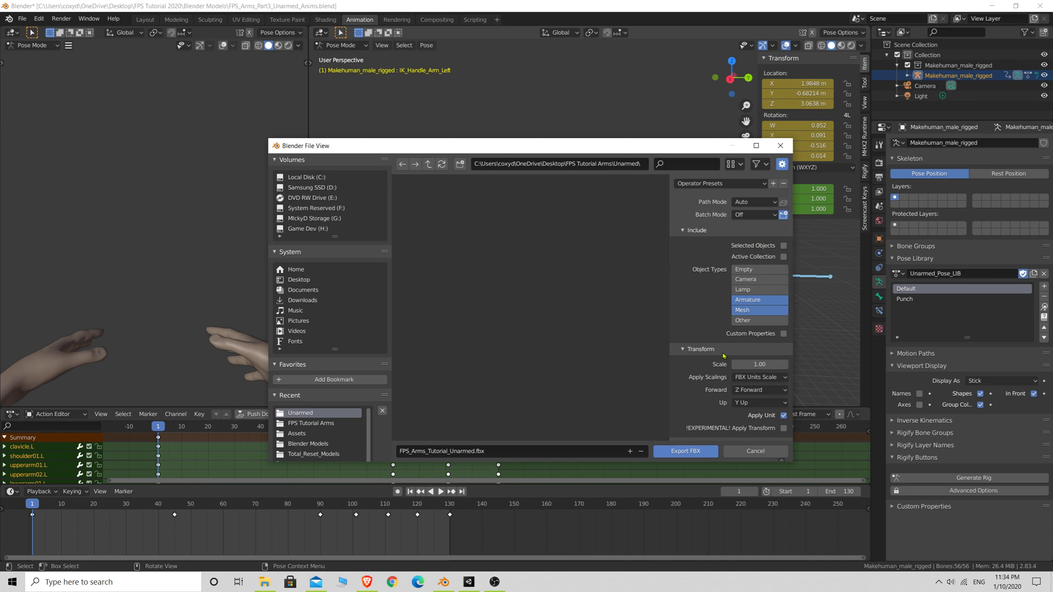
# - Include only Armature and Mesh object types in the export, with Apply Scalings at FBX Units Scale
pyautogui.scroll(-1, 703, 269)
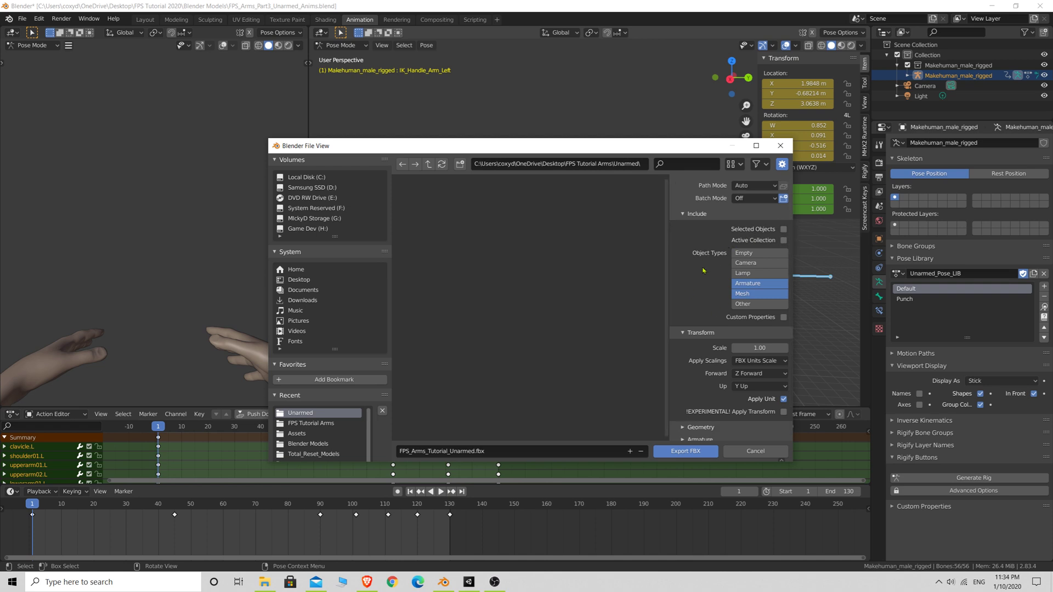
pyautogui.scroll(1, 702, 270)
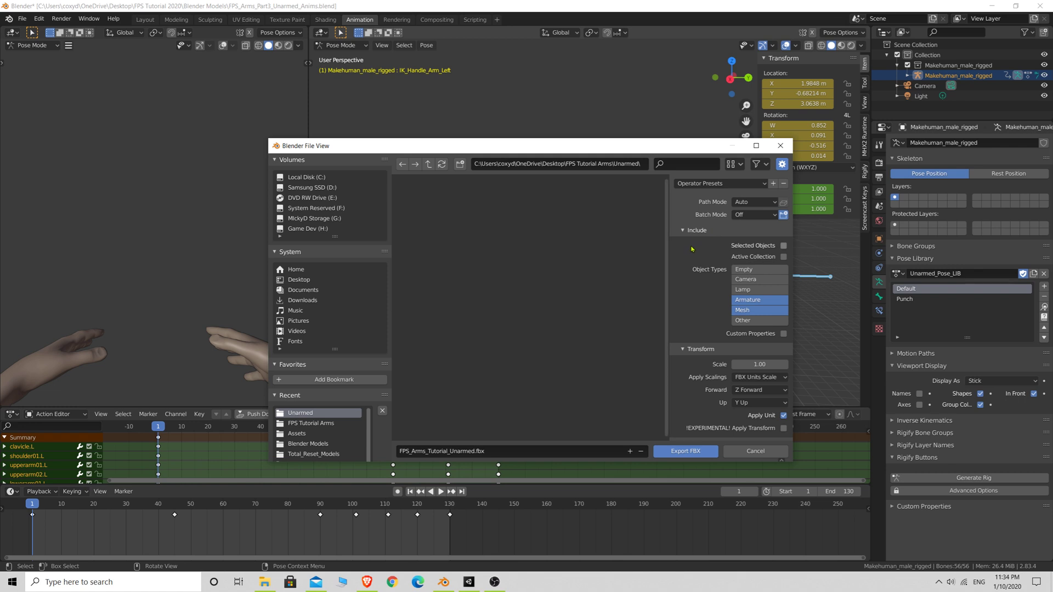
pyautogui.keyDown('shift'); pyautogui.click(744, 310); pyautogui.keyUp('shift')
pyautogui.keyDown('shift'); pyautogui.click(744, 311); pyautogui.keyUp('shift')
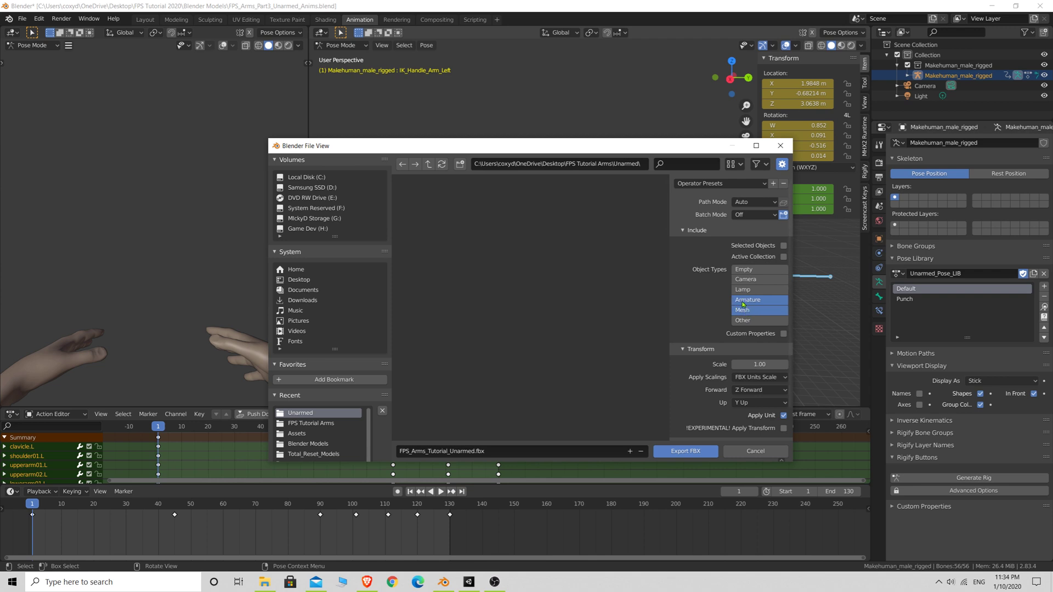
pyautogui.scroll(-2, 755, 299)
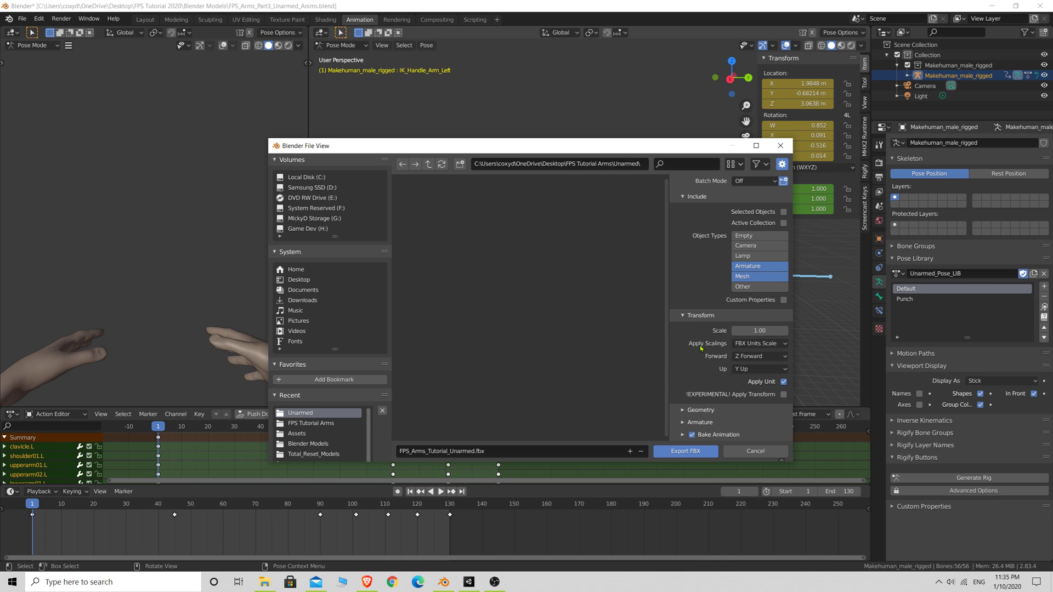
pyautogui.click(770, 343)
# - Review the Geometry and Armature options of the FBX export, including modifiers, deform bones and leaf bones
pyautogui.click(687, 413)
pyautogui.scroll(-3, 704, 365)
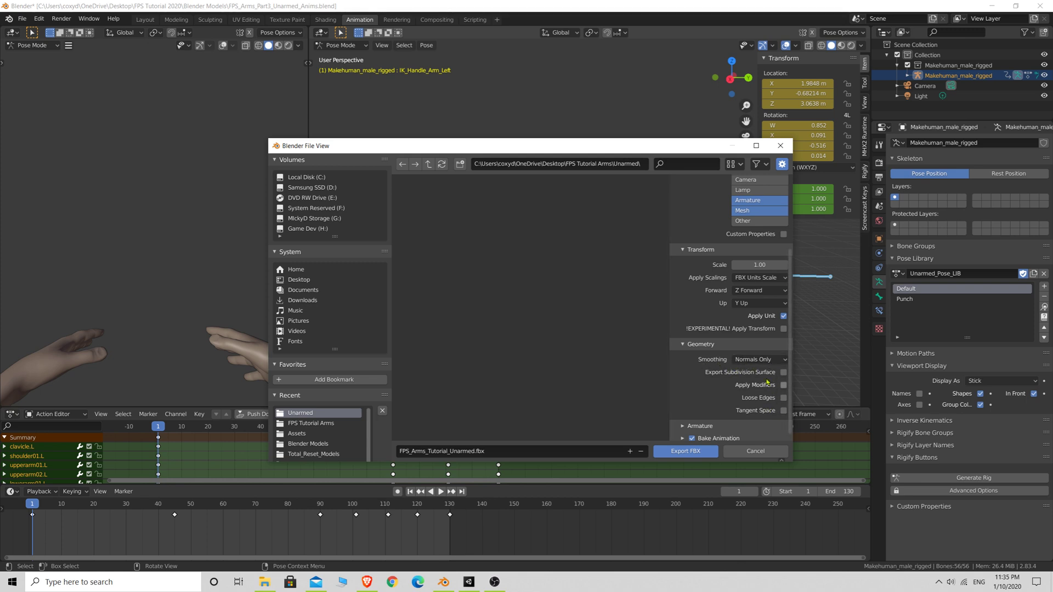
pyautogui.click(695, 345)
pyautogui.scroll(3, 702, 378)
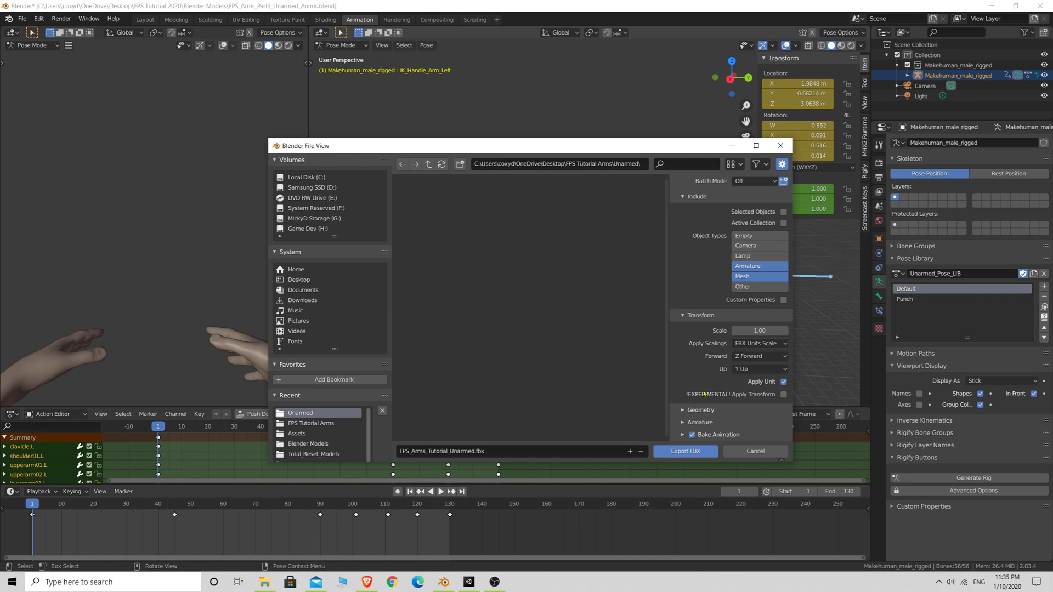
pyautogui.click(700, 422)
pyautogui.scroll(-3, 718, 395)
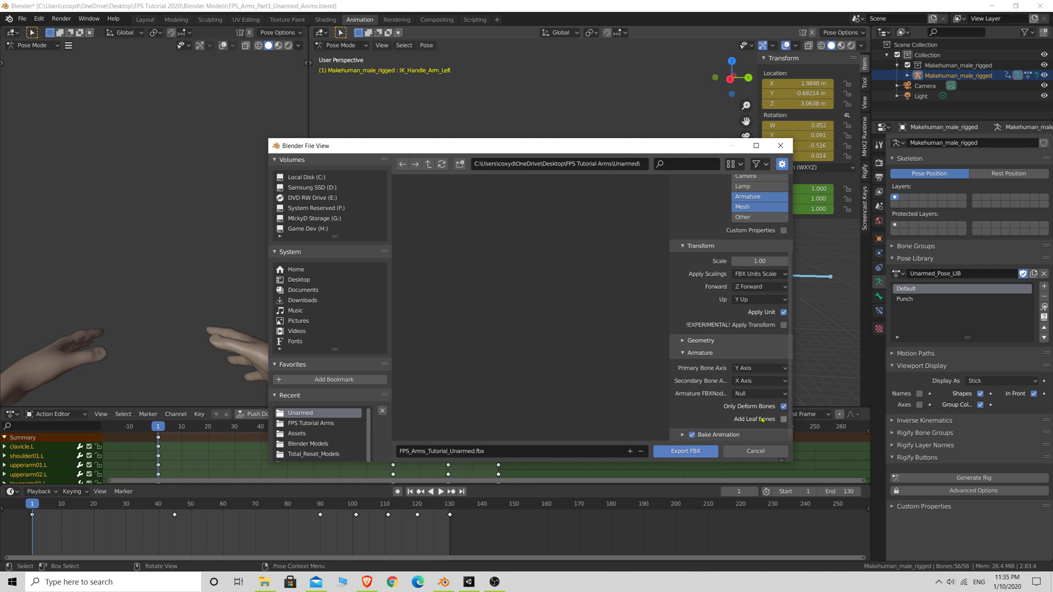
pyautogui.click(681, 354)
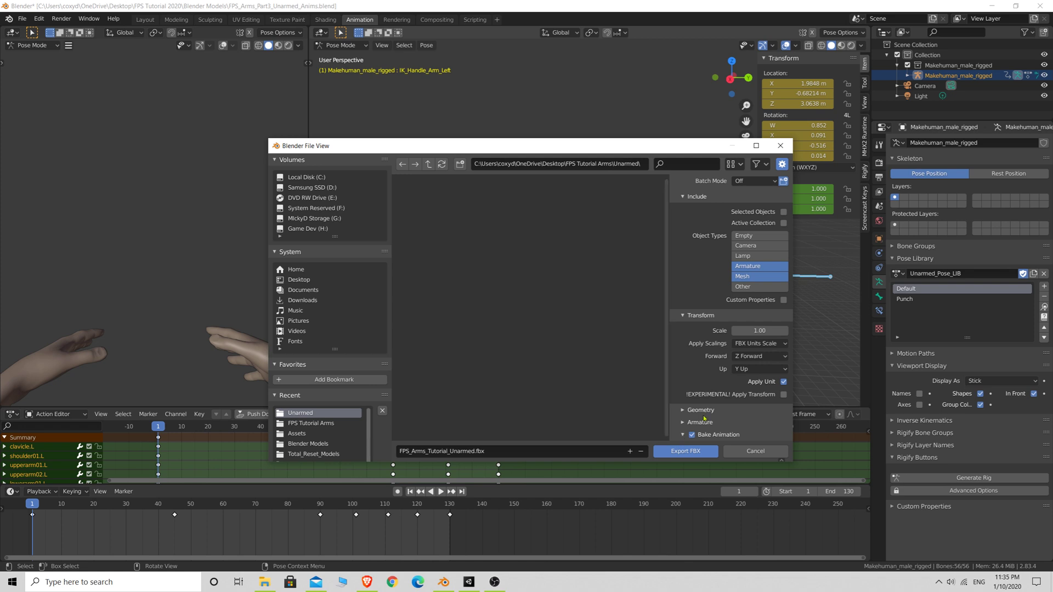
# - Check the Bake Animation options and export the arms as FPS_Arms_Tutorial_Unarmed.fbx
pyautogui.click(682, 434)
pyautogui.scroll(-2, 702, 406)
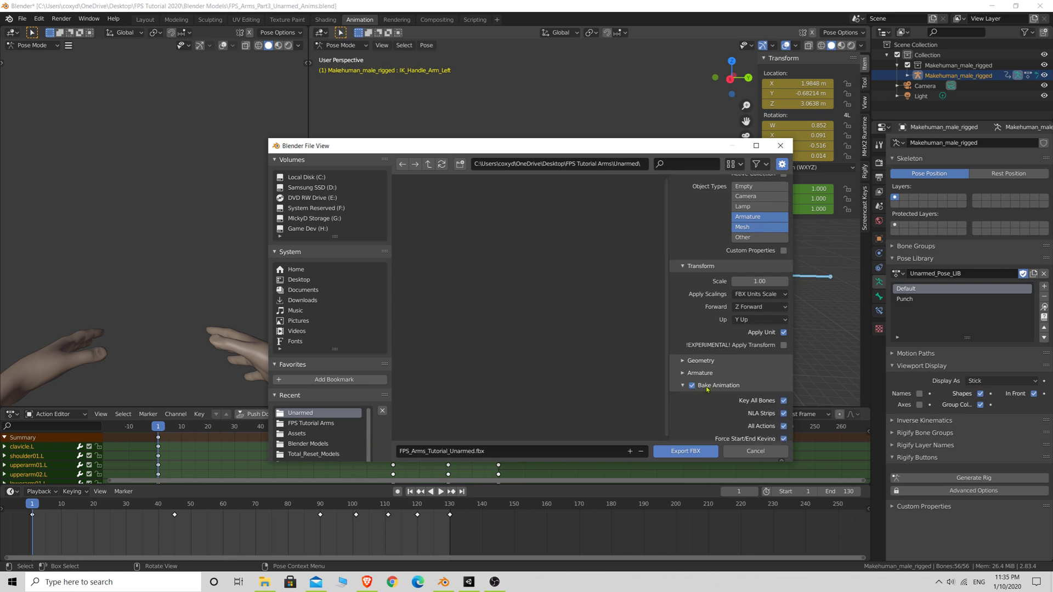
pyautogui.scroll(-2, 756, 398)
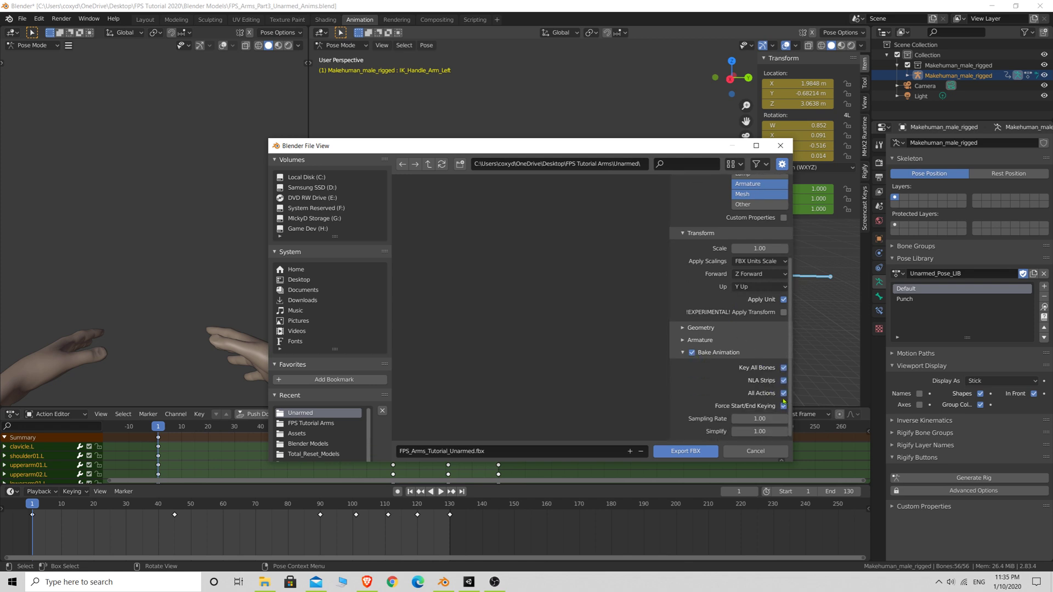
pyautogui.click(683, 352)
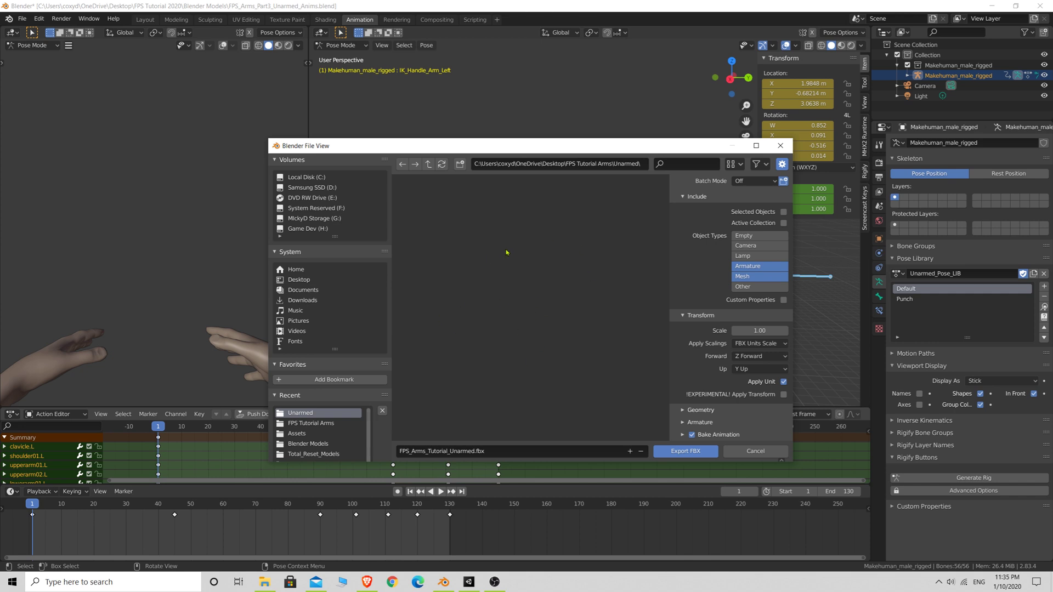
pyautogui.click(674, 451)
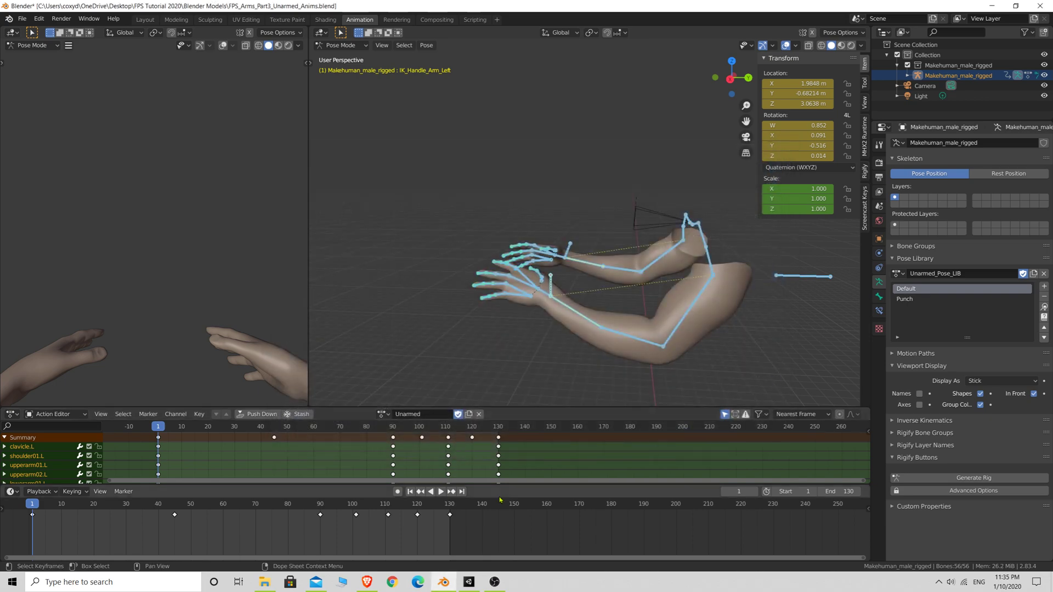
# - Switch to Unity and import FPS_Arms_Tutorial_Unarmed.fbx from the Desktop's FPS Tutorial Arms Unarmed folder into Assets
pyautogui.click(468, 580)
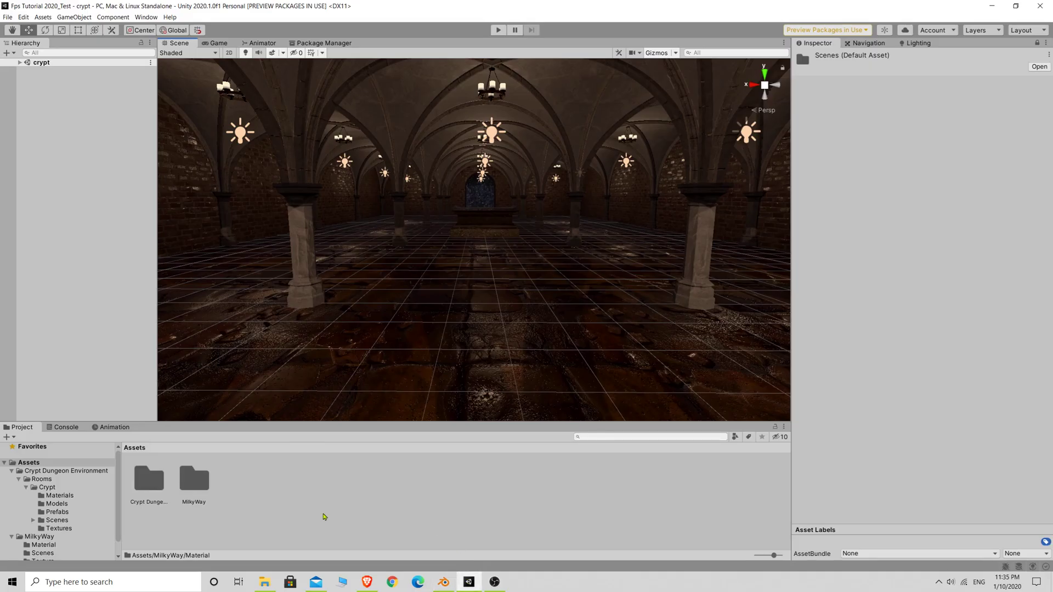
pyautogui.rightClick(264, 490)
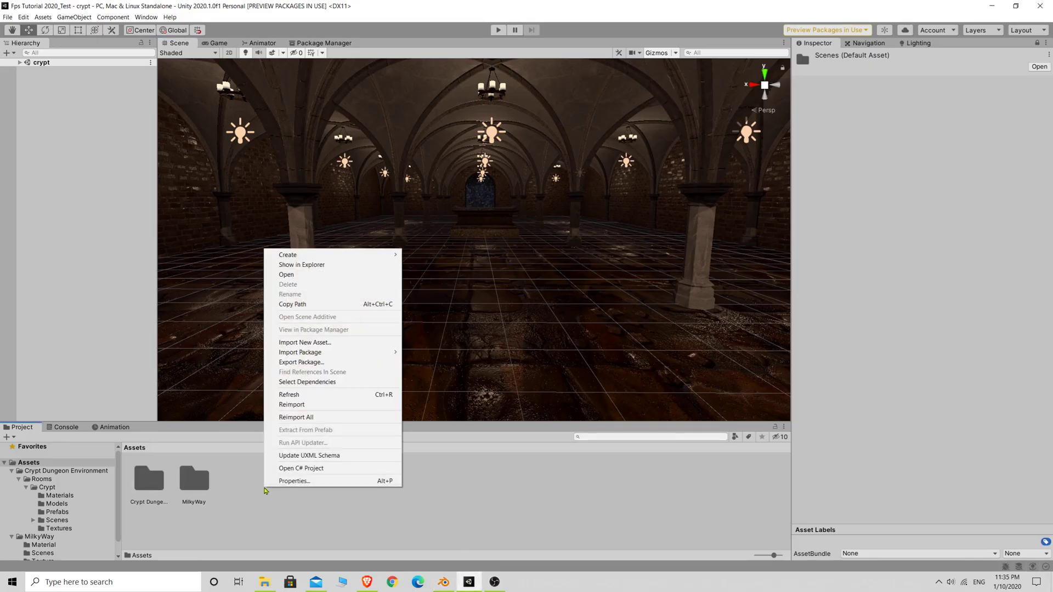
pyautogui.click(298, 342)
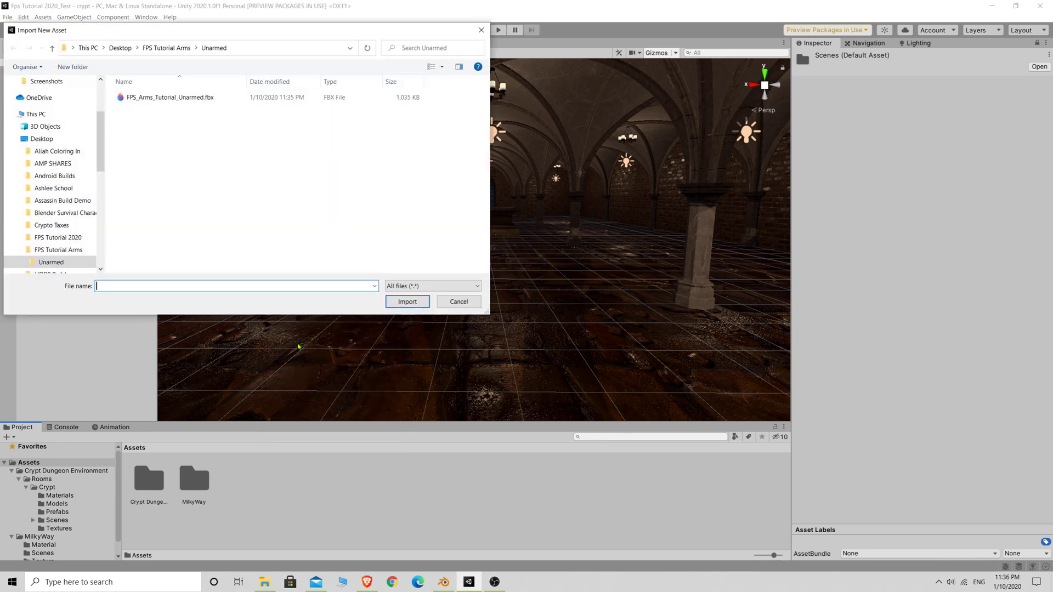
pyautogui.click(54, 251)
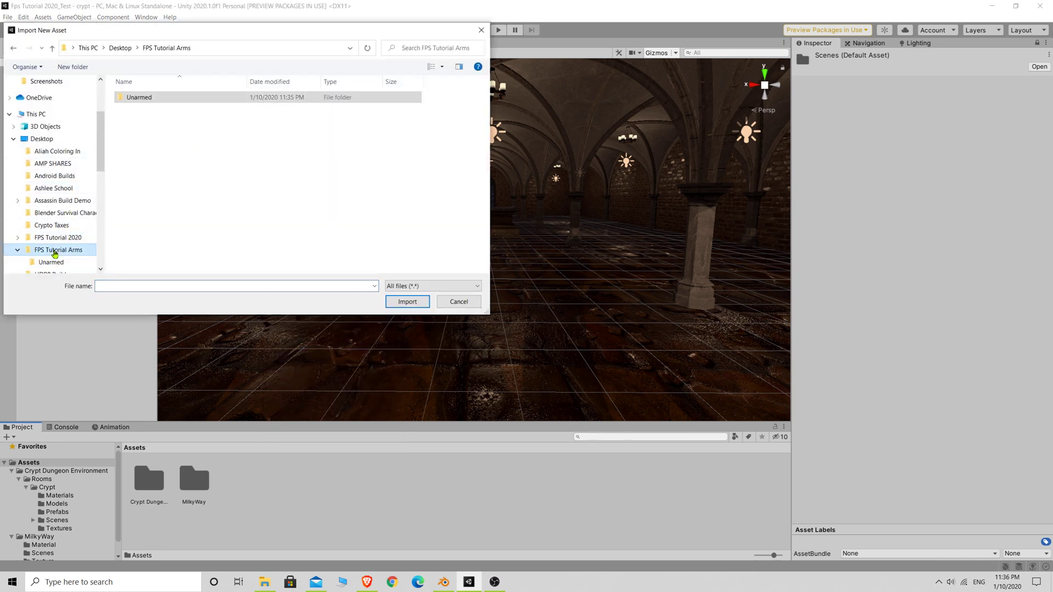
pyautogui.click(43, 139)
pyautogui.doubleClick(147, 186)
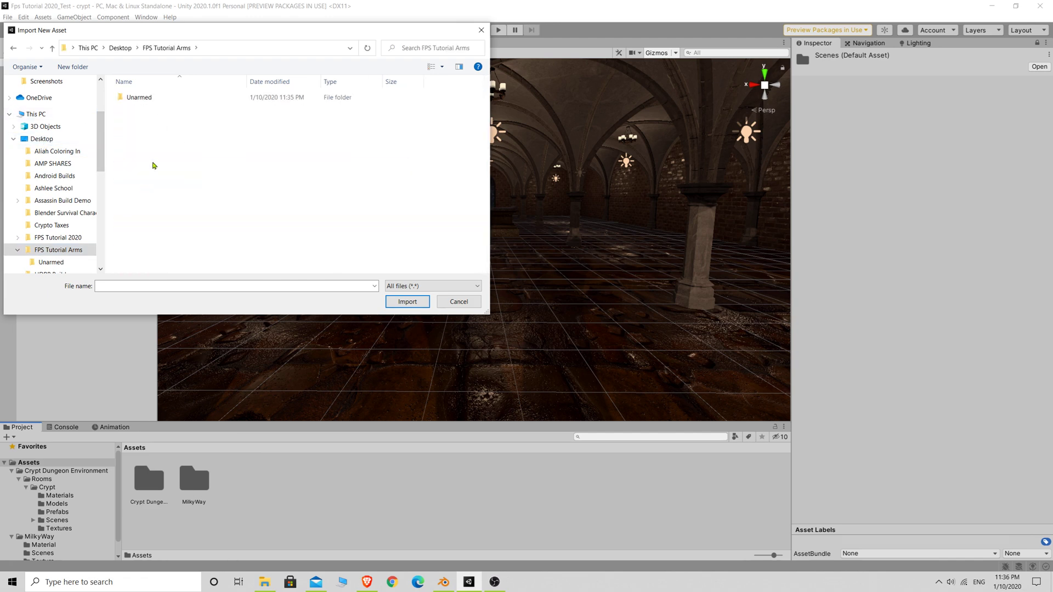
pyautogui.doubleClick(144, 102)
pyautogui.doubleClick(174, 102)
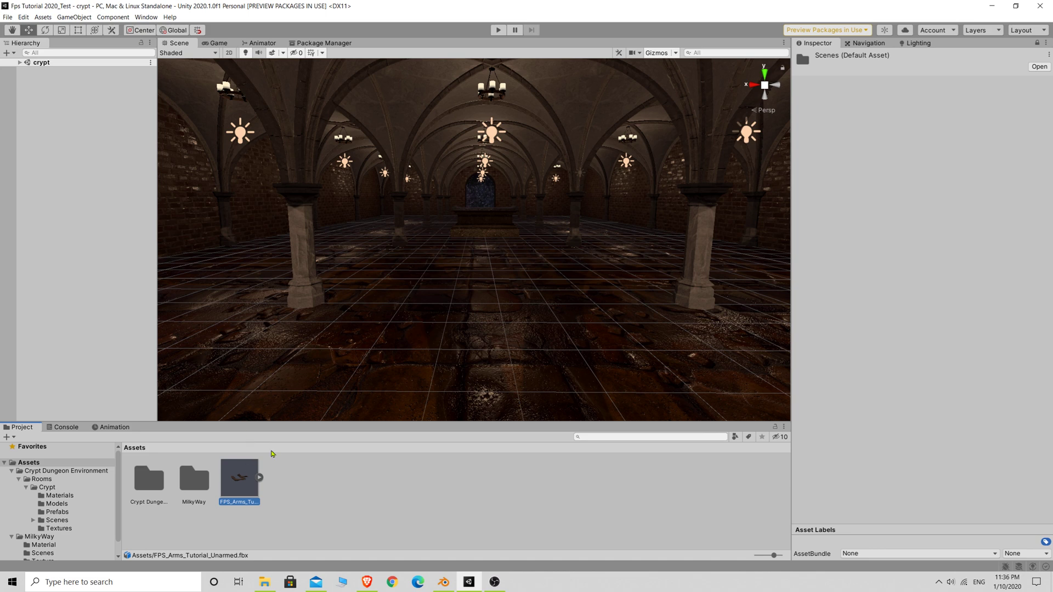
# - Examine the mesh, material, avatar and animation clips contained in the imported FPS arms model, and collapse it again
pyautogui.click(261, 478)
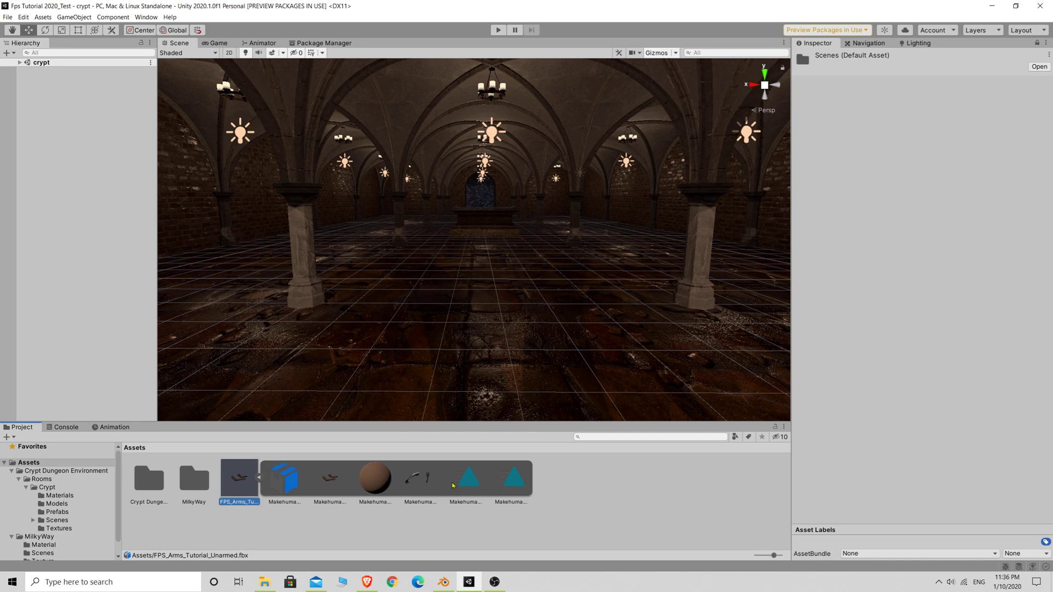
pyautogui.click(334, 483)
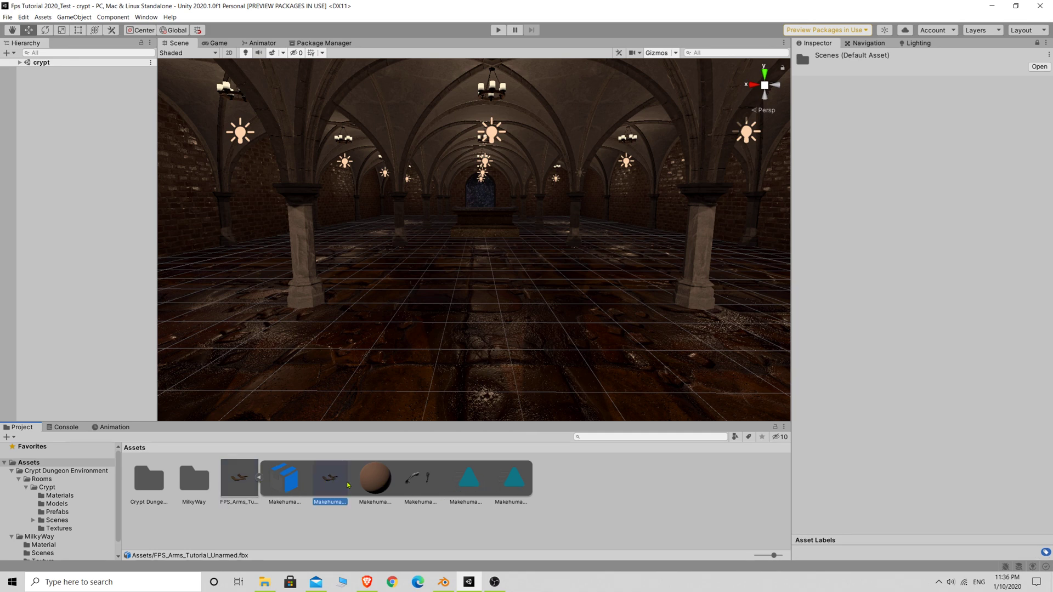
pyautogui.click(412, 481)
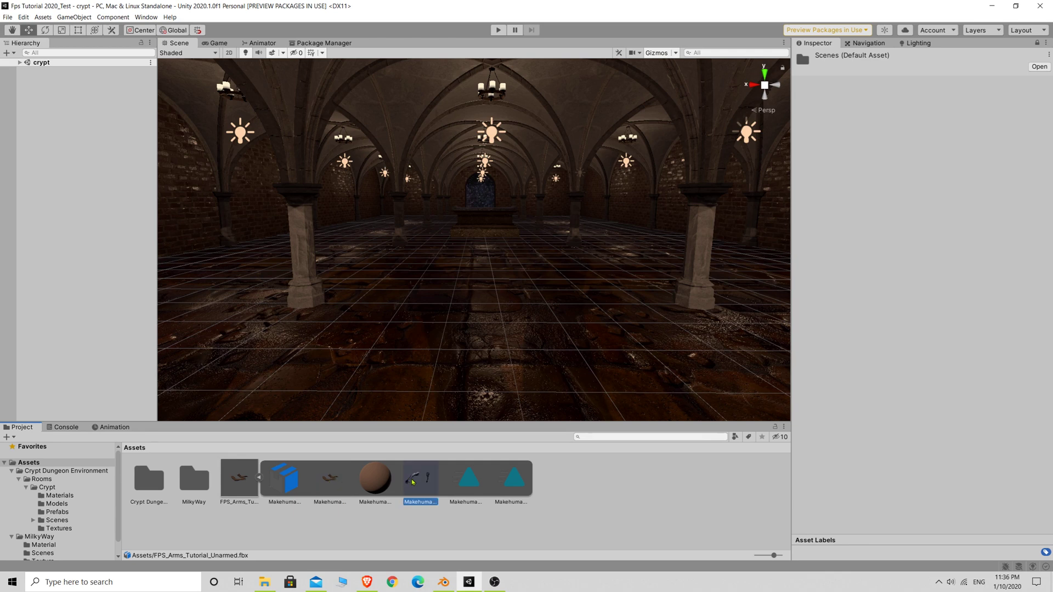
pyautogui.click(321, 479)
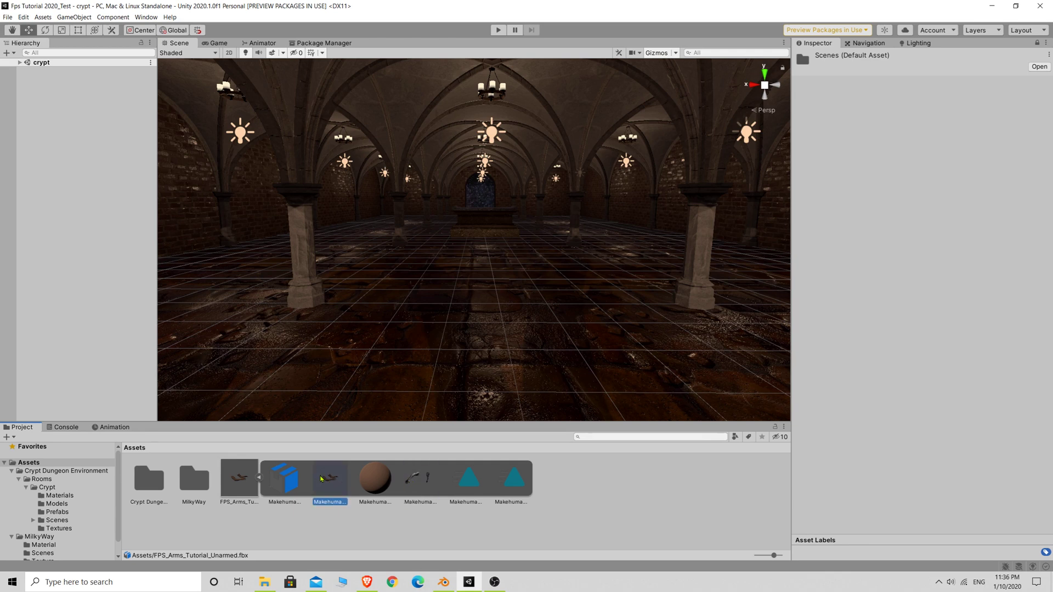
pyautogui.click(371, 479)
pyautogui.click(470, 503)
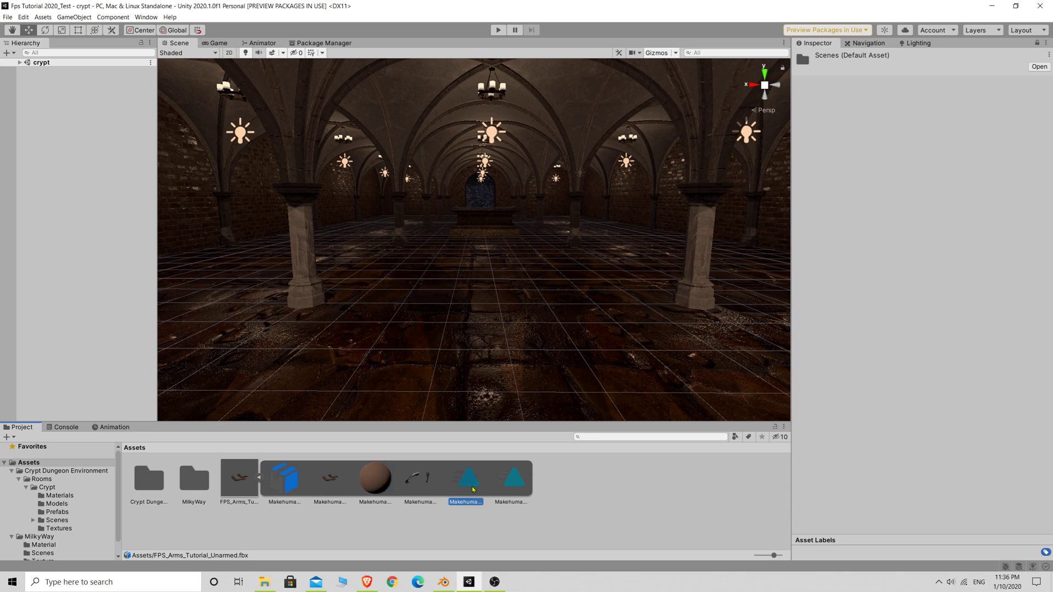
pyautogui.click(520, 490)
pyautogui.click(466, 485)
pyautogui.click(260, 478)
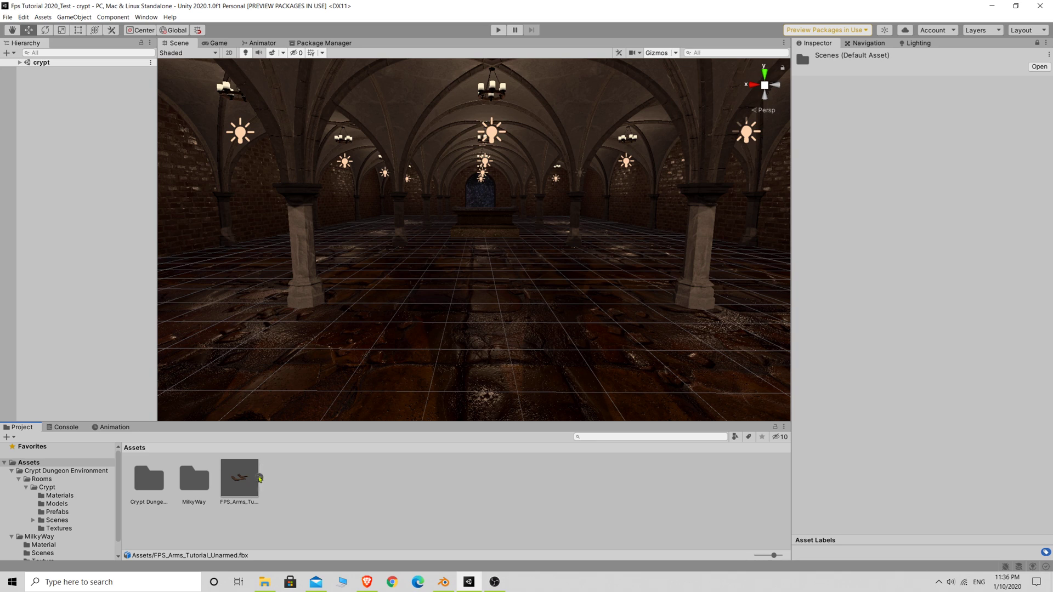
# - Unlock the Inspector and show the import settings of the FPS_Arms_Tutorial_Unarmed model
pyautogui.click(238, 483)
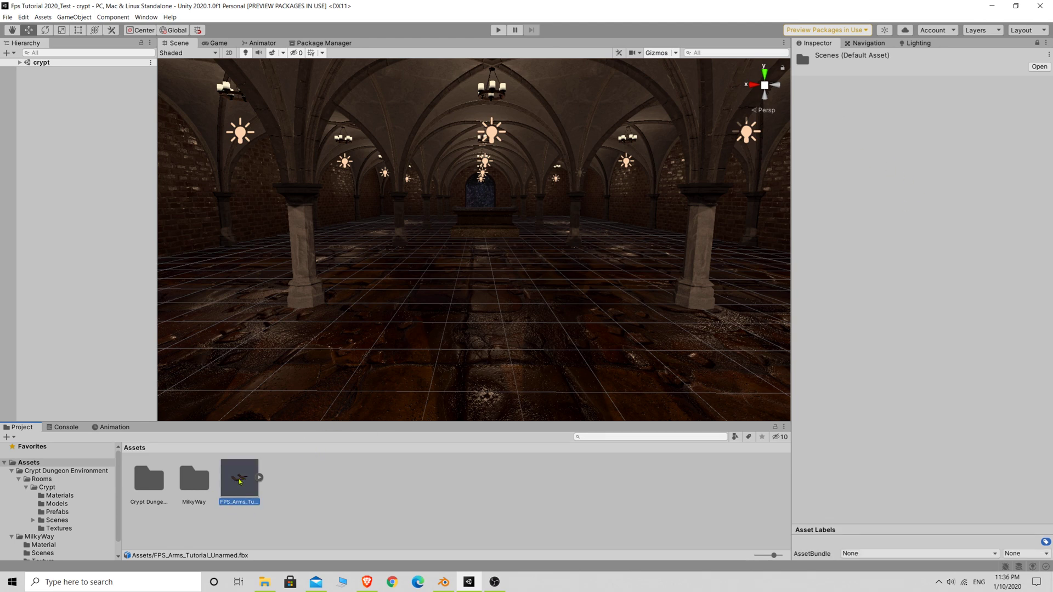
pyautogui.click(822, 43)
pyautogui.click(307, 501)
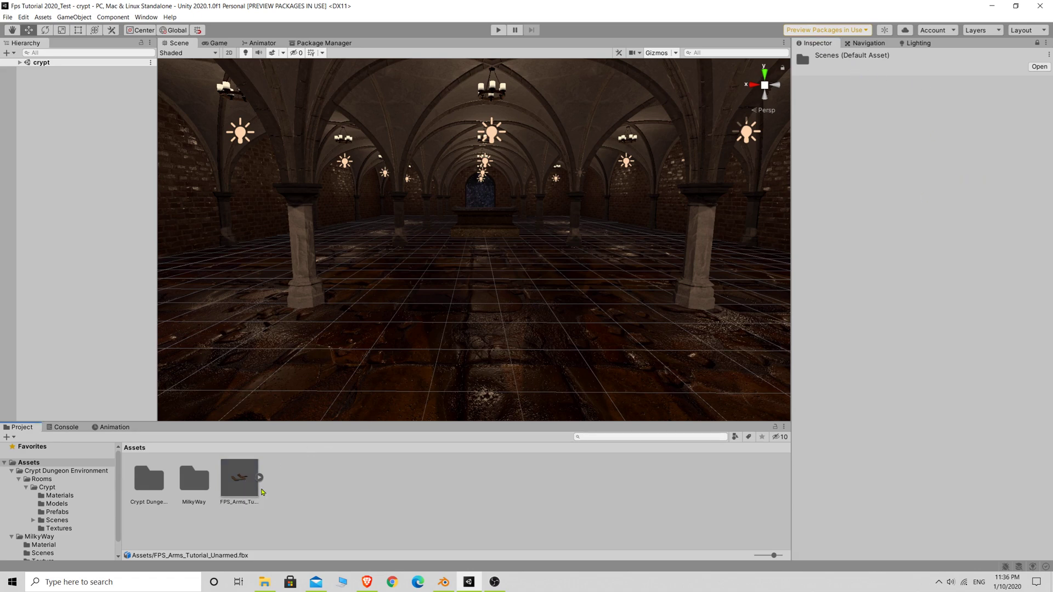
pyautogui.click(1037, 42)
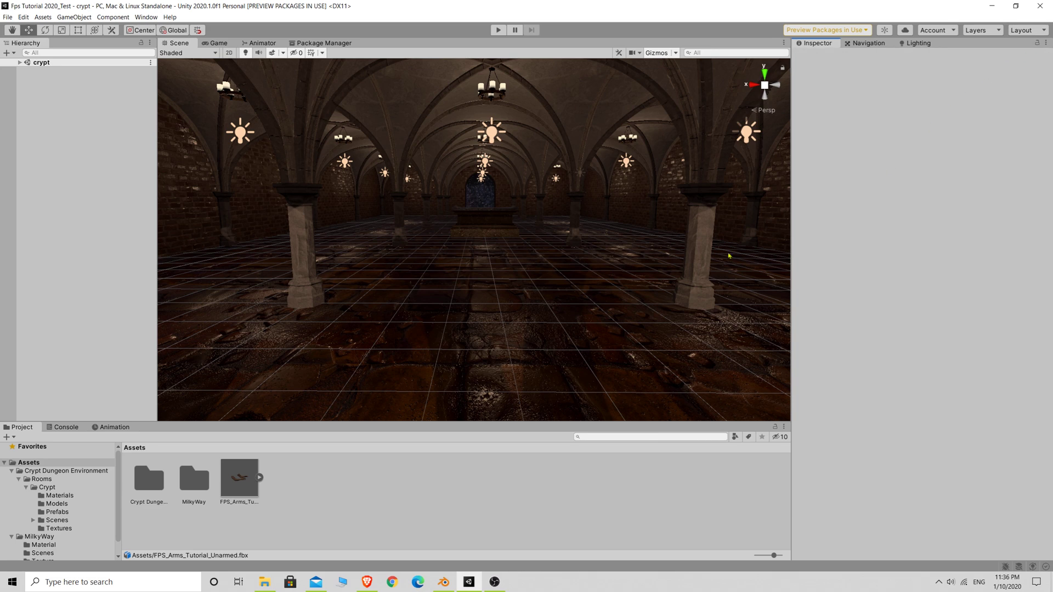
pyautogui.click(254, 476)
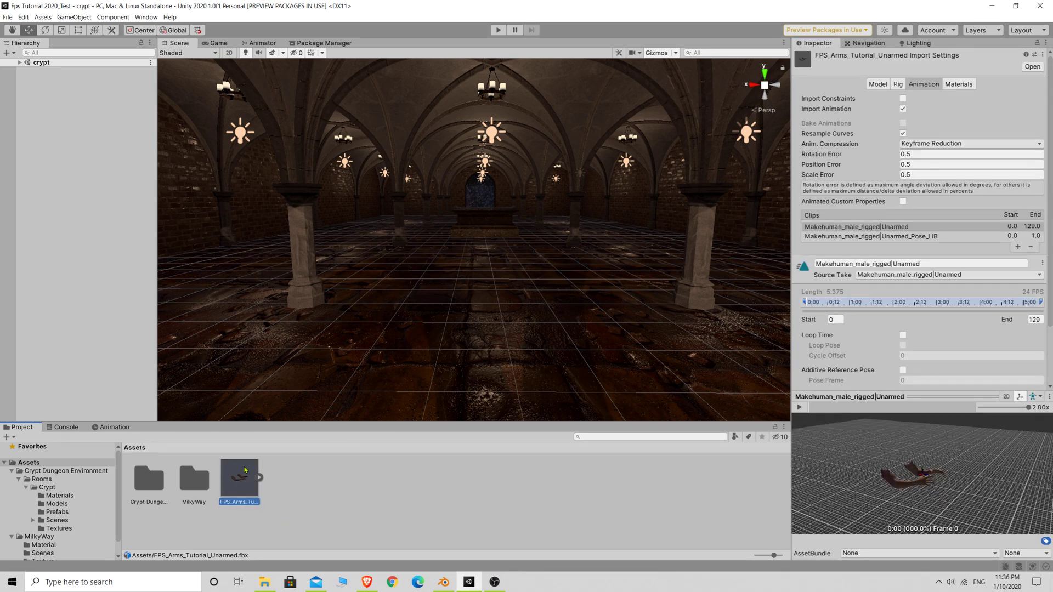
# - Look through the Model, Rig, Animation and Materials import settings and set the model's Scale Factor to 0.1
pyautogui.click(875, 85)
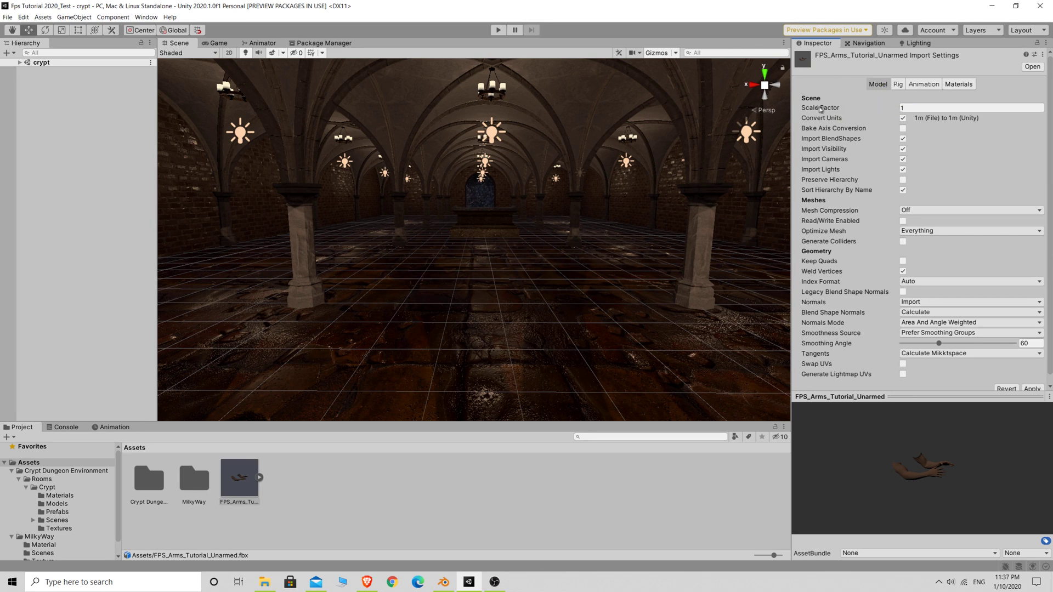
pyautogui.click(898, 86)
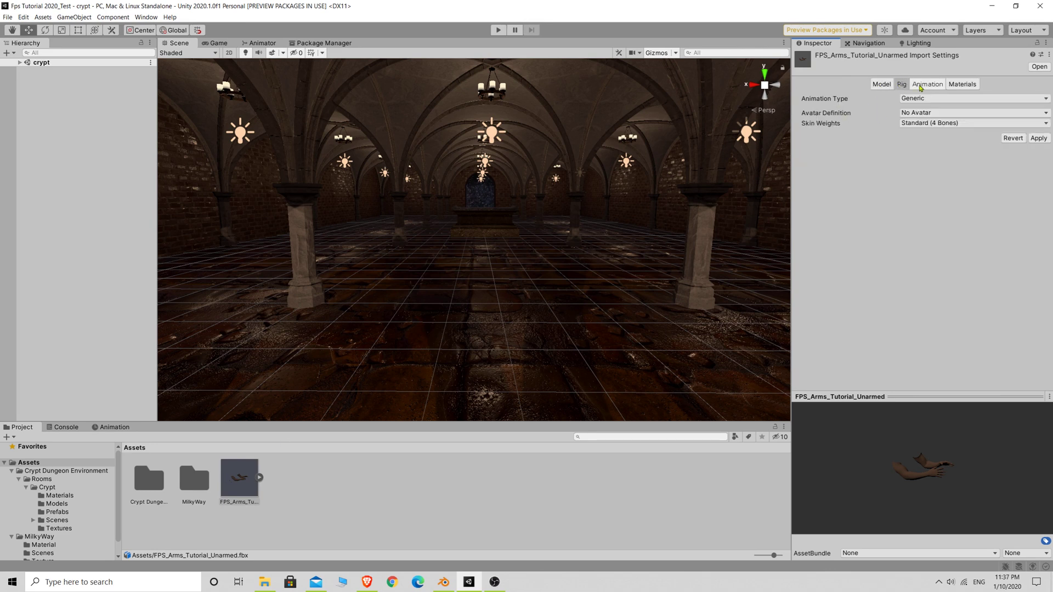
pyautogui.click(923, 86)
pyautogui.click(964, 86)
pyautogui.click(884, 85)
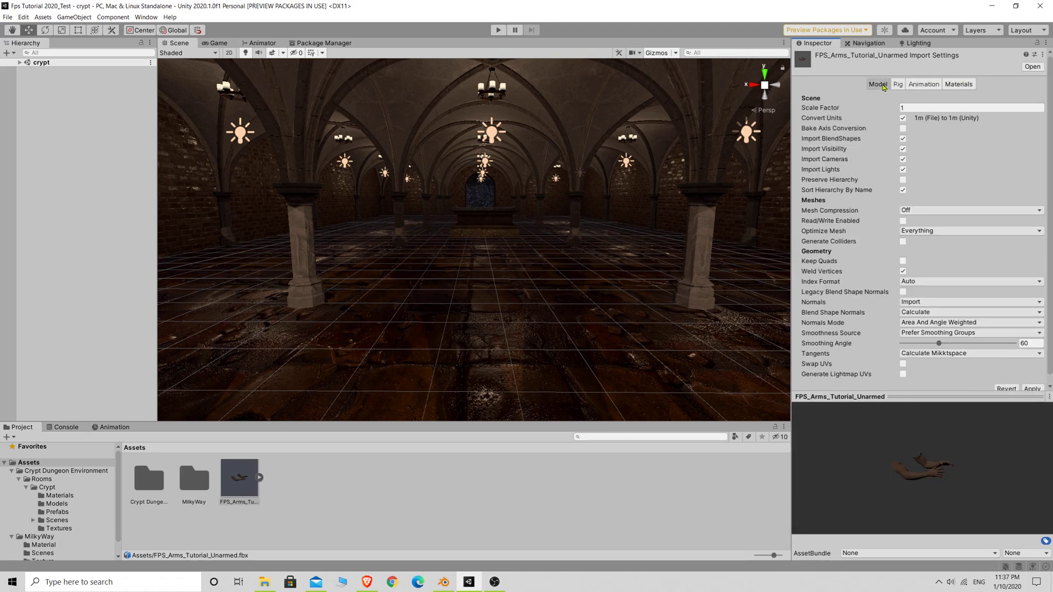
pyautogui.click(911, 108)
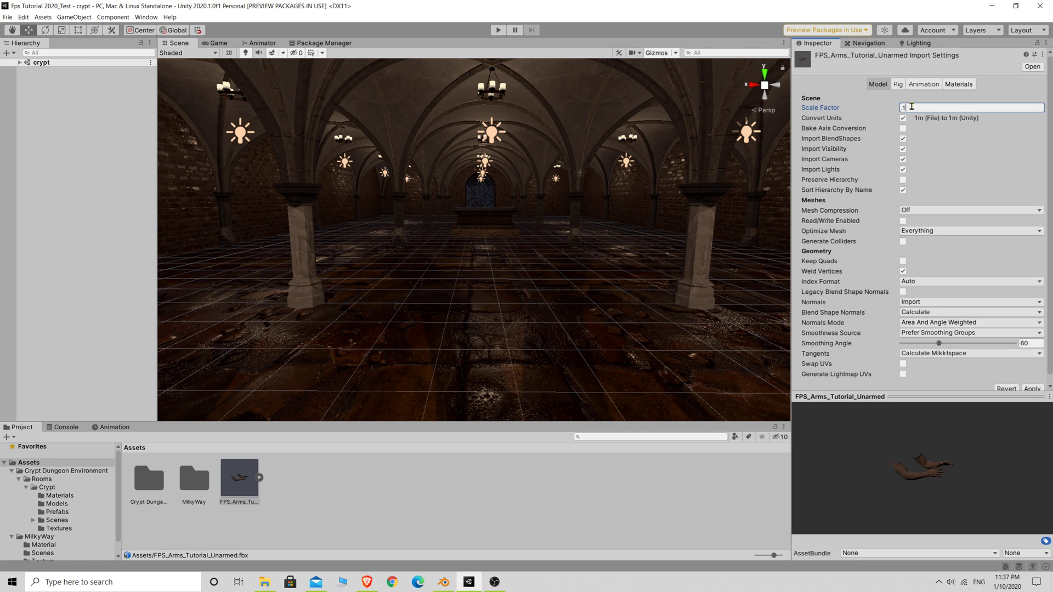
pyautogui.write('.1')
pyautogui.press('Return')
# - Set the model's Optimize Mesh option to Nothing, enable Generate Colliders and apply the import settings
pyautogui.click(931, 232)
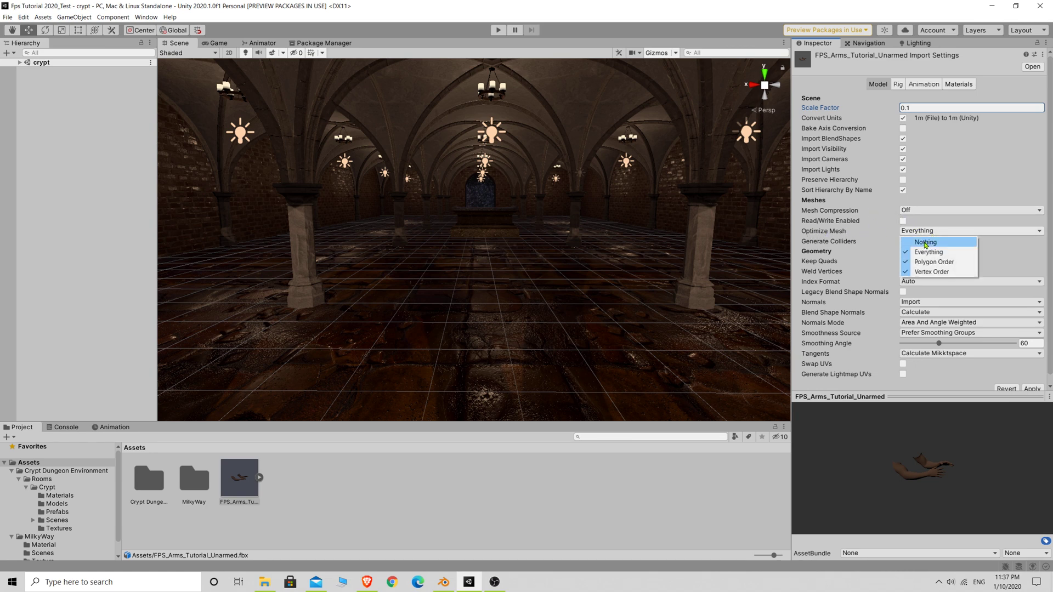
pyautogui.click(925, 243)
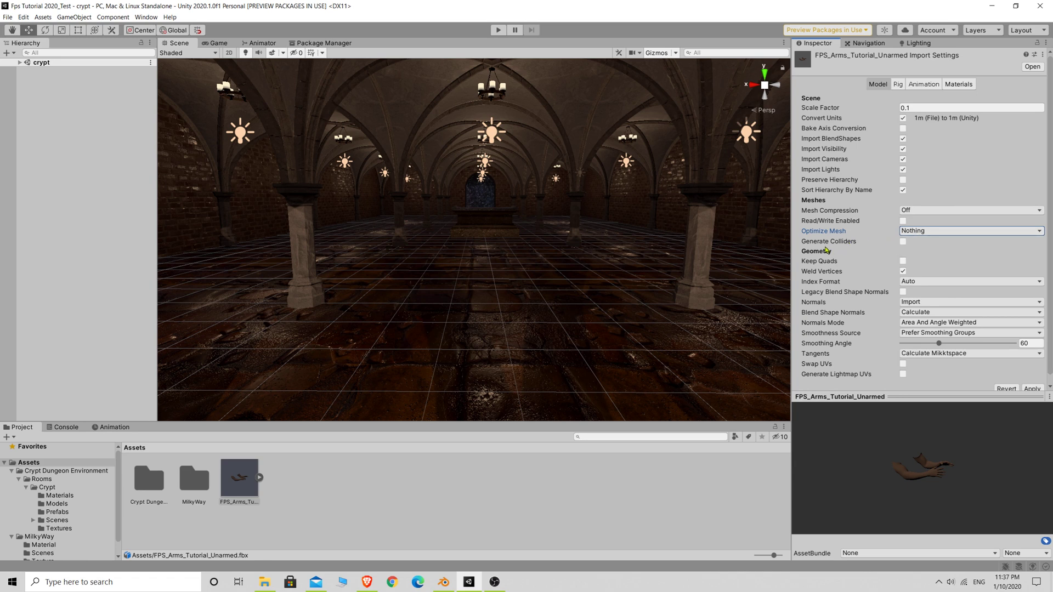
pyautogui.click(903, 241)
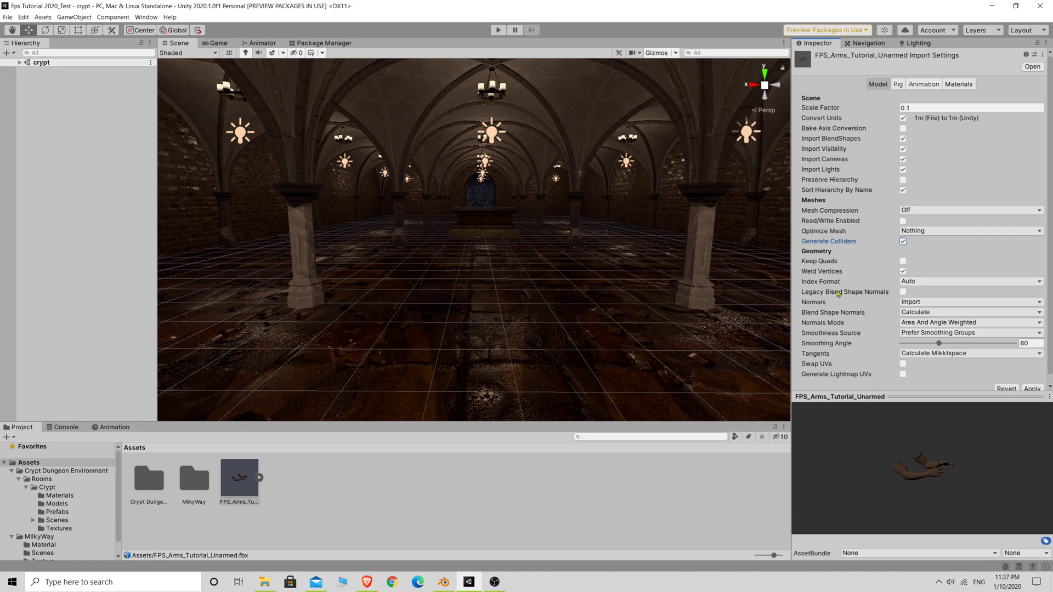
pyautogui.scroll(-1, 964, 307)
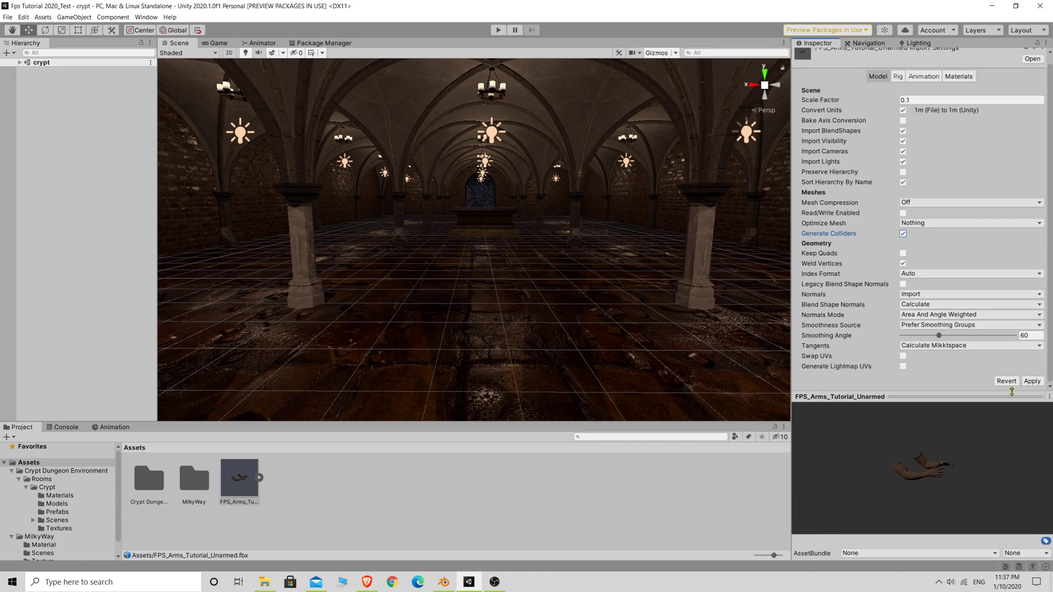
pyautogui.click(1033, 384)
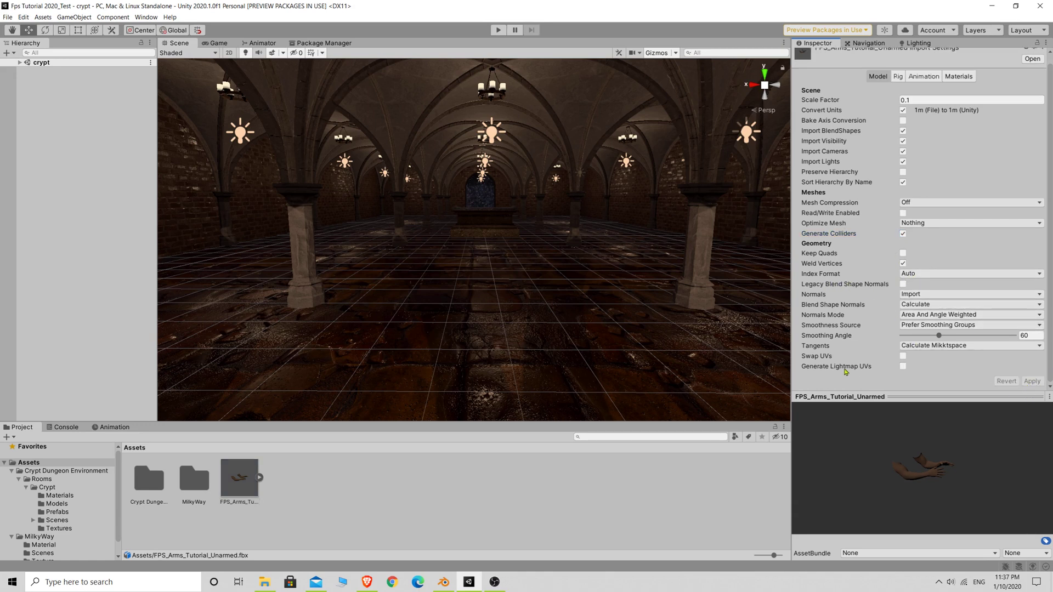
# - Compare the imported clips with the Unarmed action in Blender and remove the Makehuman_male_rigged|Unarmed_Pose_LIB clip in Unity
pyautogui.click(899, 77)
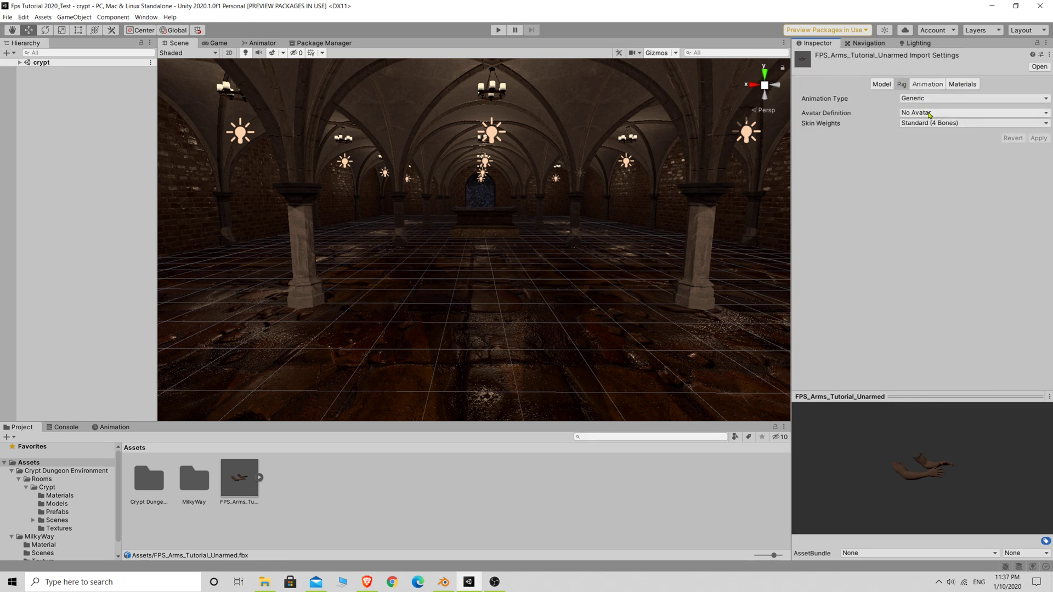
pyautogui.click(927, 85)
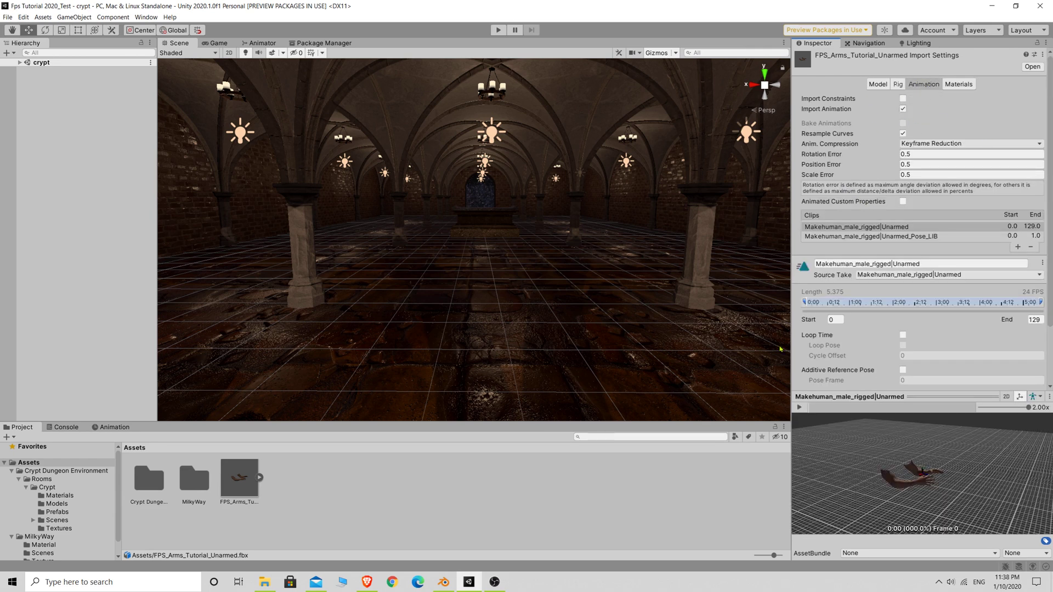
pyautogui.click(443, 582)
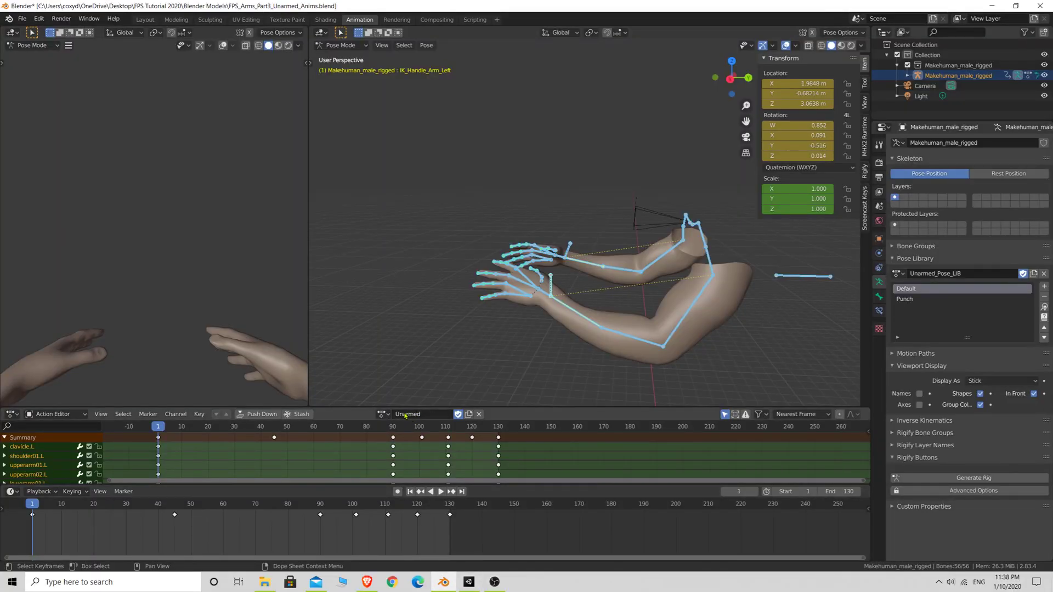
pyautogui.click(469, 581)
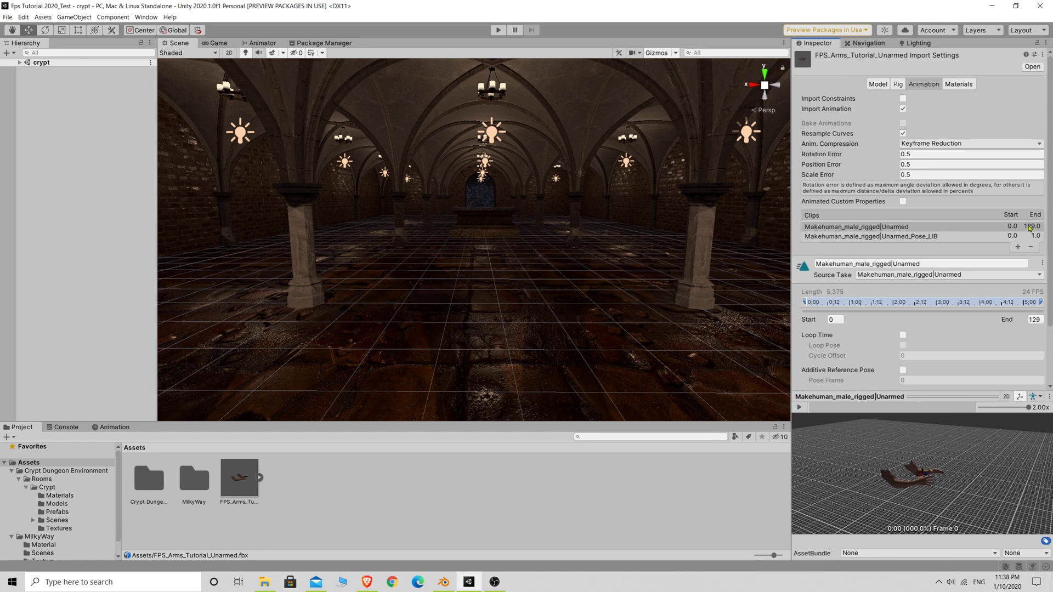
pyautogui.click(855, 236)
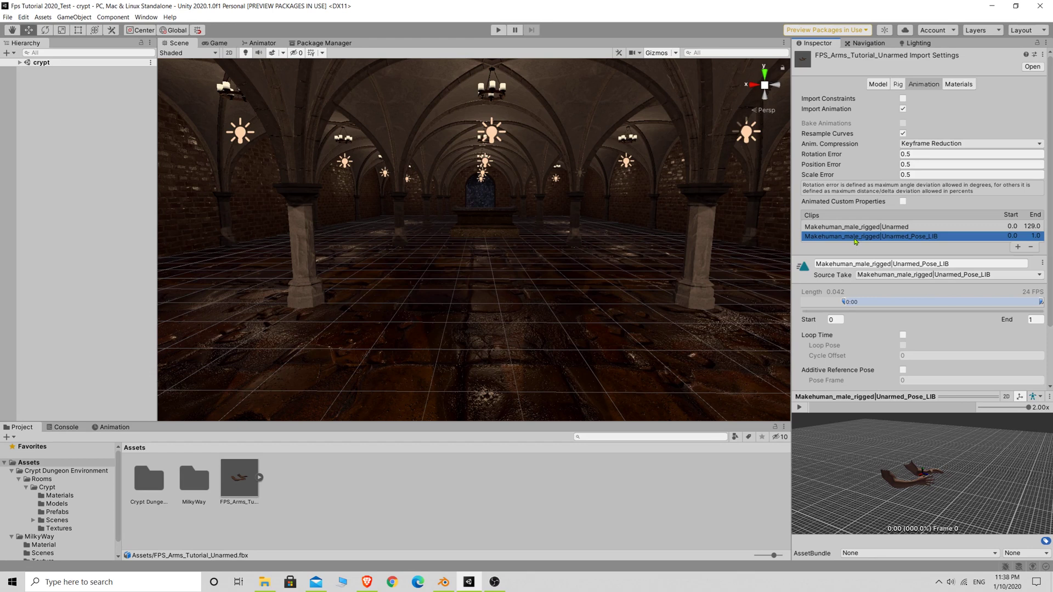
pyautogui.click(1030, 246)
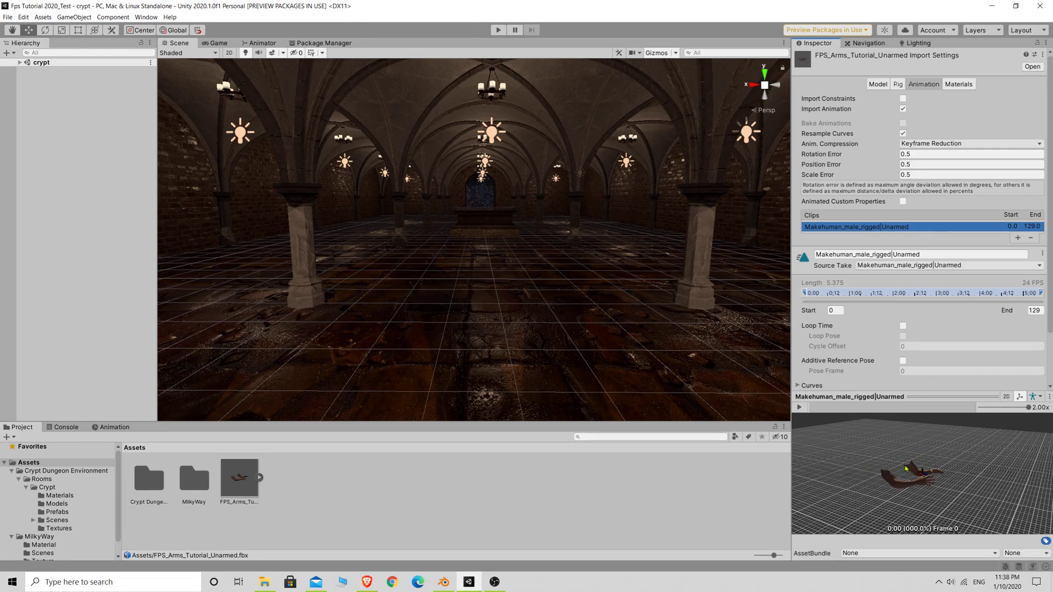
# - Examine the Unarmed clip in Unity's preview and its idle section up to frame 90 in Blender's timeline
pyautogui.click(443, 581)
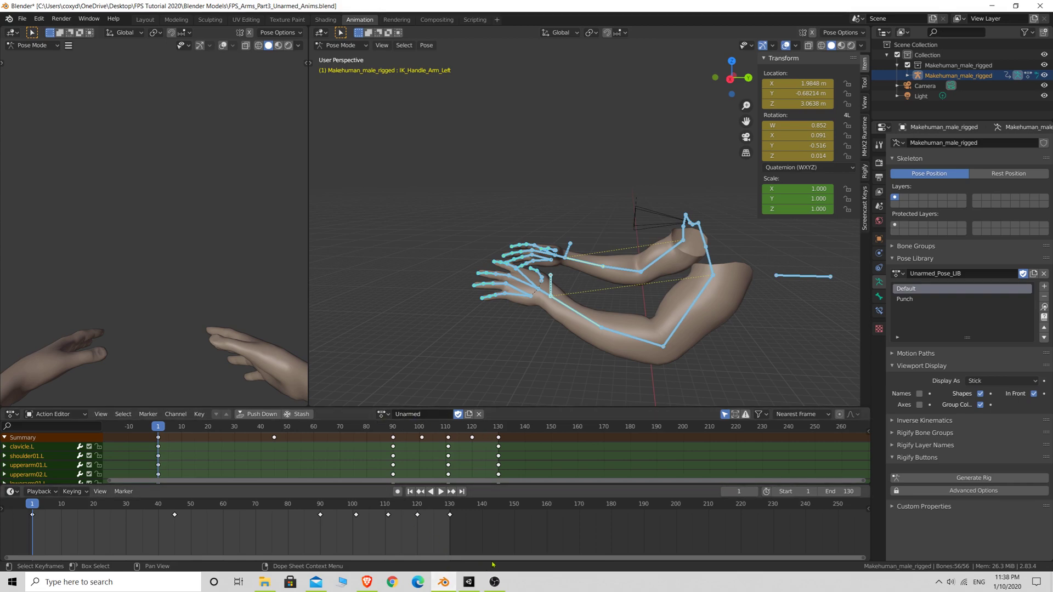
pyautogui.click(469, 581)
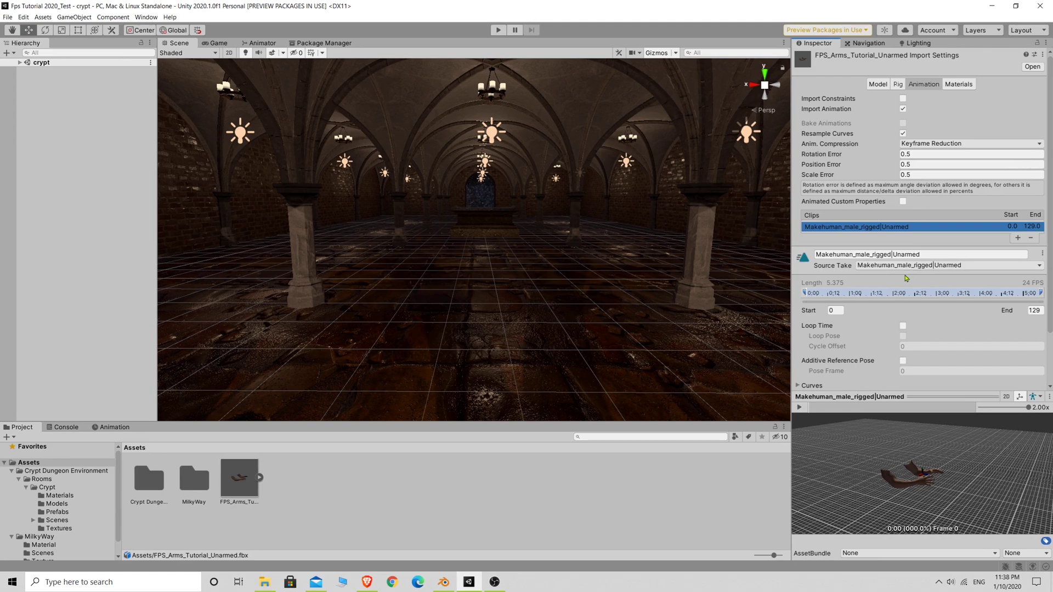
pyautogui.scroll(5, 924, 496)
pyautogui.moveTo(923, 496); pyautogui.dragTo(1001, 476, button='right')
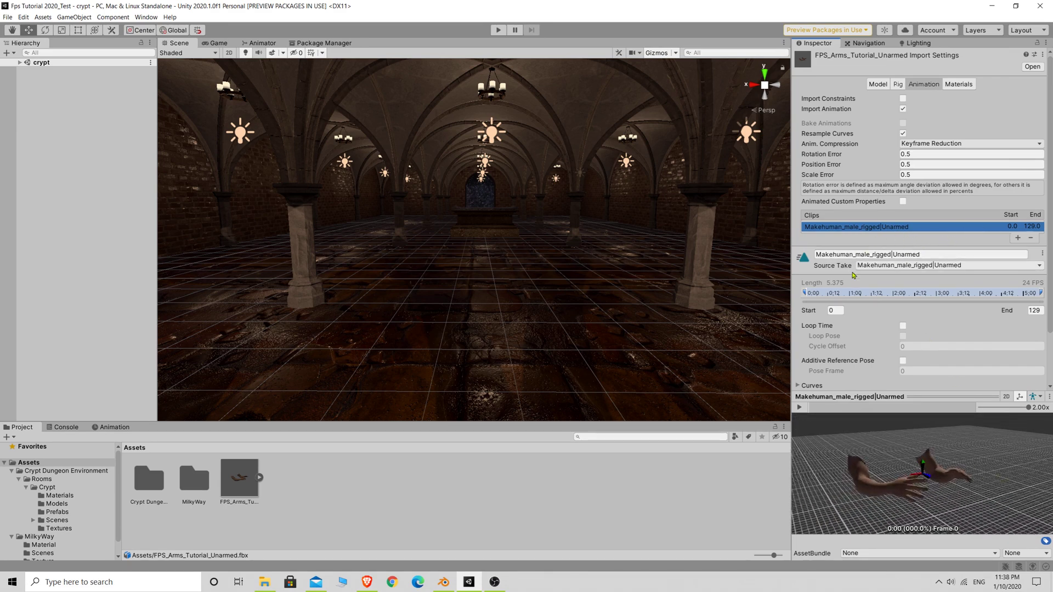
pyautogui.click(445, 587)
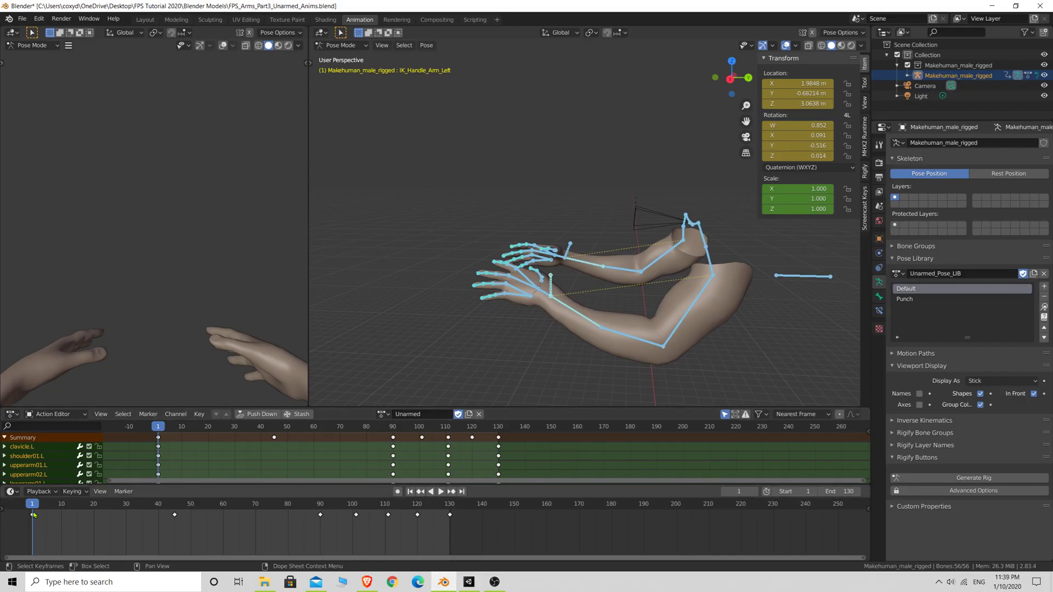
pyautogui.press('space')
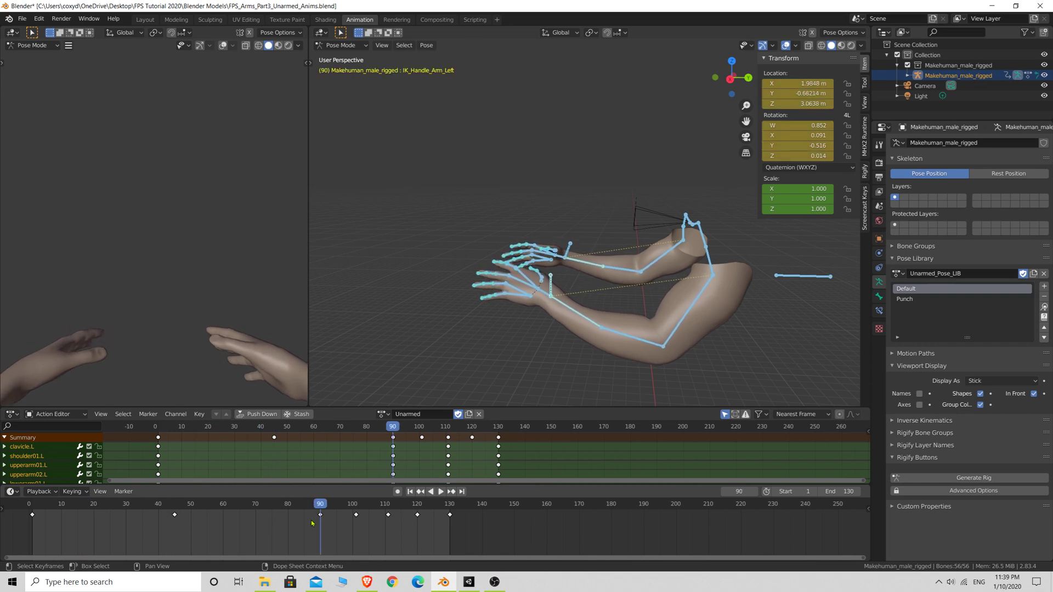
# - Switch back to Unity and rename the Makehuman_male_rigged|Unarmed clip as Idle_Unarmed
pyautogui.click(469, 582)
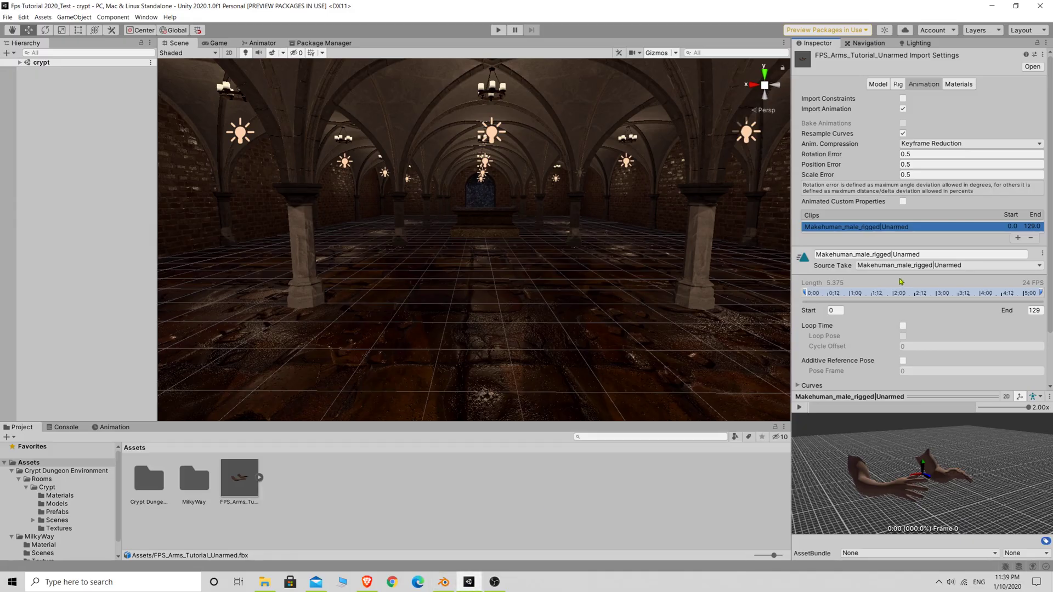
pyautogui.click(849, 254)
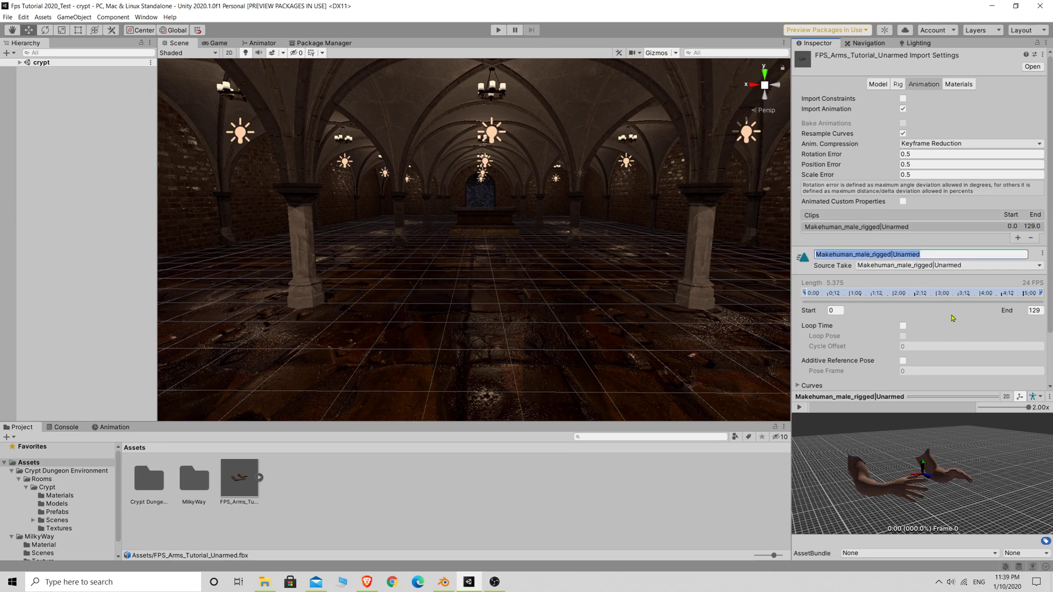
pyautogui.write('Id')
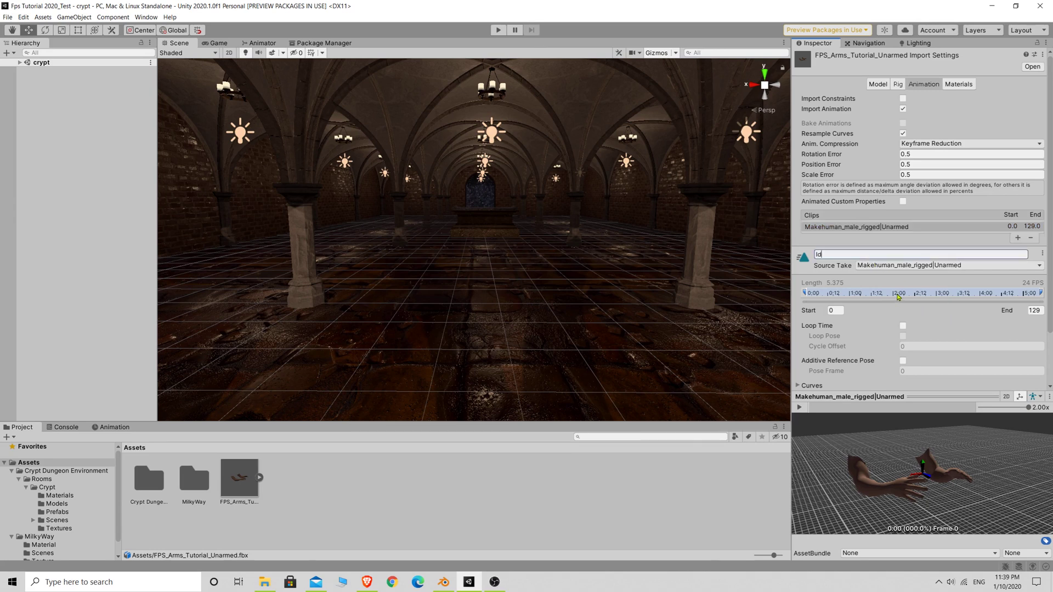
pyautogui.write('e;l_Ulnarmed')
pyautogui.press('Return')
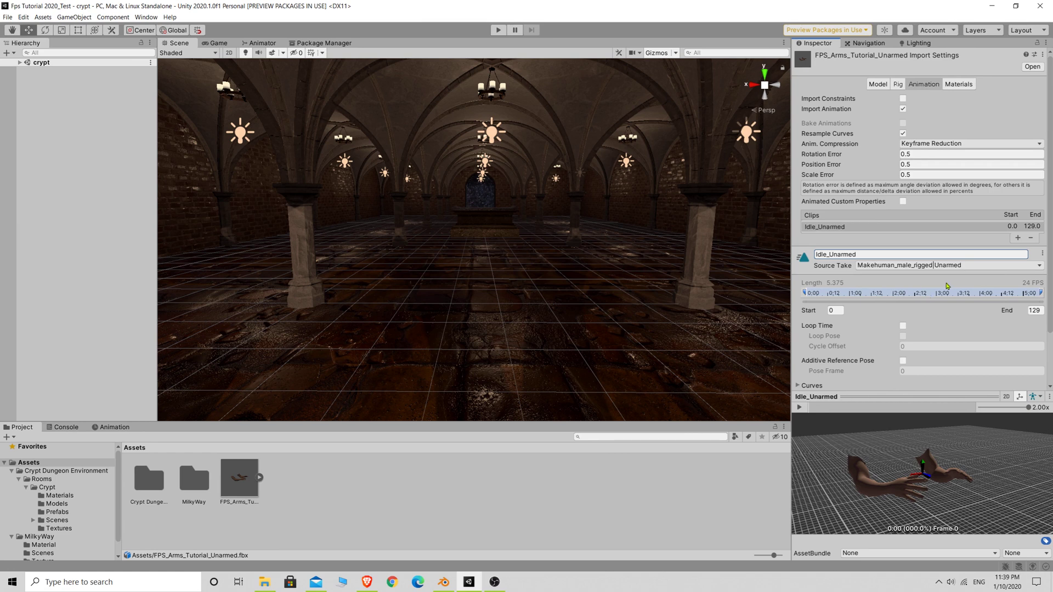
# - Set the Idle_Unarmed clip's range to start at frame 1 and end at frame 90
pyautogui.scroll(-3, 932, 288)
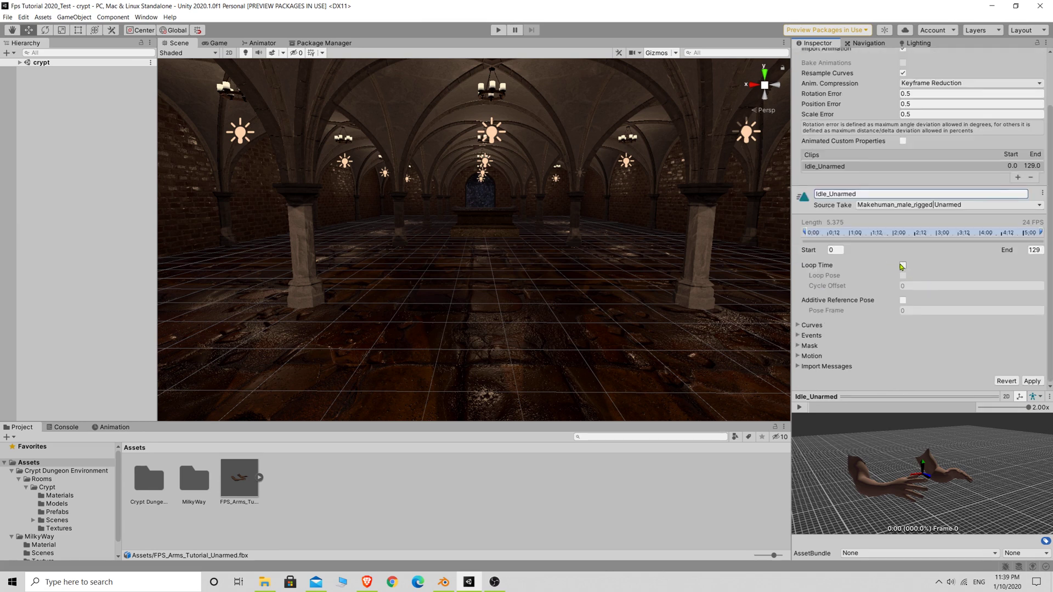
pyautogui.click(837, 251)
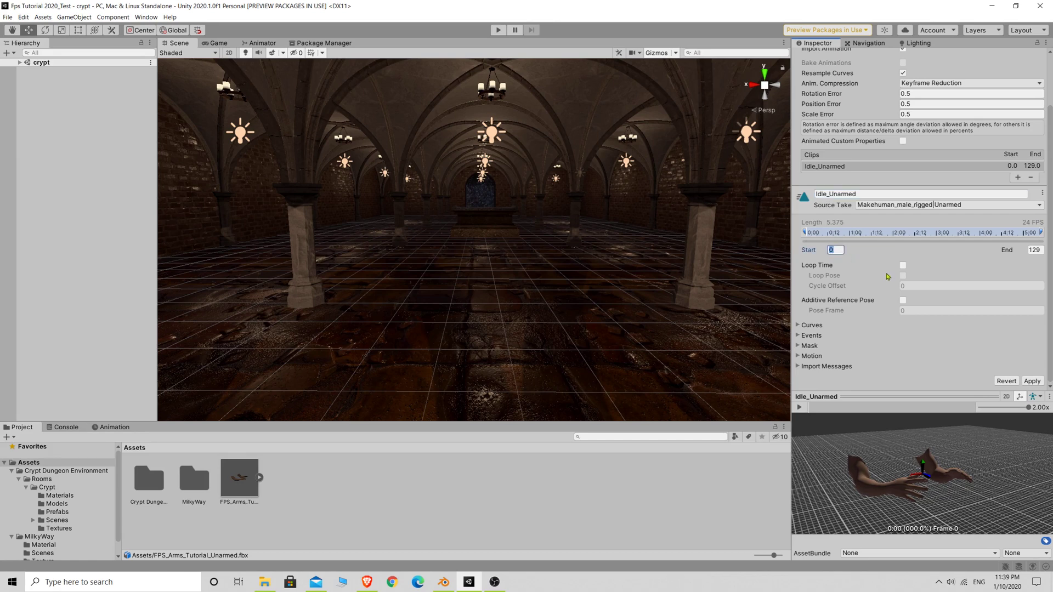
pyautogui.write('1')
pyautogui.click(1040, 251)
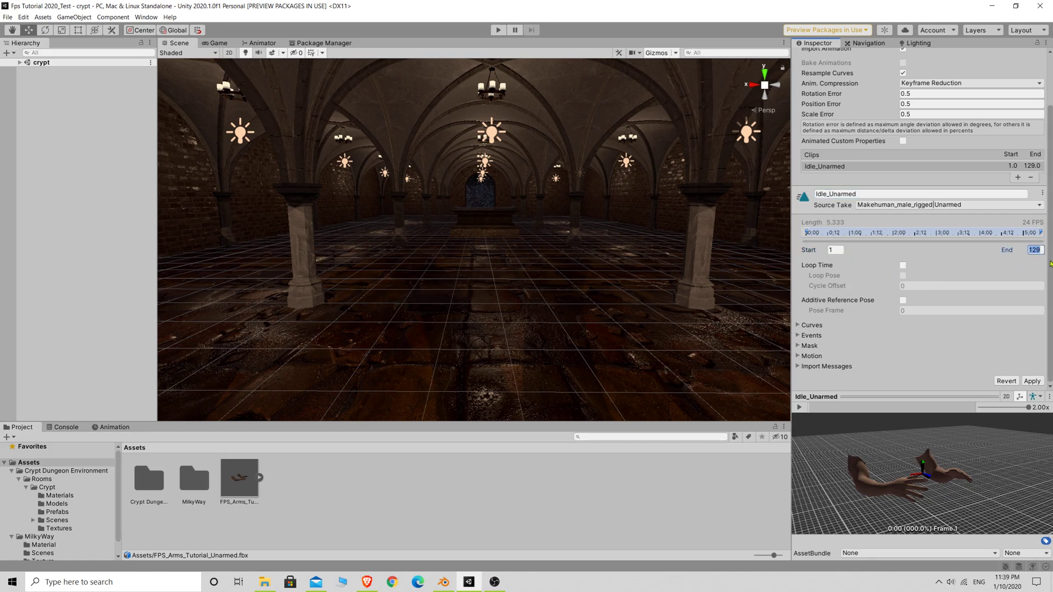
pyautogui.write('90')
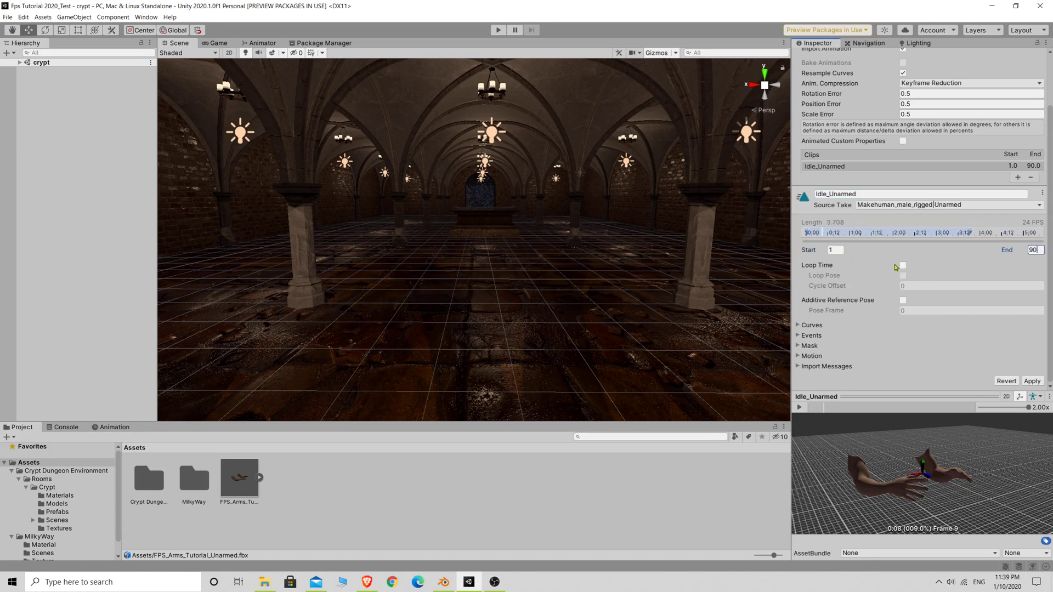
# - Enable Loop Time and Loop Pose for the Idle_Unarmed clip and apply the import settings
pyautogui.click(902, 265)
pyautogui.click(902, 276)
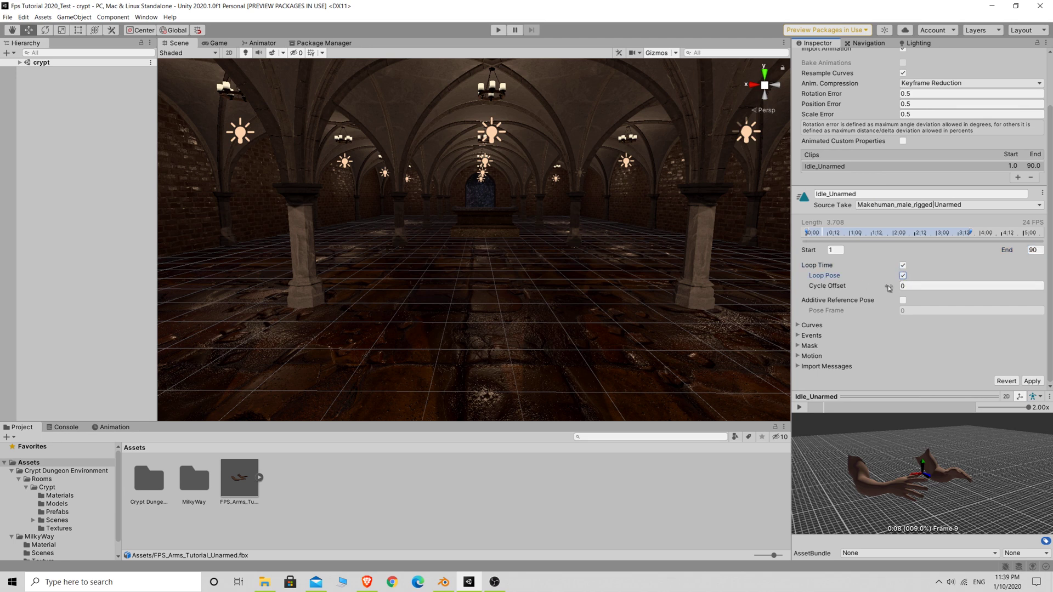
pyautogui.click(1030, 382)
# - Enlarge the Inspector's animation preview and play the Idle_Unarmed clip while viewing the arms from several sides, and pause it
pyautogui.moveTo(793, 285); pyautogui.dragTo(675, 285)
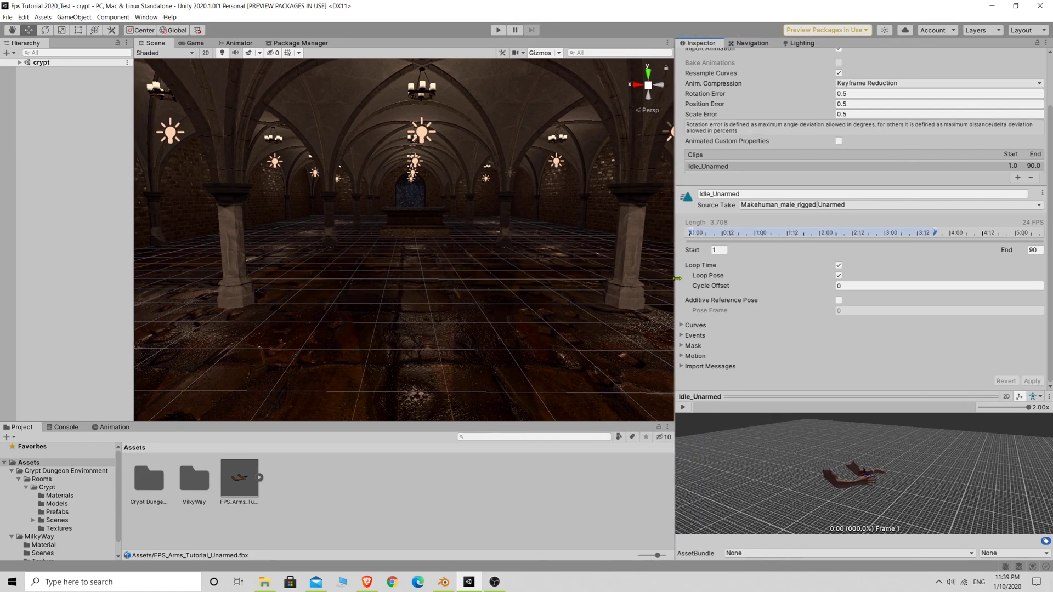
pyautogui.moveTo(882, 391); pyautogui.dragTo(877, 271)
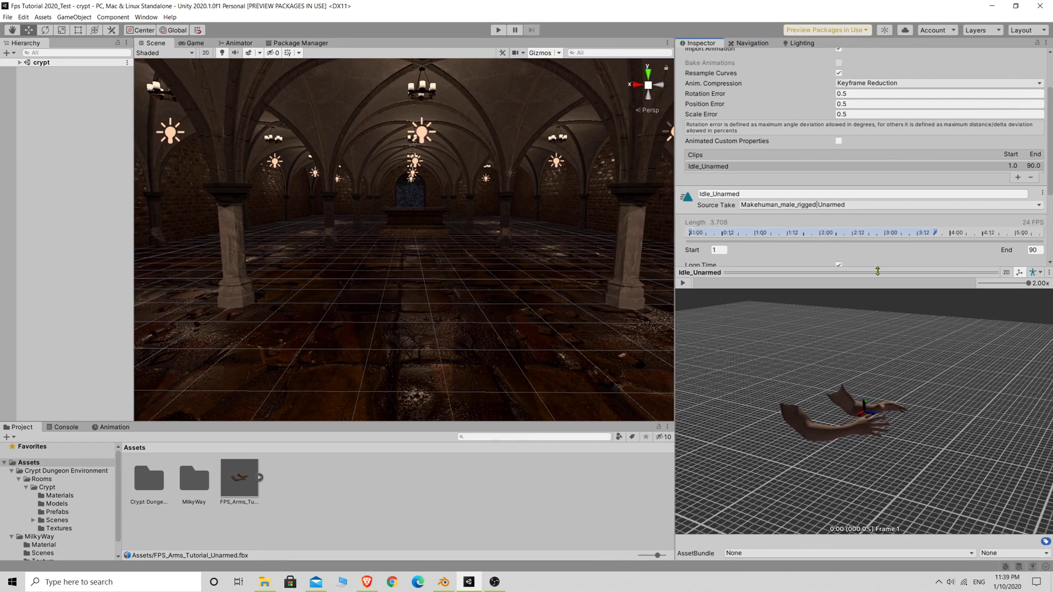
pyautogui.scroll(8, 914, 450)
pyautogui.moveTo(945, 396); pyautogui.dragTo(921, 412, button='right')
pyautogui.click(682, 283)
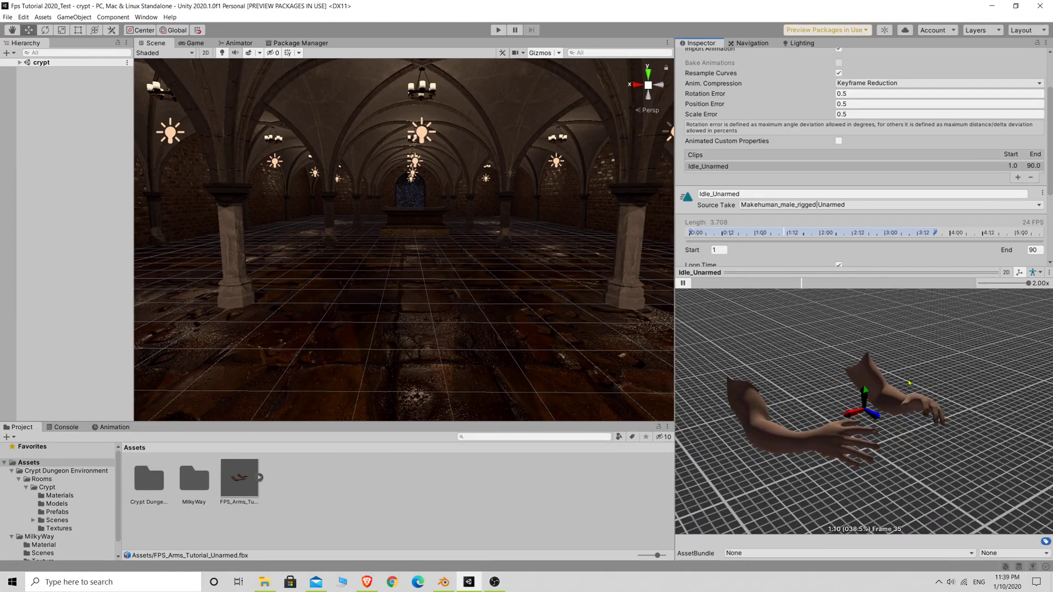
pyautogui.moveTo(909, 382); pyautogui.dragTo(757, 381, button='right')
pyautogui.moveTo(921, 384); pyautogui.dragTo(824, 372, button='right')
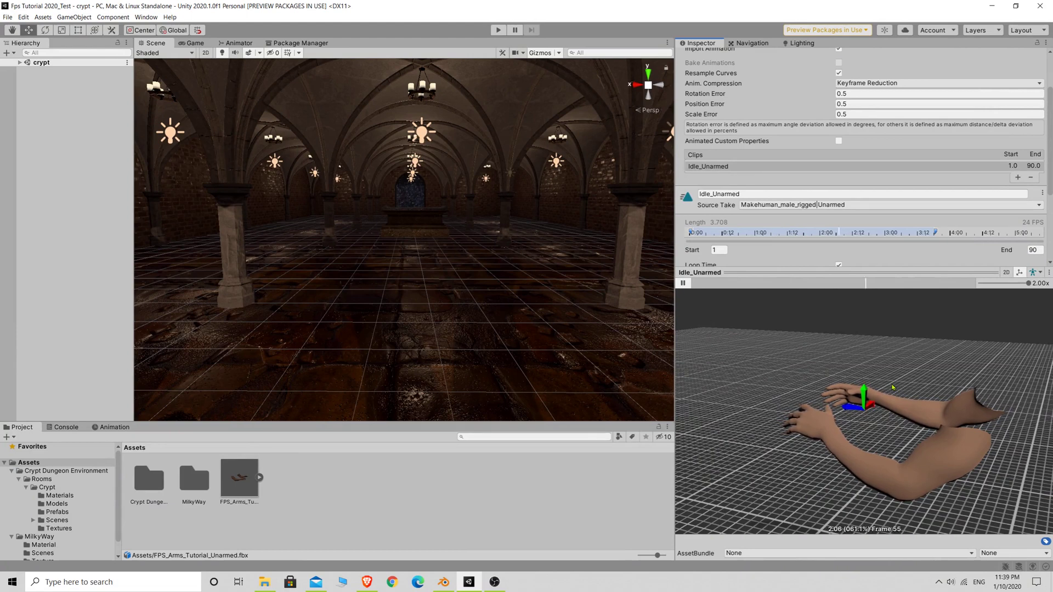
pyautogui.moveTo(873, 386); pyautogui.dragTo(895, 390, button='right')
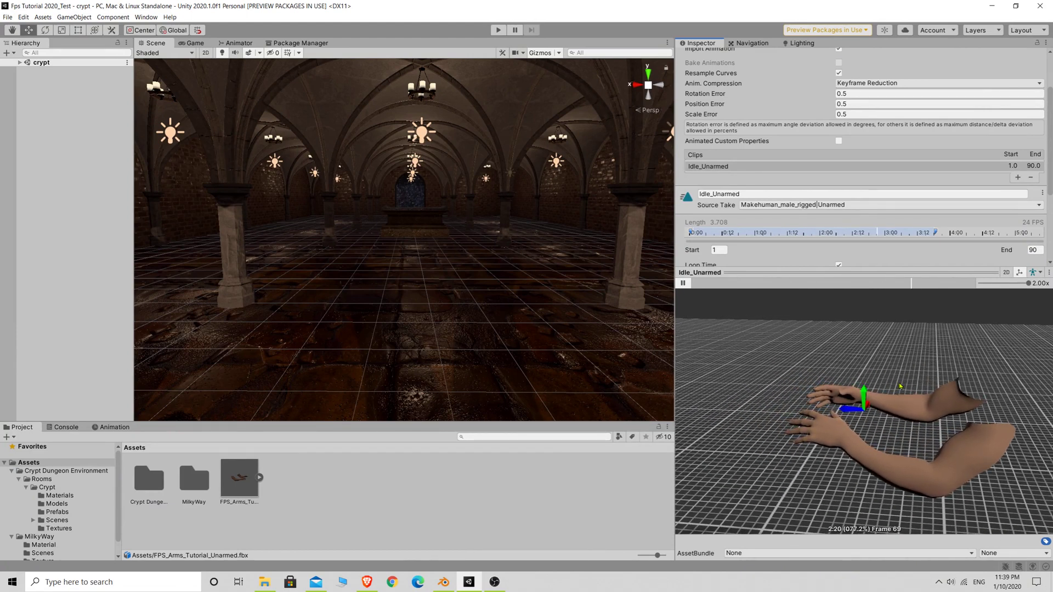
pyautogui.click(683, 283)
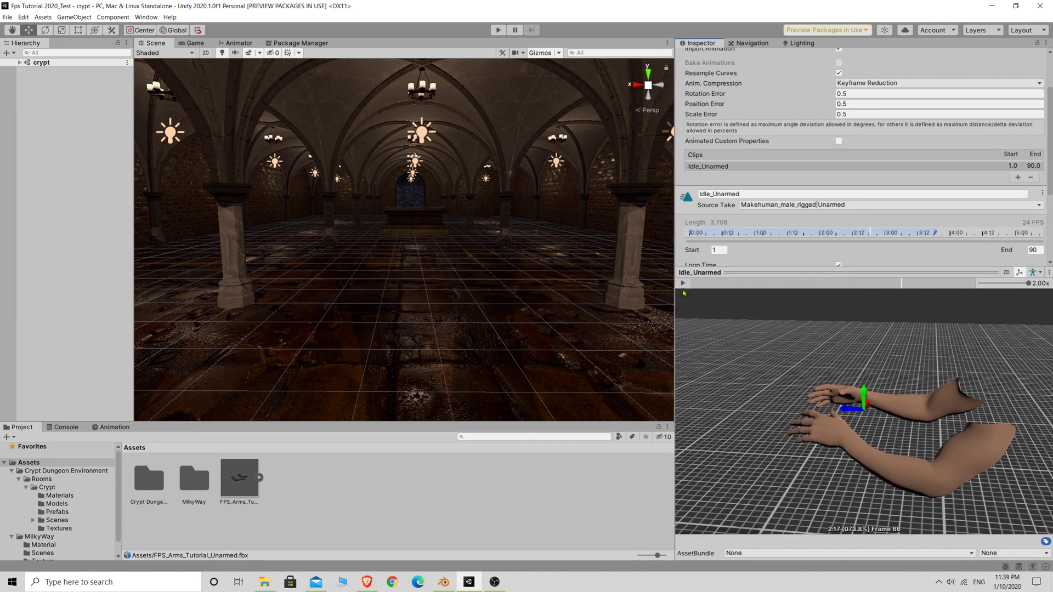
# - Set the Idle_Unarmed clip's end frame to 89 and apply the import settings
pyautogui.scroll(-4, 934, 192)
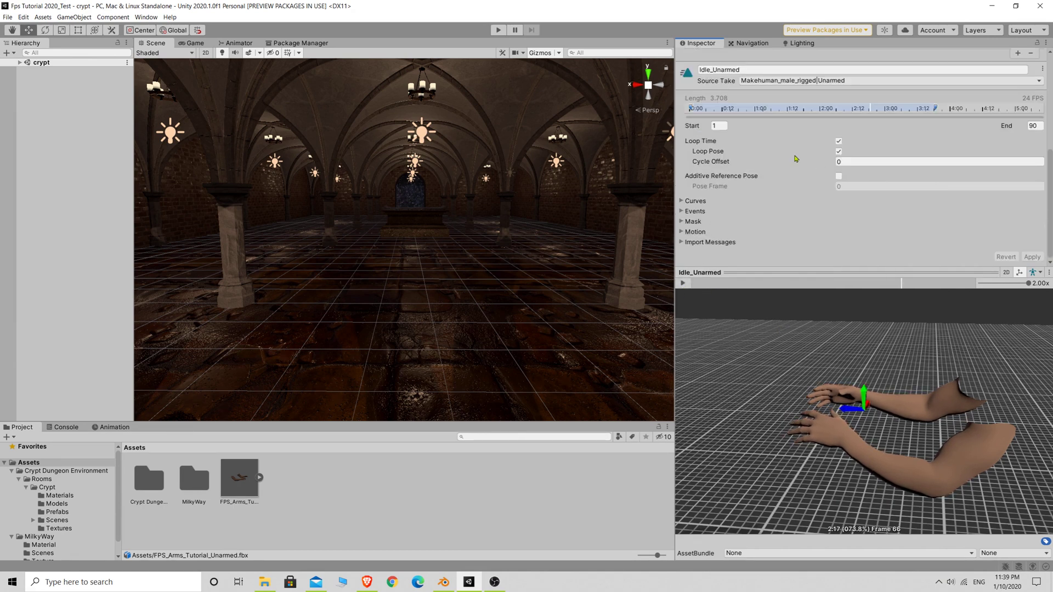
pyautogui.click(1033, 126)
pyautogui.write('89')
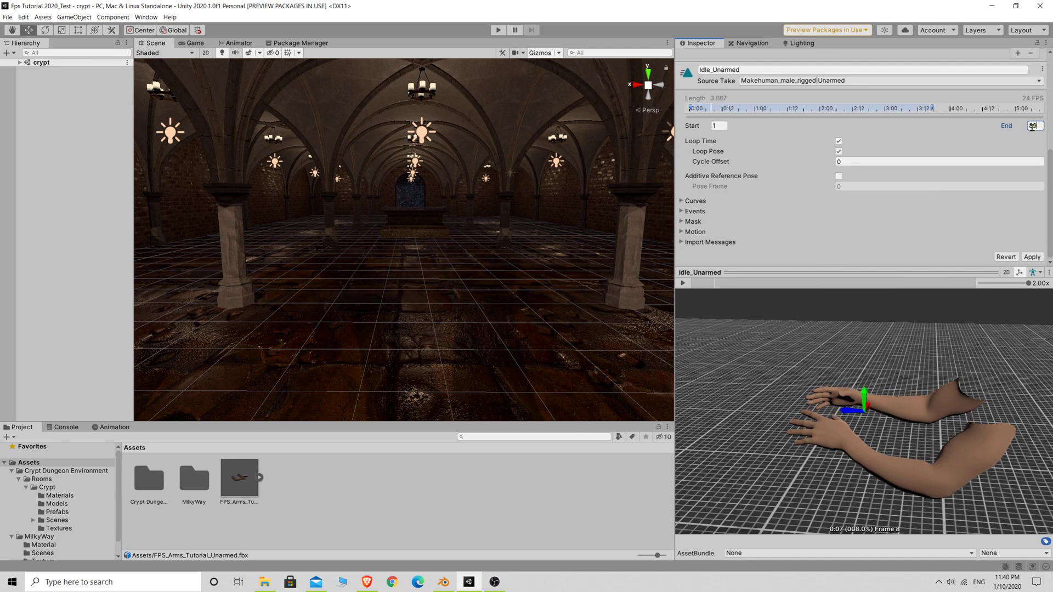
pyautogui.click(1032, 257)
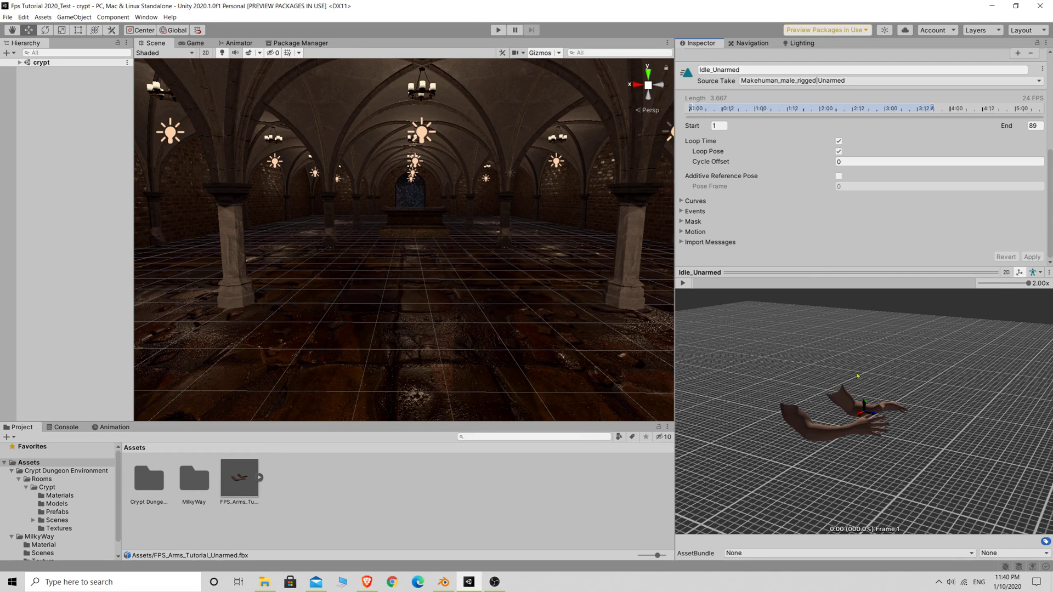
# - Play the Idle_Unarmed clip in the preview while viewing the arms up close from another side, and pause it
pyautogui.scroll(5, 857, 375)
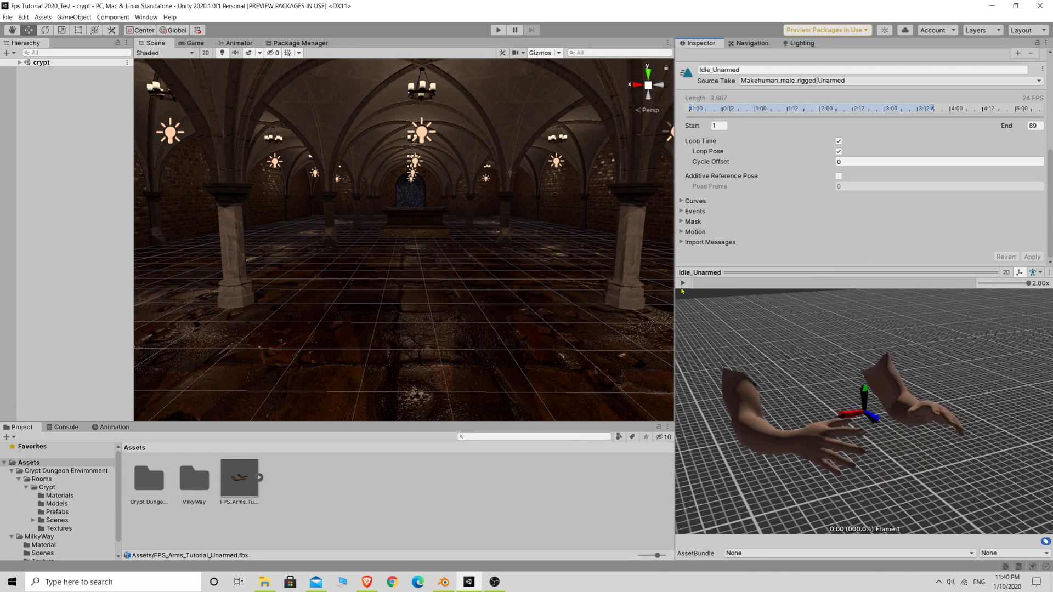
pyautogui.click(682, 284)
pyautogui.moveTo(937, 351); pyautogui.dragTo(850, 348)
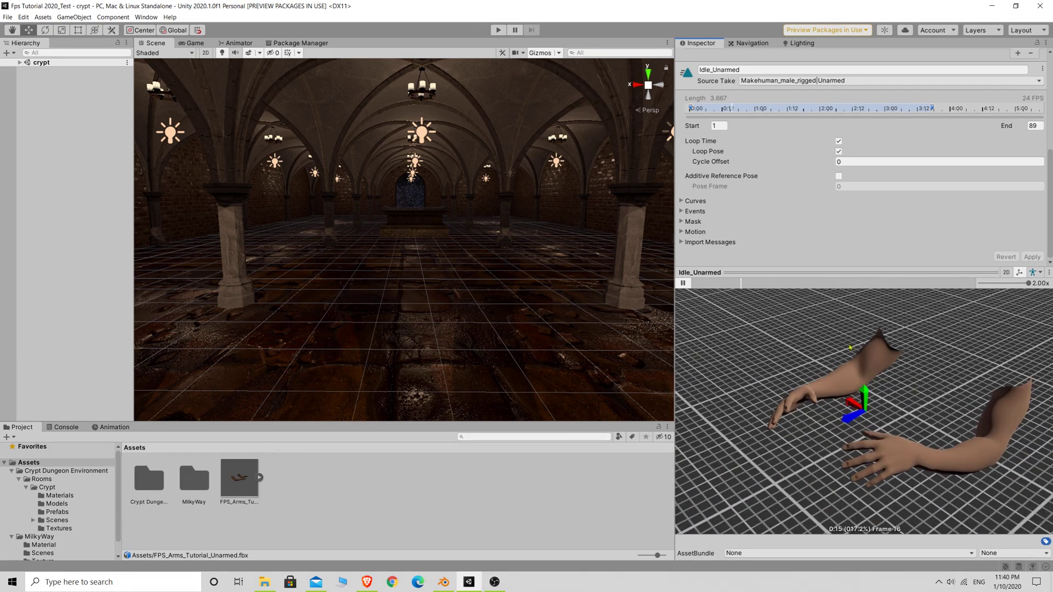
pyautogui.click(682, 283)
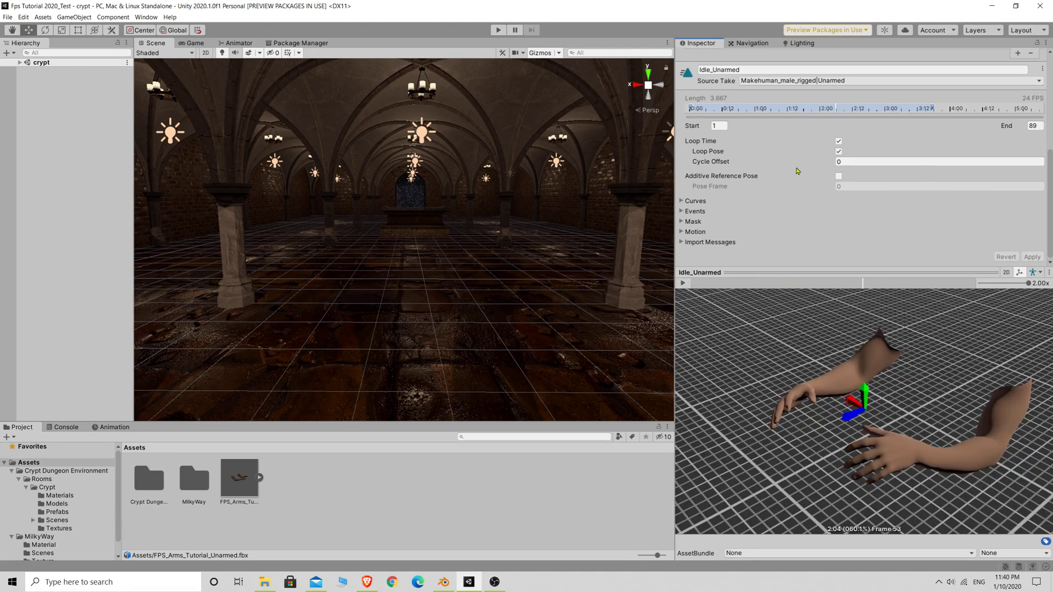
# - Add a second clip to the model's animation clips and name it Punch_Unarmed
pyautogui.scroll(3, 847, 170)
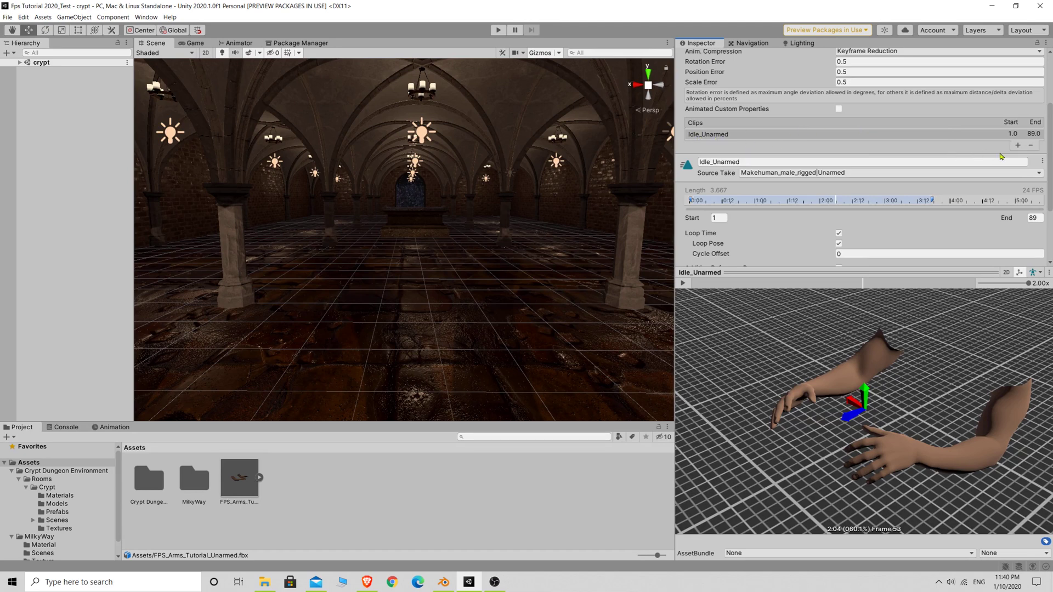
pyautogui.click(1015, 146)
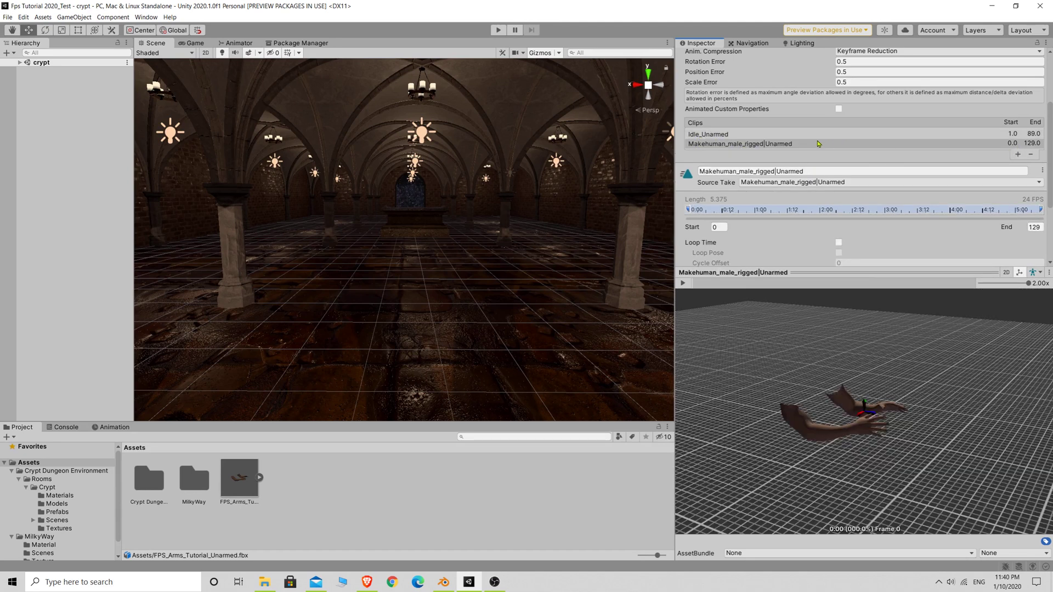
pyautogui.click(810, 170)
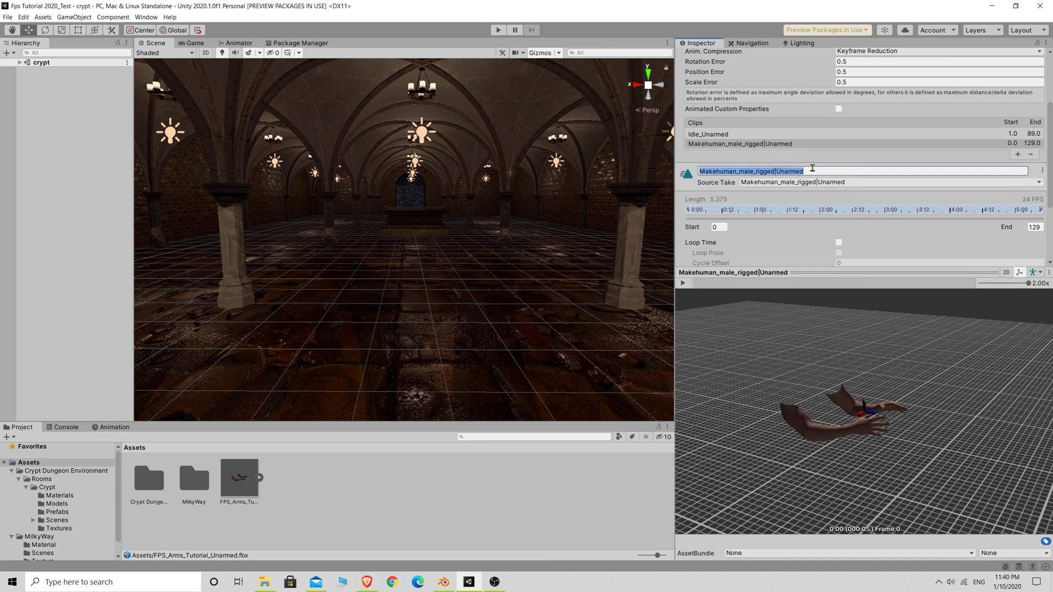
pyautogui.write('Punch_')
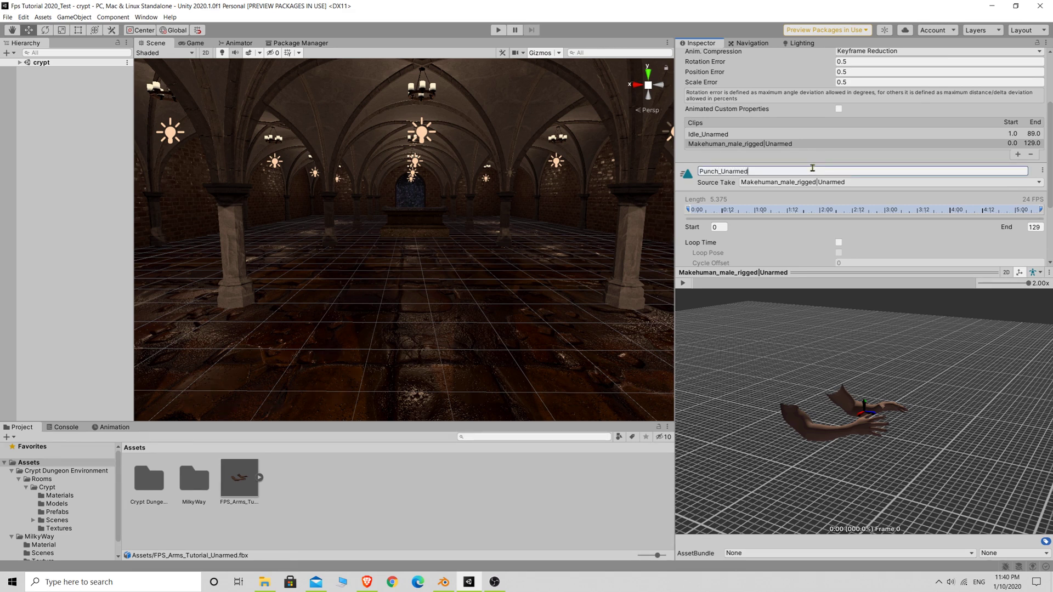
pyautogui.press('Return')
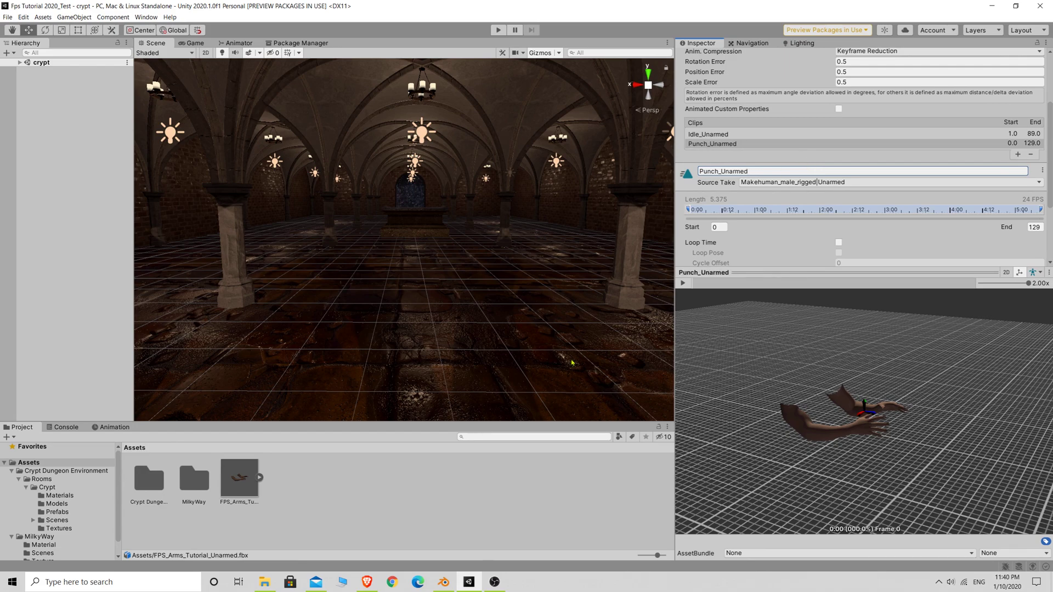
# - Switch to Blender to check the punch's frame range in the Unarmed action, and return to Unity
pyautogui.click(443, 581)
pyautogui.press('space')
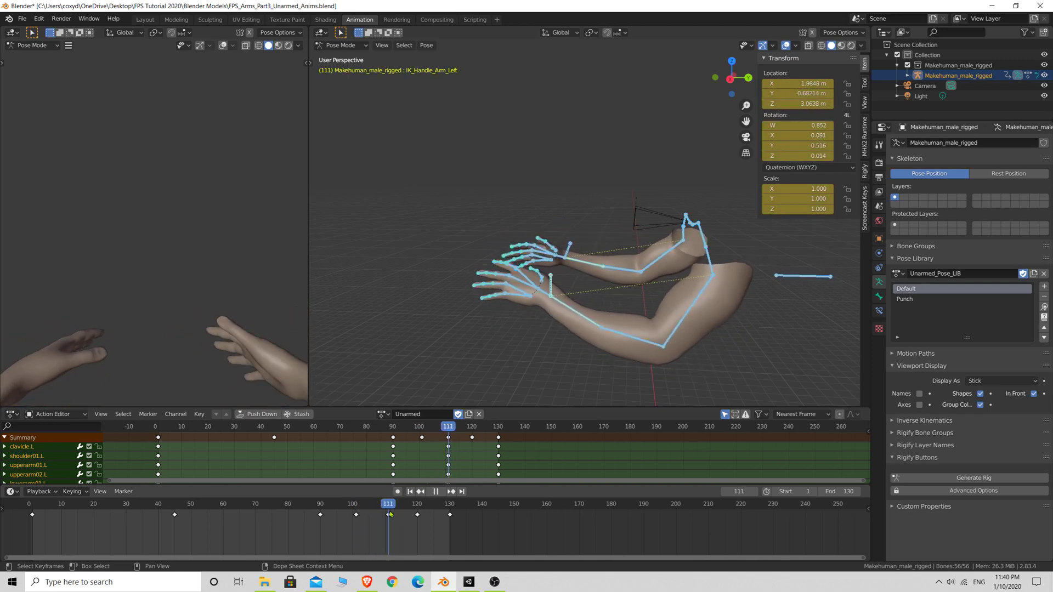
pyautogui.press('space')
pyautogui.click(464, 584)
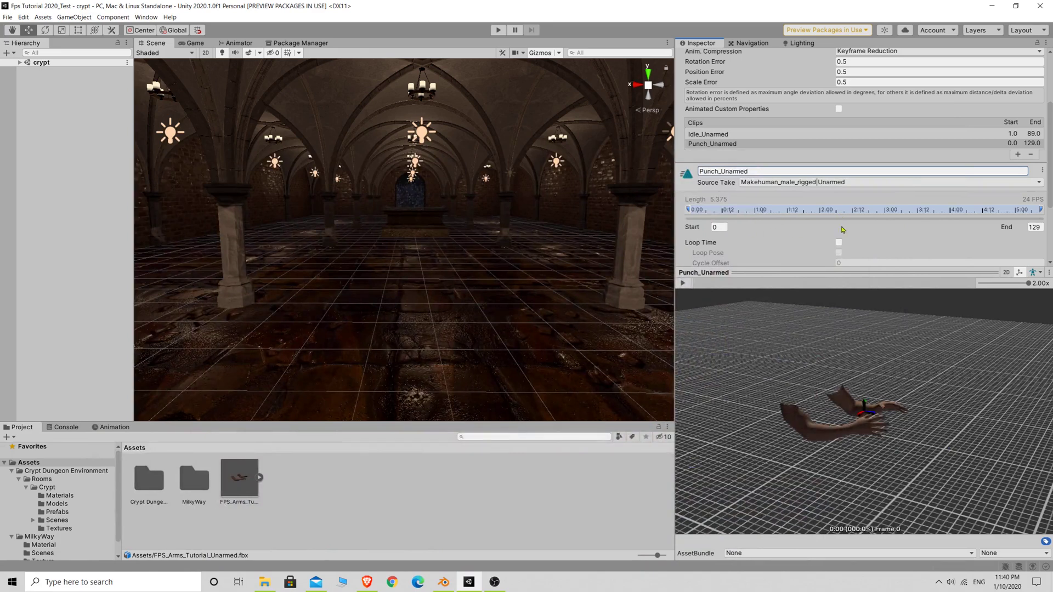
# - Set the Punch_Unarmed clip's range to start at frame 91 and end at frame 111, and apply the import settings
pyautogui.click(721, 226)
pyautogui.write('91')
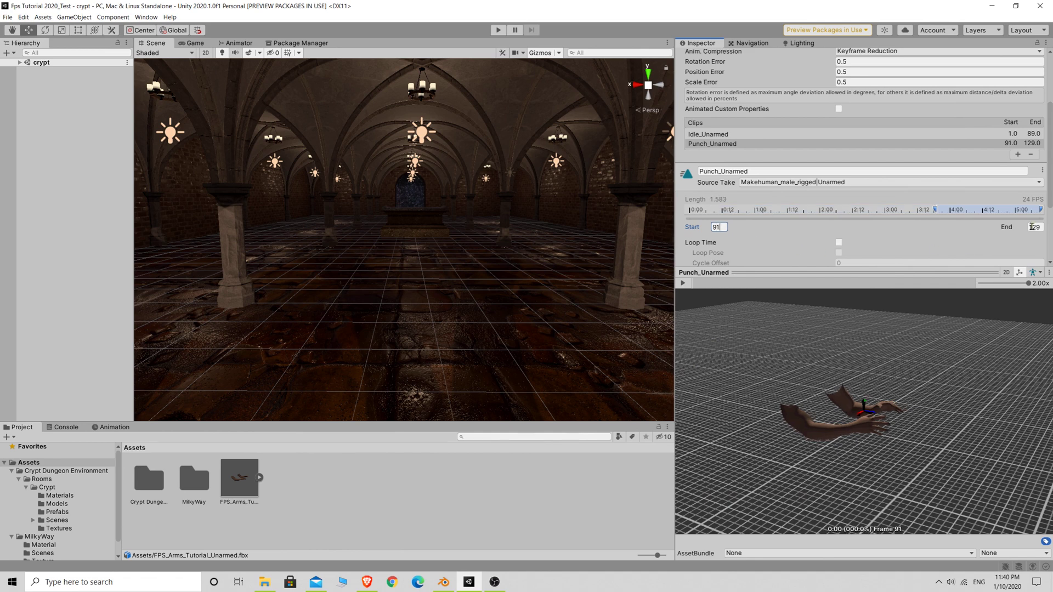
pyautogui.press('Tab')
pyautogui.write('111')
pyautogui.scroll(-3, 962, 236)
pyautogui.click(1031, 257)
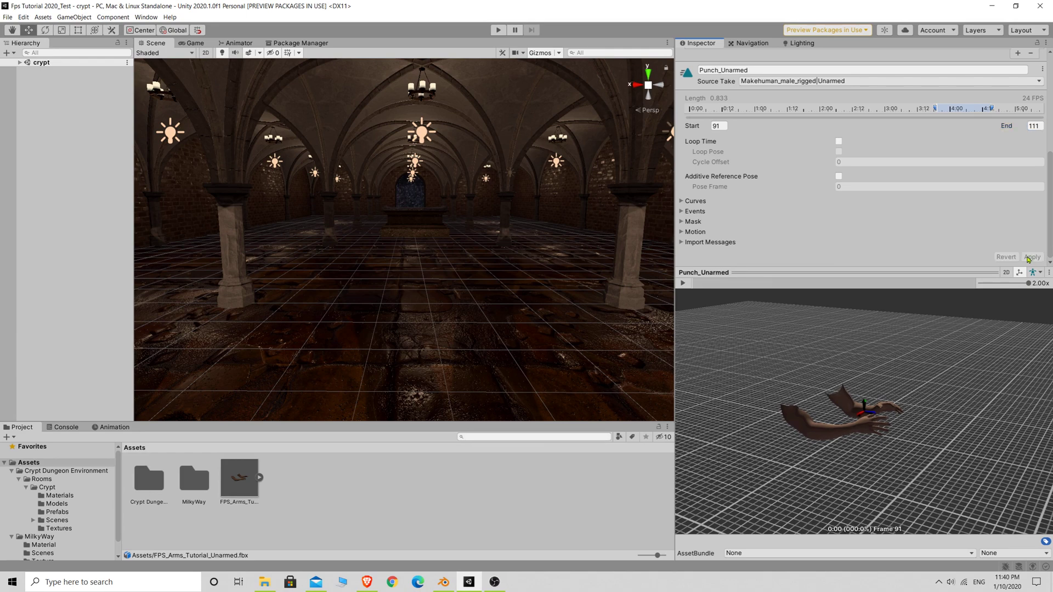
# - Play the Punch_Unarmed clip in the preview, pause it, and view the arms from above and from the side
pyautogui.scroll(5, 709, 322)
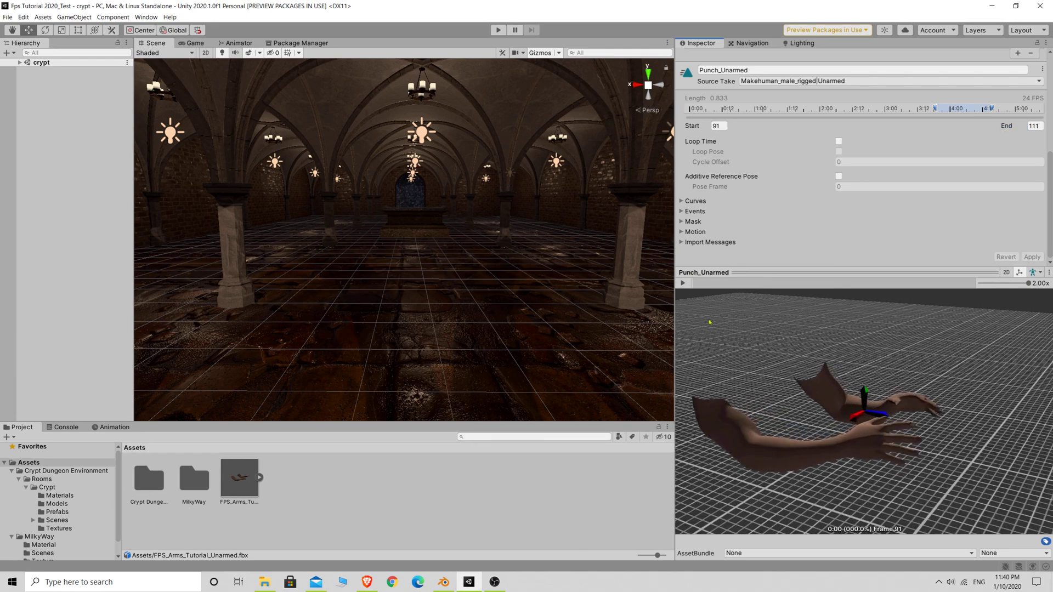
pyautogui.click(683, 283)
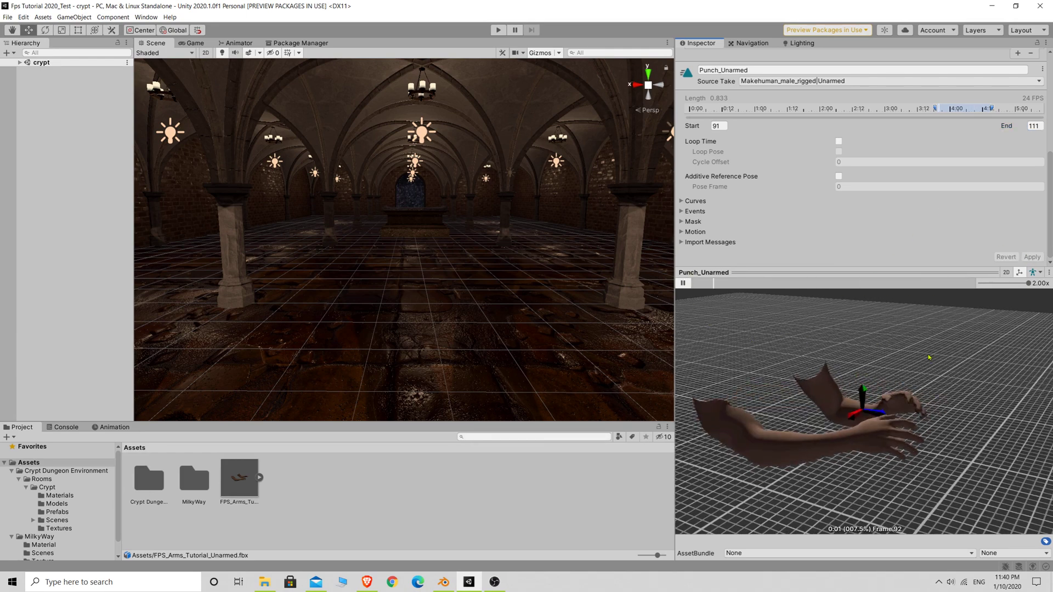
pyautogui.moveTo(712, 329); pyautogui.dragTo(811, 436)
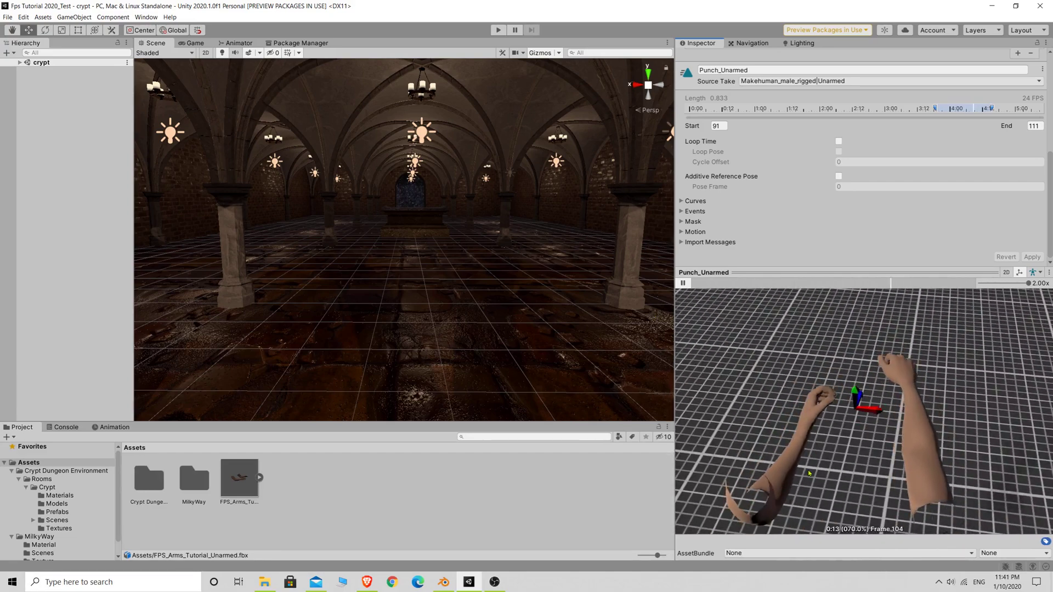
pyautogui.click(683, 283)
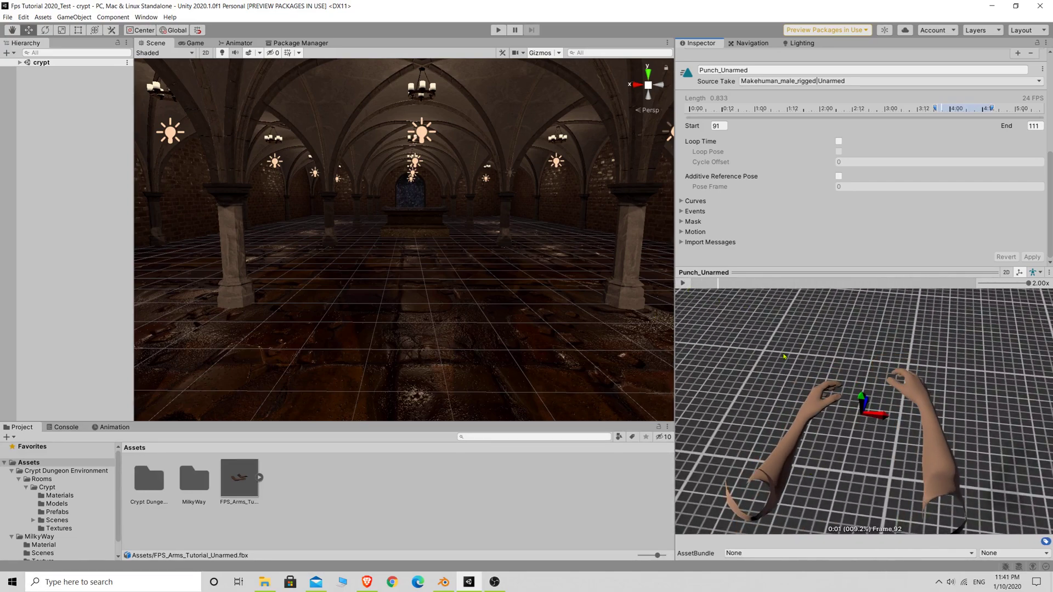
pyautogui.moveTo(784, 357); pyautogui.dragTo(929, 289)
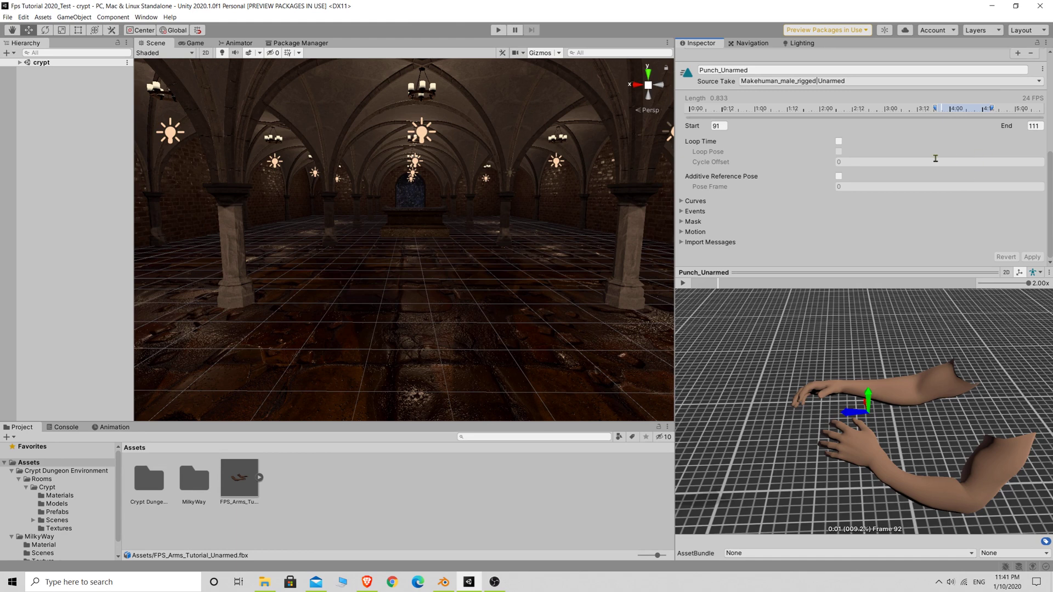
# - Add a third clip to the model's animation clips and name it Unequip_Unarmed
pyautogui.scroll(6, 942, 176)
pyautogui.scroll(-3, 941, 177)
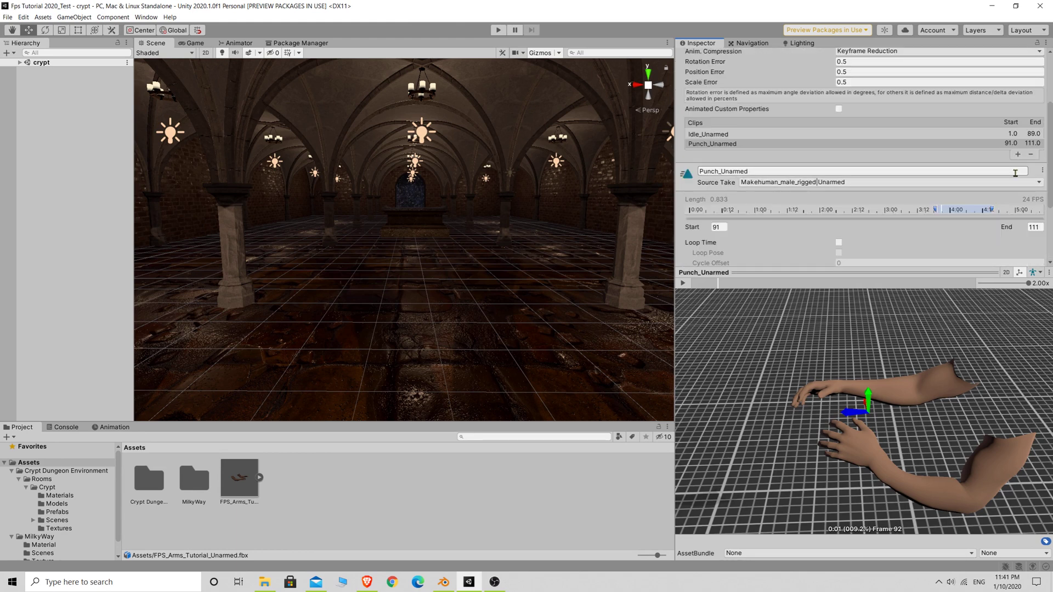
pyautogui.click(1018, 155)
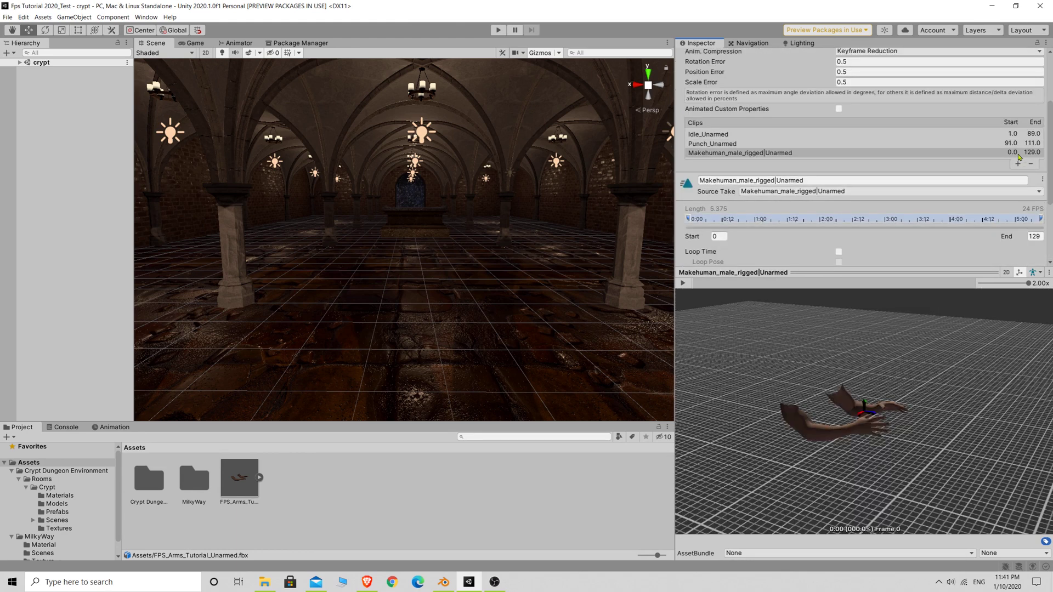
pyautogui.click(822, 181)
pyautogui.write('U')
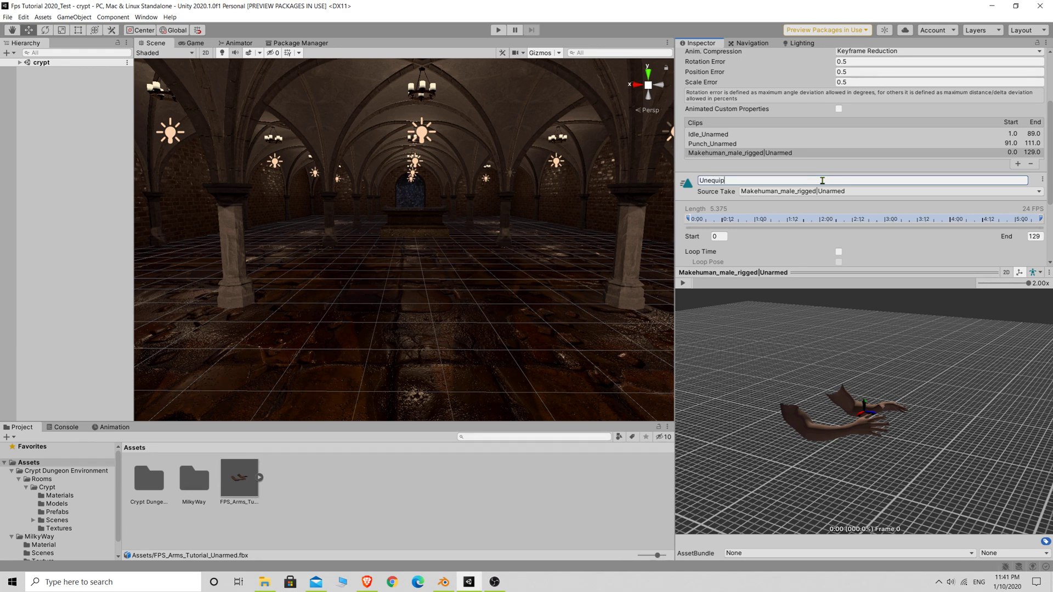
pyautogui.write('nequip_Unarmed')
pyautogui.press('Return')
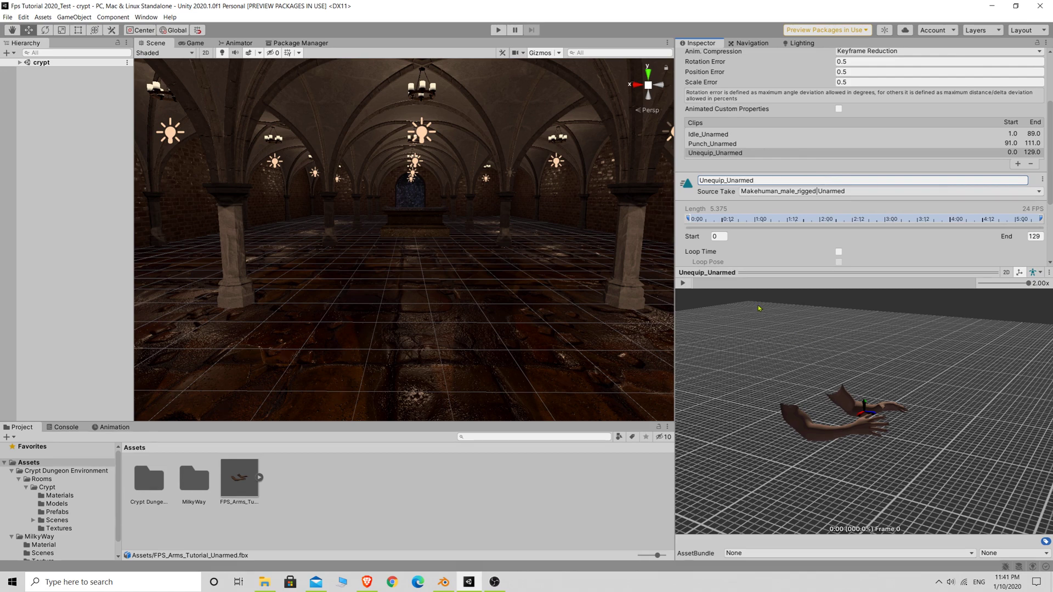
# - Switch to Blender to check the frames where the arms lower in the Unarmed action, and return to Unity
pyautogui.click(444, 582)
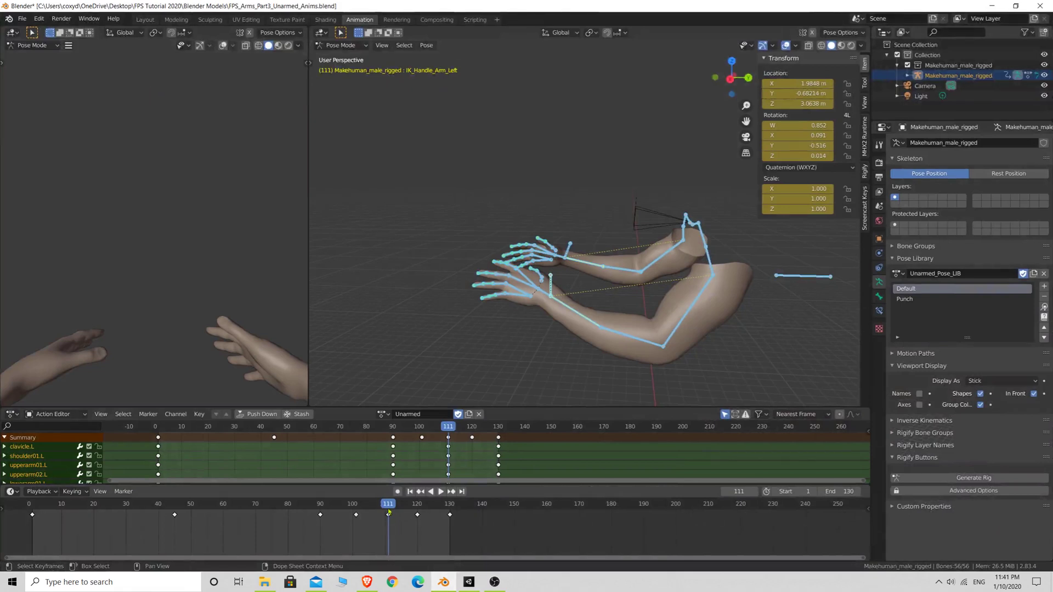
pyautogui.press('space')
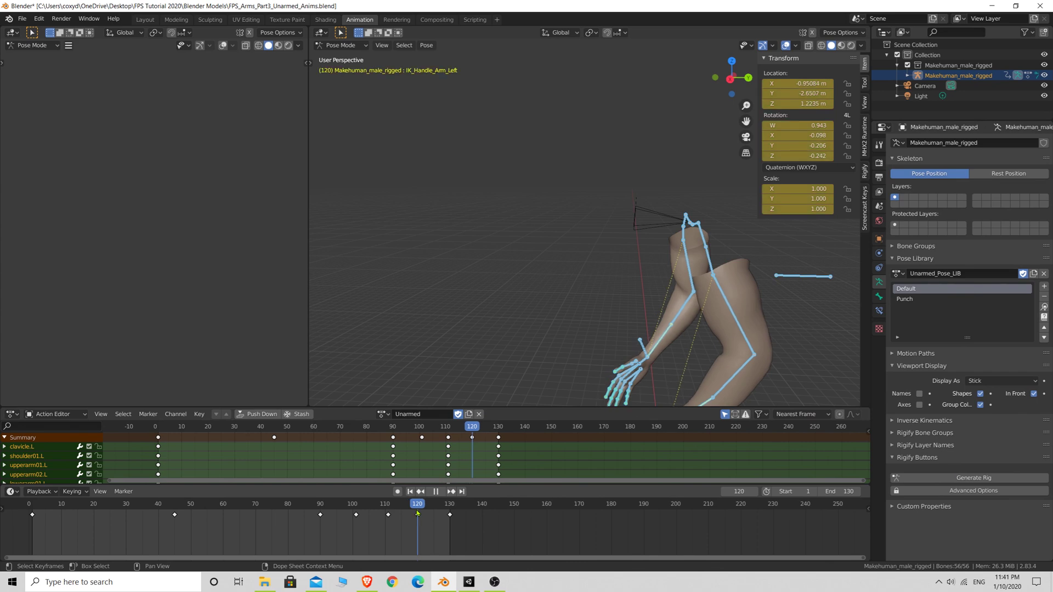
pyautogui.click(447, 583)
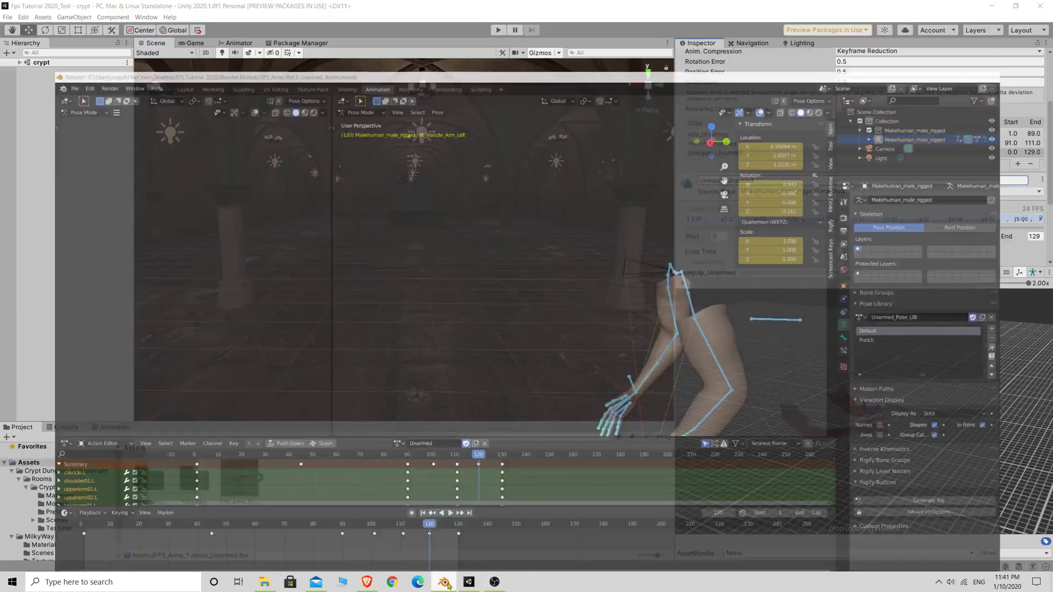
# - Set the Unequip_Unarmed clip's range to start at frame 112 and end at frame 120, and apply the import settings
pyautogui.click(720, 237)
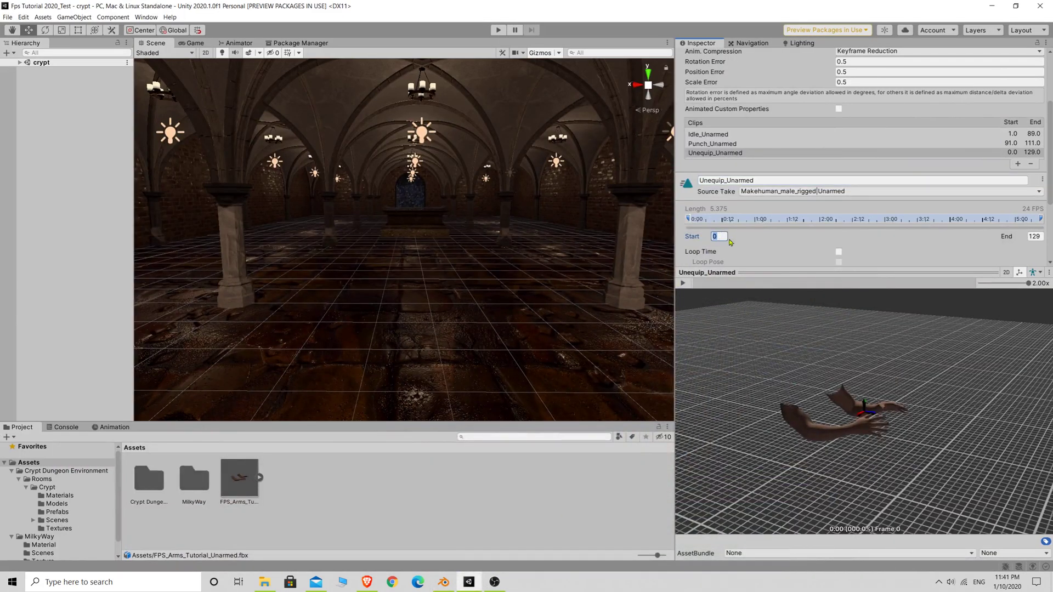
pyautogui.write('112')
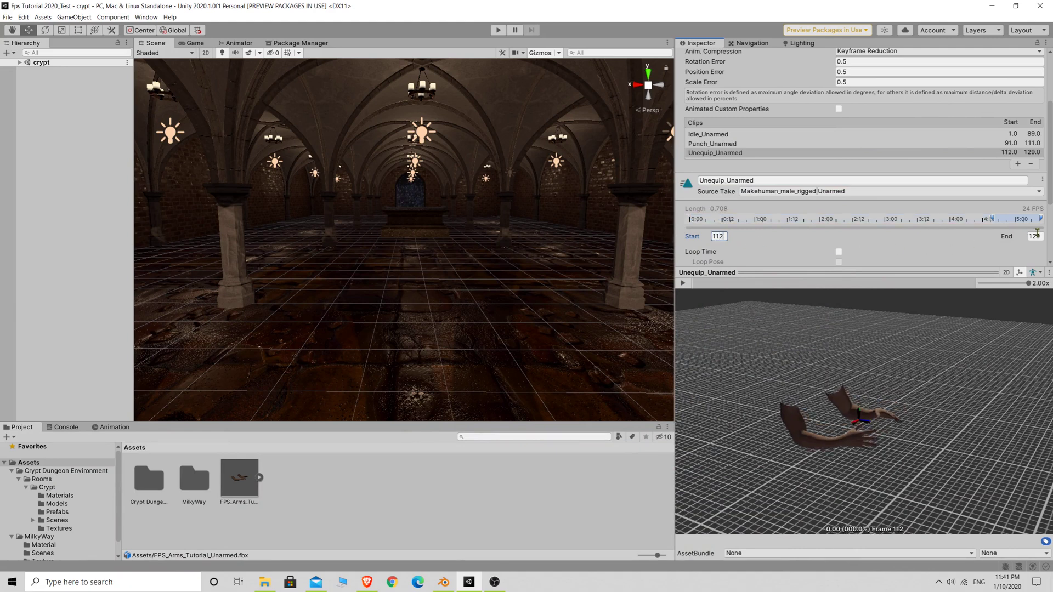
pyautogui.click(1035, 236)
pyautogui.write('120')
pyautogui.scroll(-4, 958, 250)
pyautogui.click(1030, 257)
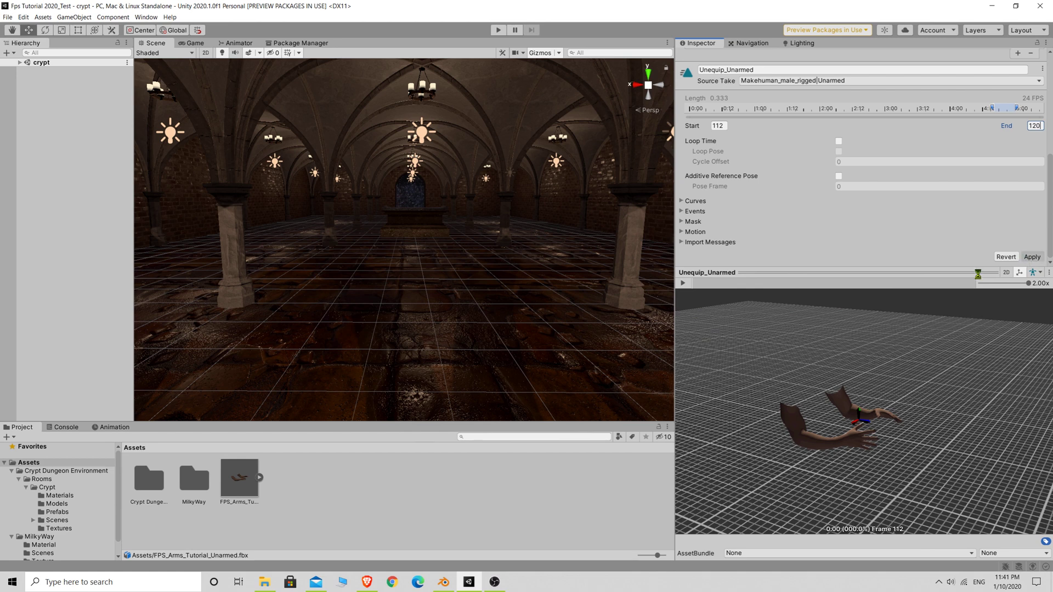
# - Play the Unequip_Unarmed clip in the preview, pause it, and review the list of clips
pyautogui.click(682, 283)
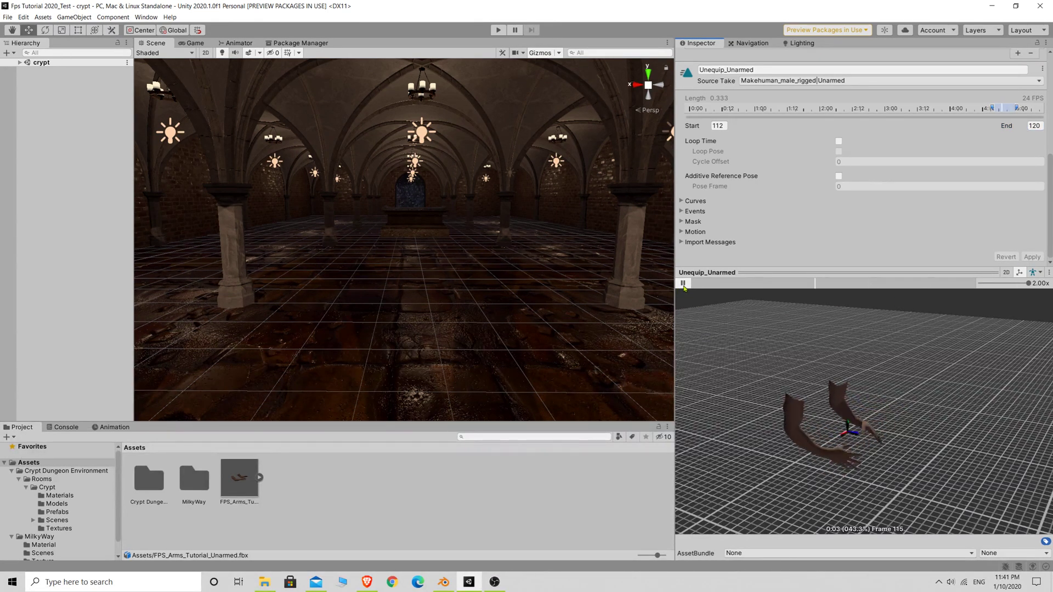
pyautogui.click(682, 283)
pyautogui.scroll(2, 903, 375)
pyautogui.scroll(10, 985, 232)
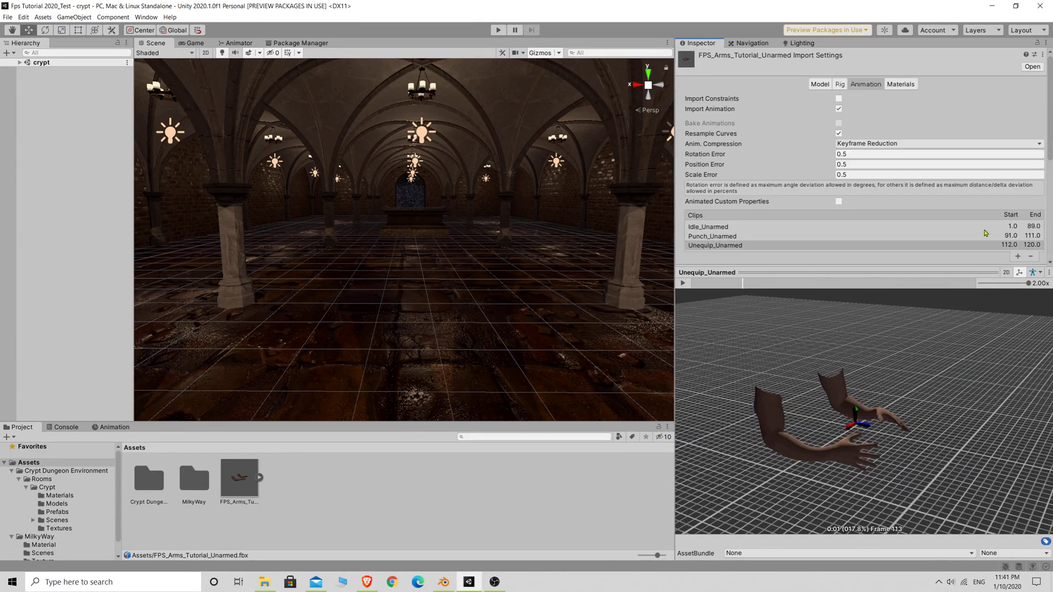
# - Add a fourth clip to the model's animation clips and name it Equip_Unarmed
pyautogui.scroll(-3, 958, 225)
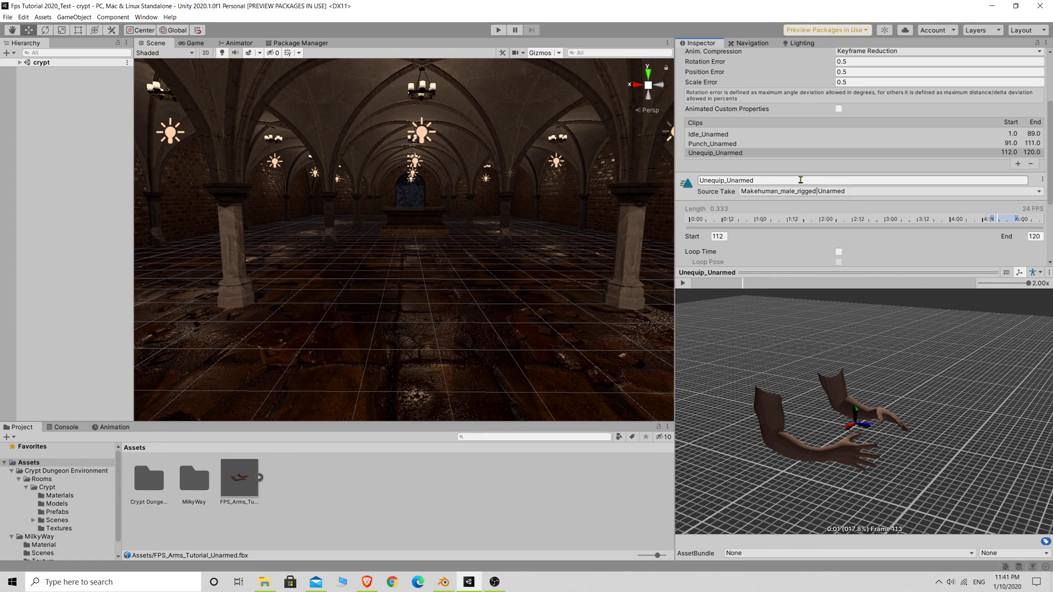
pyautogui.click(1018, 164)
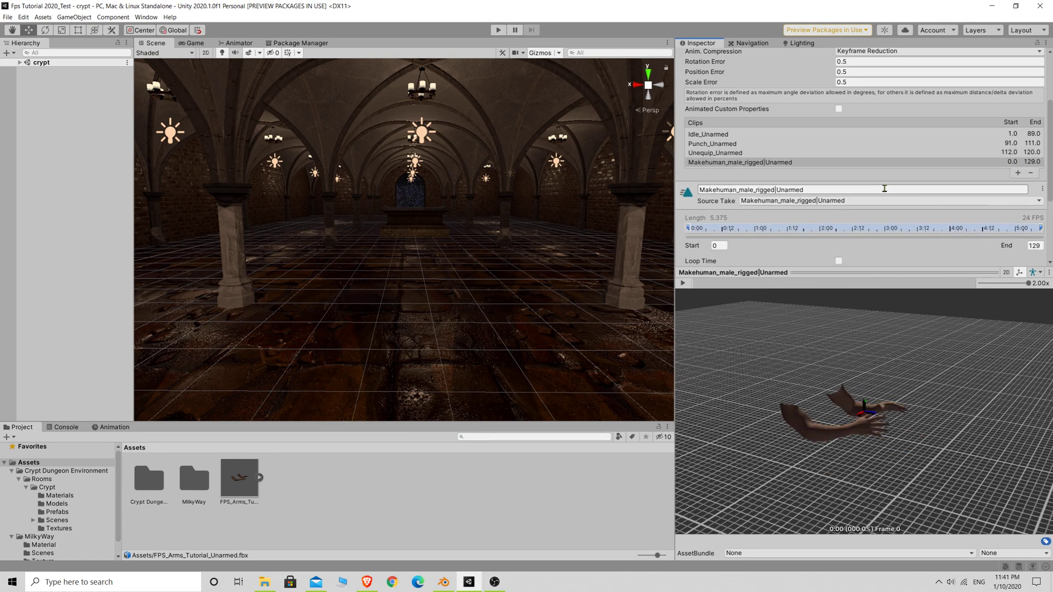
pyautogui.click(815, 189)
pyautogui.write('Equip_')
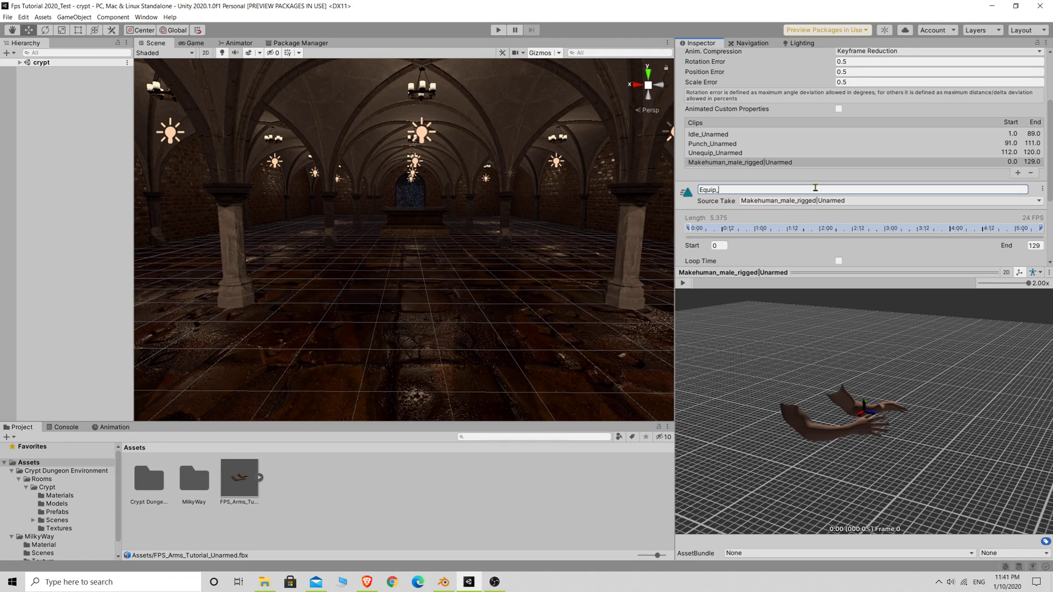
pyautogui.write('Unarmed')
pyautogui.press('Return')
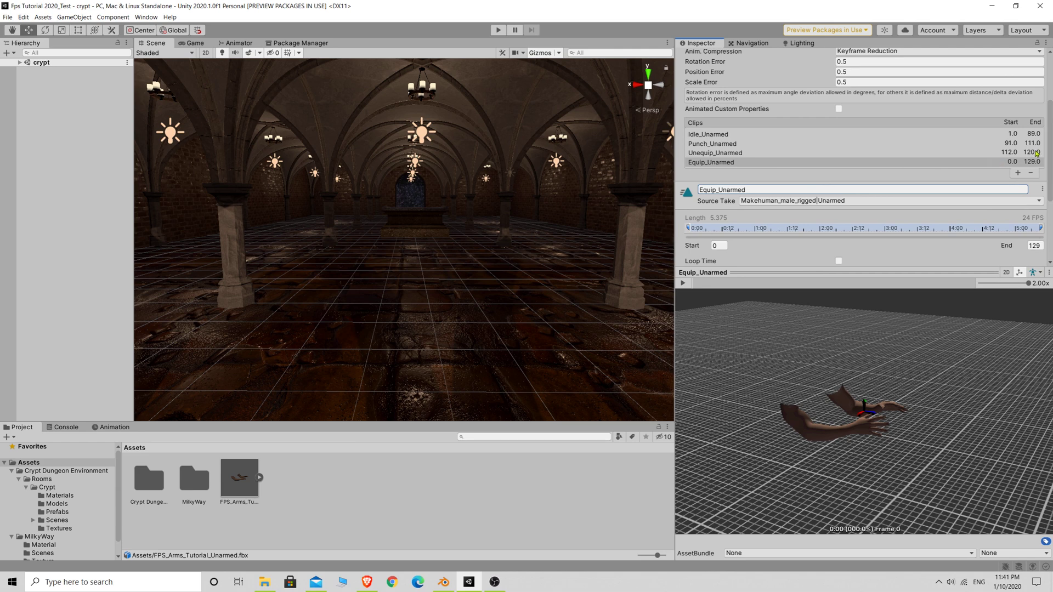
# - Set the Equip_Unarmed clip's start frame to 121 and apply the import settings
pyautogui.click(722, 245)
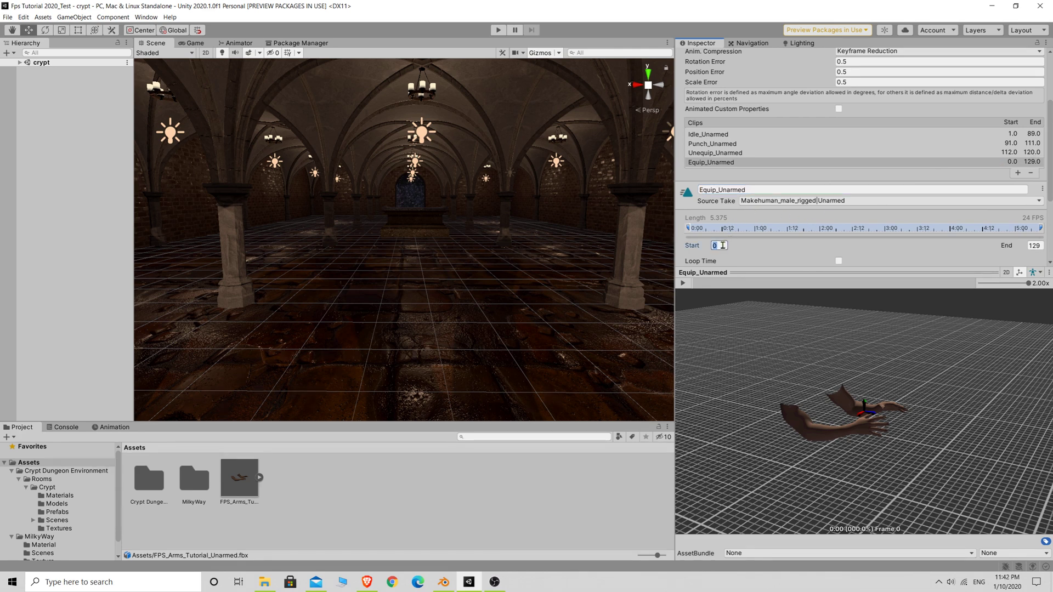
pyautogui.write('121')
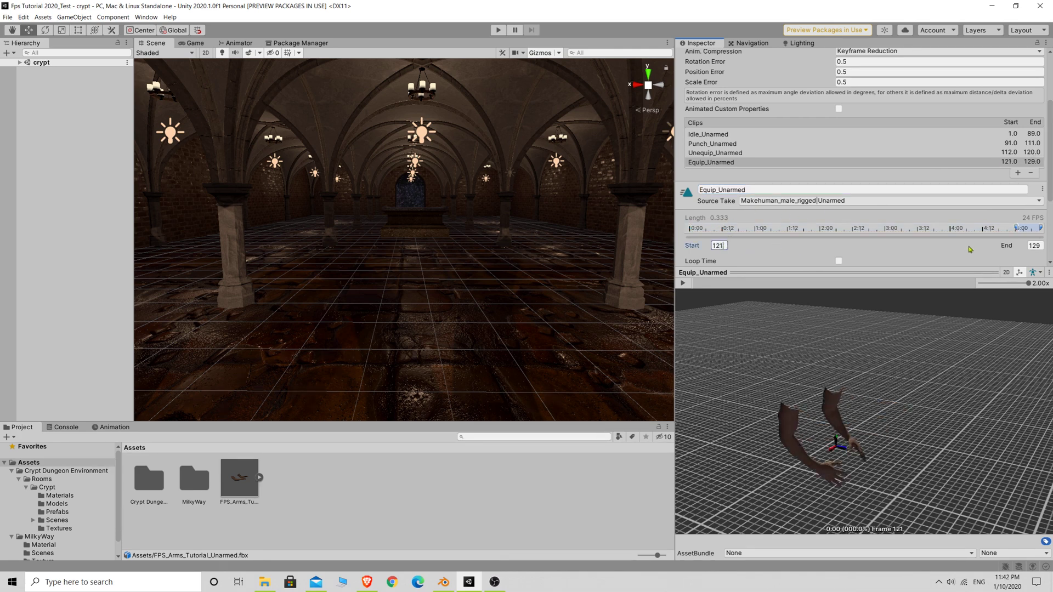
pyautogui.scroll(-3, 1008, 241)
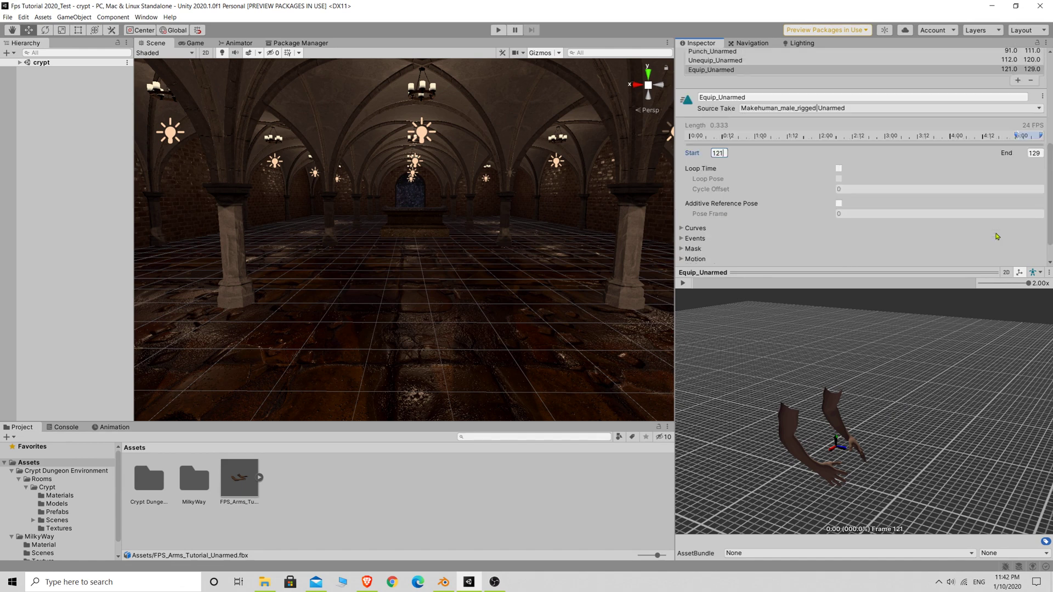
pyautogui.scroll(-1, 965, 235)
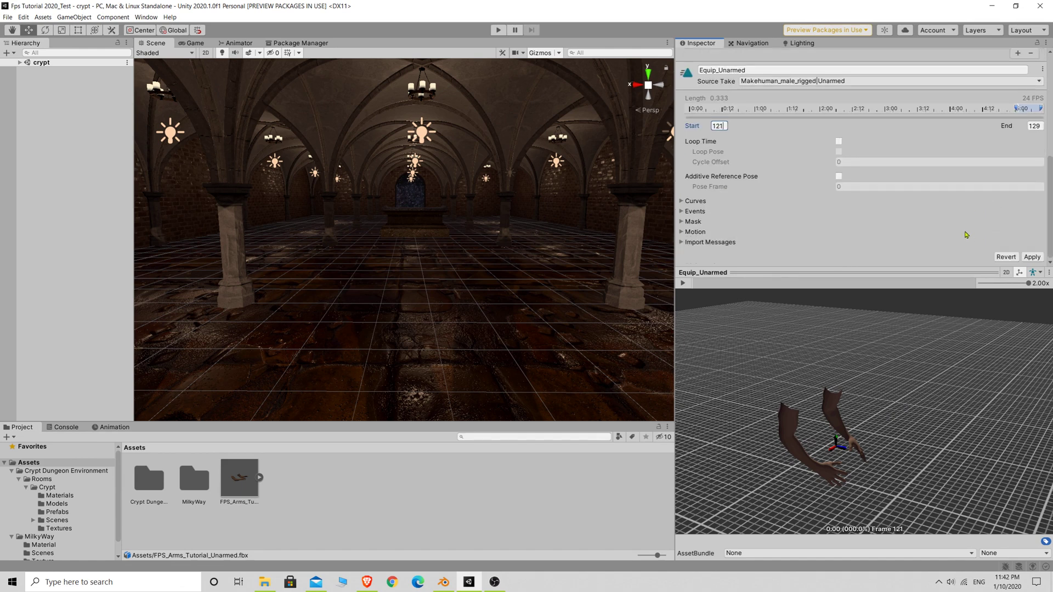
pyautogui.click(1027, 259)
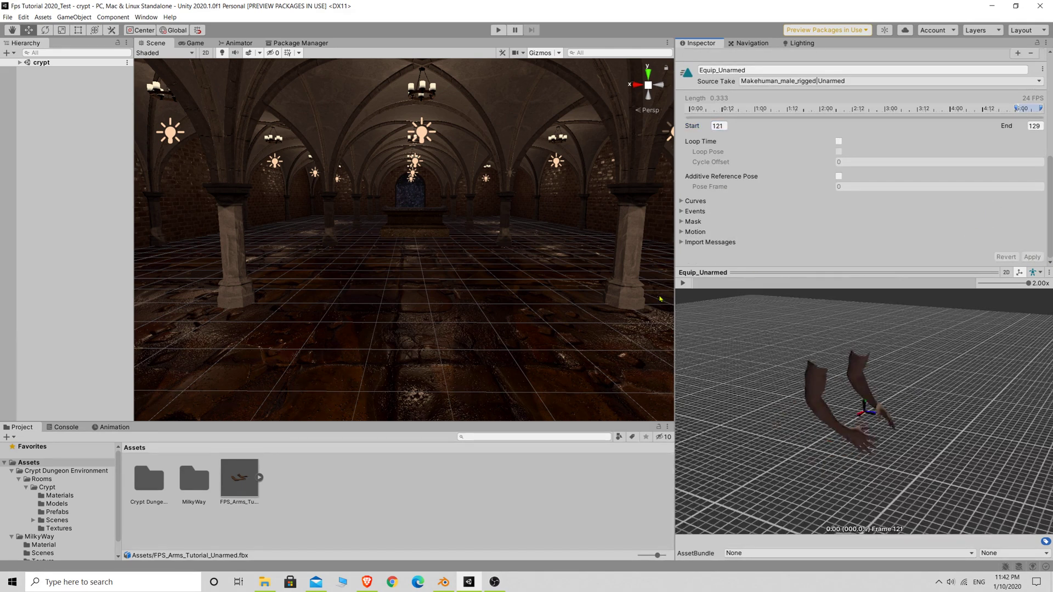
# - Play the Equip_Unarmed clip in the preview and narrow the Inspector to give the scene view more room
pyautogui.click(682, 283)
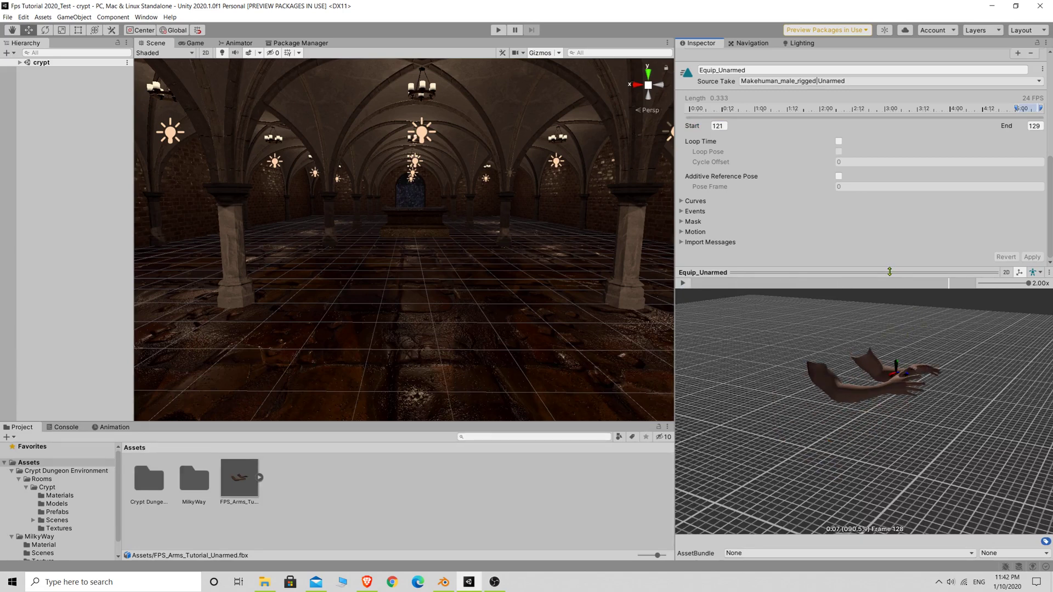
pyautogui.scroll(3, 788, 305)
pyautogui.moveTo(675, 253); pyautogui.dragTo(798, 269)
pyautogui.moveTo(798, 229); pyautogui.dragTo(783, 233)
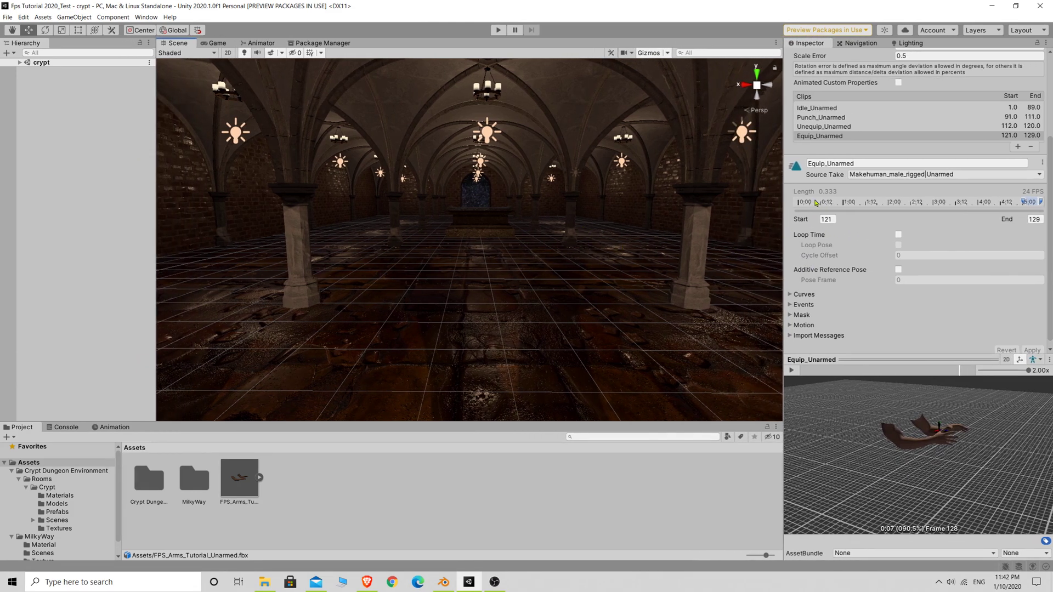
# - Expand the crypt scene's object list, widen the Hierarchy and add a Capsule 3D object to the scene
pyautogui.click(20, 65)
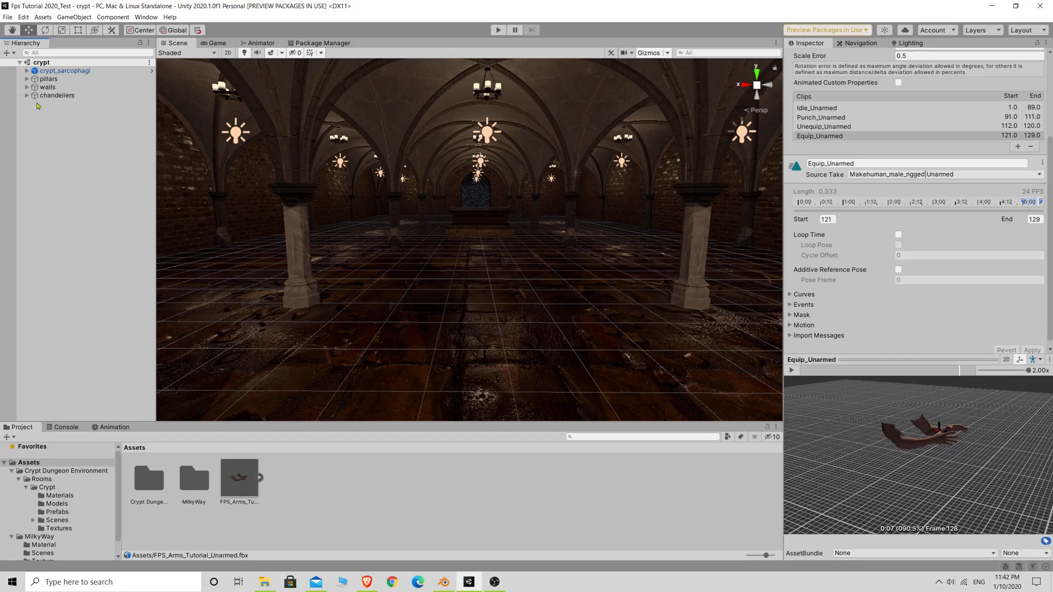
pyautogui.moveTo(156, 150); pyautogui.dragTo(178, 152)
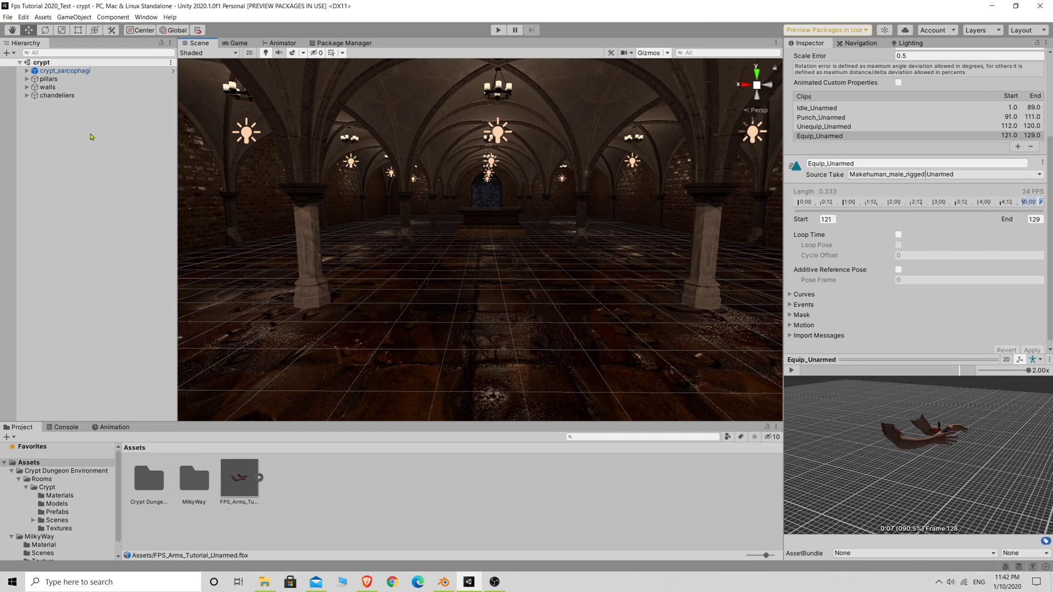
pyautogui.moveTo(571, 257); pyautogui.dragTo(570, 250, button='right')
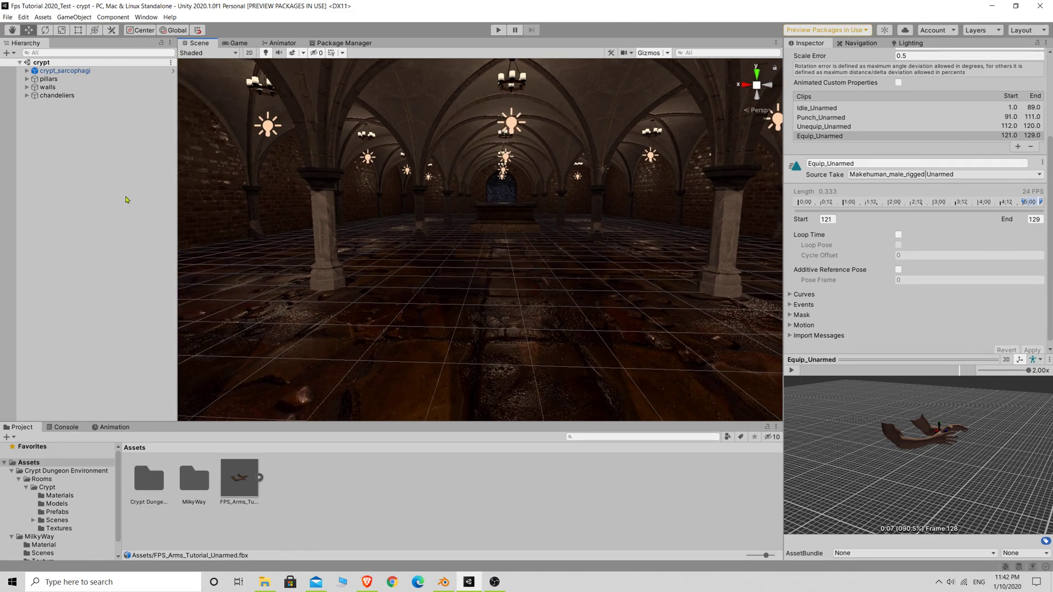
pyautogui.rightClick(69, 179)
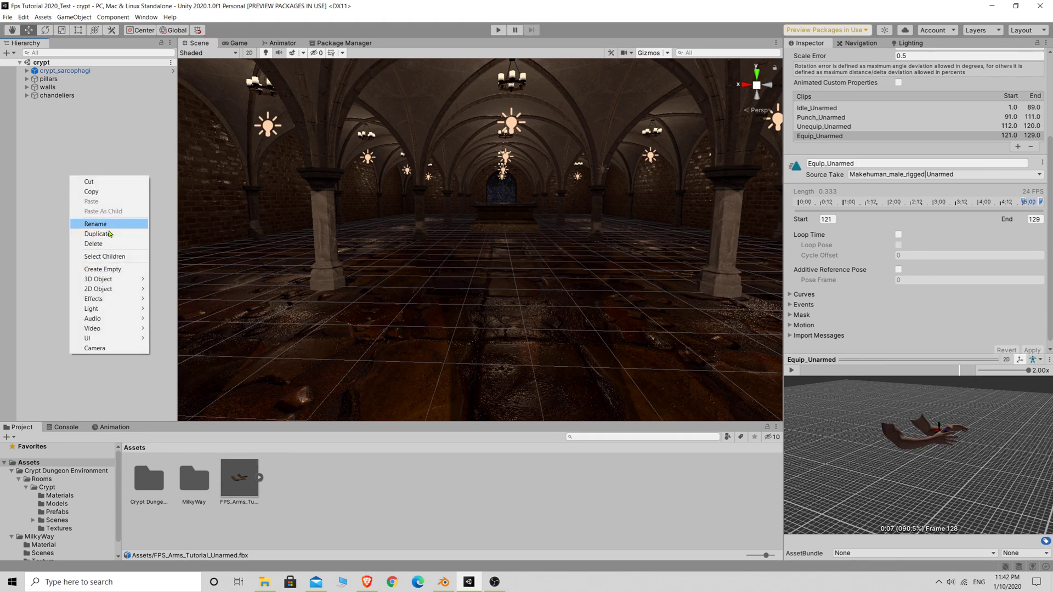
pyautogui.moveTo(112, 279)
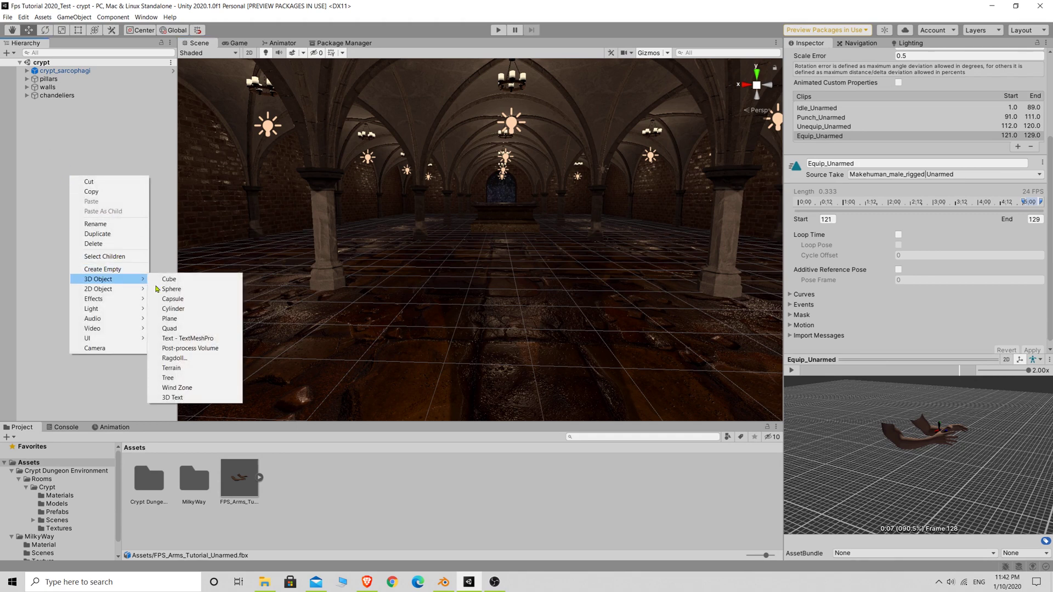
pyautogui.click(173, 299)
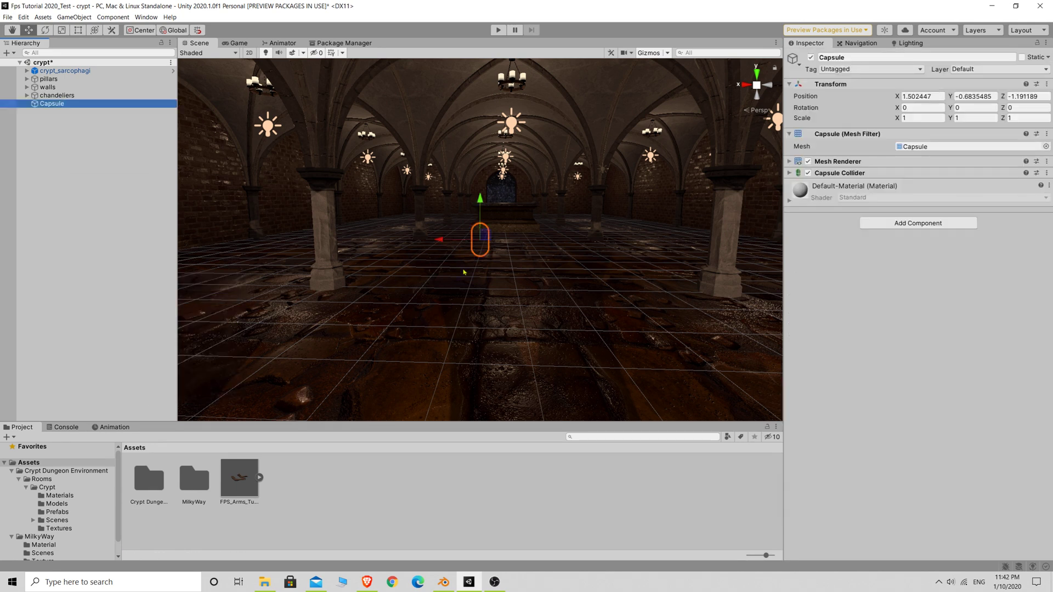
# - Move the capsule along the crypt's length to about Z 16.28 and raise it to about Y 0.67
pyautogui.rightClick(529, 266)
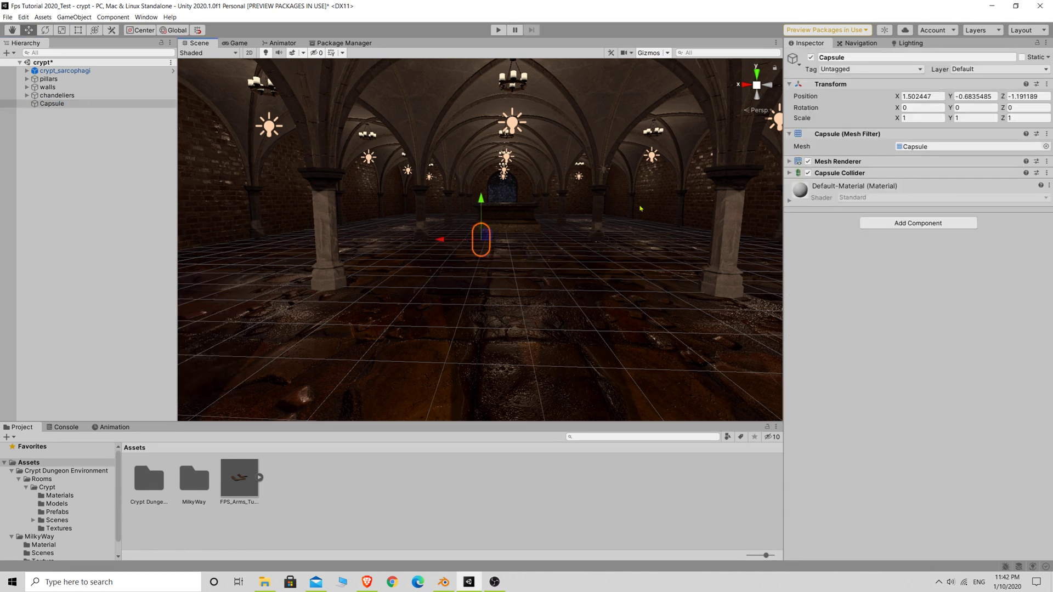
pyautogui.click(773, 84)
pyautogui.moveTo(495, 201); pyautogui.dragTo(515, 280, button='right')
pyautogui.press('e')
pyautogui.press('q')
pyautogui.press('w')
pyautogui.moveTo(472, 348); pyautogui.dragTo(189, 351)
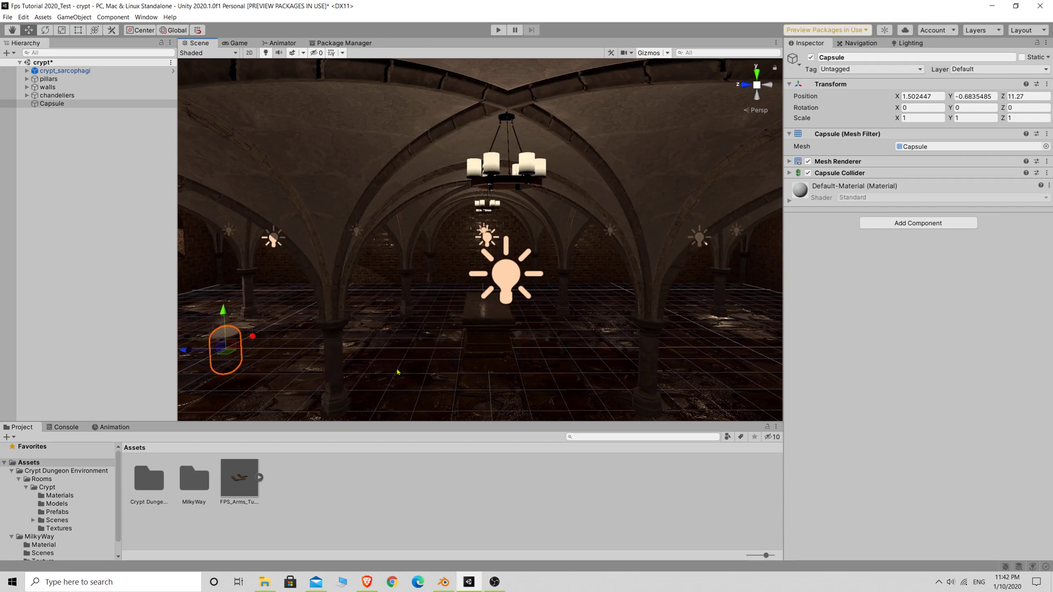
pyautogui.moveTo(394, 369); pyautogui.dragTo(587, 337, button='middle')
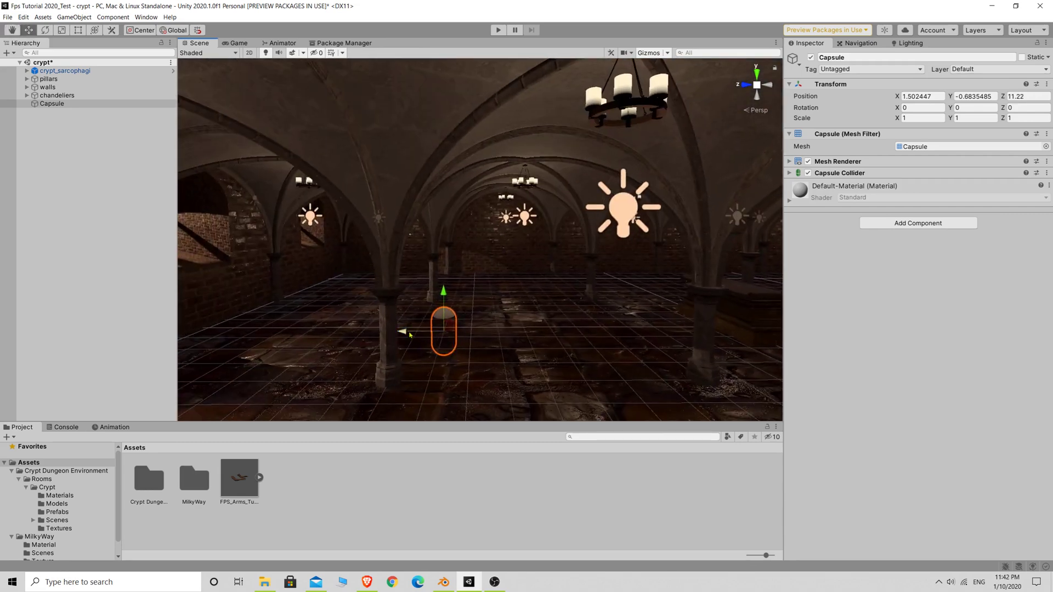
pyautogui.moveTo(409, 329); pyautogui.dragTo(297, 328)
pyautogui.moveTo(323, 293); pyautogui.dragTo(324, 261)
# - Shift the capsule sideways to the middle of the crypt, at about X -0.036
pyautogui.moveTo(448, 326); pyautogui.dragTo(722, 367, button='right')
pyautogui.press('w')
pyautogui.press('a')
pyautogui.press('d')
pyautogui.press('d')
pyautogui.moveTo(446, 333); pyautogui.dragTo(512, 335)
pyautogui.press('d')
pyautogui.moveTo(618, 323); pyautogui.dragTo(620, 330, button='right')
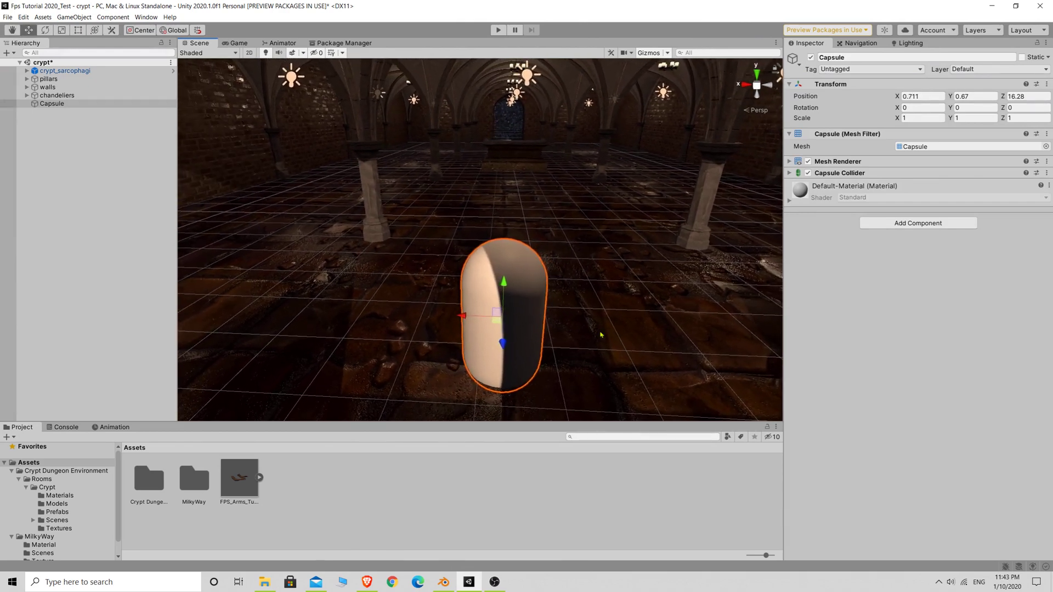
pyautogui.moveTo(472, 320); pyautogui.dragTo(535, 324)
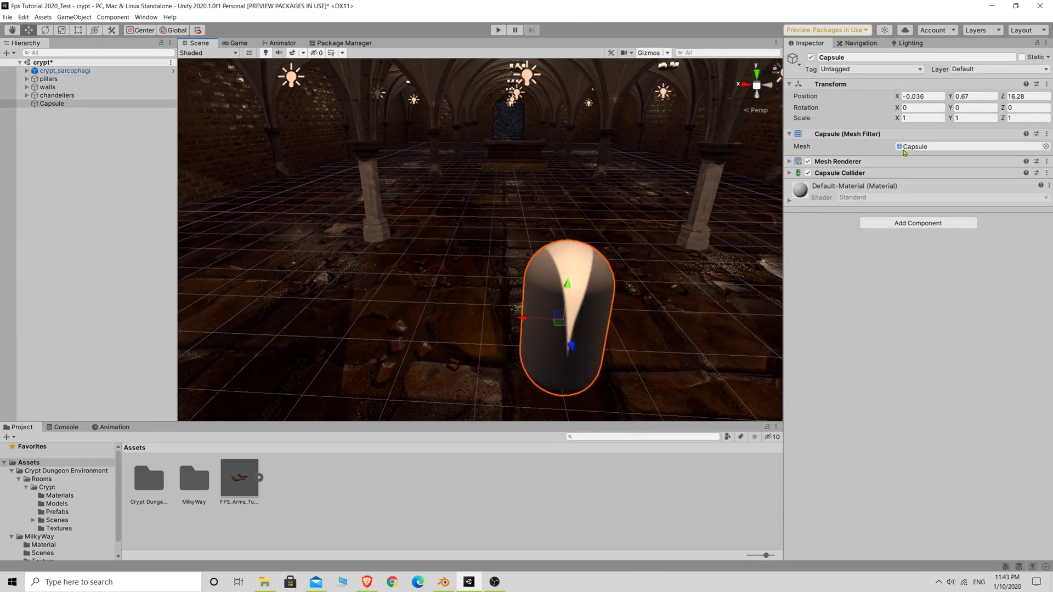
# - Reselect the capsule and raise it above the crypt floor to about Y 1.084
pyautogui.click(957, 108)
pyautogui.click(54, 97)
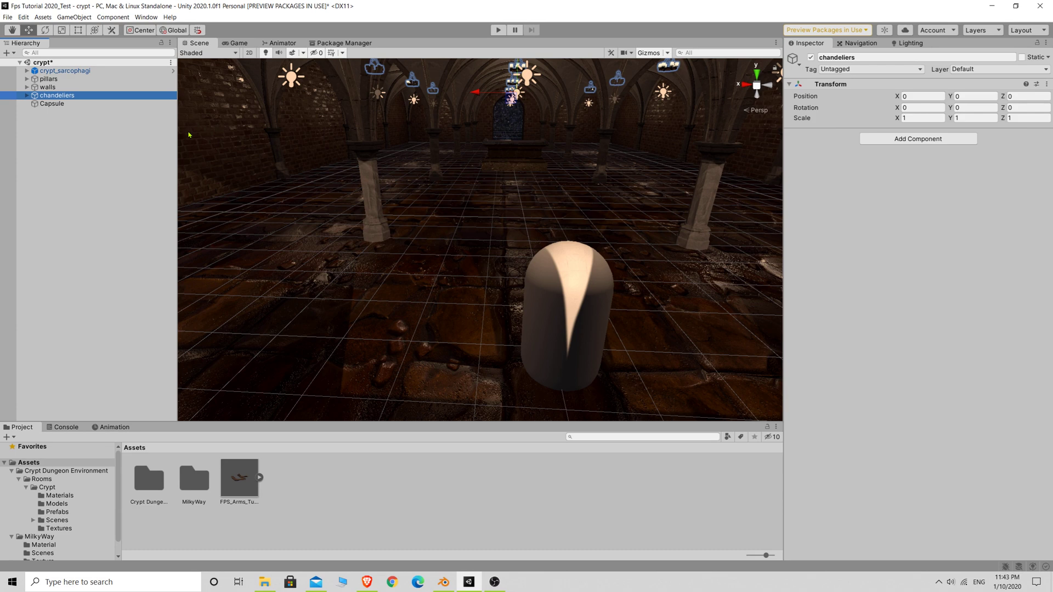
pyautogui.press('Down')
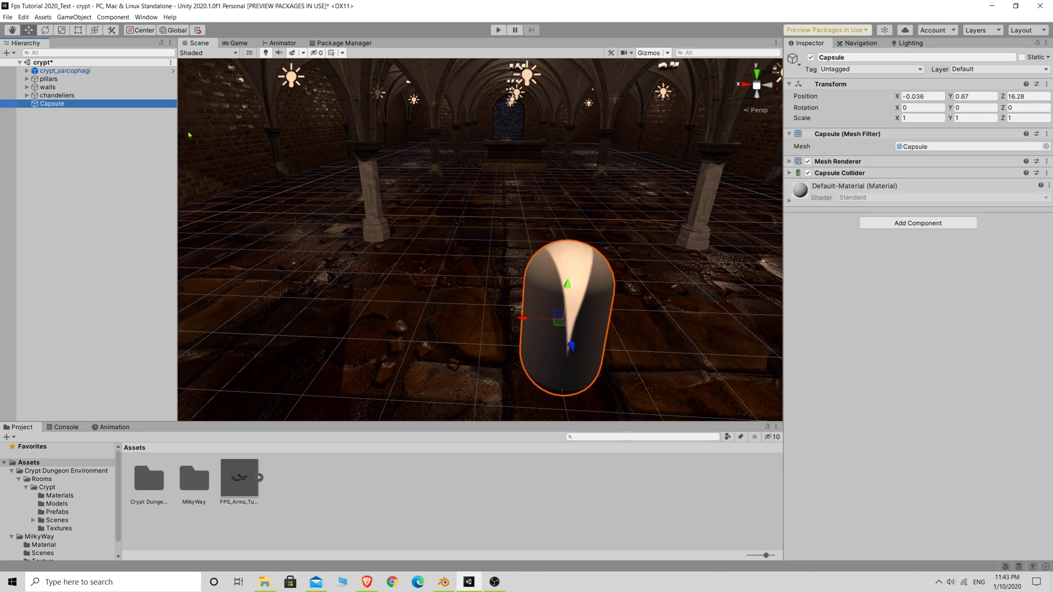
pyautogui.moveTo(557, 260); pyautogui.dragTo(552, 251, button='middle')
pyautogui.moveTo(528, 223); pyautogui.dragTo(532, 197)
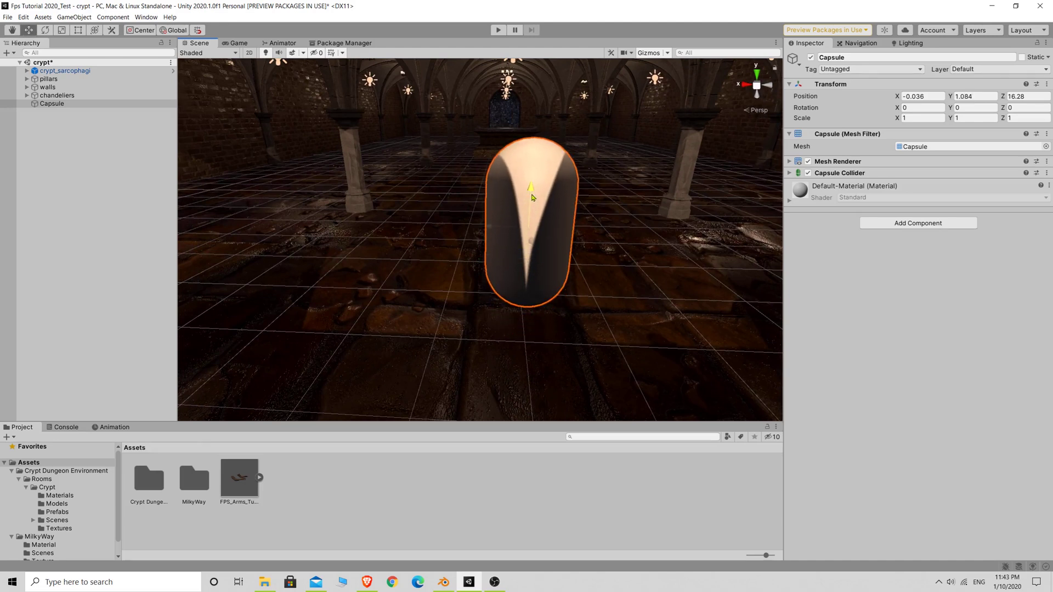
# - Rename the capsule as Player
pyautogui.click(53, 104)
pyautogui.click(846, 57)
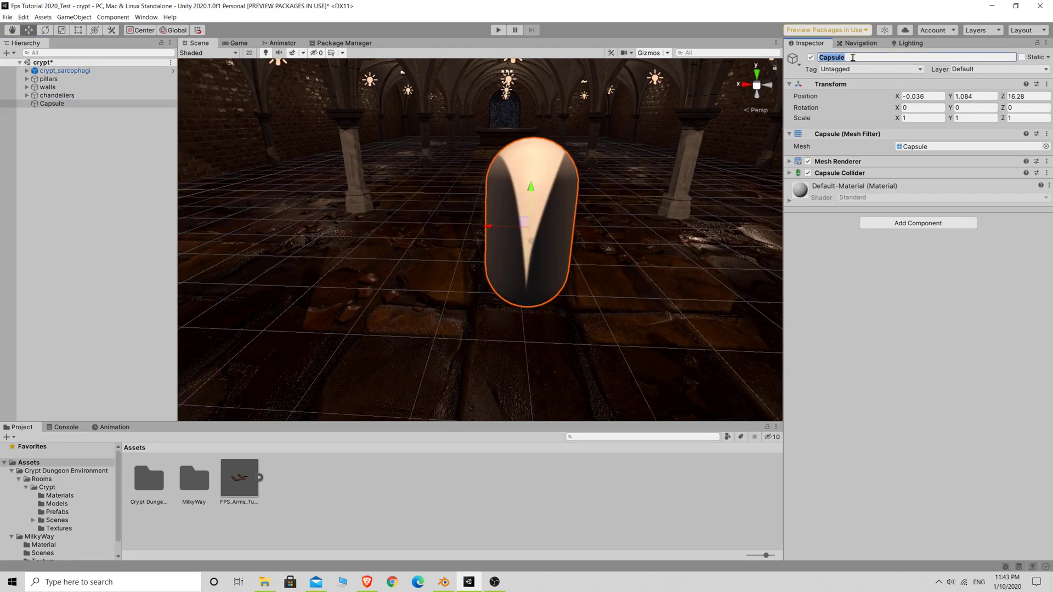
pyautogui.write('Pola')
pyautogui.write('yer')
pyautogui.press('Return')
# - Add a camera as a child of the Player object and rename it Main Camera
pyautogui.click(43, 104)
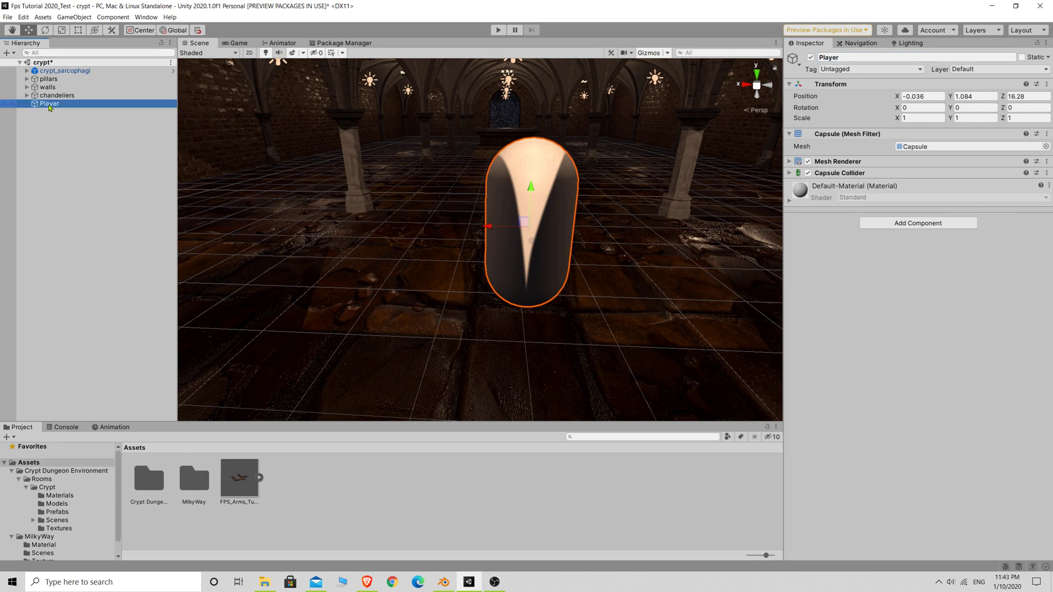
pyautogui.rightClick(50, 107)
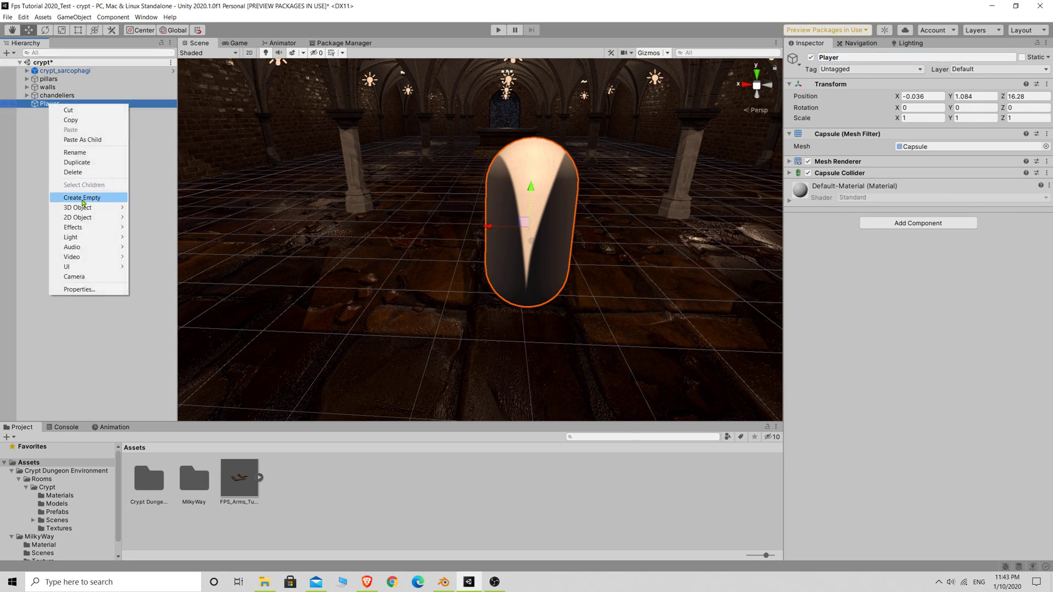
pyautogui.click(74, 277)
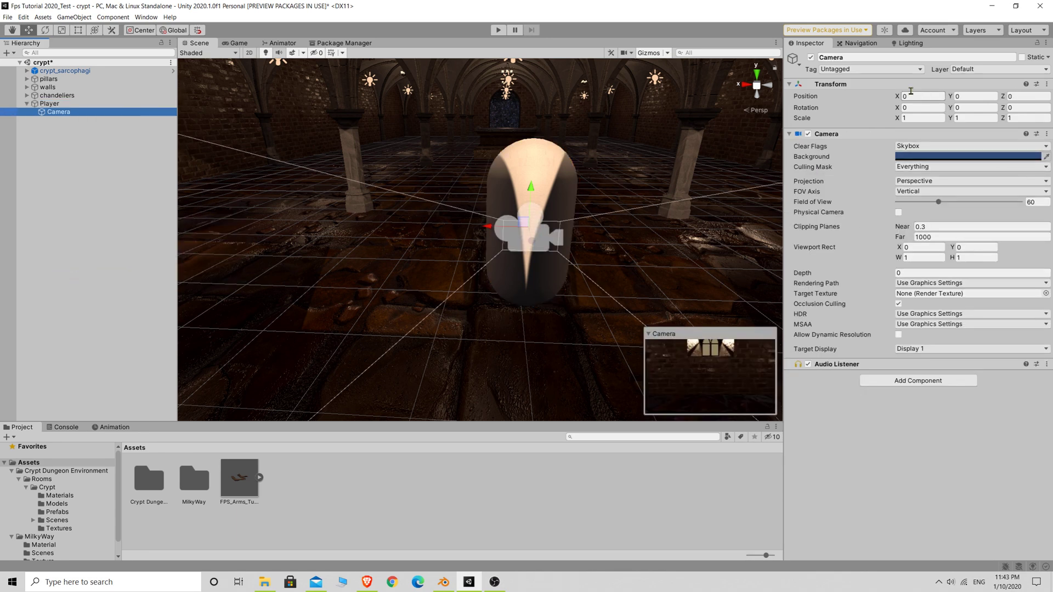
pyautogui.click(819, 57)
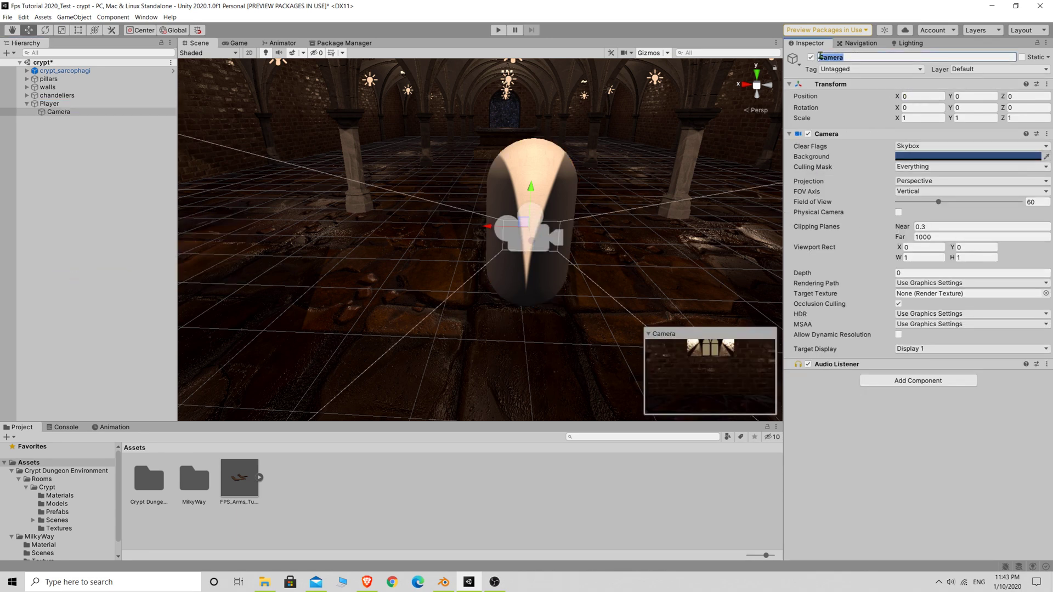
pyautogui.click(875, 57)
pyautogui.write('Main')
pyautogui.press('Return')
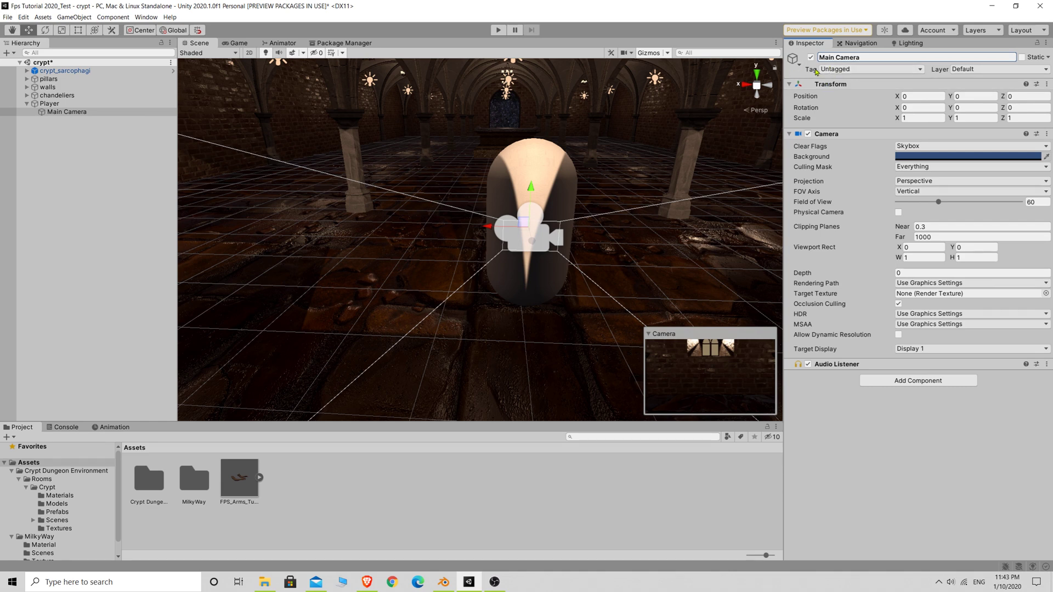
# - Tag the Main Camera as MainCamera and raise it to the top of the capsule, at about Y 1.03
pyautogui.click(855, 70)
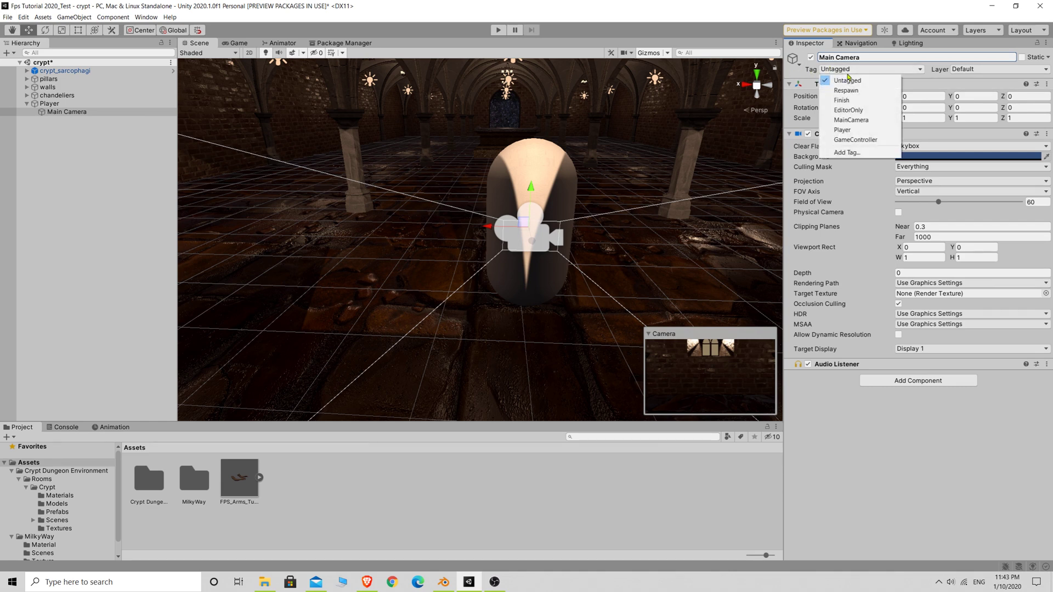
pyautogui.click(855, 120)
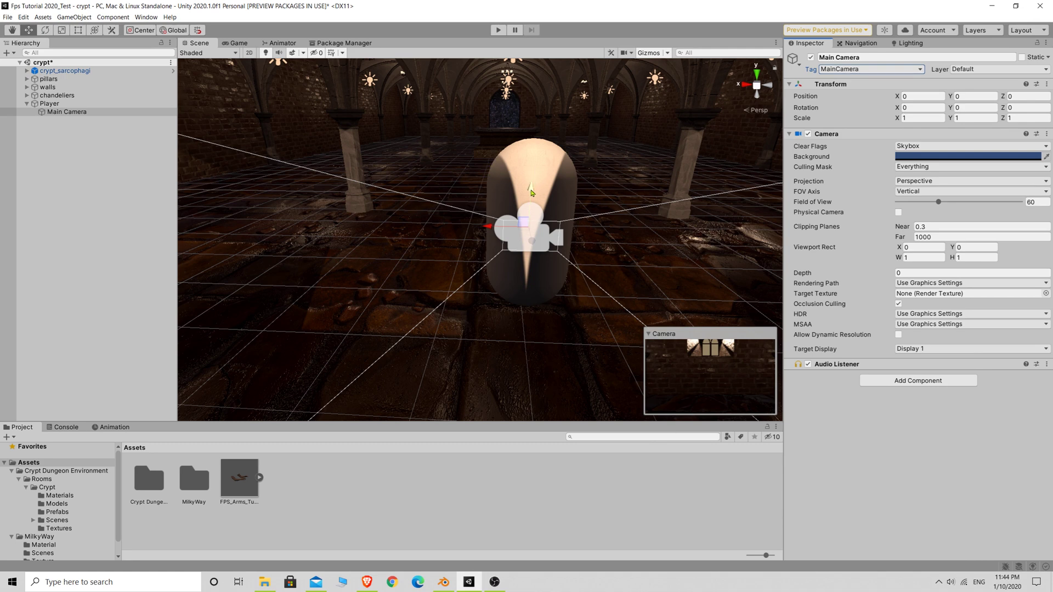
pyautogui.moveTo(531, 192); pyautogui.dragTo(543, 117)
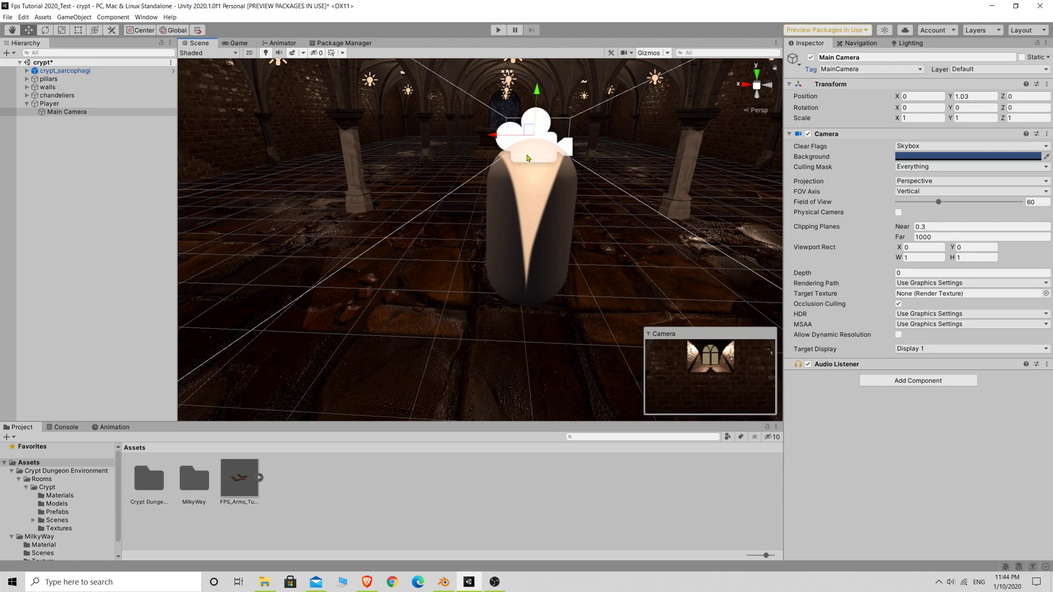
# - Set the Player's Y rotation to 180 and check the camera's view of the crypt in the Game view
pyautogui.click(50, 103)
pyautogui.click(984, 109)
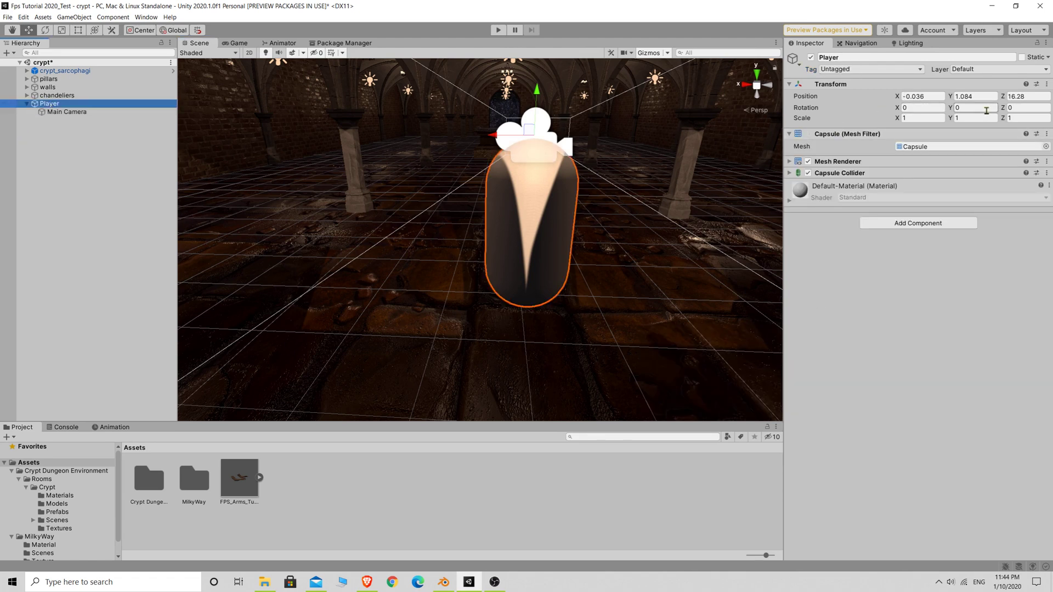
pyautogui.write('1')
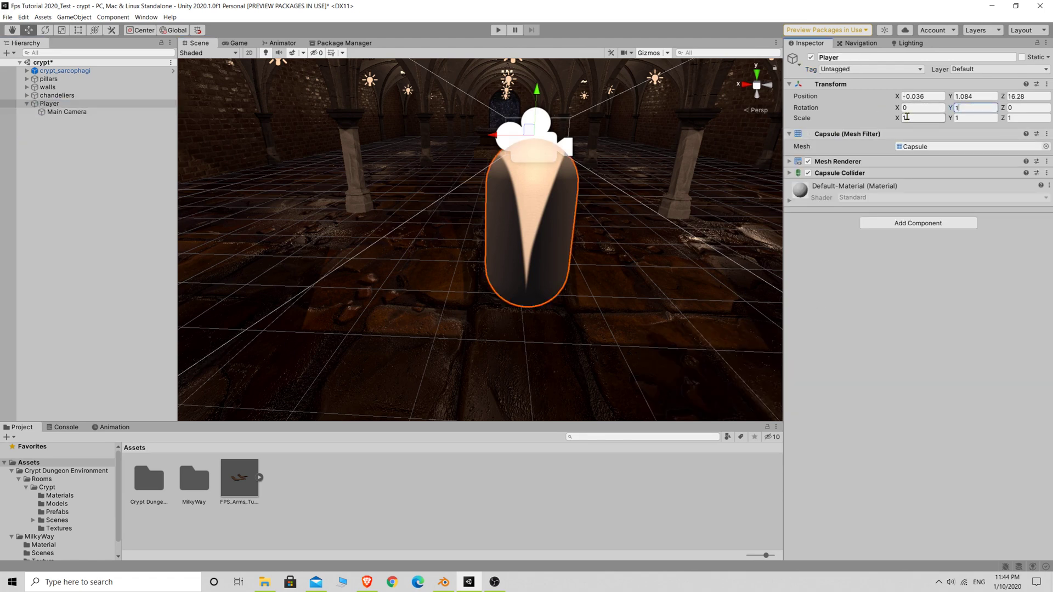
pyautogui.write('80')
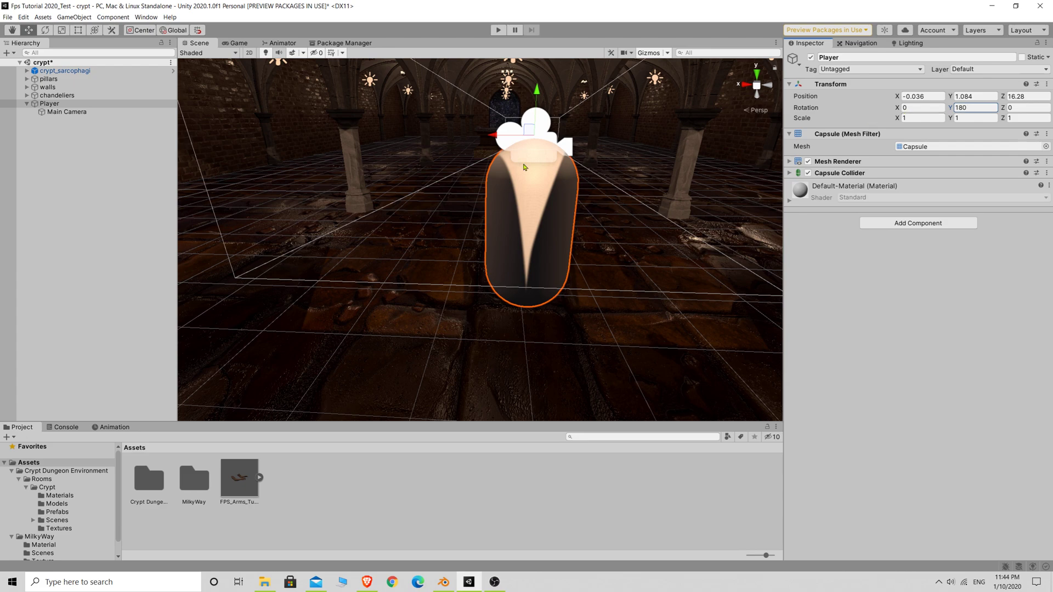
pyautogui.moveTo(571, 133)
pyautogui.keyDown('alt'); pyautogui.mouseDown()
pyautogui.moveTo(522, 146)
pyautogui.moveTo(563, 135)
pyautogui.mouseUp(); pyautogui.keyUp('alt')
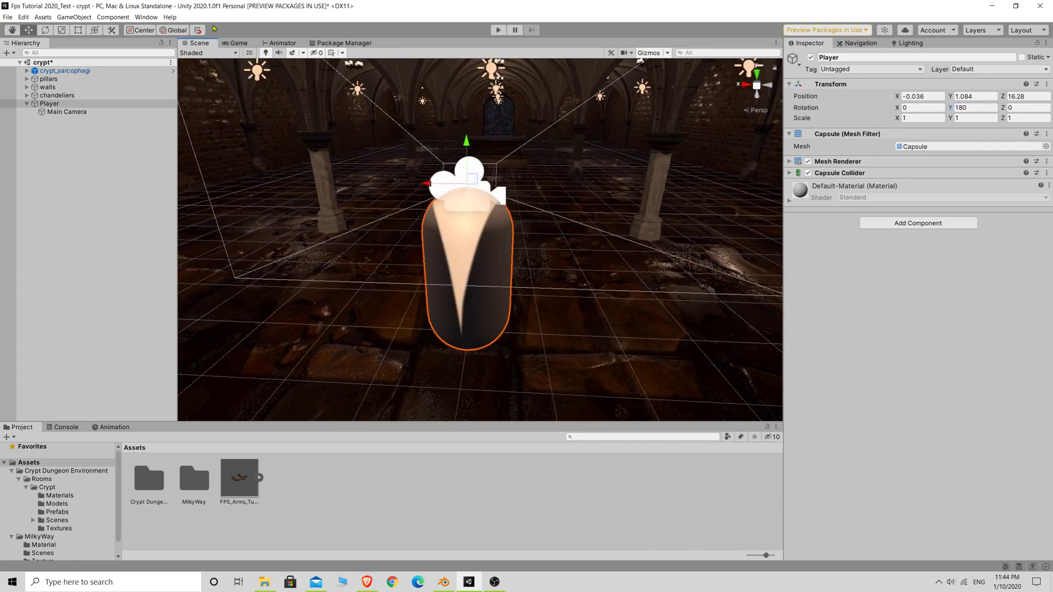
pyautogui.click(228, 45)
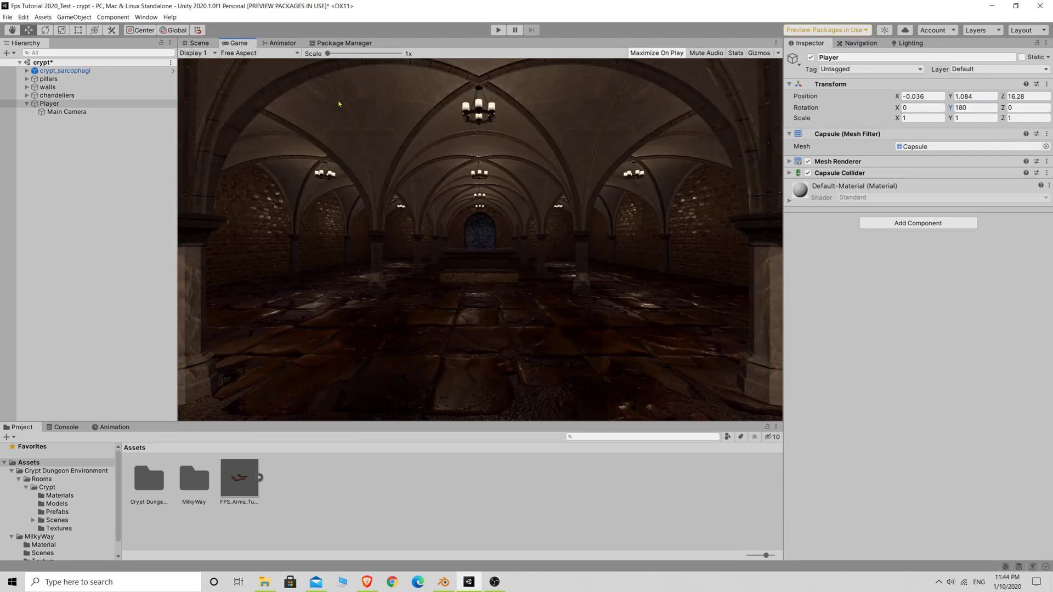
# - Add the FPS_Arms_Tutorial_Unarmed model to the scene as a child of the Main Camera
pyautogui.click(202, 44)
pyautogui.moveTo(526, 147); pyautogui.dragTo(367, 151, button='middle')
pyautogui.keyDown('alt'); pyautogui.moveTo(368, 151); pyautogui.dragTo(552, 170); pyautogui.keyUp('alt')
pyautogui.moveTo(591, 169); pyautogui.dragTo(540, 165, button='right')
pyautogui.moveTo(400, 140); pyautogui.dragTo(397, 137, button='right')
pyautogui.moveTo(532, 149); pyautogui.dragTo(516, 138, button='right')
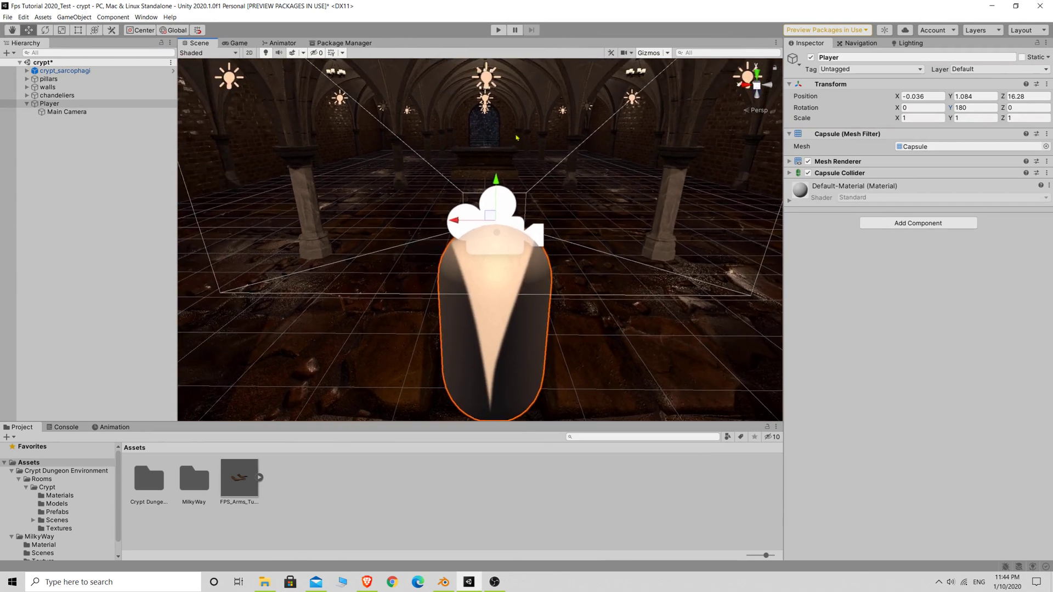
pyautogui.click(76, 112)
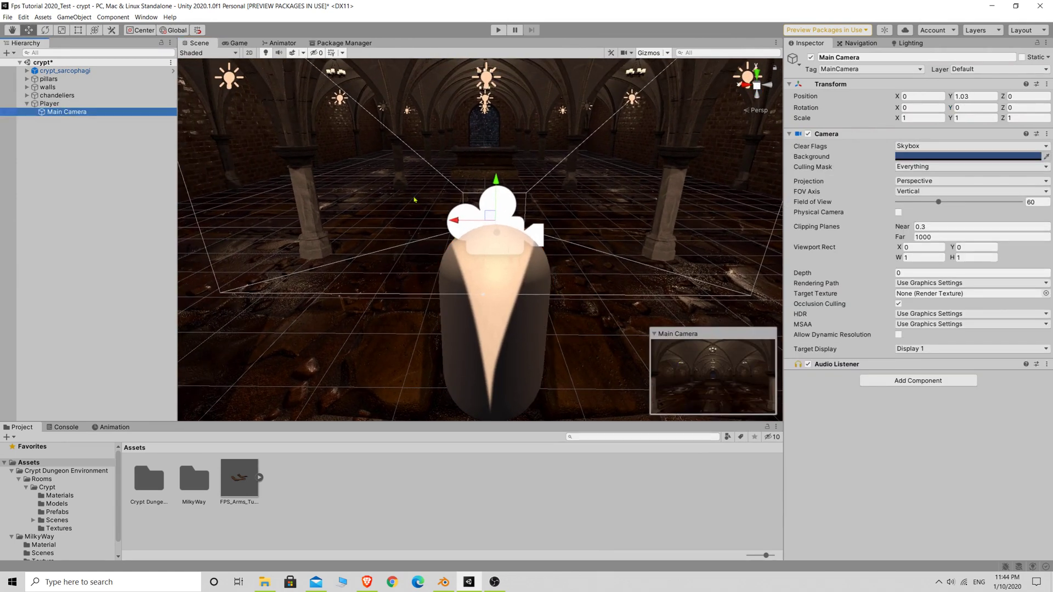
pyautogui.click(50, 104)
pyautogui.click(62, 112)
pyautogui.click(249, 481)
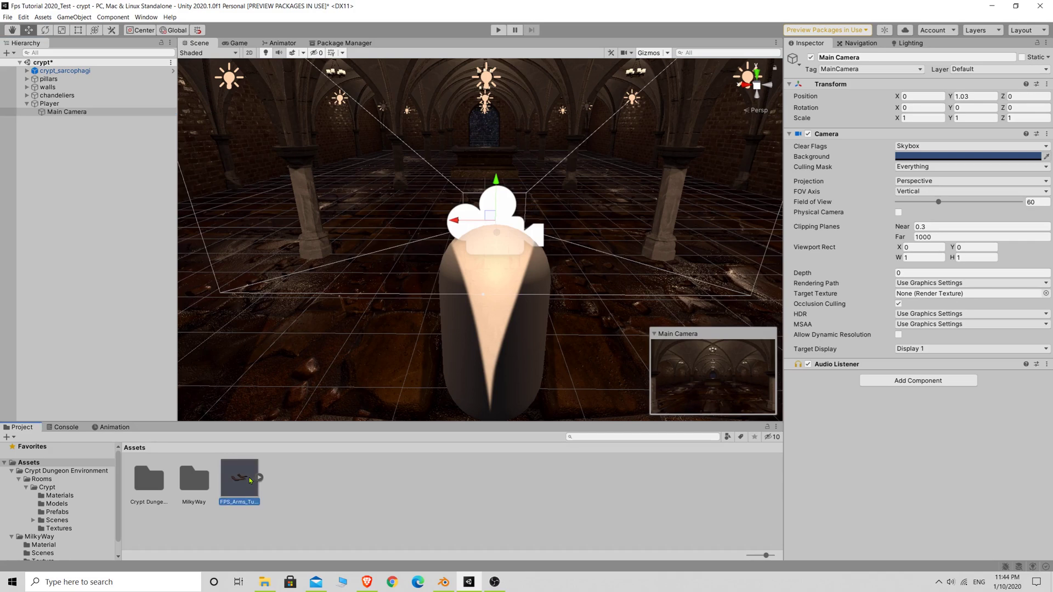
pyautogui.moveTo(249, 480); pyautogui.dragTo(70, 124)
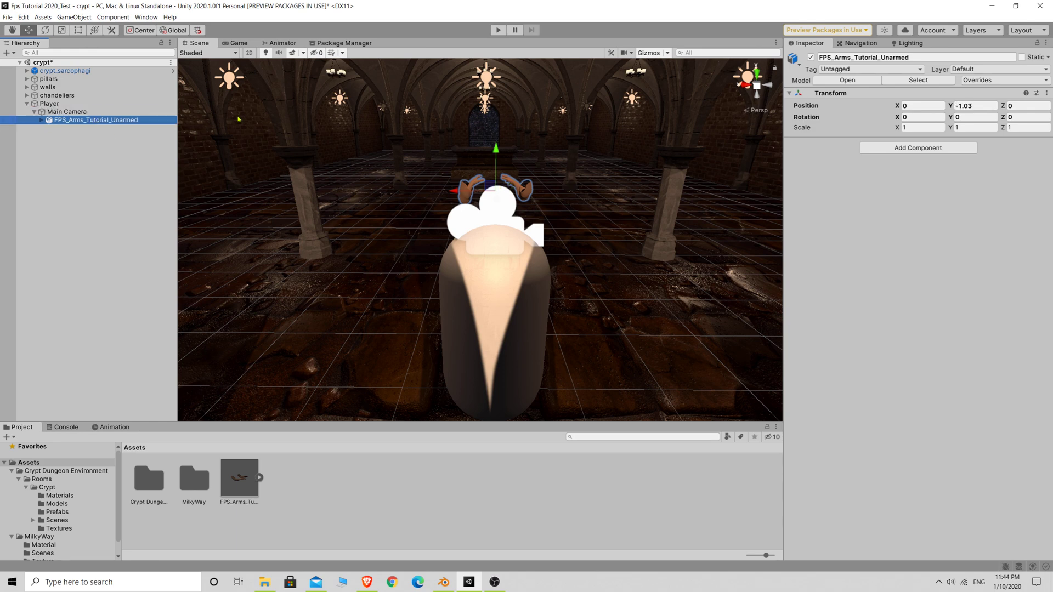
# - Dock an enlarged Game view below the Scene view and lower the arms to about Y -1.458
pyautogui.moveTo(236, 43); pyautogui.dragTo(193, 431)
pyautogui.moveTo(418, 422); pyautogui.dragTo(419, 266)
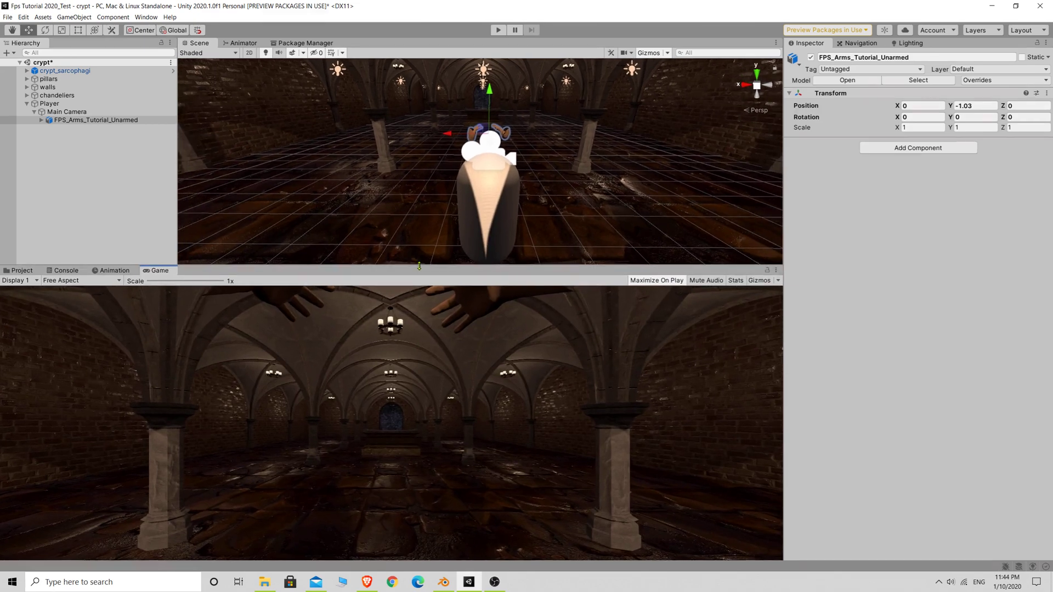
pyautogui.moveTo(493, 86); pyautogui.dragTo(489, 117)
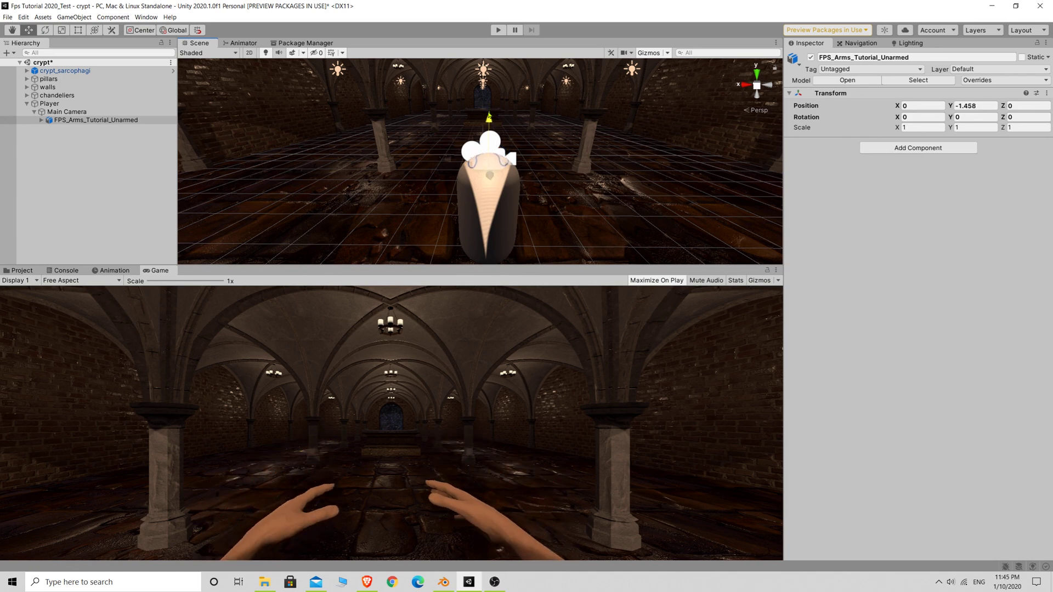
# - Set the Main Camera's near clipping plane to 0.1
pyautogui.click(66, 111)
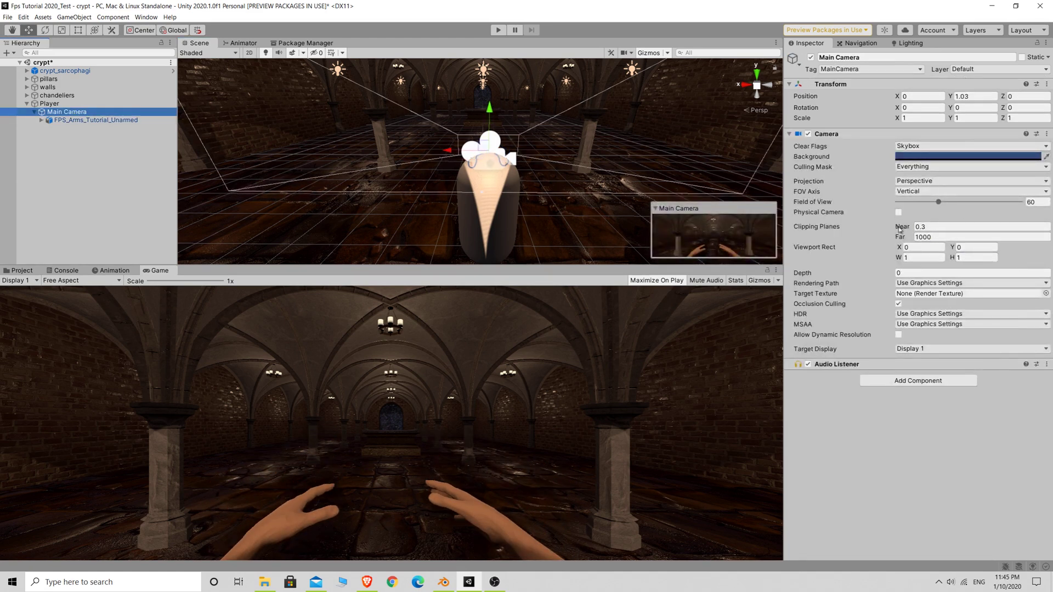
pyautogui.click(933, 226)
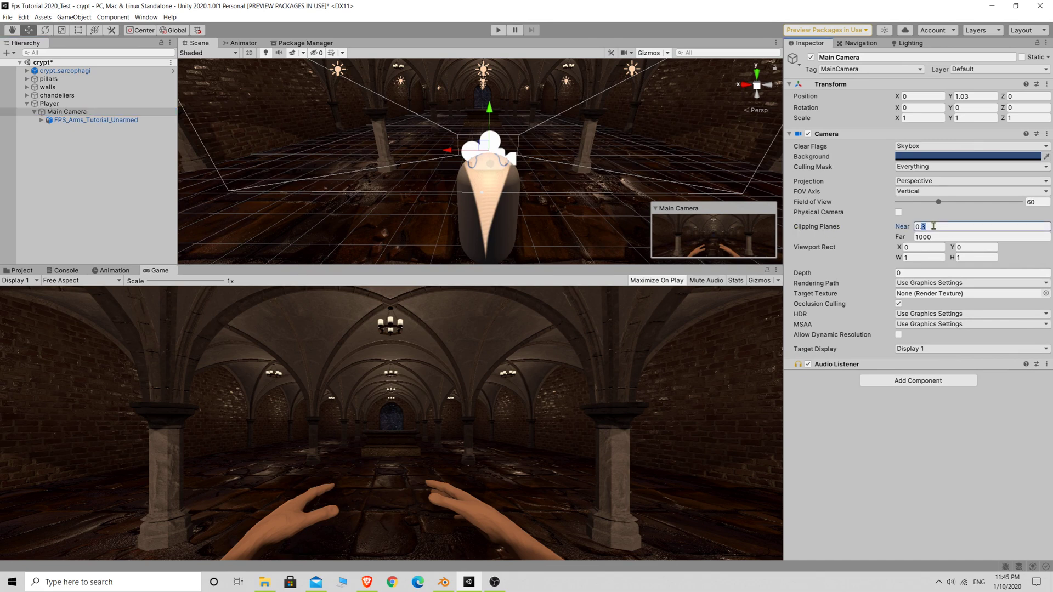
pyautogui.write('0.1')
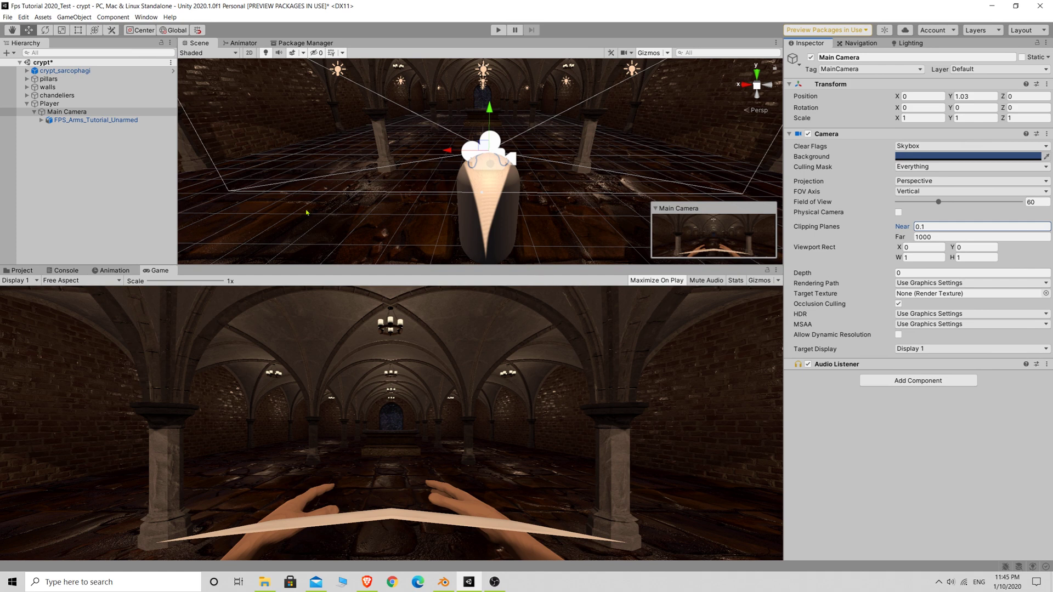
# - Move the arms forward to about Z 0.302 and the Main Camera forward to about Z 0.145
pyautogui.click(81, 121)
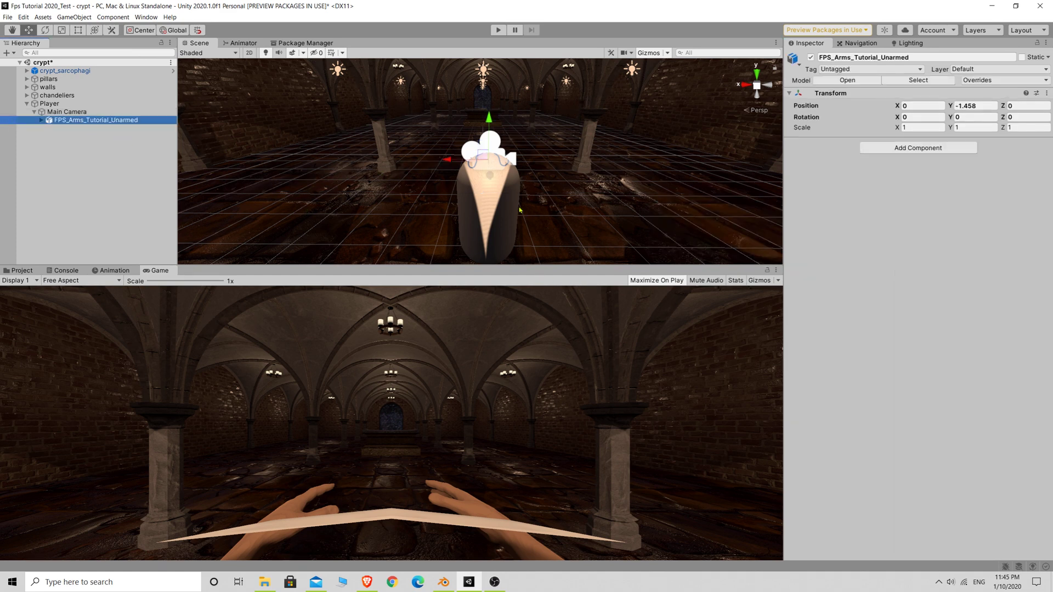
pyautogui.moveTo(492, 185)
pyautogui.mouseDown()
pyautogui.moveTo(489, 167)
pyautogui.moveTo(490, 178)
pyautogui.mouseUp()
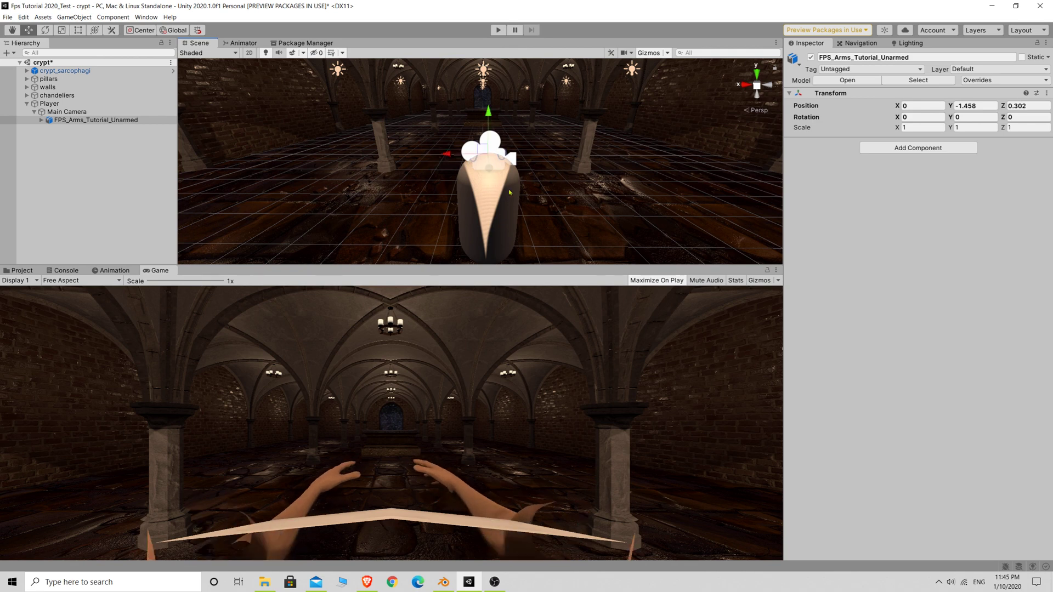
pyautogui.moveTo(558, 159); pyautogui.dragTo(538, 166, button='middle')
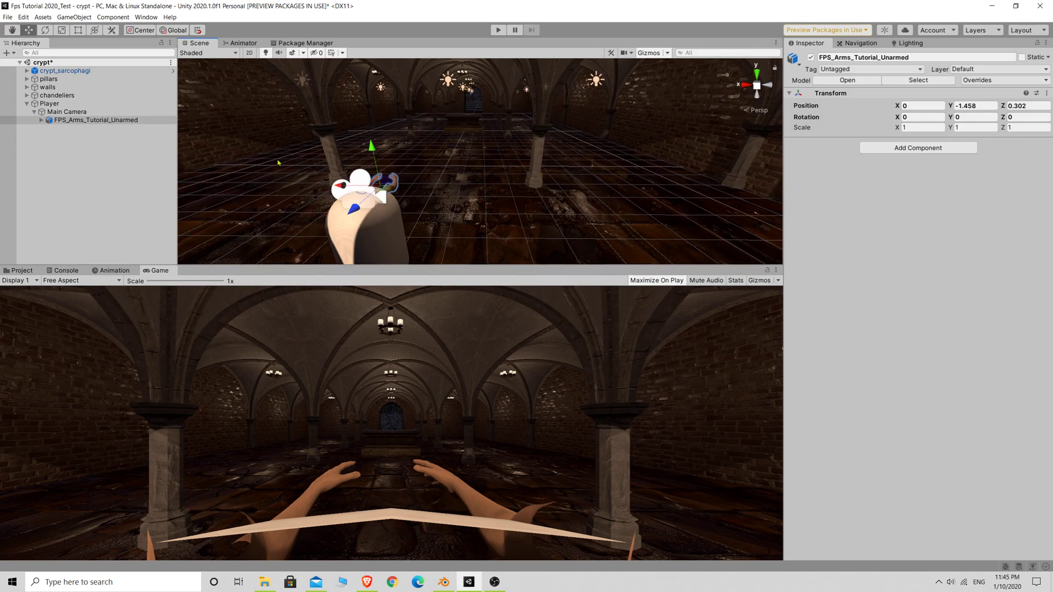
pyautogui.click(75, 112)
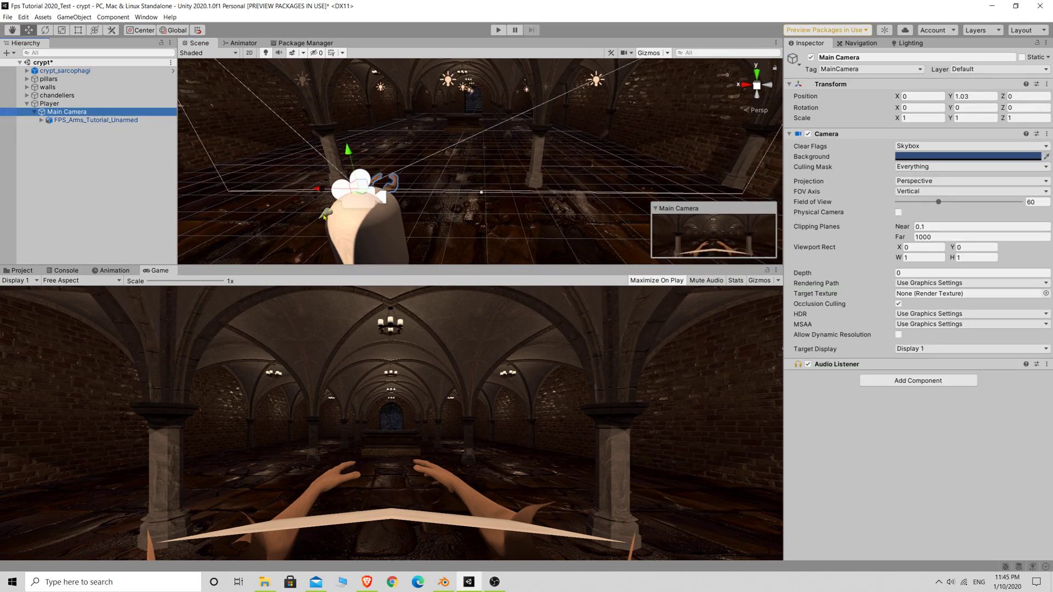
pyautogui.moveTo(323, 216); pyautogui.dragTo(329, 214)
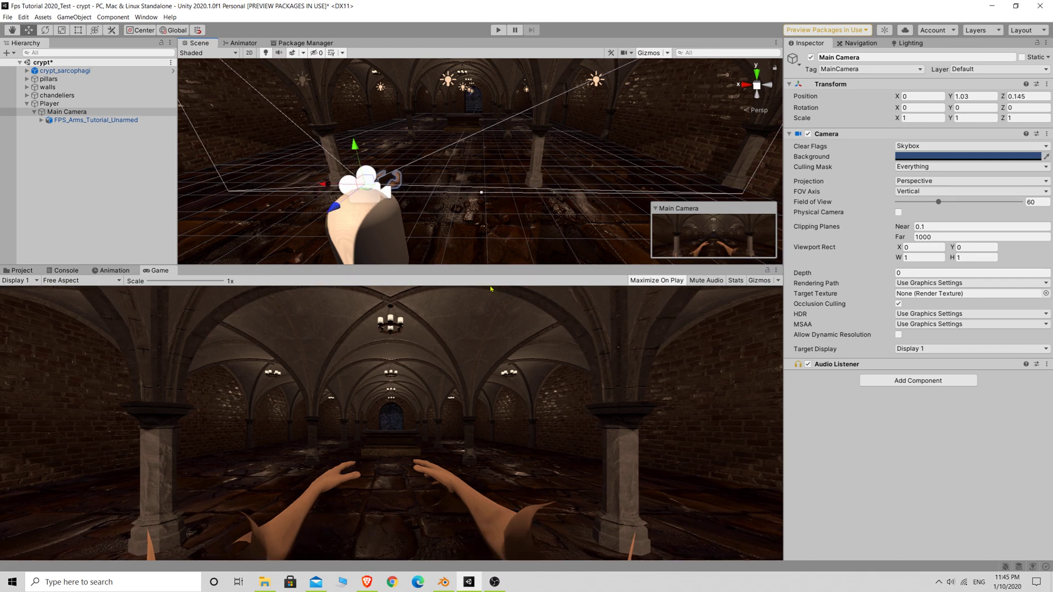
# - Reposition the arms in the camera's view at about Y -1.441 and Z -0.058
pyautogui.click(70, 121)
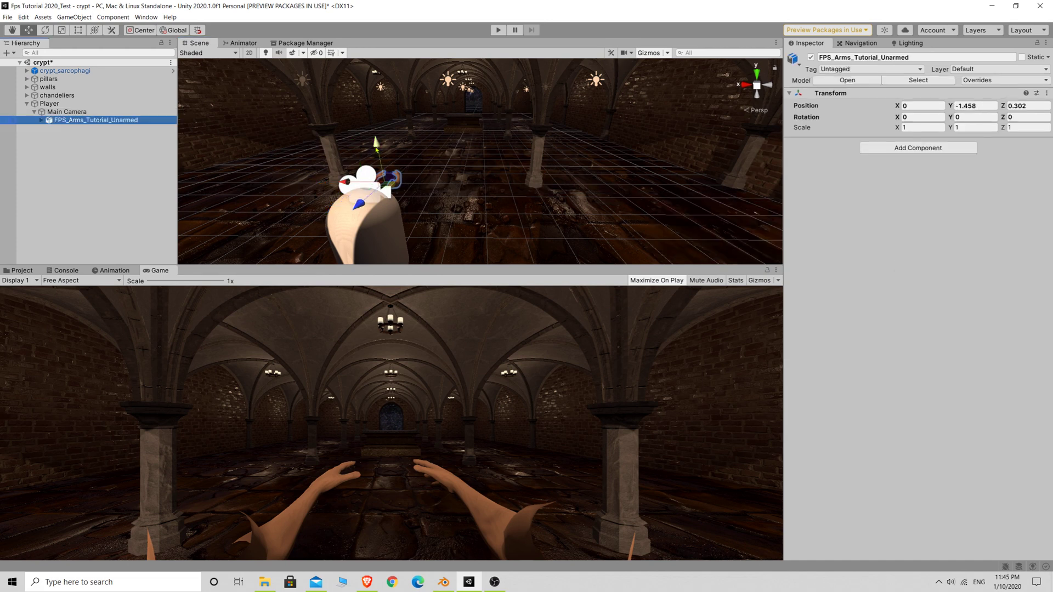
pyautogui.moveTo(377, 146); pyautogui.dragTo(377, 152)
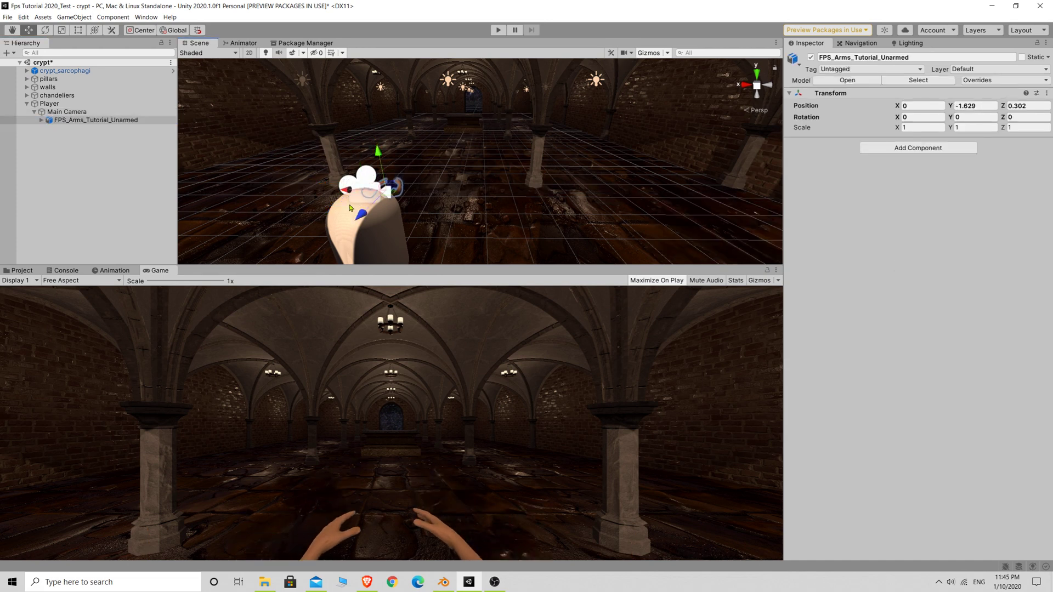
pyautogui.moveTo(360, 215); pyautogui.dragTo(375, 150)
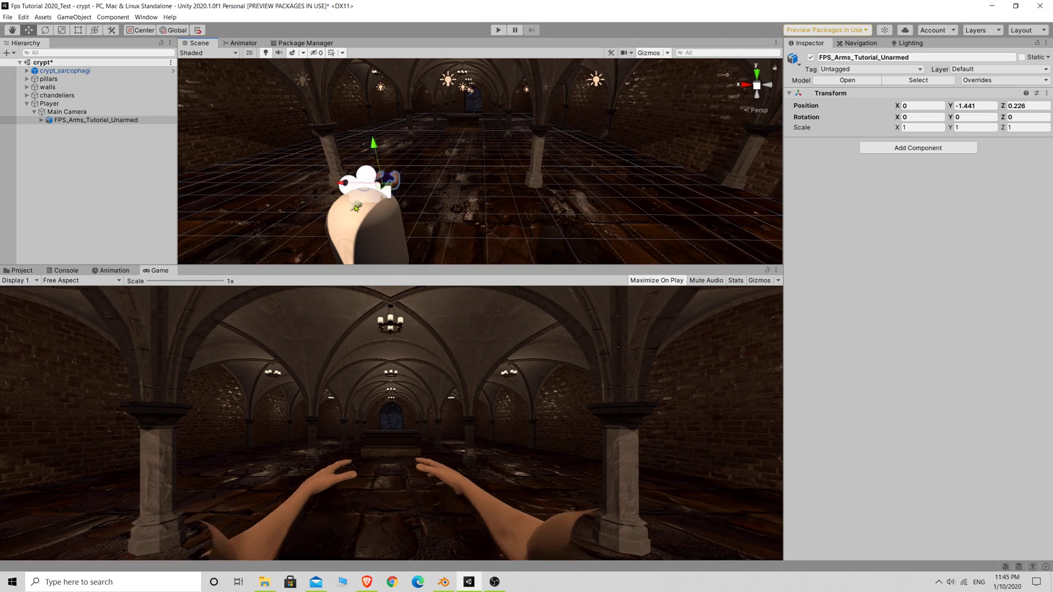
pyautogui.moveTo(355, 205); pyautogui.dragTo(348, 215)
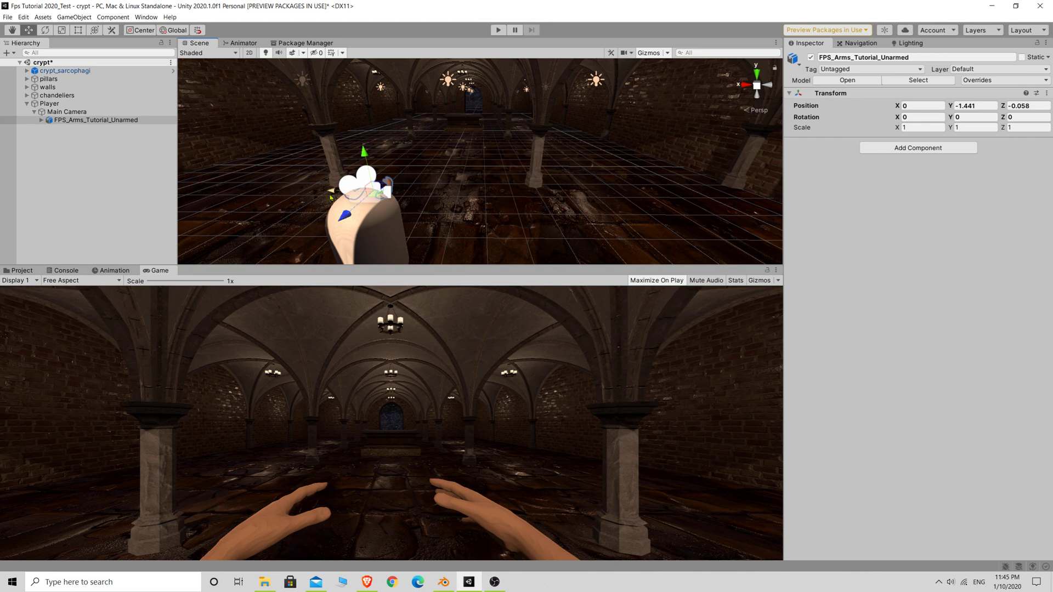
# - Try shifting the arms sideways, reset their X position to 0, and nudge them forward to about Z -0.047
pyautogui.moveTo(330, 193); pyautogui.dragTo(327, 194)
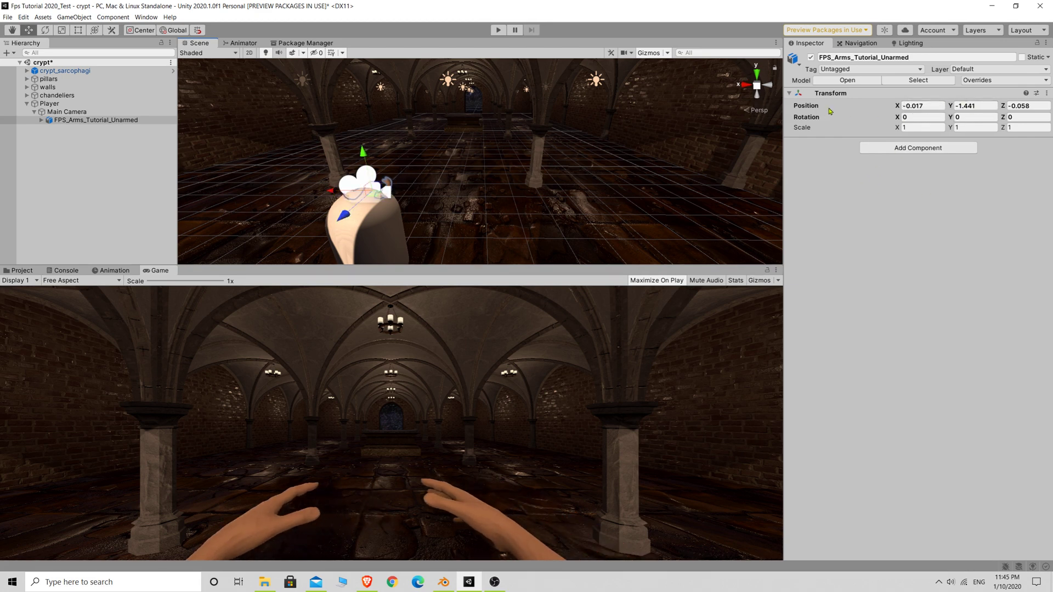
pyautogui.click(927, 106)
pyautogui.write('0')
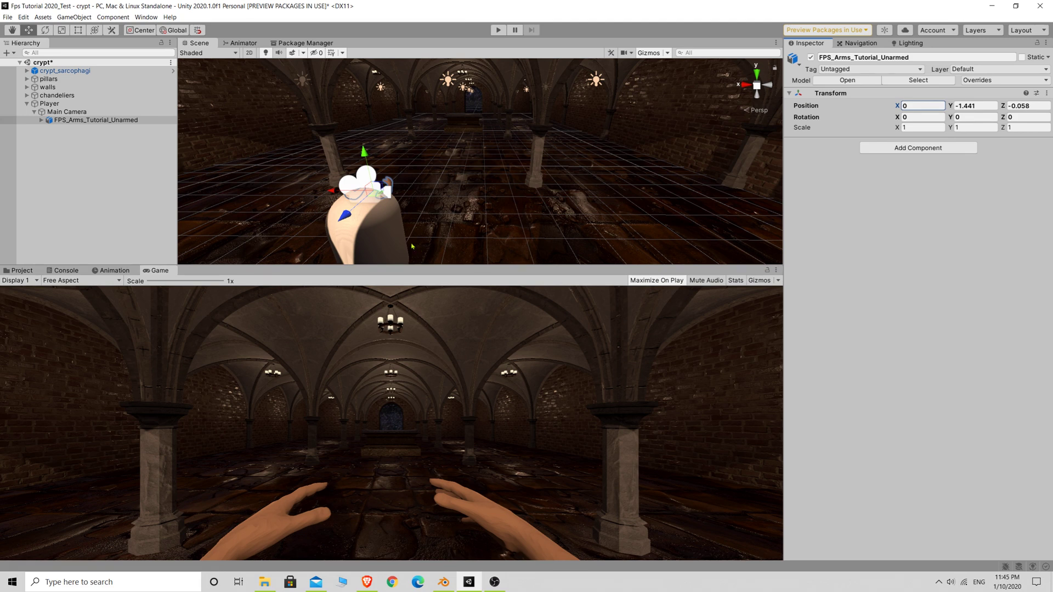
pyautogui.moveTo(345, 216); pyautogui.dragTo(345, 215)
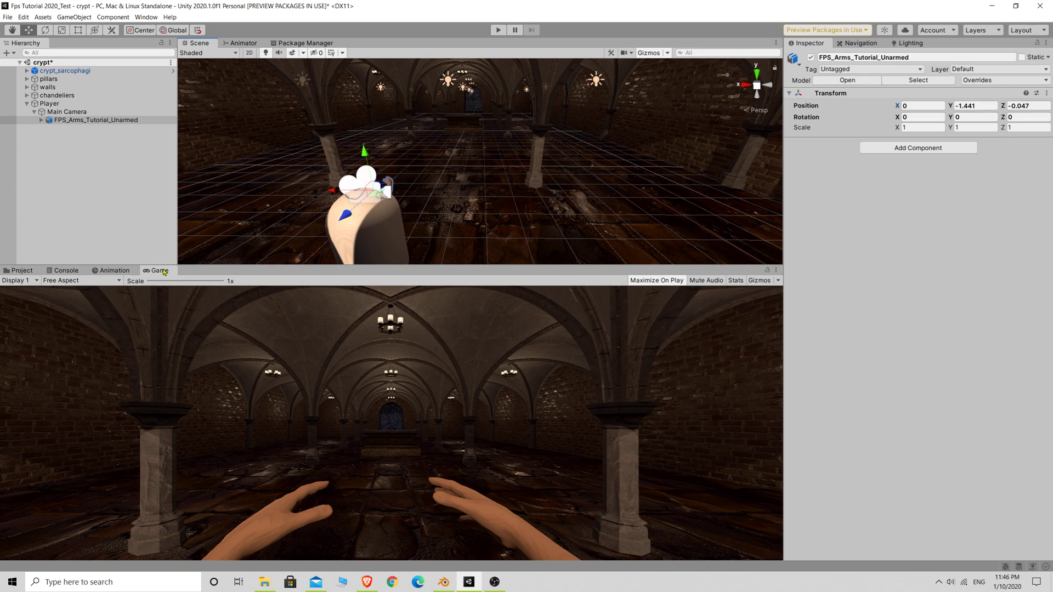
# - Dock the Game view back beside the Scene view, shrink the lower panels, and run a brief play test
pyautogui.moveTo(160, 270); pyautogui.dragTo(229, 44)
pyautogui.moveTo(442, 265); pyautogui.dragTo(440, 434)
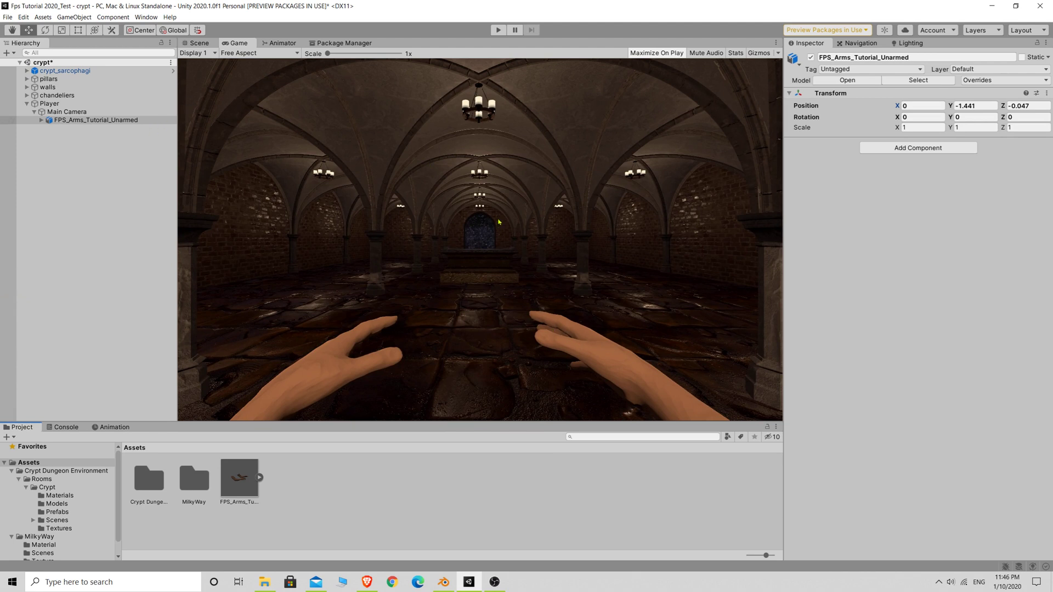
pyautogui.click(497, 30)
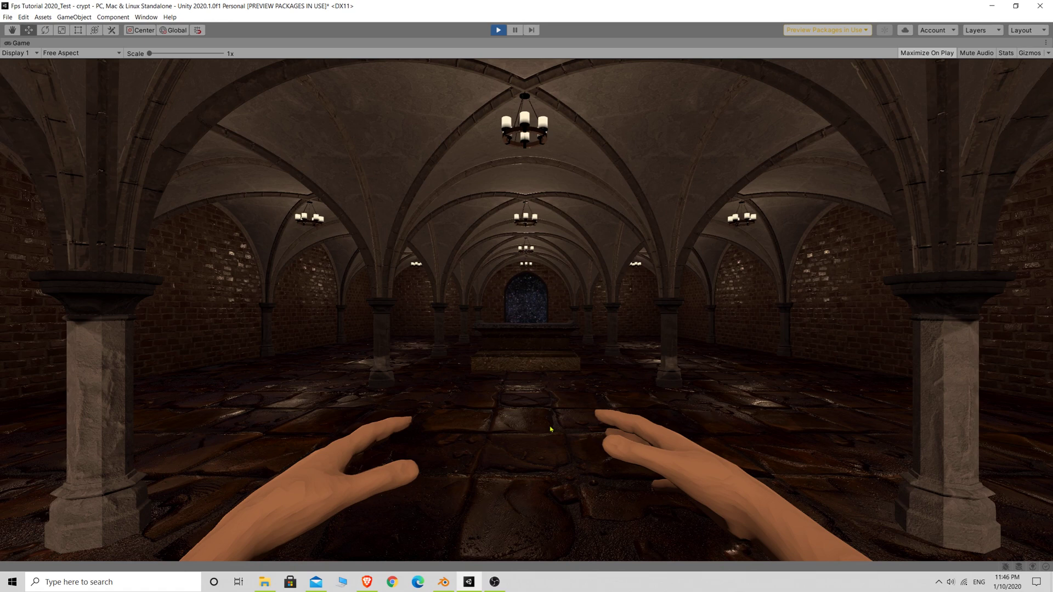
pyautogui.click(498, 30)
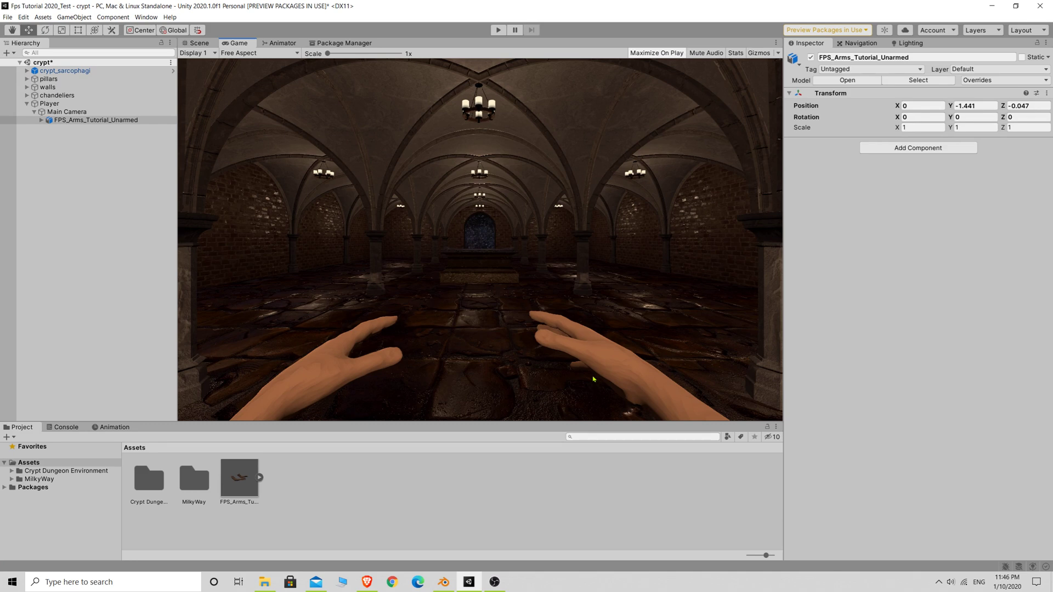
# - Lower the scene's arms model to about Y -1.494 and check its framing in the Game view
pyautogui.click(239, 477)
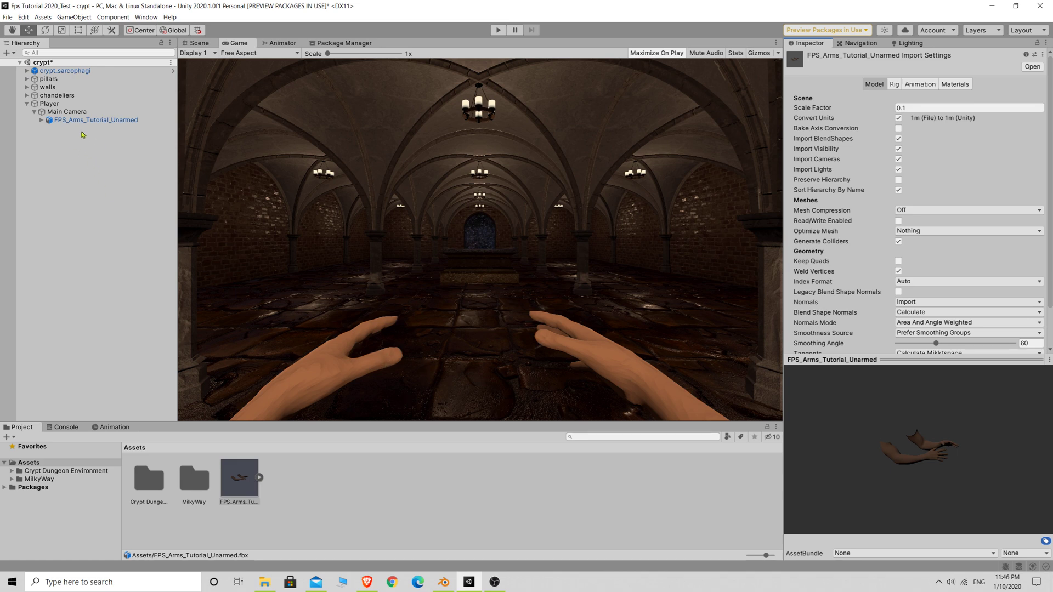
pyautogui.click(198, 44)
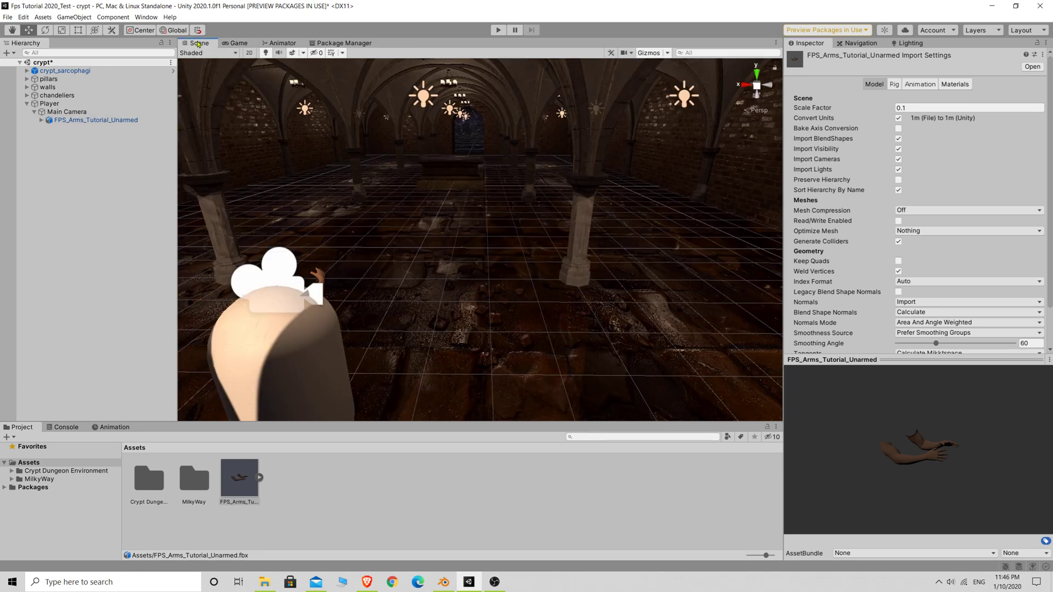
pyautogui.click(65, 121)
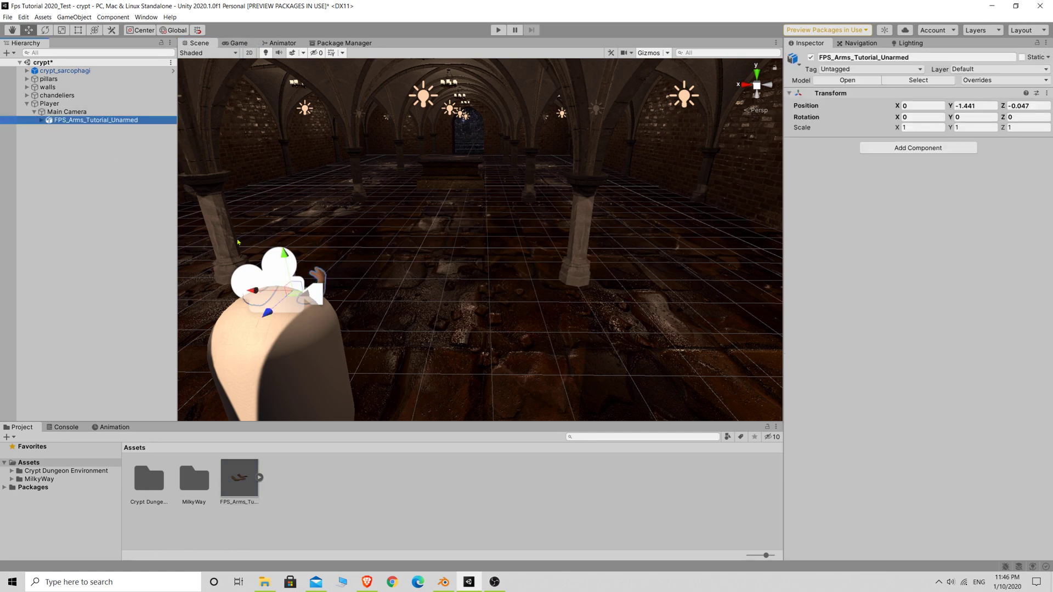
pyautogui.click(284, 256)
pyautogui.moveTo(284, 257); pyautogui.dragTo(283, 259)
pyautogui.click(237, 43)
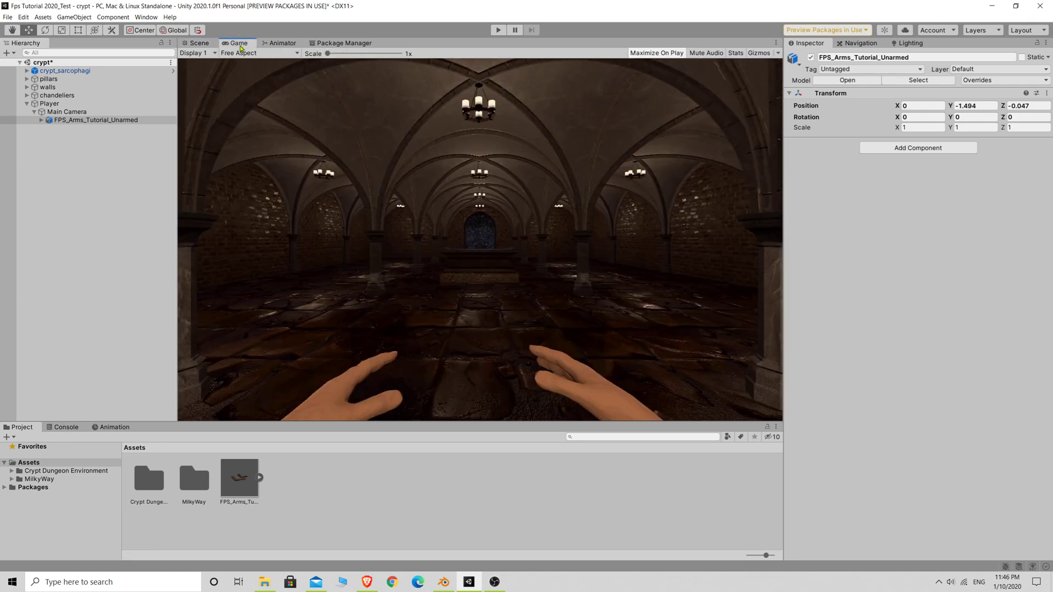
# - Move the arms along Z to about 0.034, check them in the Game view, and slightly narrow the Hierarchy
pyautogui.click(198, 43)
pyautogui.moveTo(271, 301); pyautogui.dragTo(273, 329)
pyautogui.click(238, 44)
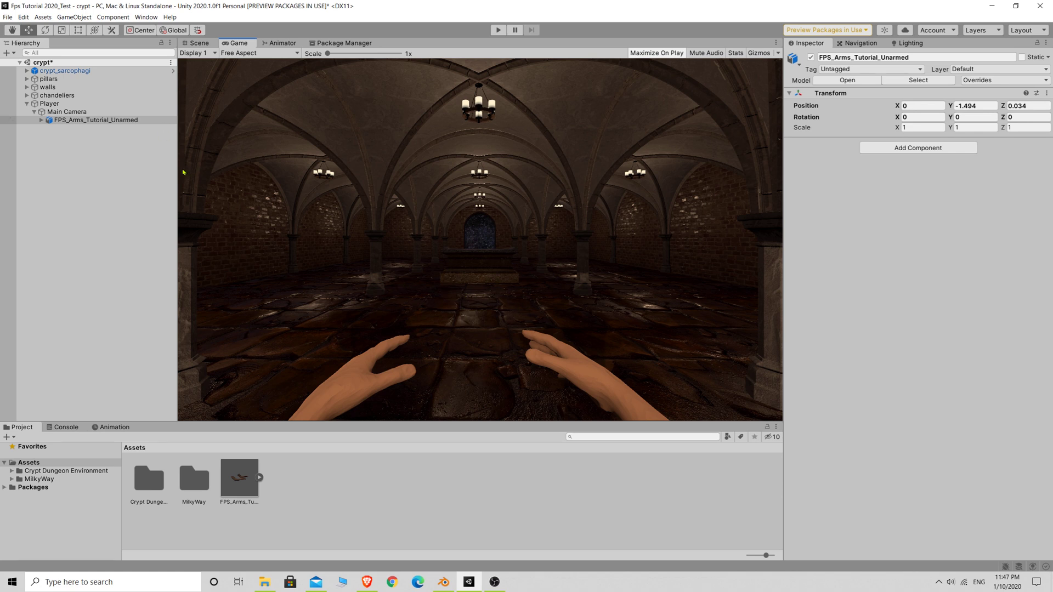
pyautogui.moveTo(177, 168); pyautogui.dragTo(173, 168)
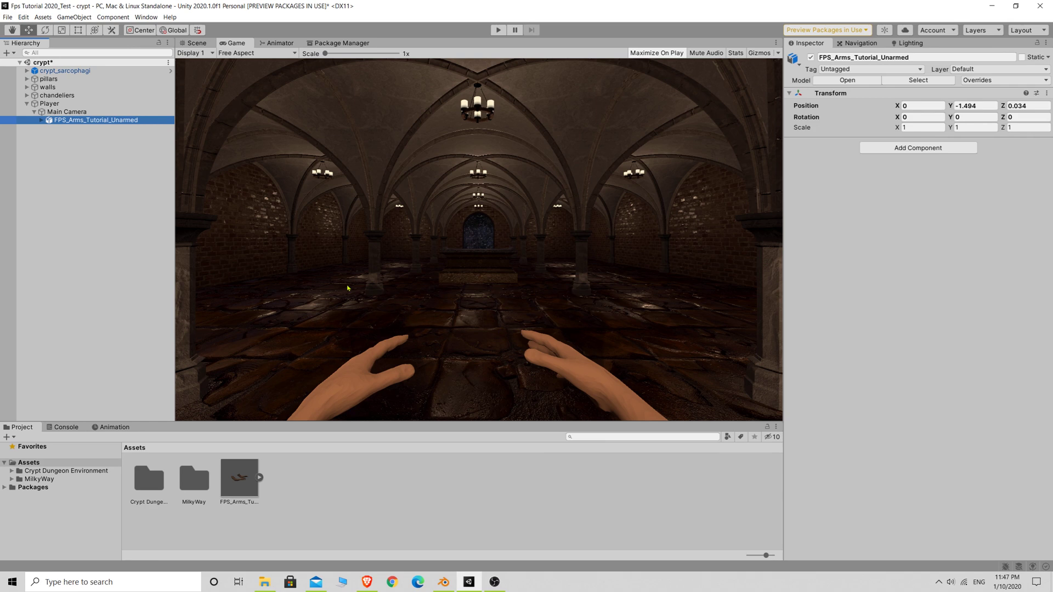
# - Check the Scale Factor in the FPS_Arms_Tutorial_Unarmed import settings and reselect the arms under the Main Camera
pyautogui.click(240, 481)
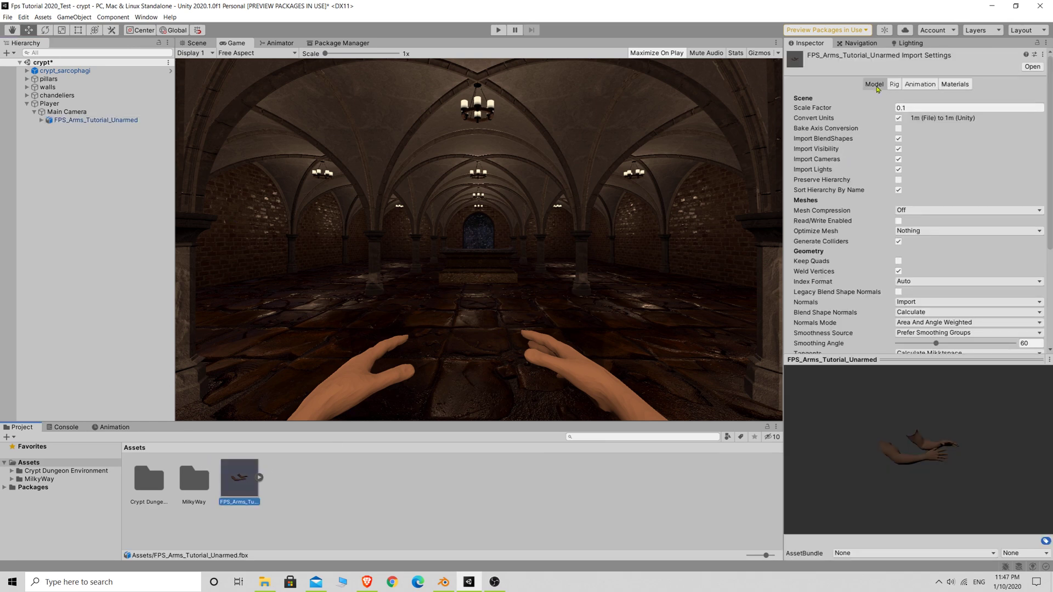
pyautogui.click(910, 108)
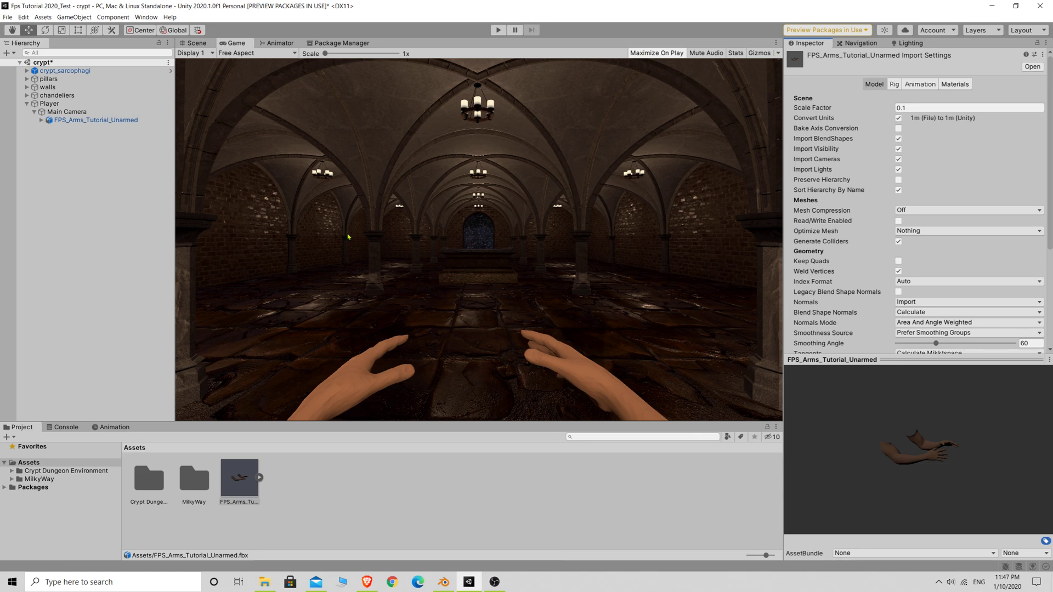
pyautogui.click(77, 120)
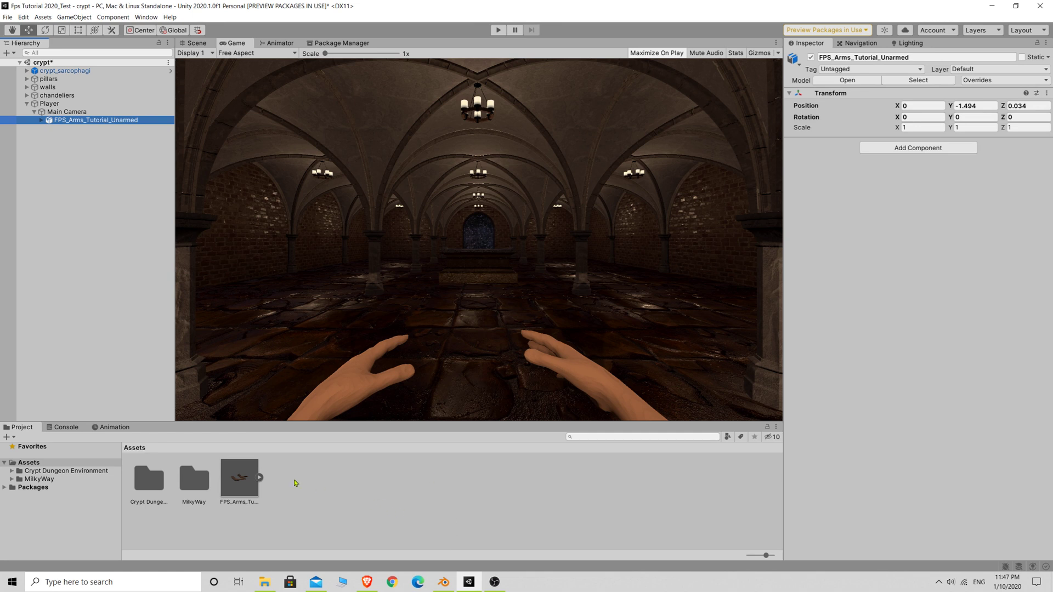
# - Import young_lightskinned_male_diffuse.png into Assets from the Documents folder makehuman/v1/exports/textures
pyautogui.rightClick(338, 488)
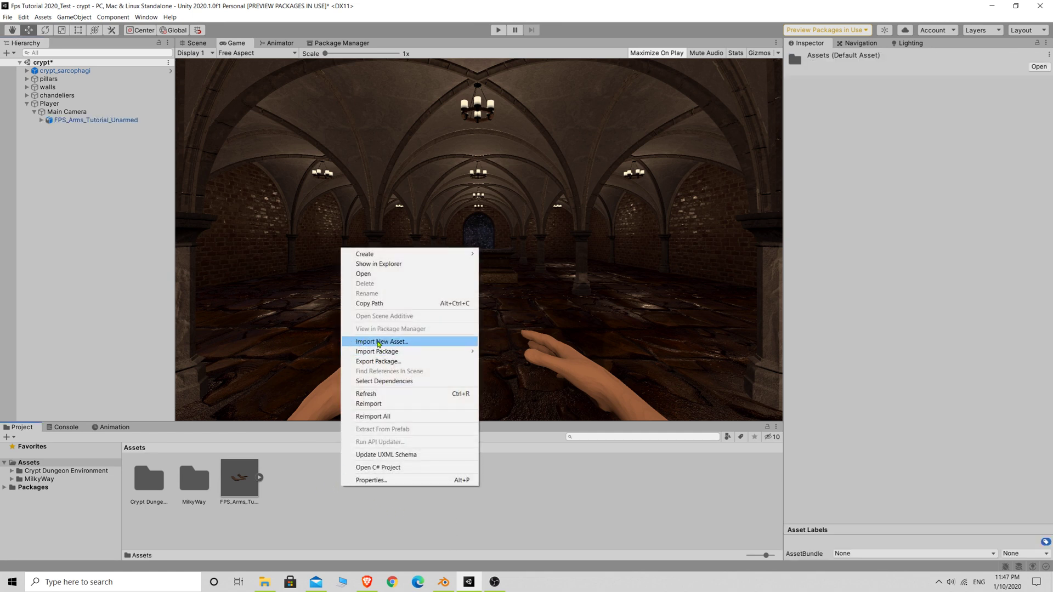
pyautogui.click(378, 341)
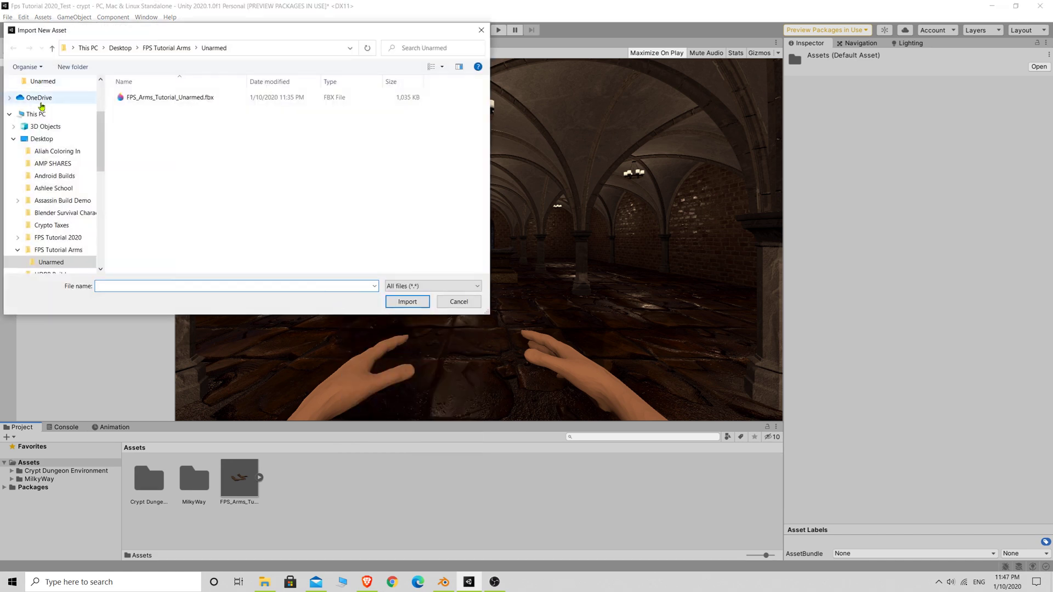
pyautogui.scroll(1, 47, 150)
pyautogui.scroll(1, 48, 151)
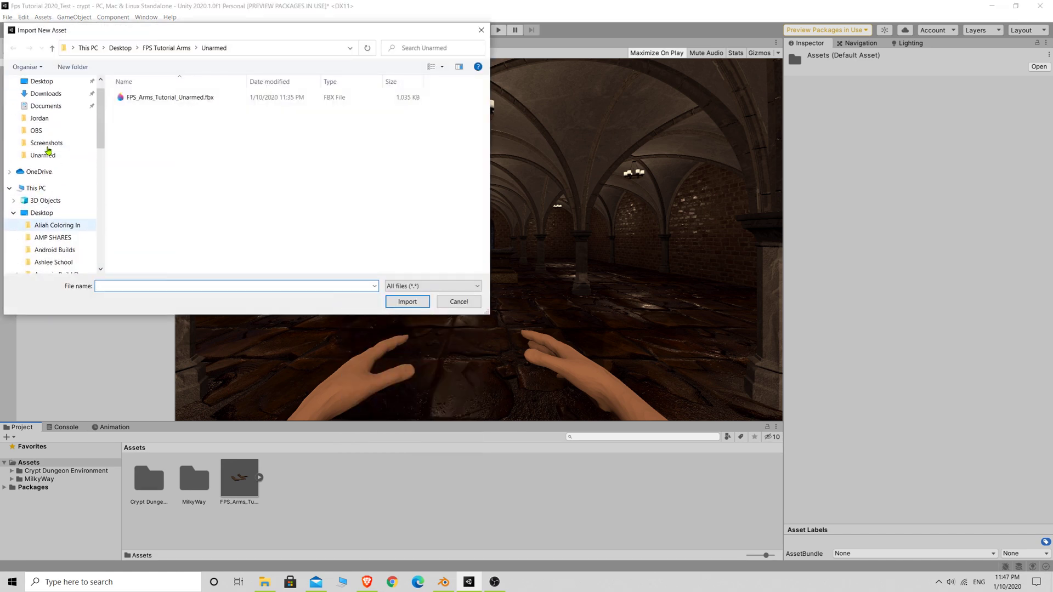
pyautogui.click(66, 106)
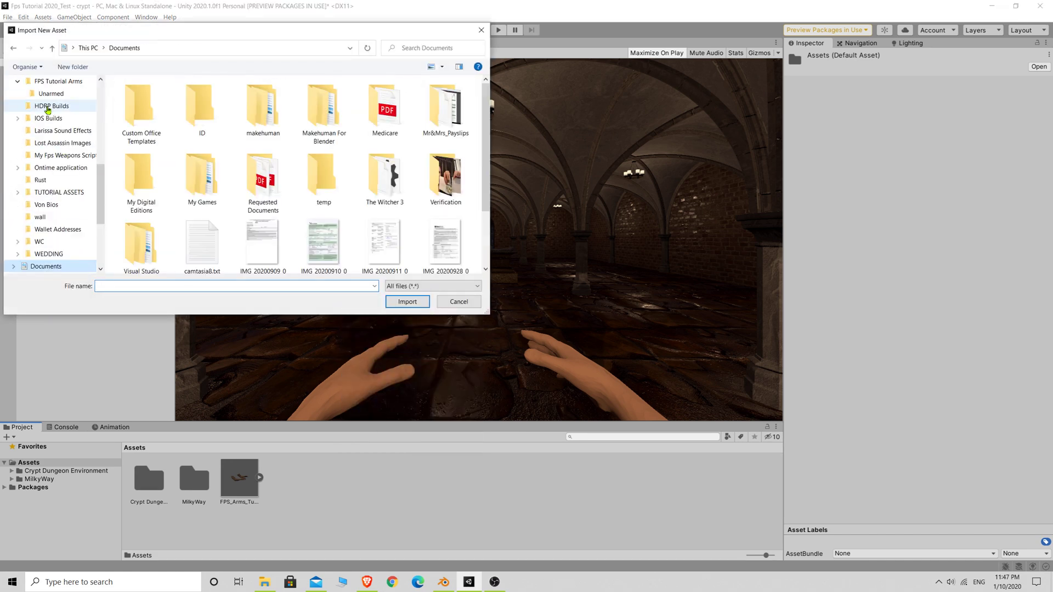
pyautogui.doubleClick(252, 120)
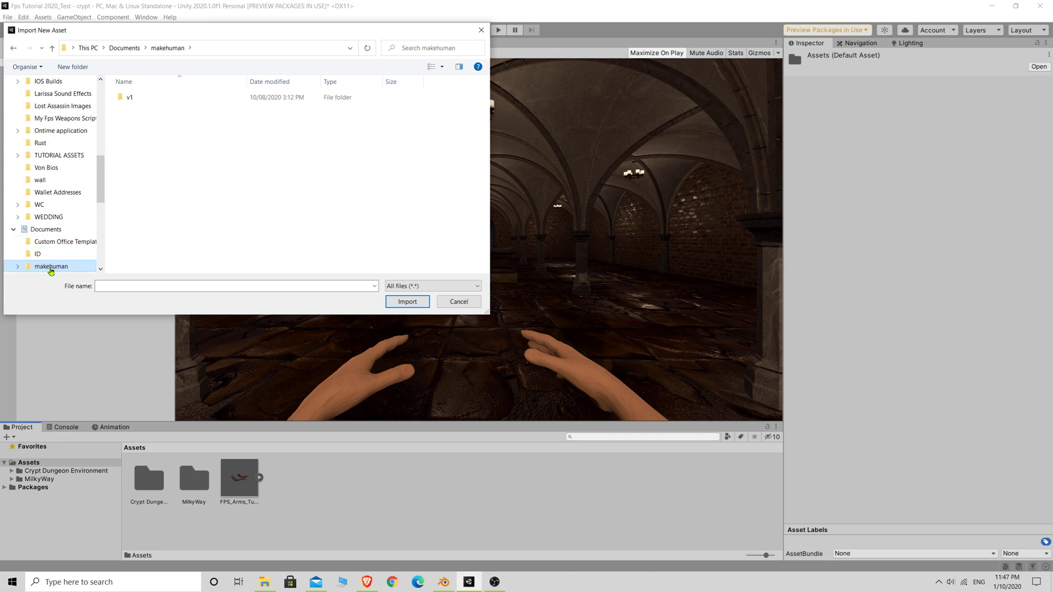
pyautogui.click(132, 103)
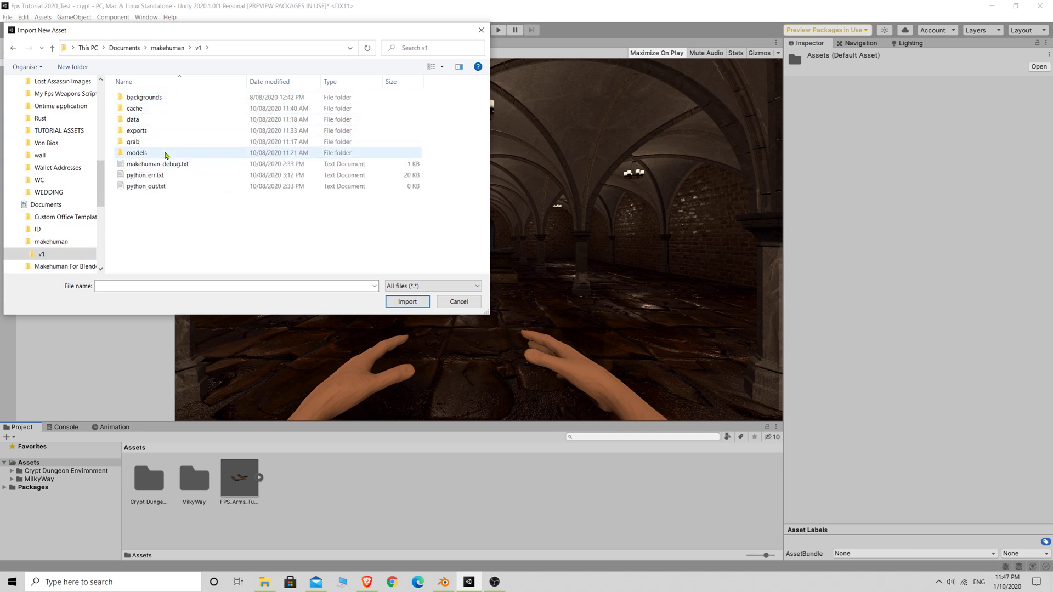
pyautogui.doubleClick(136, 131)
pyautogui.doubleClick(141, 98)
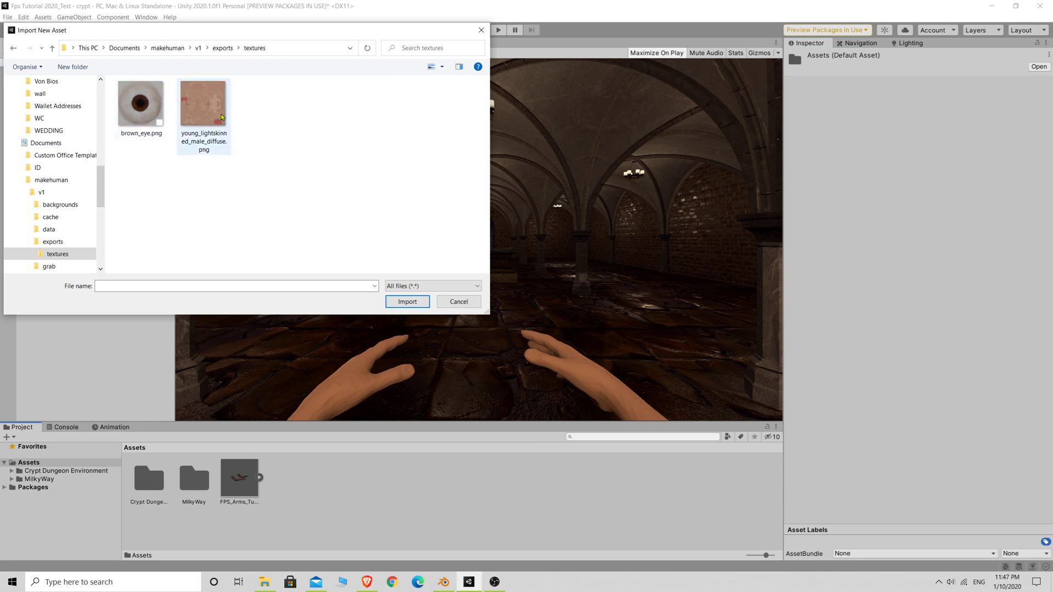
pyautogui.doubleClick(203, 109)
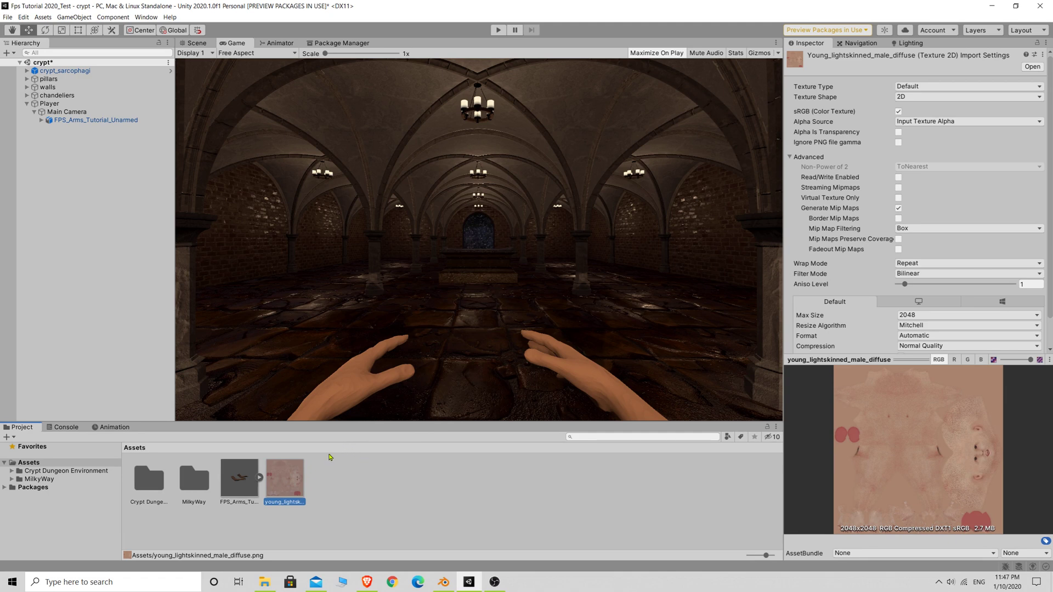
# - Create a new material in the Assets folder and name it Arms_Mat
pyautogui.rightClick(384, 483)
pyautogui.moveTo(439, 250)
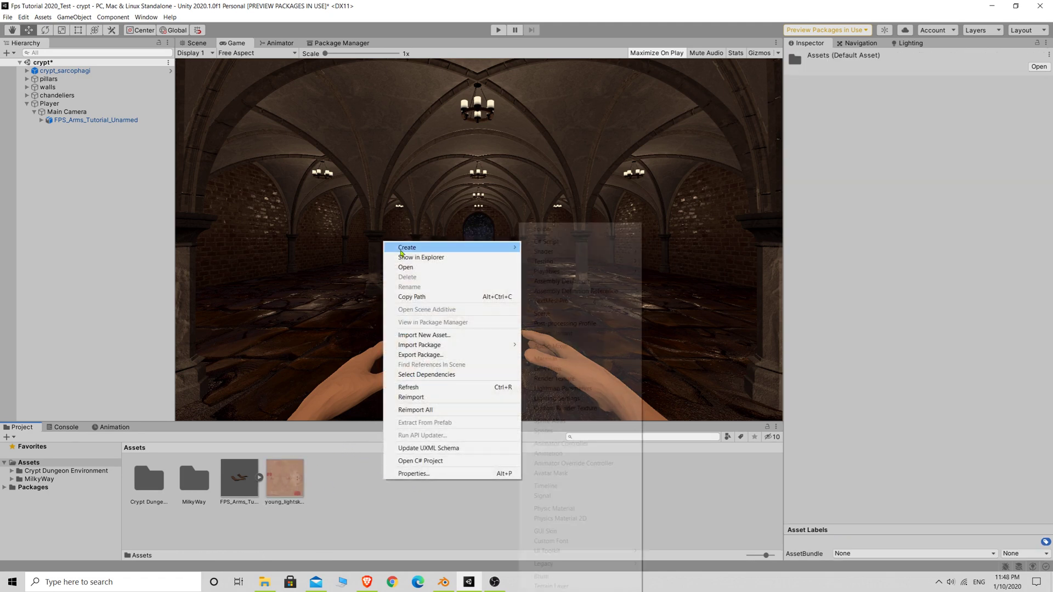
pyautogui.click(540, 361)
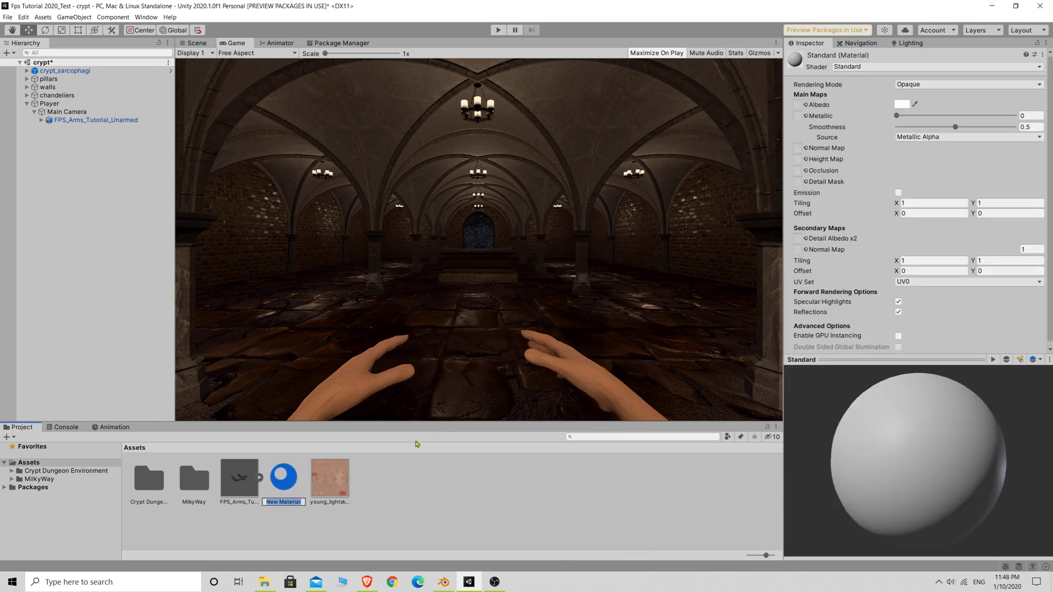
pyautogui.write('Arms_Mat')
pyautogui.press('Return')
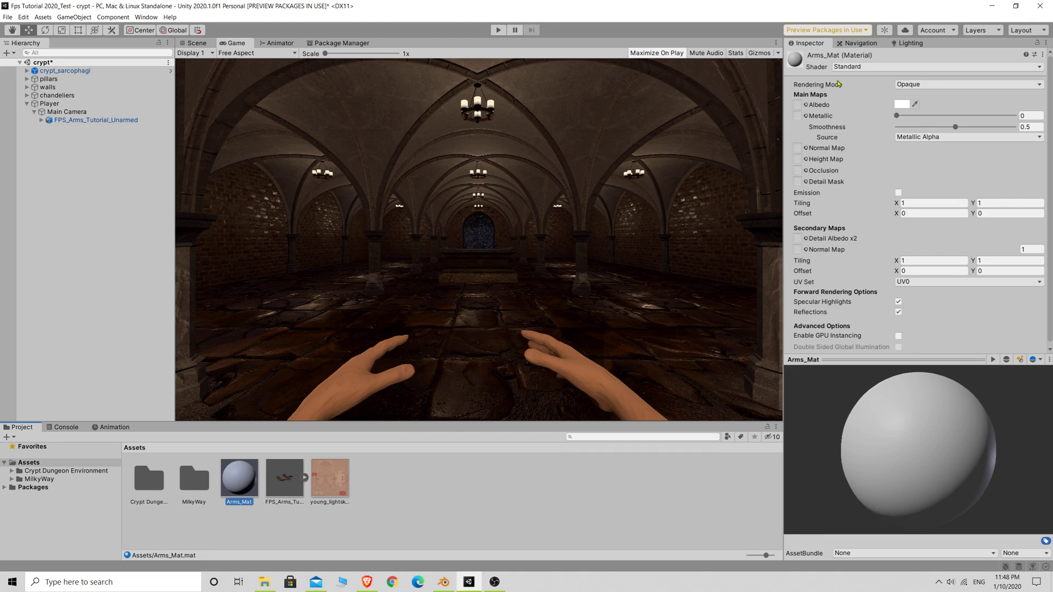
# - Duplicate the imported skin diffuse texture and rename the copy Skin_NORM
pyautogui.click(330, 481)
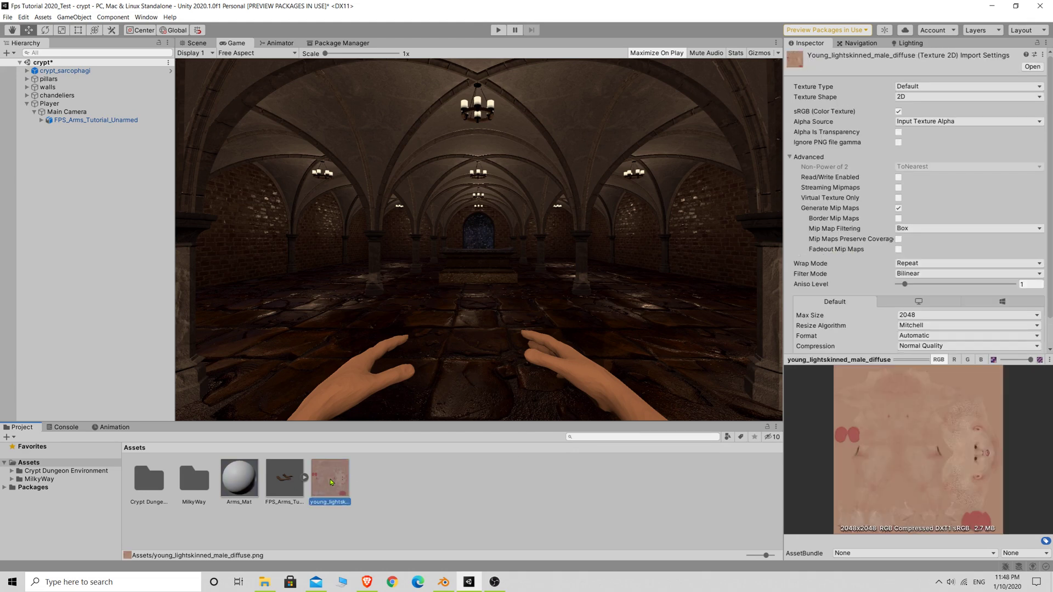
pyautogui.hotkey('ctrl', 'd')
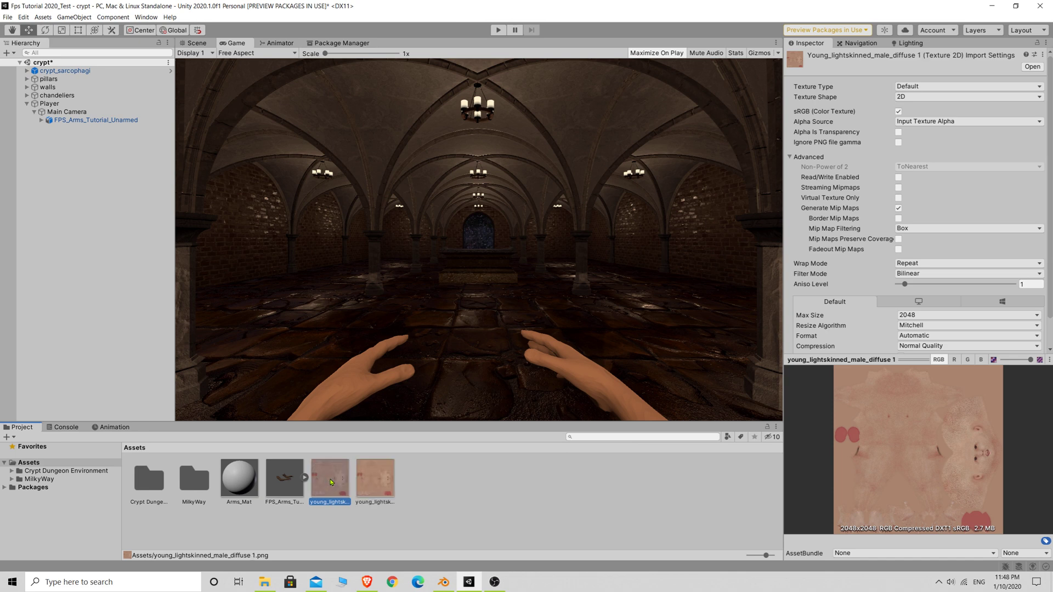
pyautogui.click(331, 503)
pyautogui.write('S')
pyautogui.write('kin')
pyautogui.write('_HD')
pyautogui.write('RM')
pyautogui.press('Return')
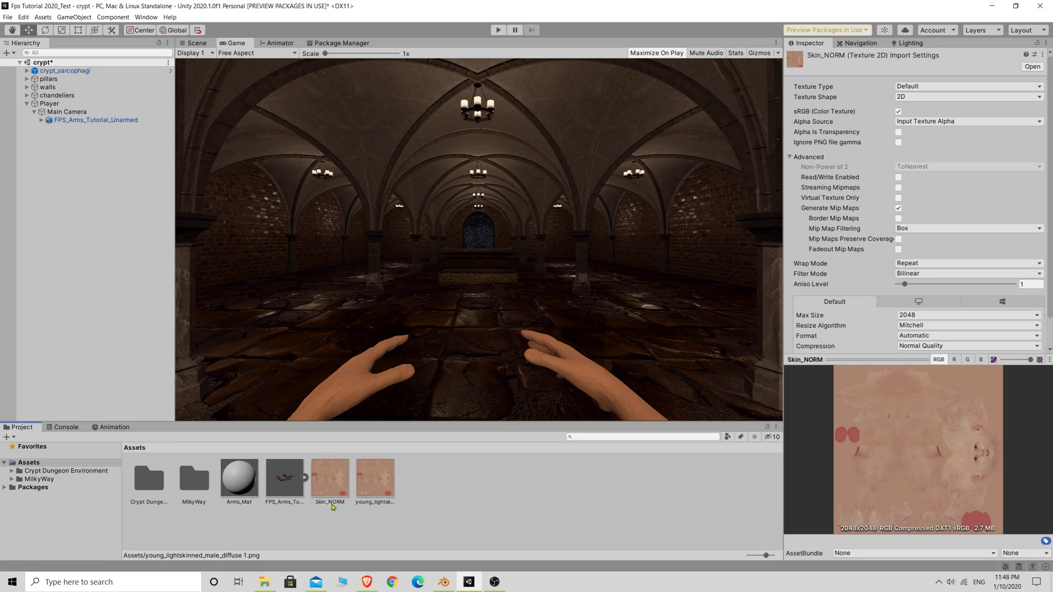
# - Convert Skin_NORM to a Normal map created from grayscale with Smooth filtering, and apply the import settings
pyautogui.click(325, 483)
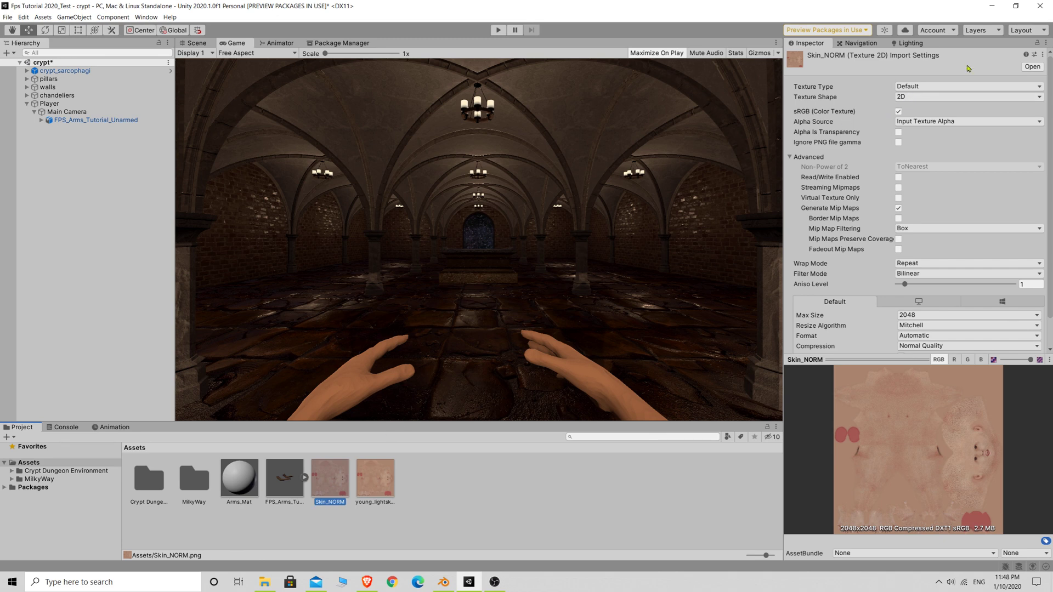
pyautogui.click(925, 86)
pyautogui.click(932, 108)
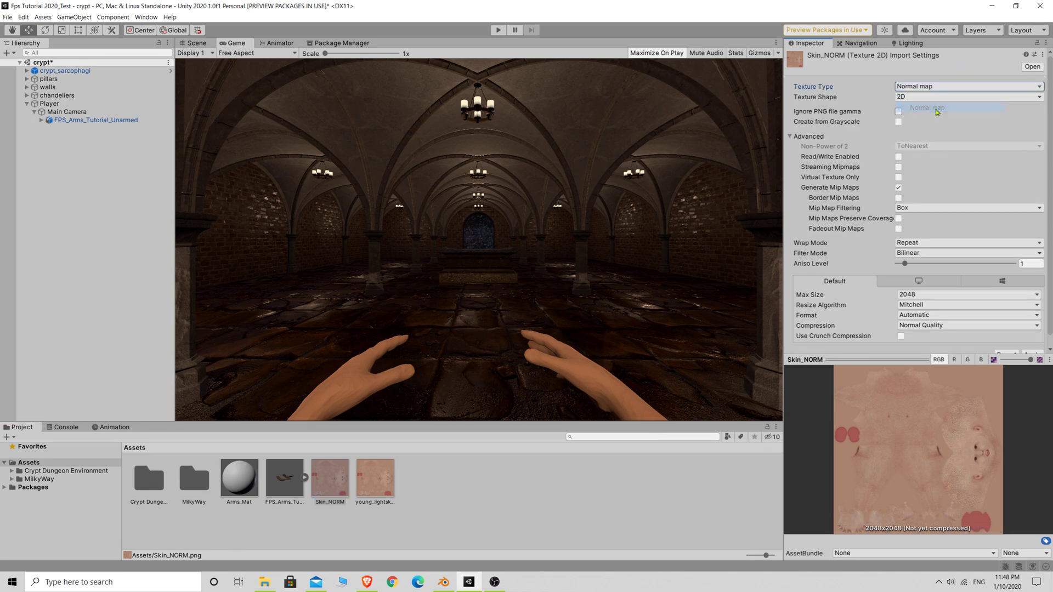
pyautogui.click(898, 121)
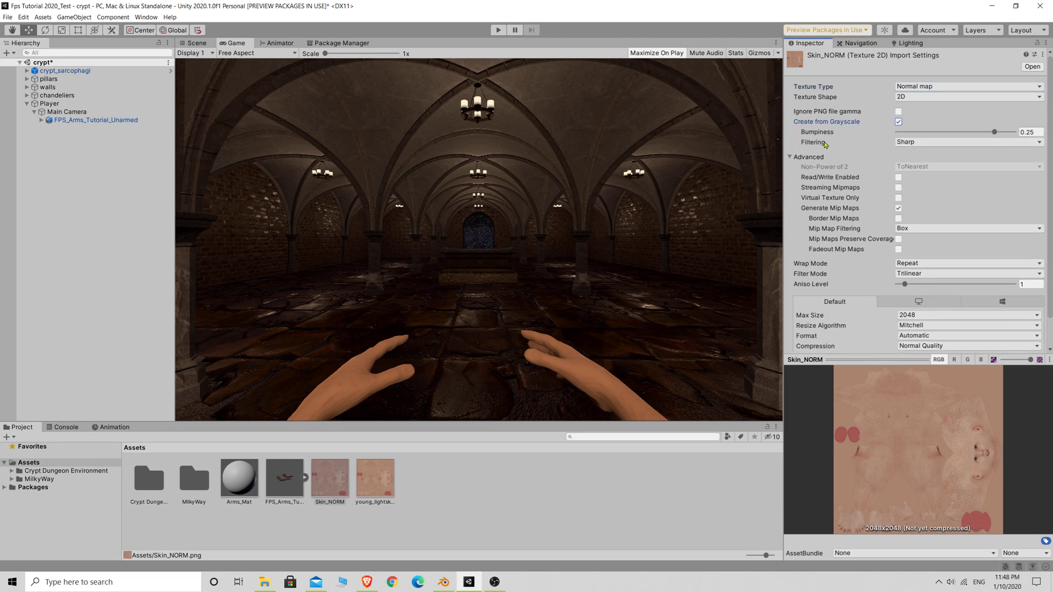
pyautogui.click(914, 143)
pyautogui.click(927, 162)
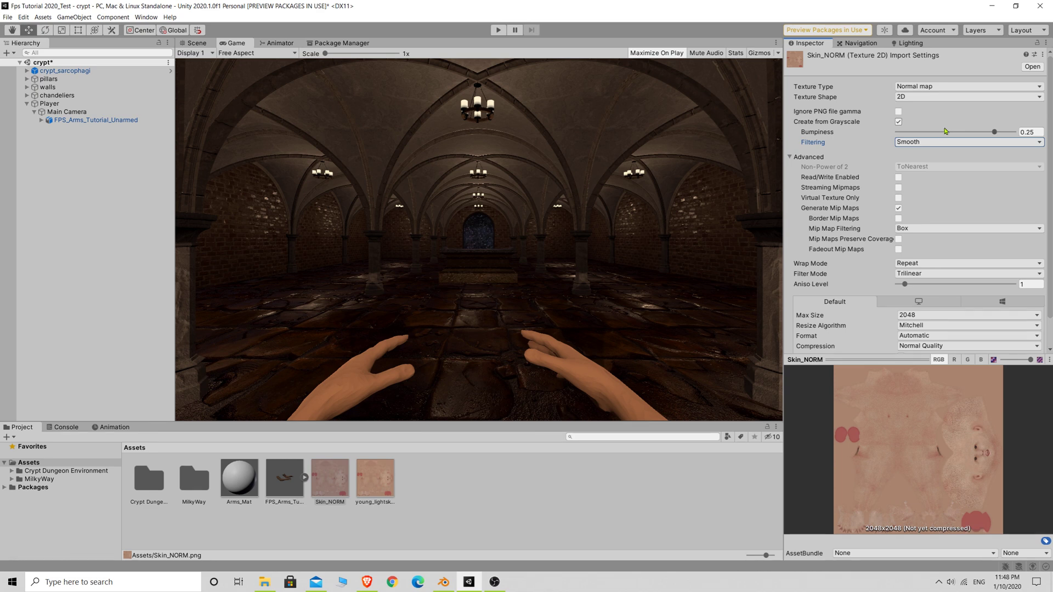
pyautogui.scroll(-2, 965, 212)
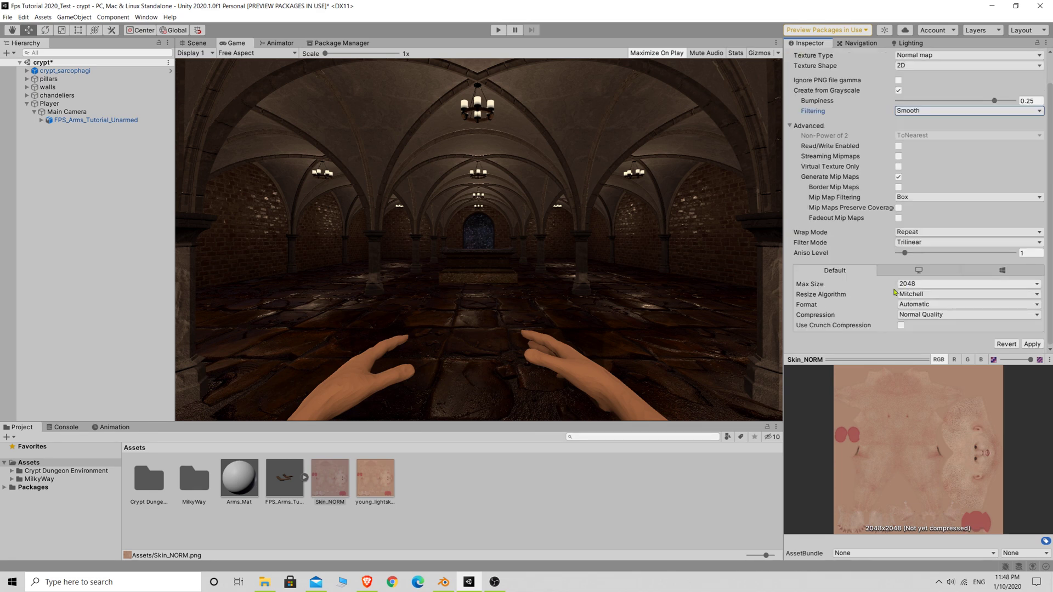
pyautogui.click(1031, 343)
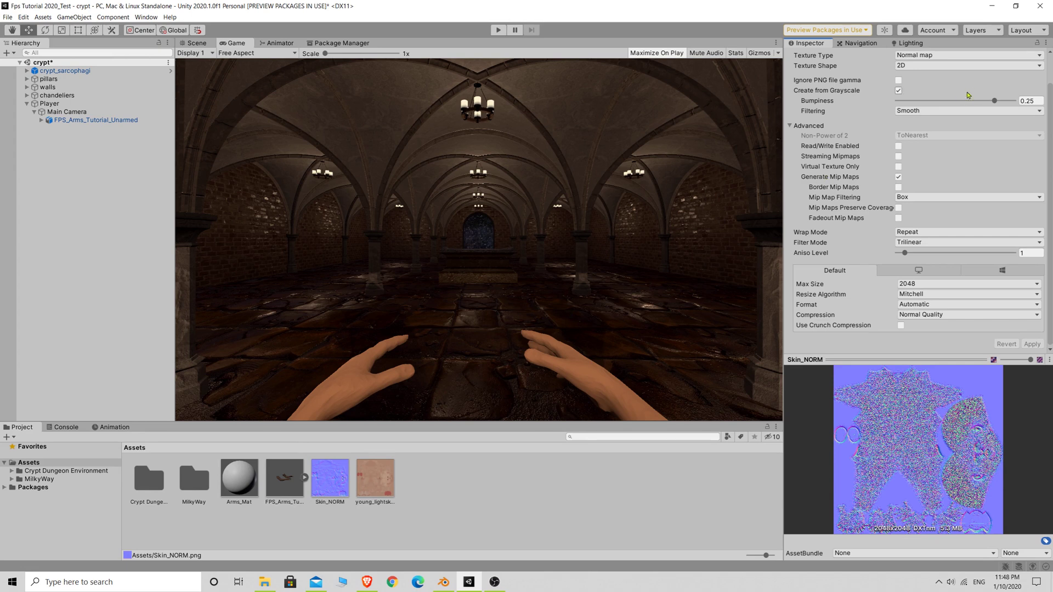
# - Reduce Skin_NORM's bumpiness slightly to about 0.234 and apply the change
pyautogui.scroll(2, 899, 110)
pyautogui.moveTo(995, 133)
pyautogui.mouseDown()
pyautogui.moveTo(920, 135)
pyautogui.moveTo(990, 133)
pyautogui.mouseUp()
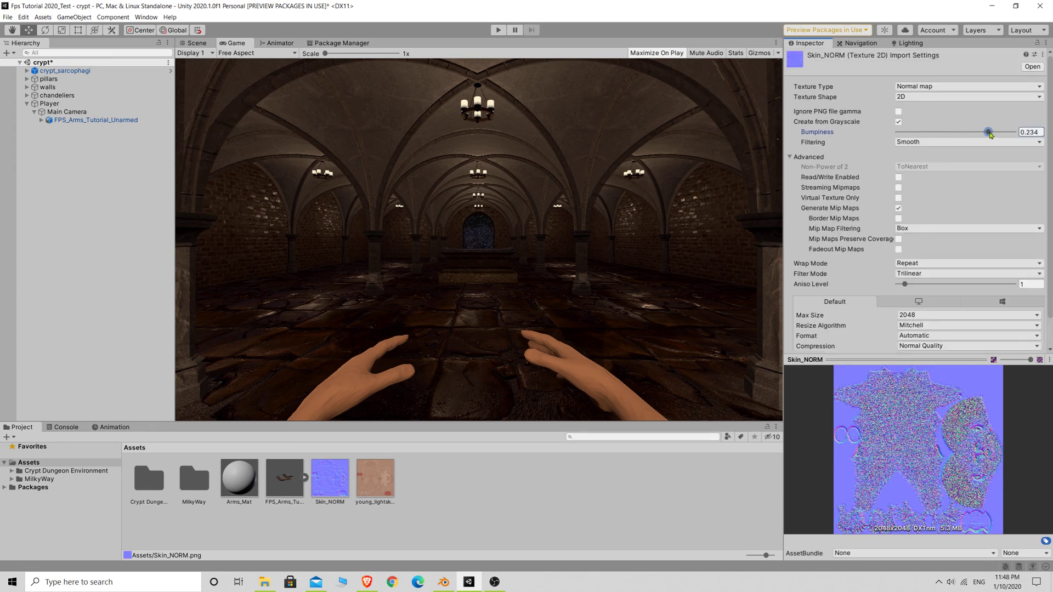
pyautogui.scroll(-2, 1014, 337)
pyautogui.click(1032, 344)
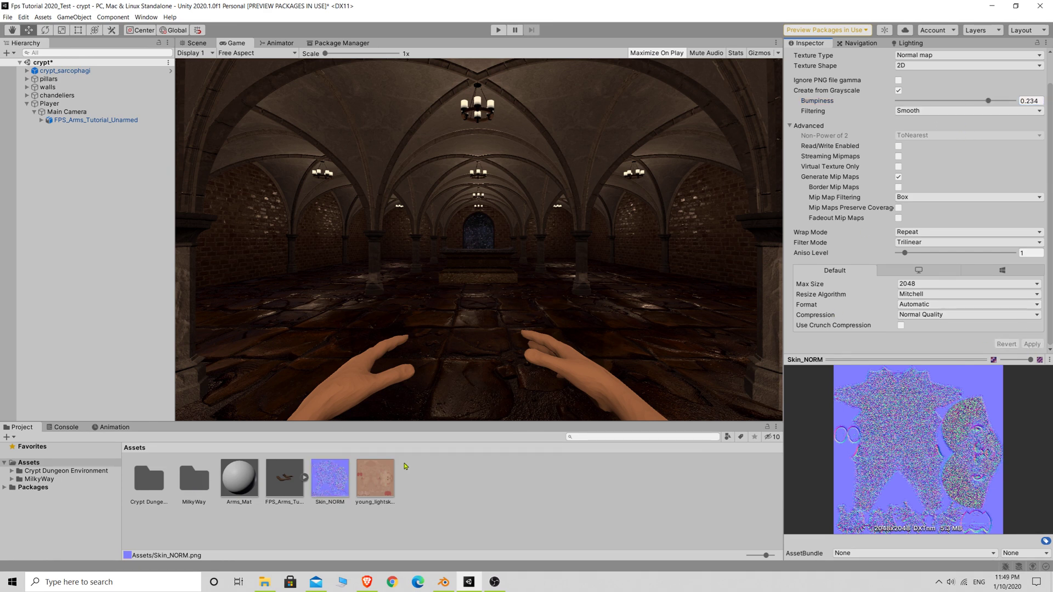
# - Assign Skin_NORM as Arms_Mat's secondary normal map and the skin diffuse texture as its albedo
pyautogui.click(245, 479)
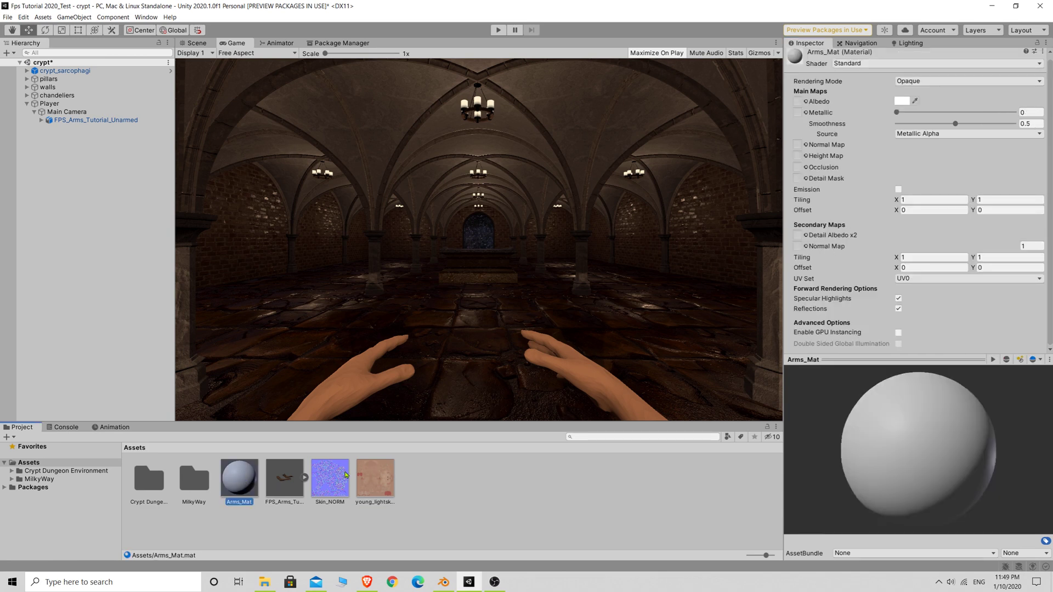
pyautogui.moveTo(340, 488); pyautogui.dragTo(797, 246)
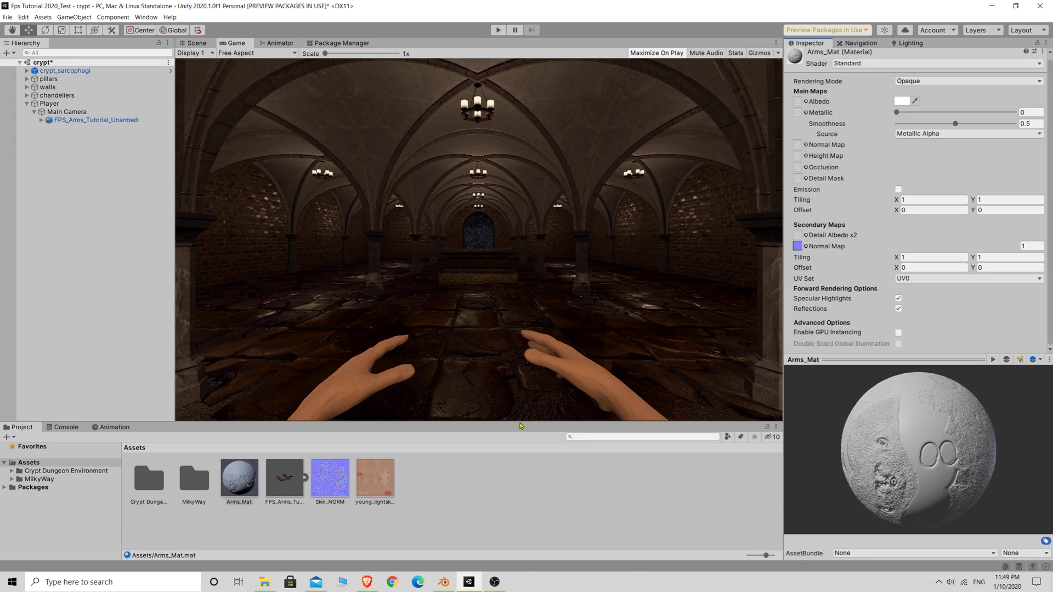
pyautogui.moveTo(377, 479); pyautogui.dragTo(807, 106)
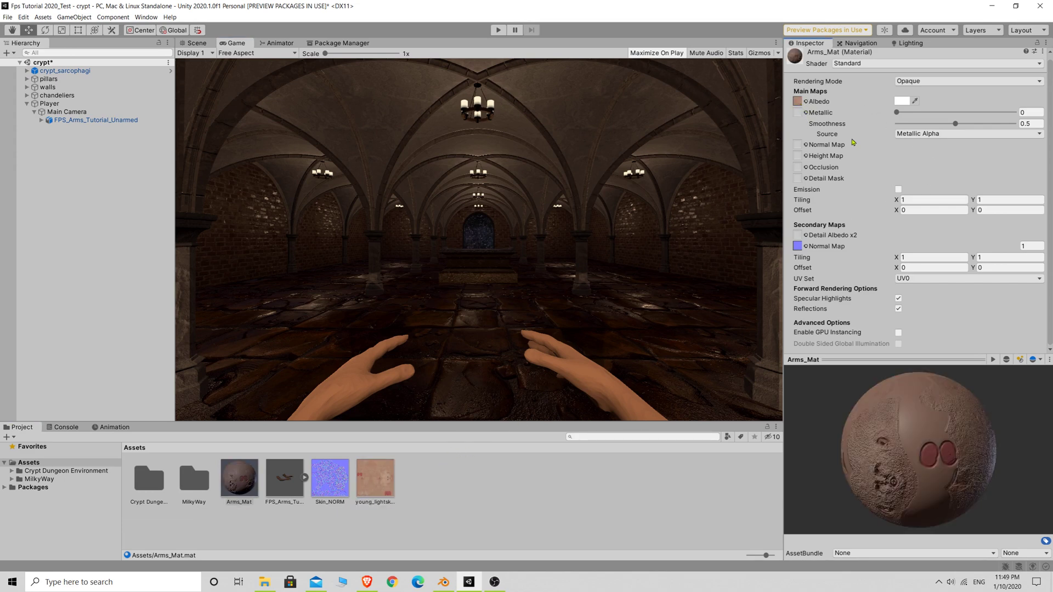
# - Expand the arms model in the scene and apply Arms_Mat to its Makehuman_male_rigged:Body mesh
pyautogui.click(41, 121)
pyautogui.click(84, 137)
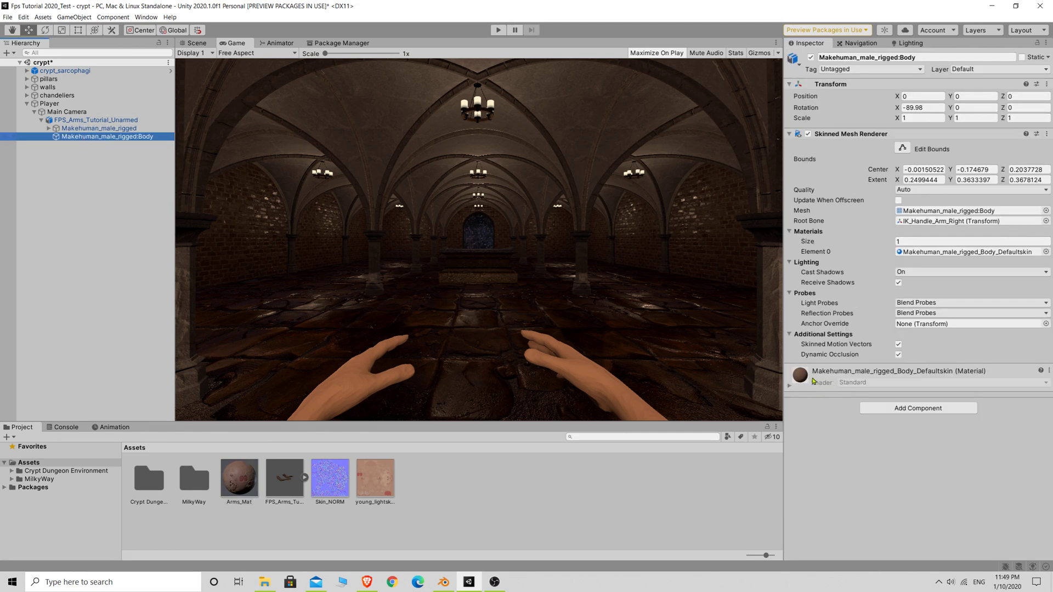
pyautogui.click(241, 485)
pyautogui.moveTo(241, 485); pyautogui.dragTo(847, 487)
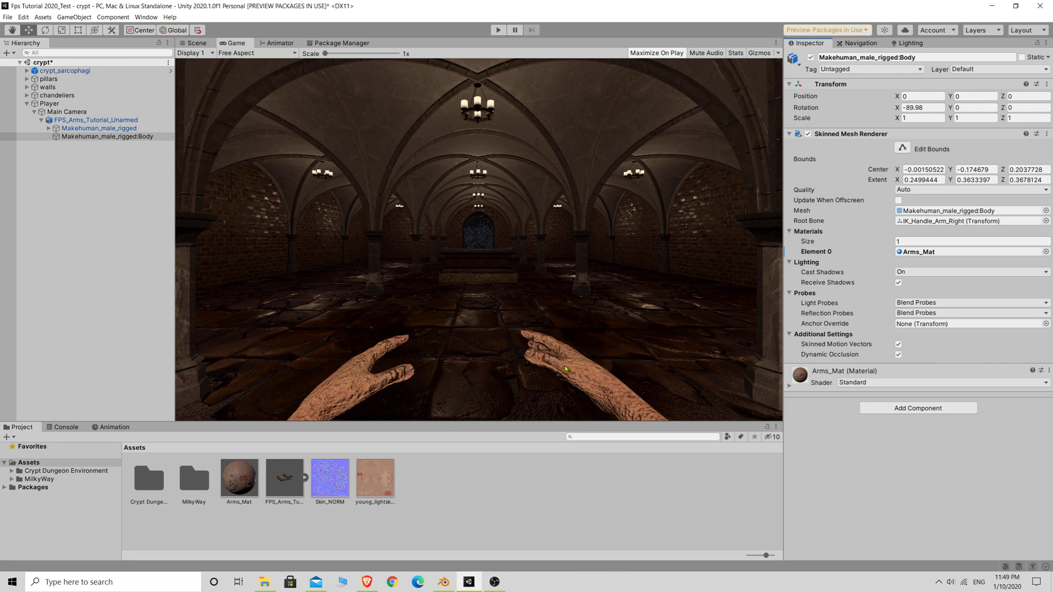
# - Lower Skin_NORM's bumpiness to about 0.006, apply it, and check the arms in a brief play test
pyautogui.click(333, 472)
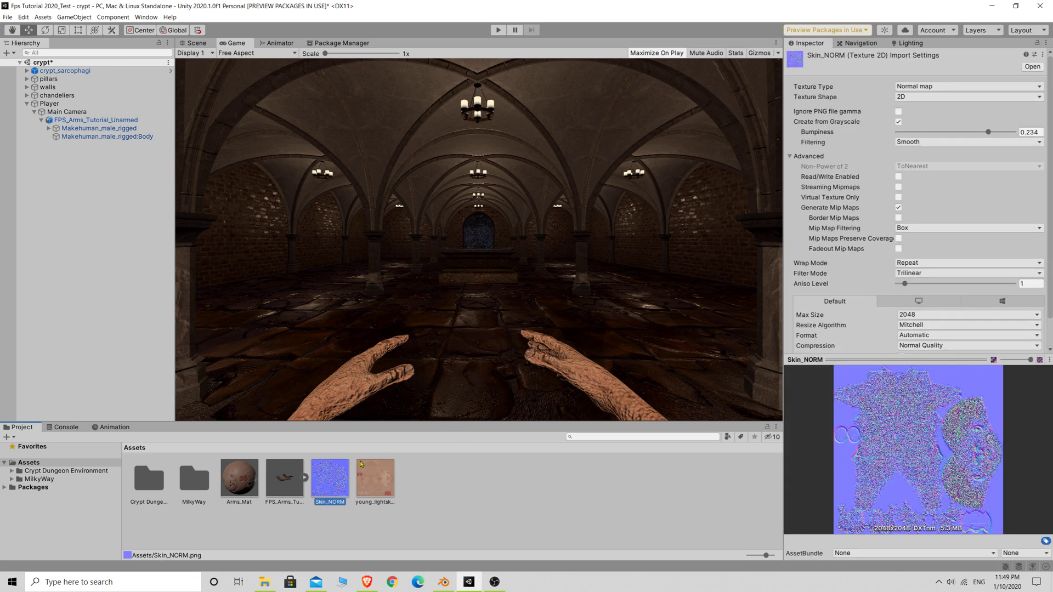
pyautogui.click(987, 132)
pyautogui.moveTo(988, 133); pyautogui.dragTo(900, 138)
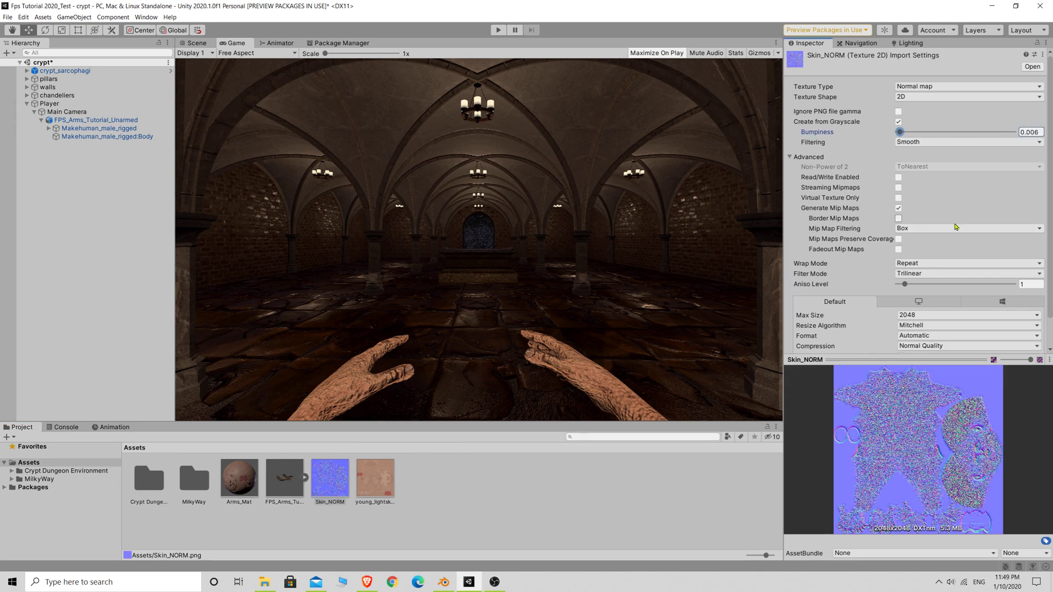
pyautogui.scroll(-1, 1036, 320)
pyautogui.click(1032, 344)
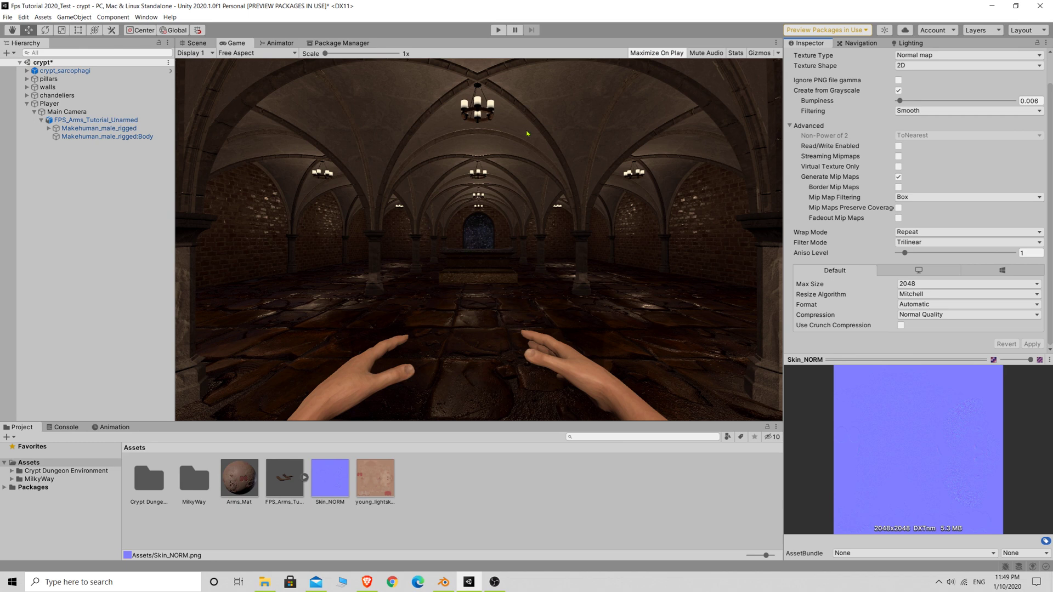
pyautogui.click(499, 30)
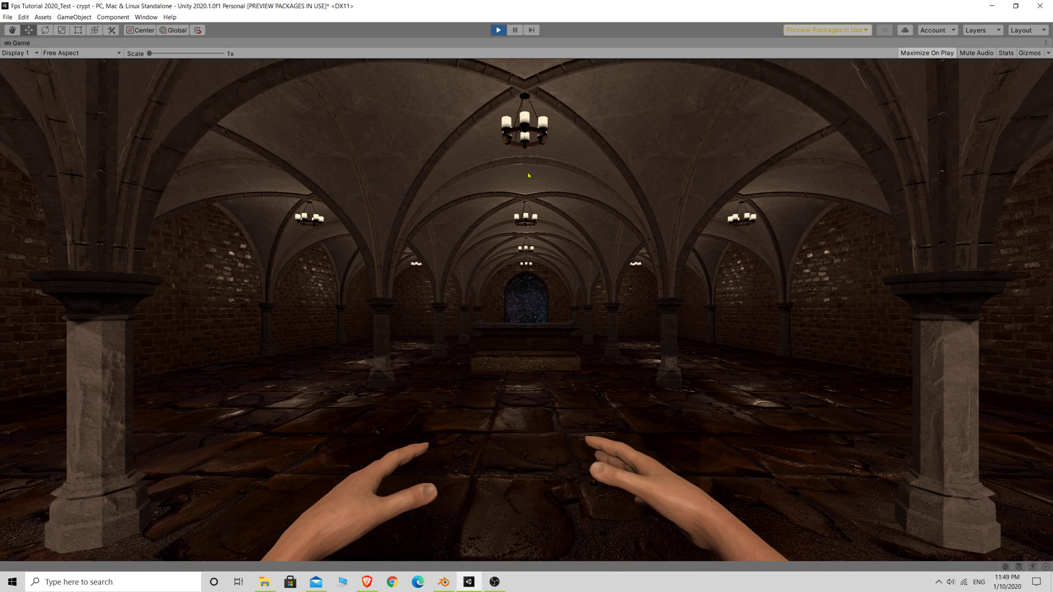
pyautogui.click(497, 31)
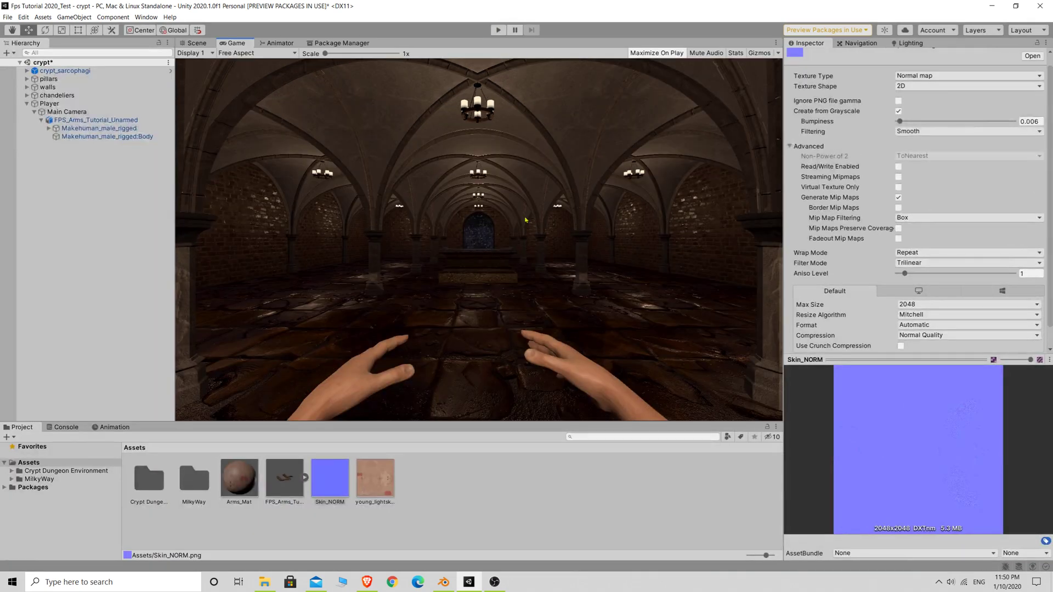
# - Set Skin_NORM's bumpiness to 0.003 and apply the import settings
pyautogui.click(1040, 121)
pyautogui.press('BackSpace')
pyautogui.write('3')
pyautogui.scroll(-2, 1028, 299)
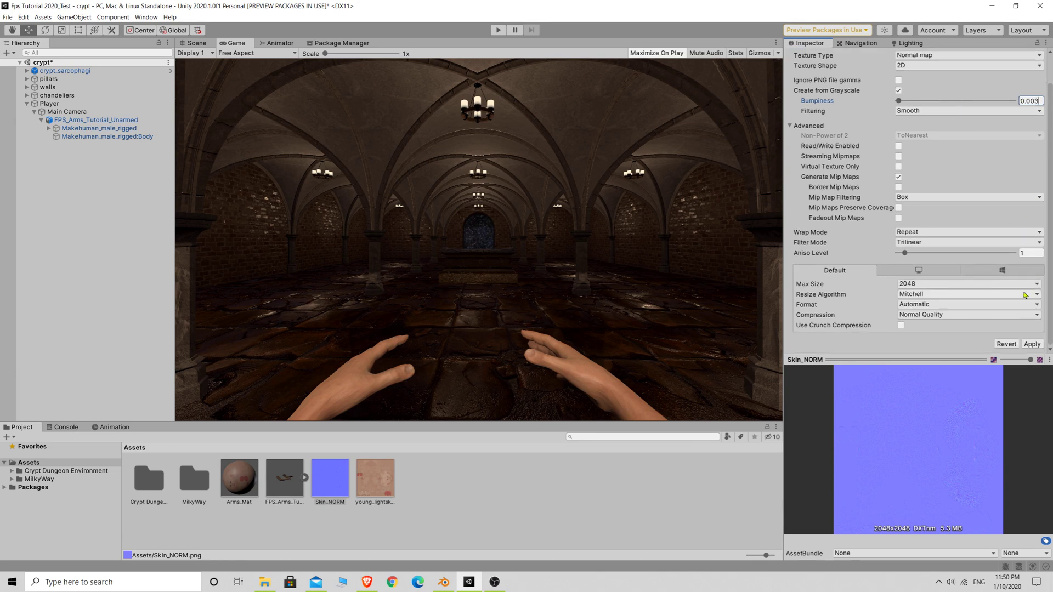
pyautogui.click(1031, 344)
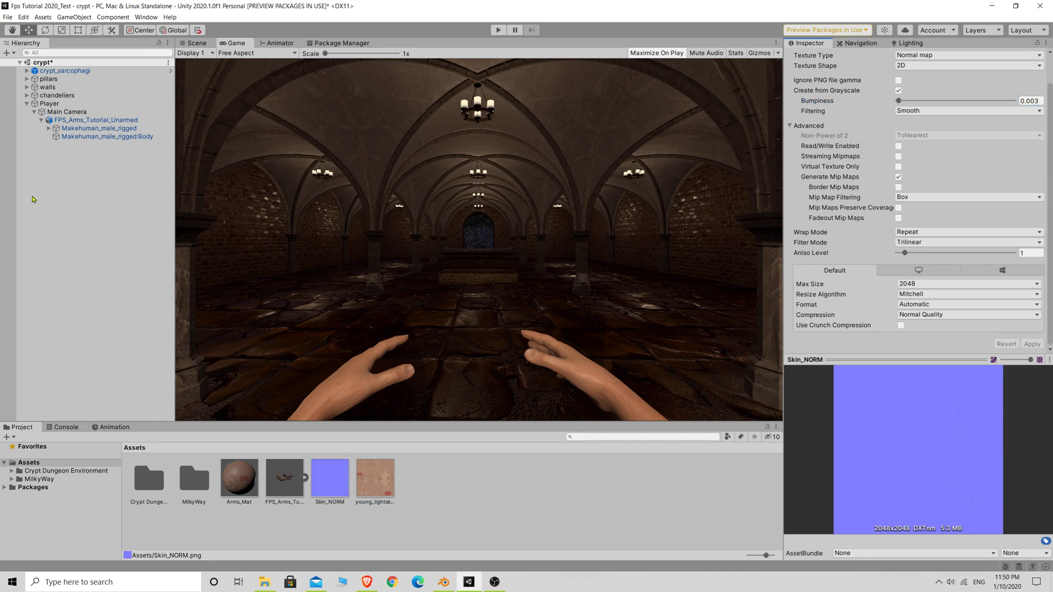
pyautogui.click(34, 112)
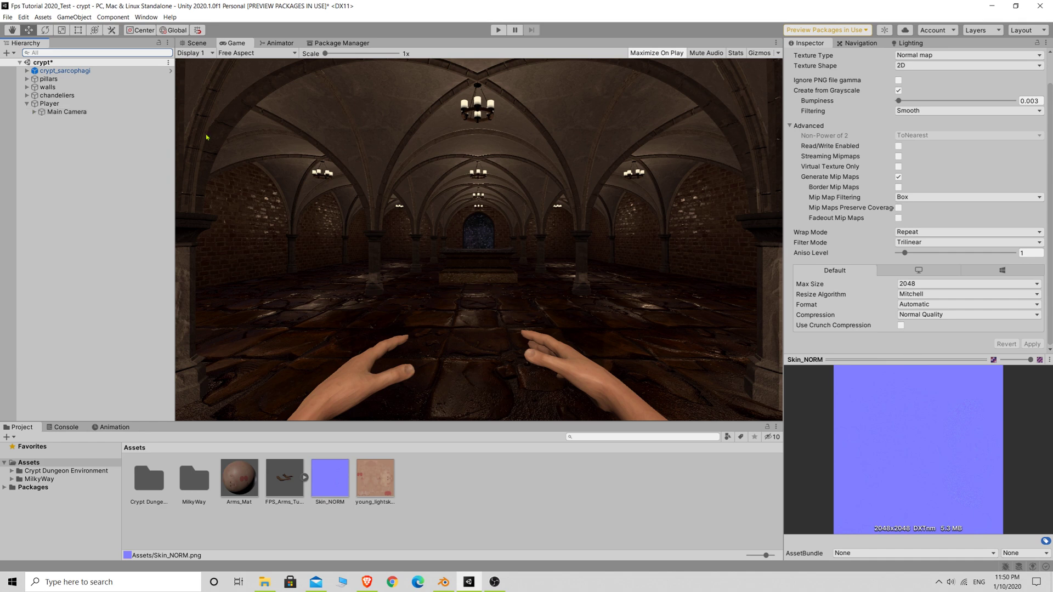
pyautogui.click(27, 104)
pyautogui.click(329, 477)
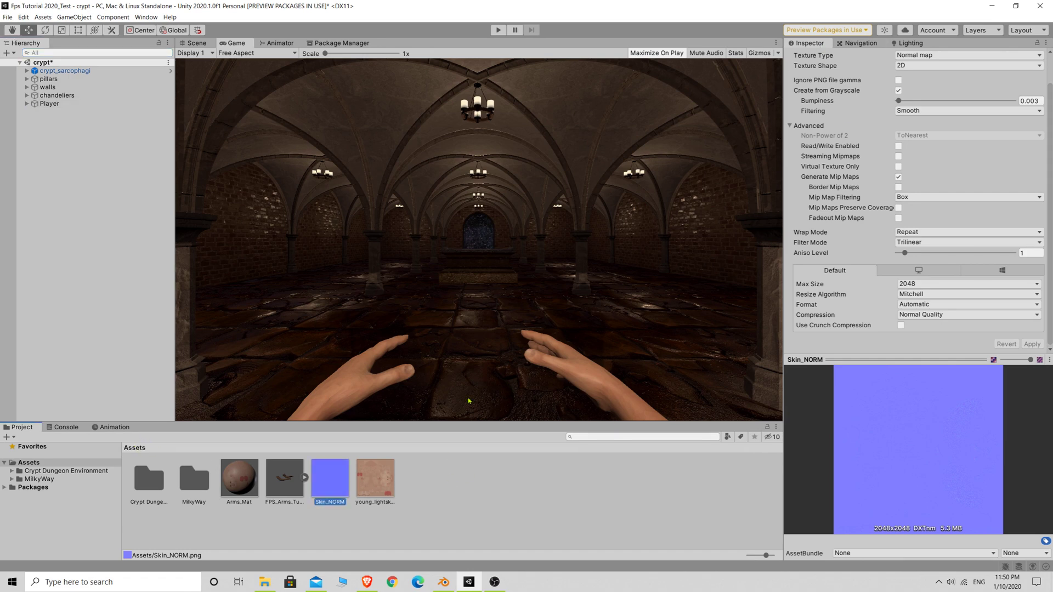
# - In the Scene view, add an Animator component to FPS_Arms_Tutorial_Unarmed under the Player's Main Camera
pyautogui.click(193, 43)
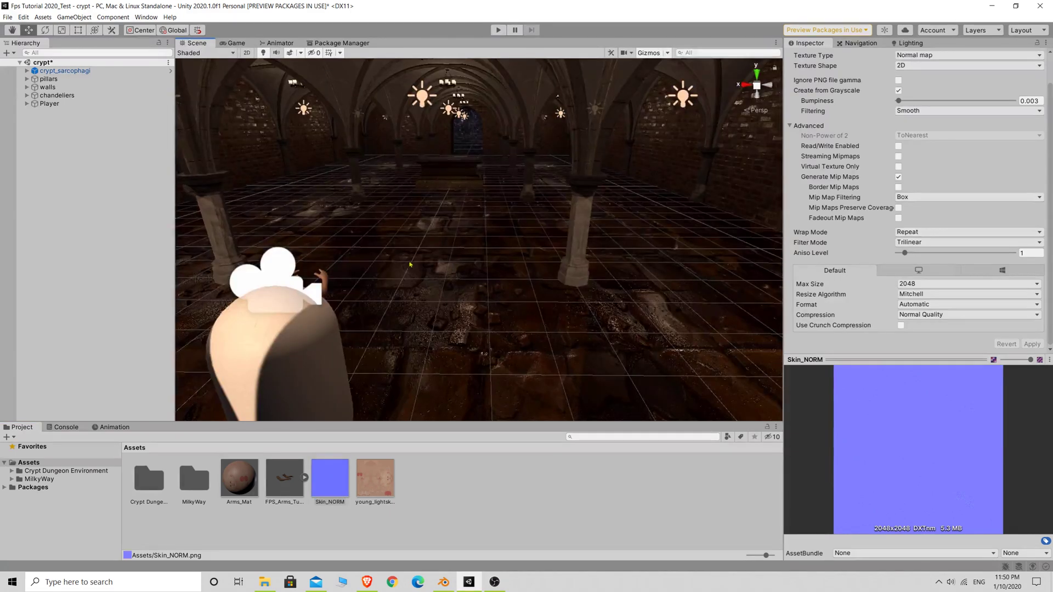
pyautogui.moveTo(410, 264); pyautogui.dragTo(231, 258, button='right')
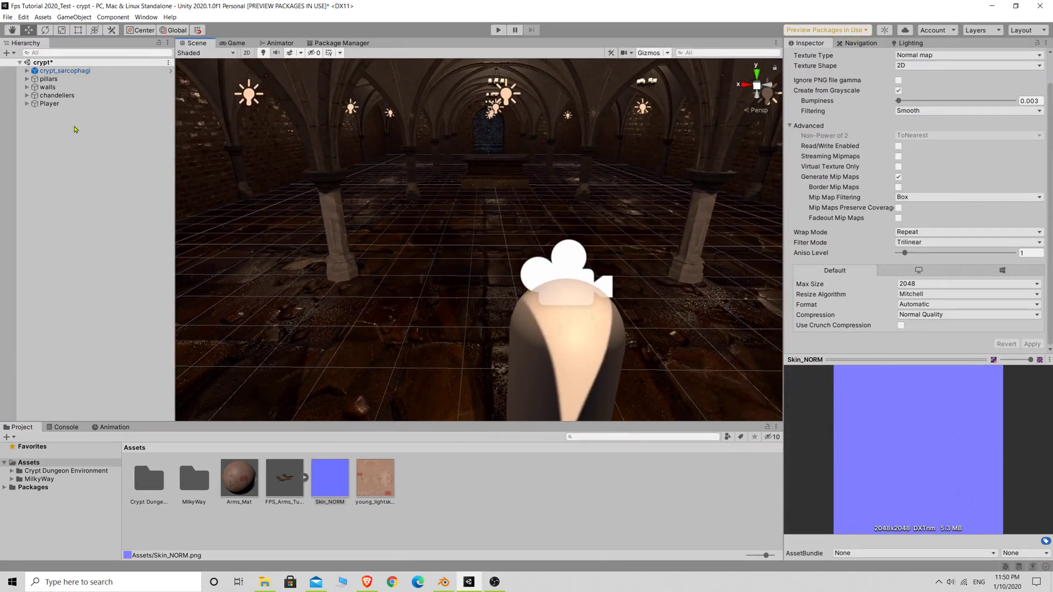
pyautogui.click(48, 104)
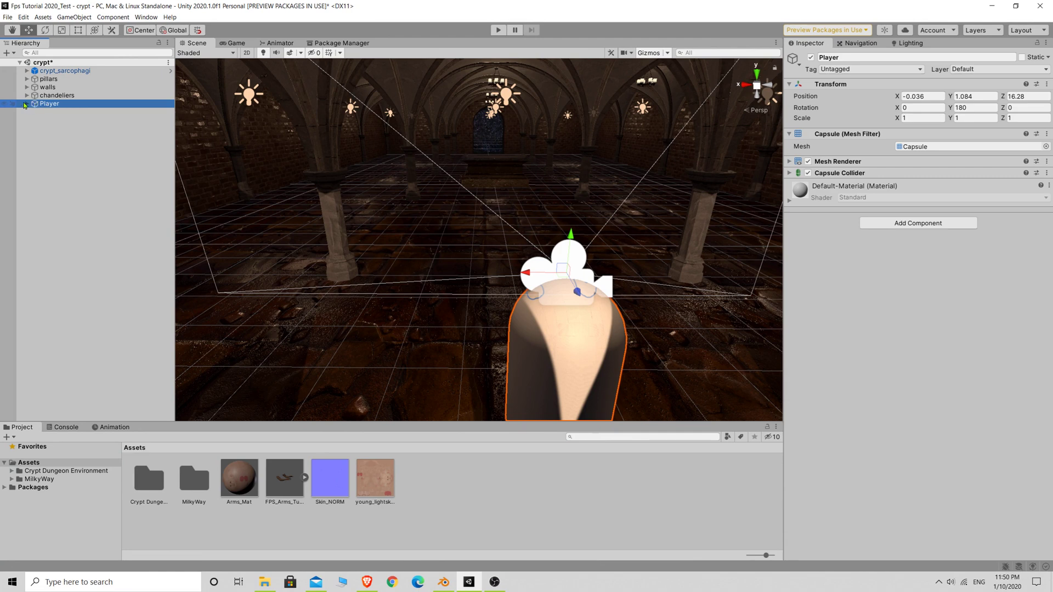
pyautogui.click(26, 104)
pyautogui.click(33, 112)
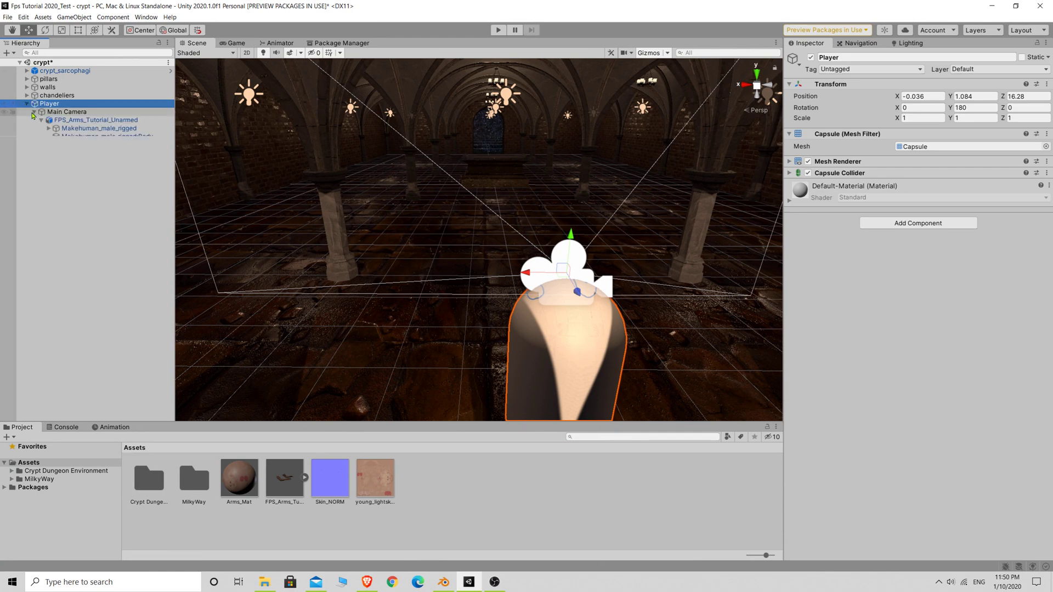
pyautogui.click(87, 120)
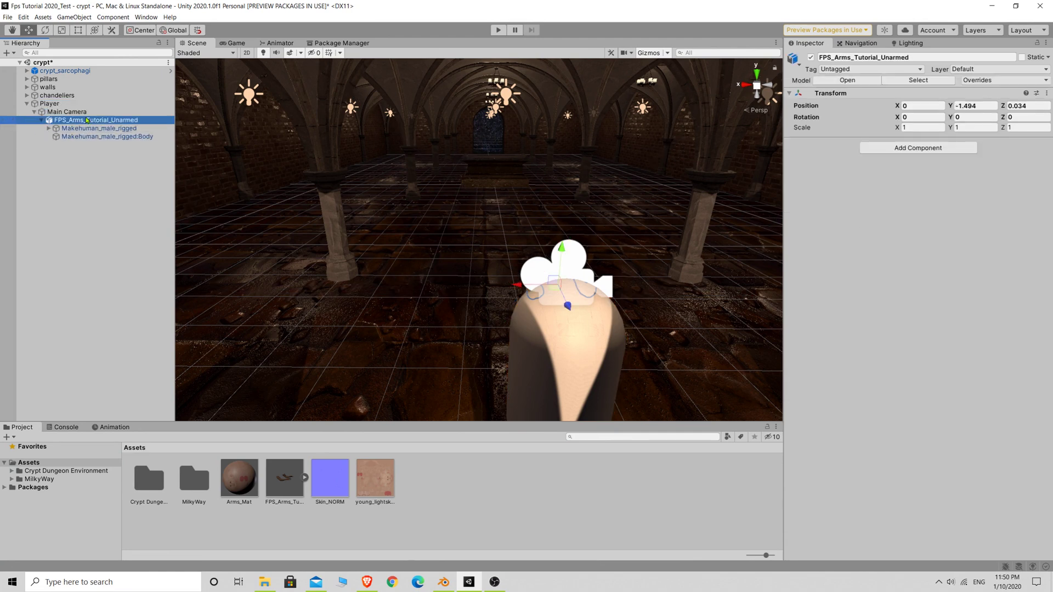
pyautogui.click(41, 121)
pyautogui.click(880, 148)
pyautogui.write('anima')
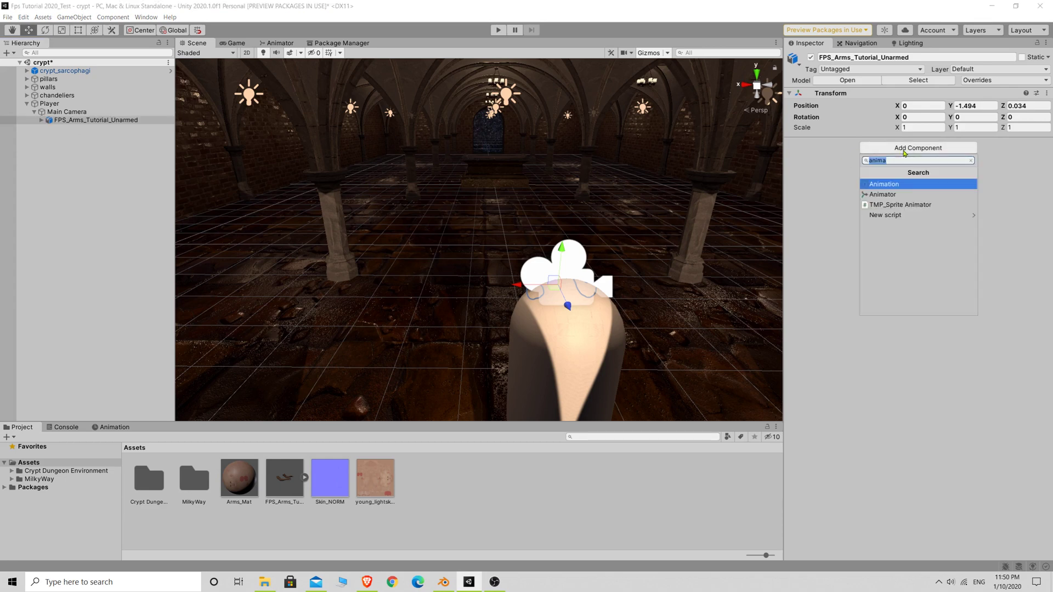
pyautogui.doubleClick(888, 161)
pyautogui.click(881, 194)
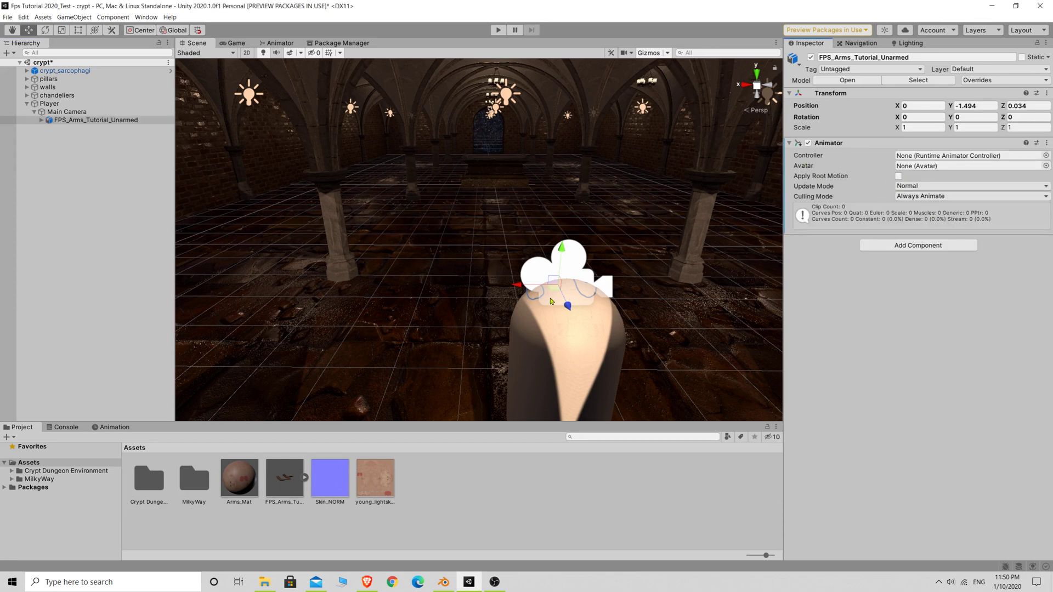
# - Create an Animator Controller named Unarmed in Assets and open it for editing
pyautogui.rightClick(477, 488)
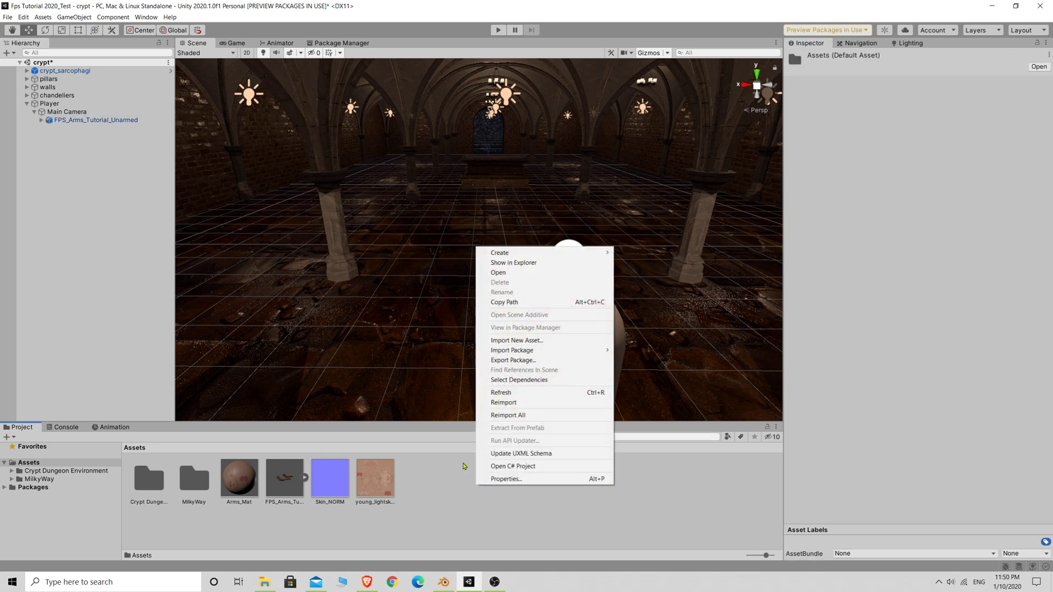
pyautogui.moveTo(520, 252)
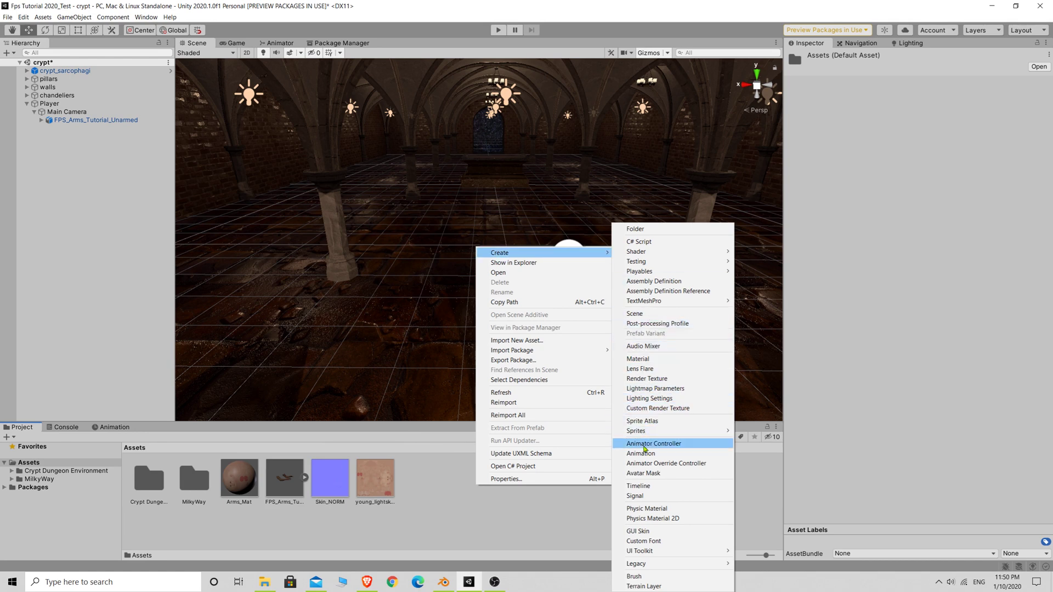
pyautogui.click(644, 448)
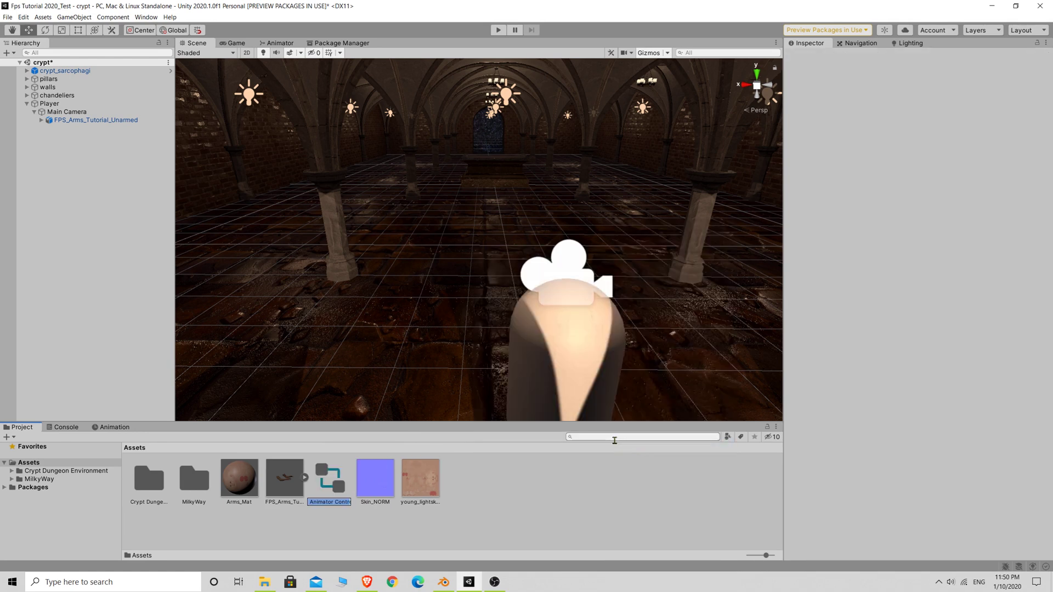
pyautogui.write('Unarmed')
pyautogui.press('Return')
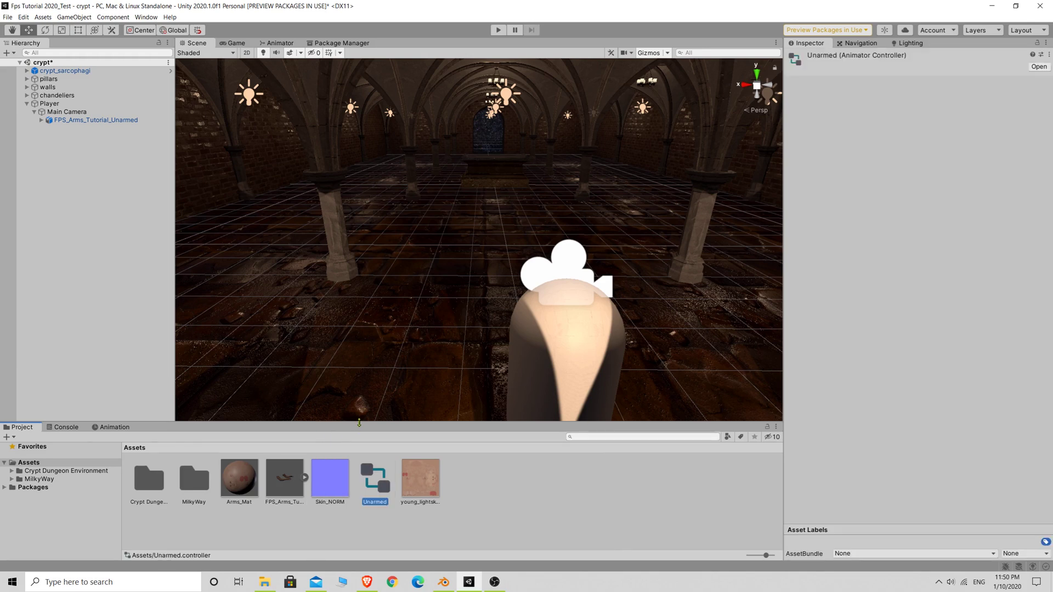
pyautogui.doubleClick(376, 483)
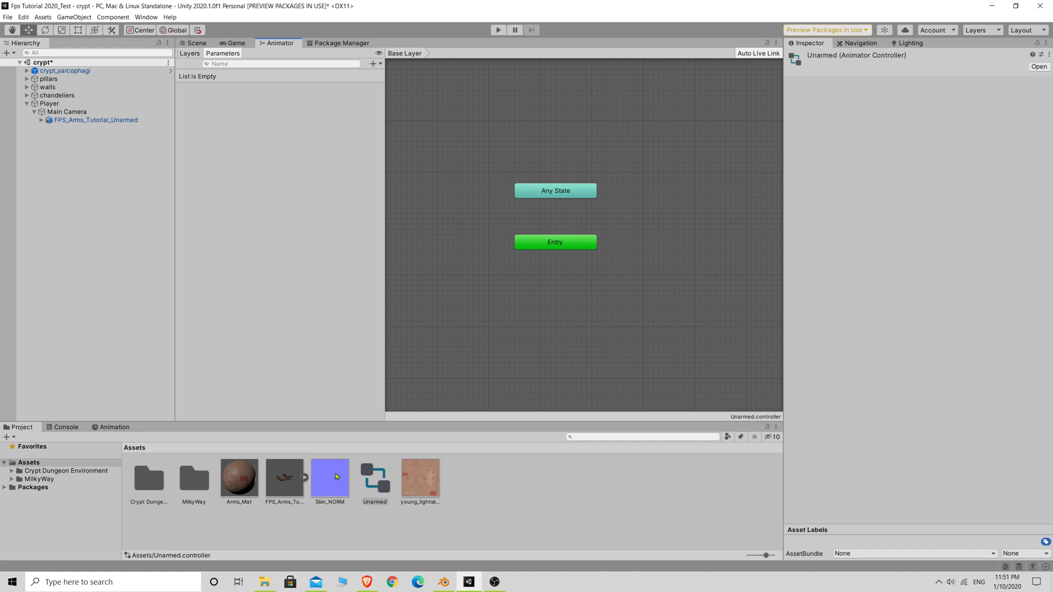
# - Add the arms model's Idle_Unarmed clip as the default state, with Entry directly below it and Any State moved to the graph's upper left
pyautogui.click(305, 477)
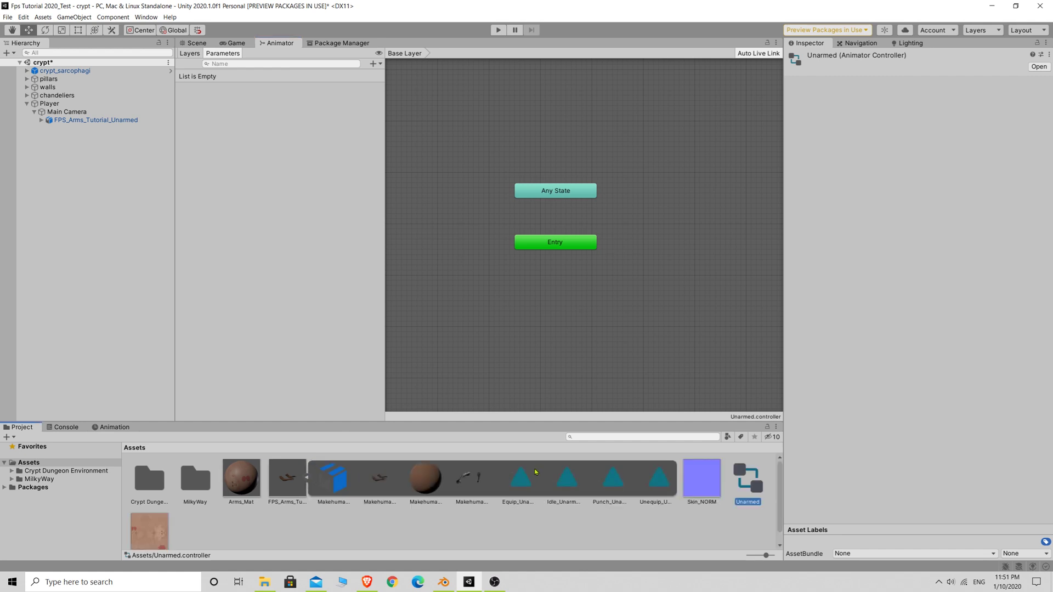
pyautogui.moveTo(568, 483); pyautogui.dragTo(611, 270)
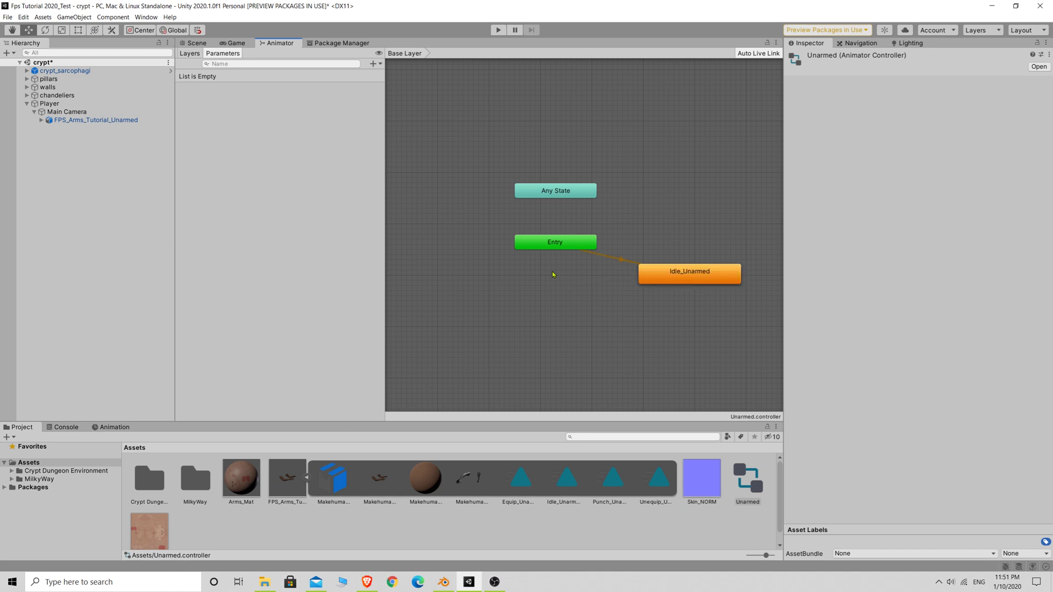
pyautogui.moveTo(557, 246); pyautogui.dragTo(567, 341)
pyautogui.moveTo(685, 273); pyautogui.dragTo(567, 266)
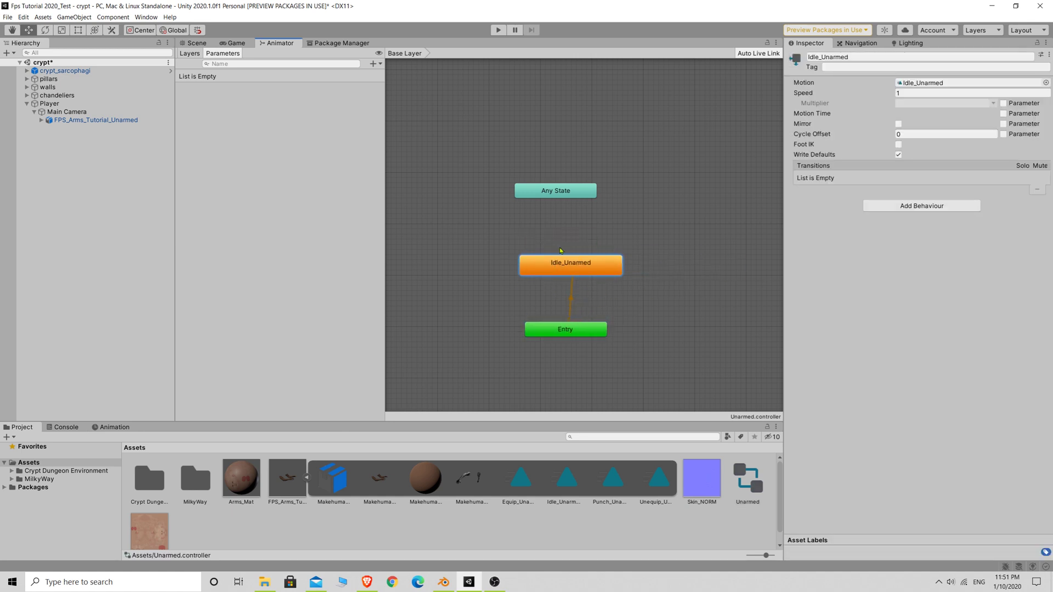
pyautogui.click(556, 191)
pyautogui.moveTo(556, 191); pyautogui.dragTo(438, 116)
pyautogui.moveTo(578, 328); pyautogui.dragTo(582, 332)
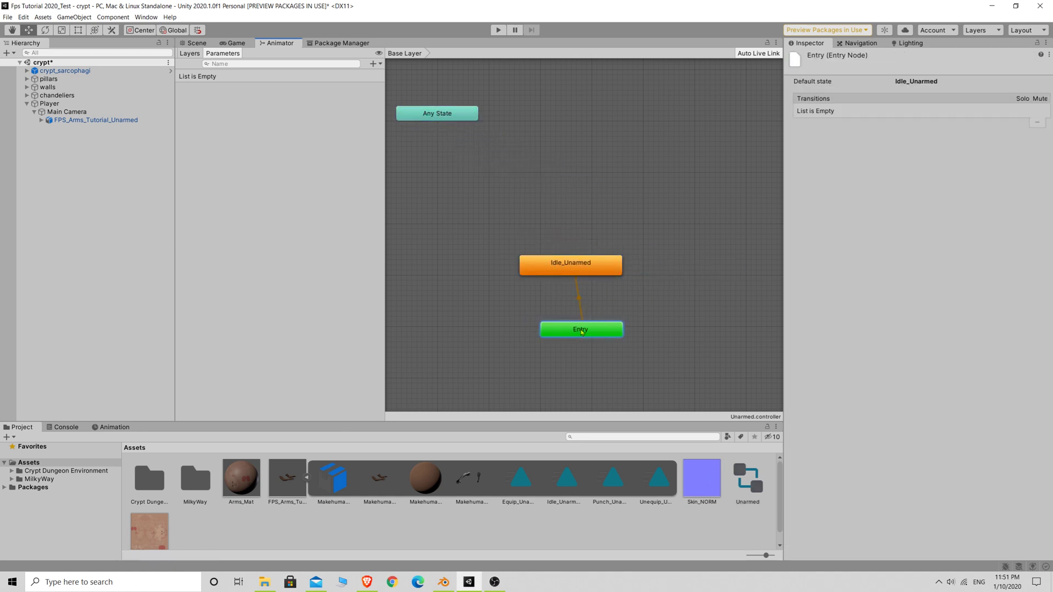
pyautogui.moveTo(564, 271); pyautogui.dragTo(577, 271)
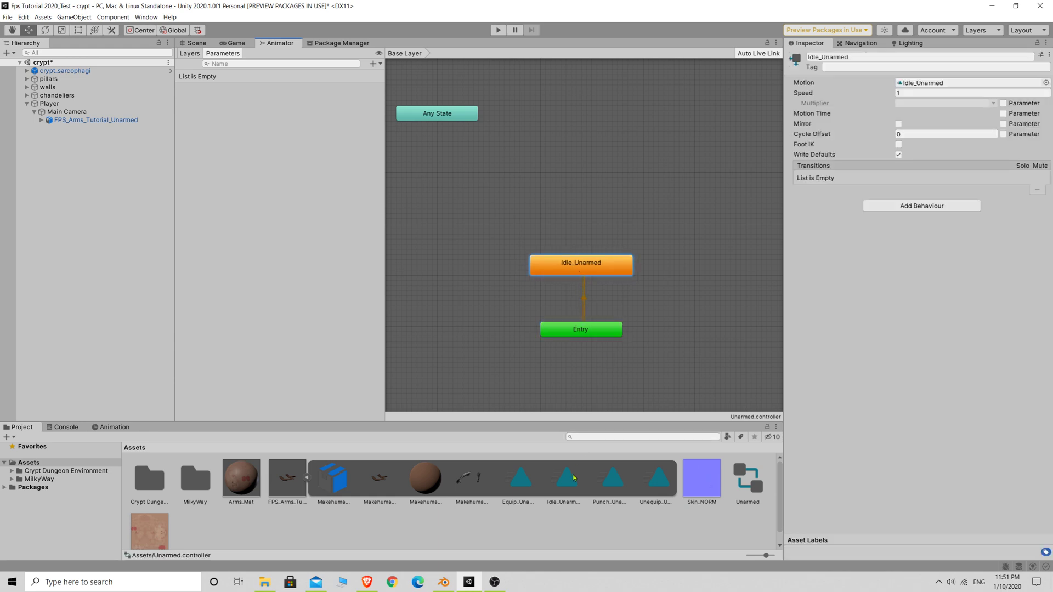
# - Add the Equip_Unarmed, Unequip_Unarmed and Punch_Unarmed clips as states and spread them around Any State without overlaps
pyautogui.moveTo(518, 484); pyautogui.dragTo(576, 142)
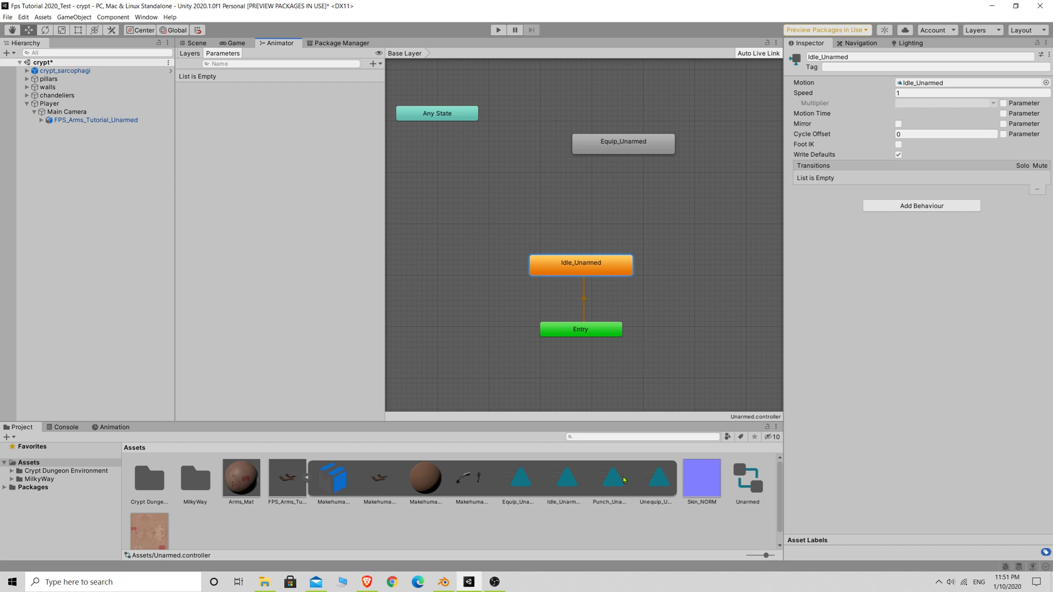
pyautogui.moveTo(662, 483); pyautogui.dragTo(504, 181)
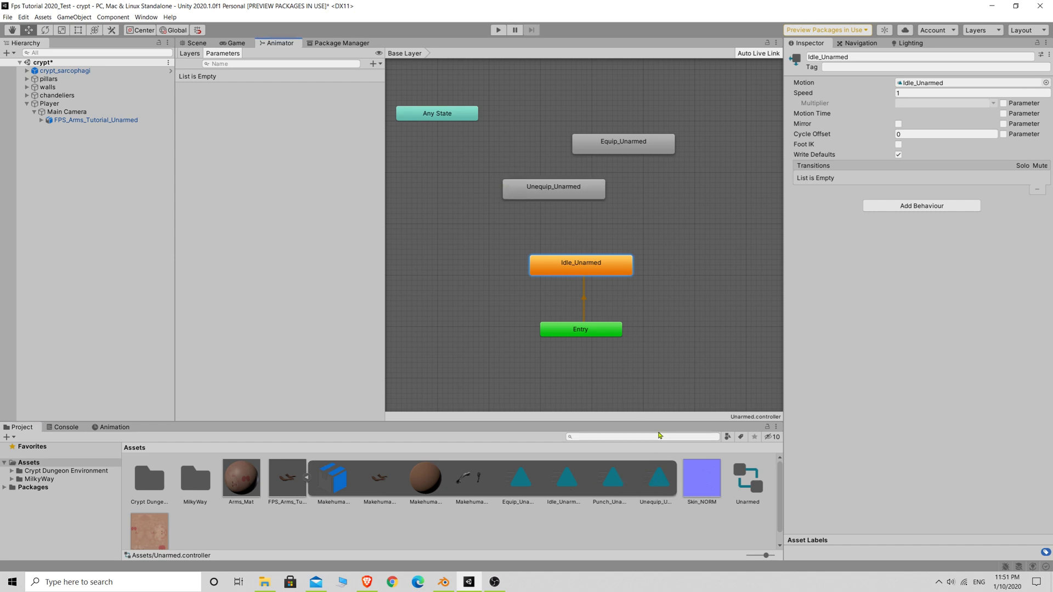
pyautogui.moveTo(601, 471); pyautogui.dragTo(446, 241)
pyautogui.click(445, 119)
pyautogui.moveTo(446, 120); pyautogui.dragTo(455, 155)
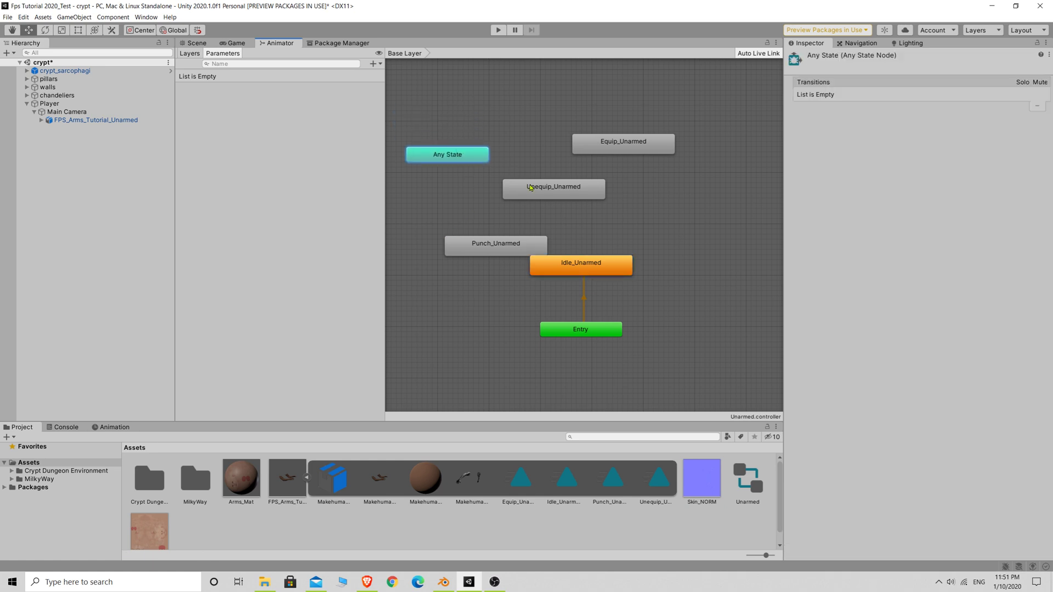
pyautogui.moveTo(531, 187); pyautogui.dragTo(470, 99)
pyautogui.moveTo(605, 145); pyautogui.dragTo(584, 133)
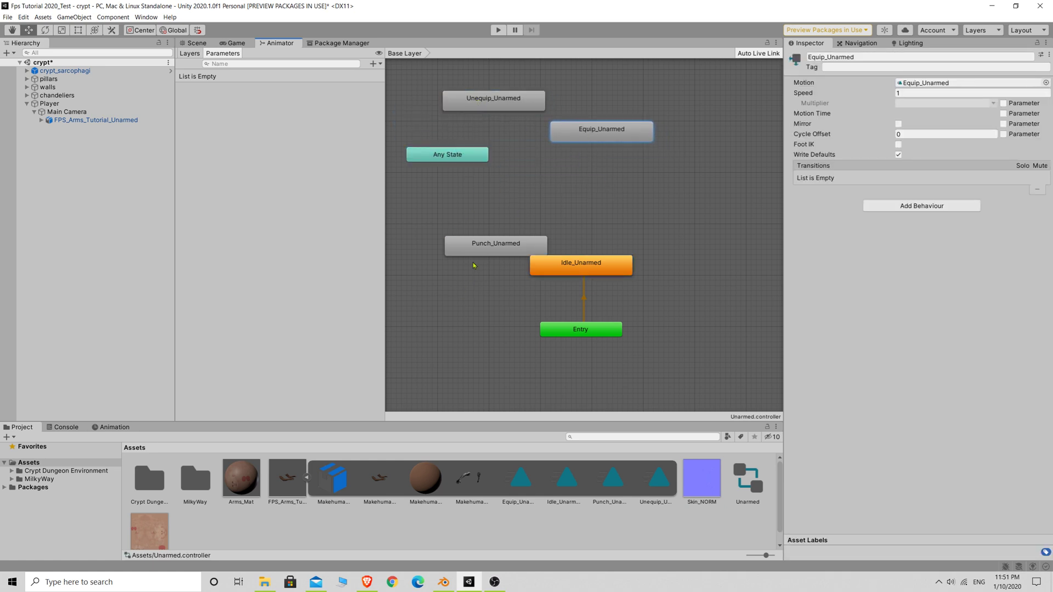
pyautogui.moveTo(476, 255); pyautogui.dragTo(499, 215)
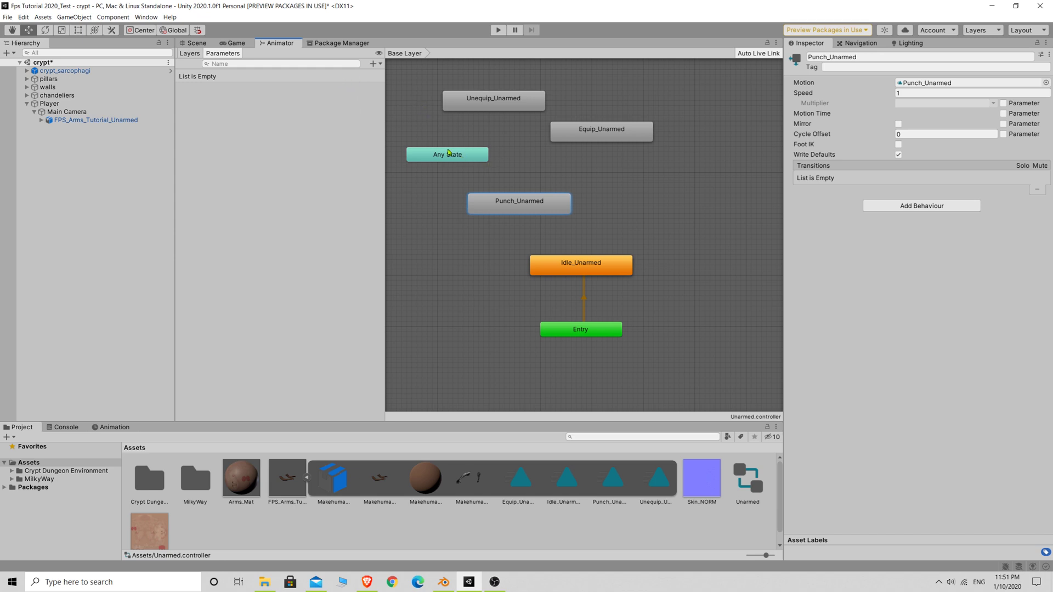
# - Add a trigger parameter named Punch to the Unarmed controller
pyautogui.click(190, 53)
pyautogui.click(222, 53)
pyautogui.click(374, 63)
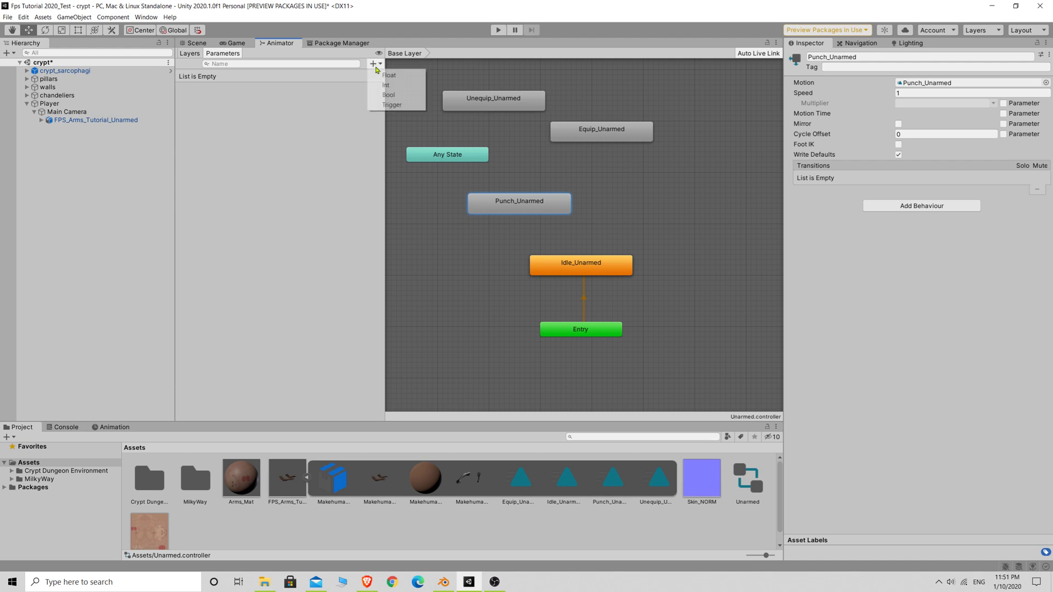
pyautogui.click(392, 104)
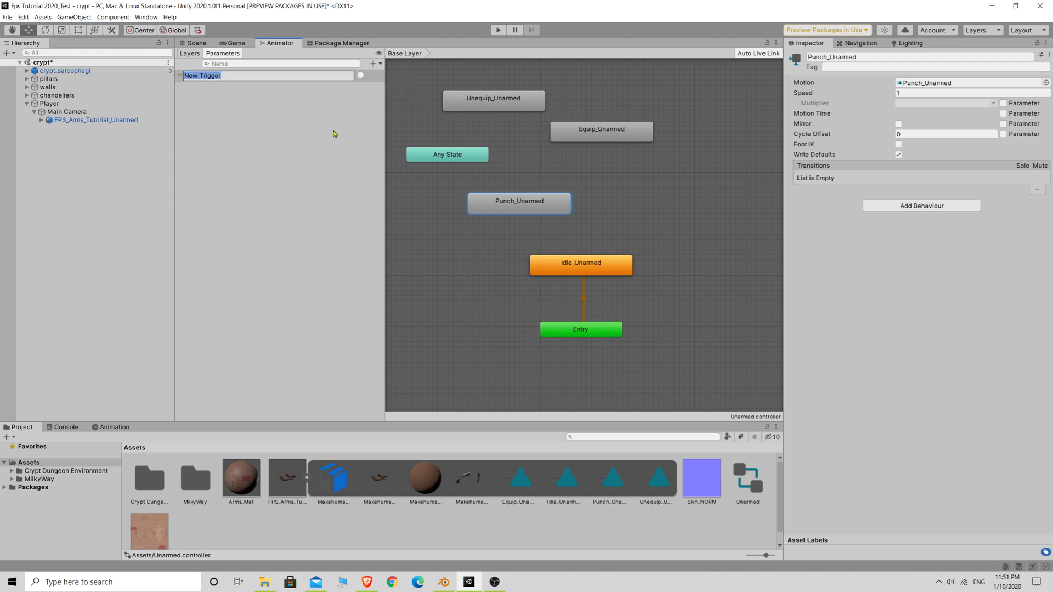
pyautogui.write('Punch')
pyautogui.press('Return')
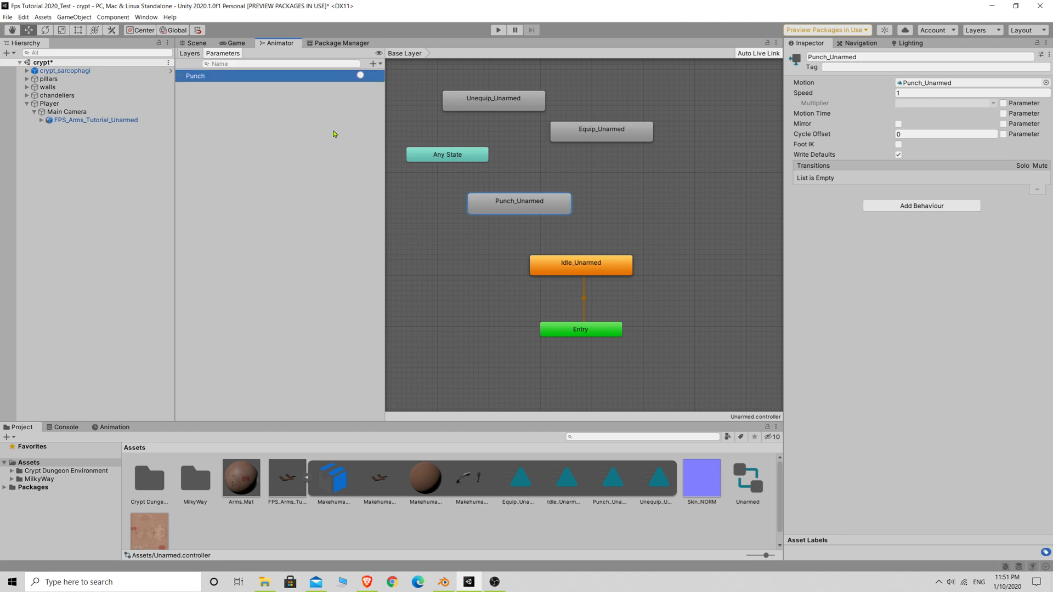
# - Add two more trigger parameters named Equip and Unequip
pyautogui.click(373, 63)
pyautogui.click(392, 104)
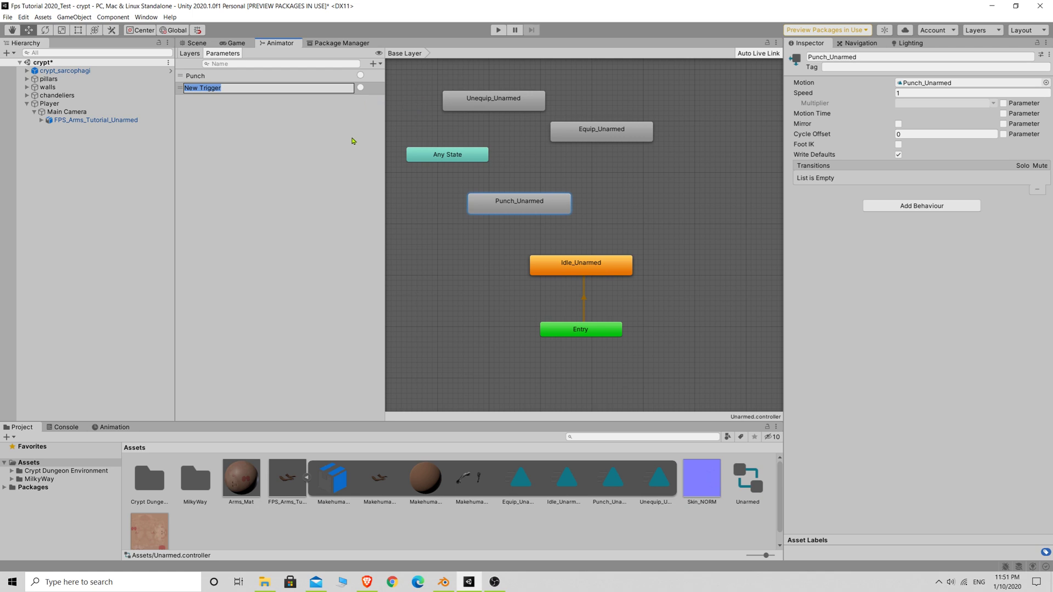
pyautogui.write('Equip')
pyautogui.press('Return')
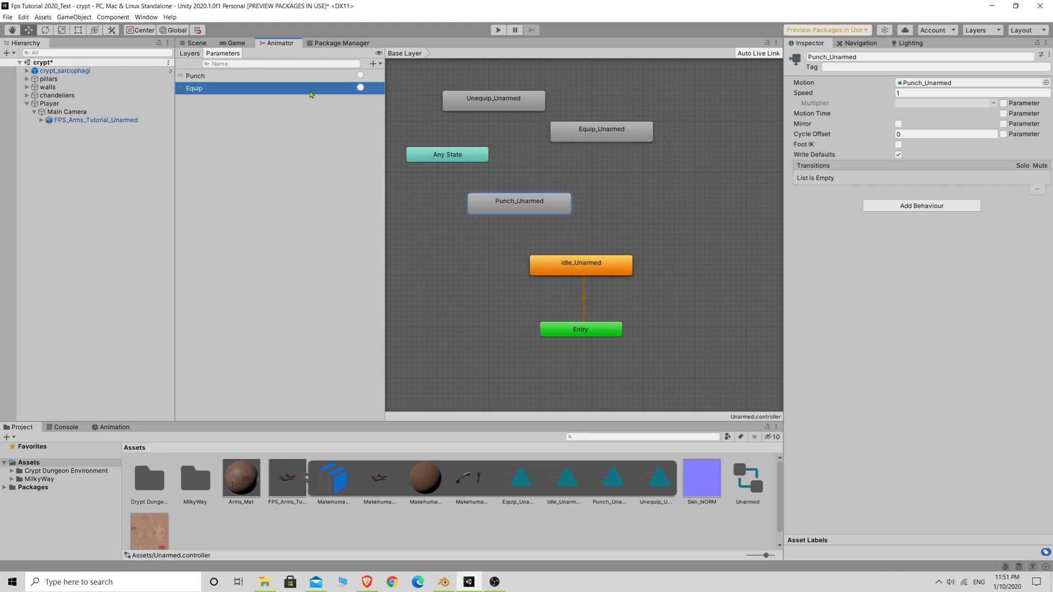
pyautogui.click(373, 64)
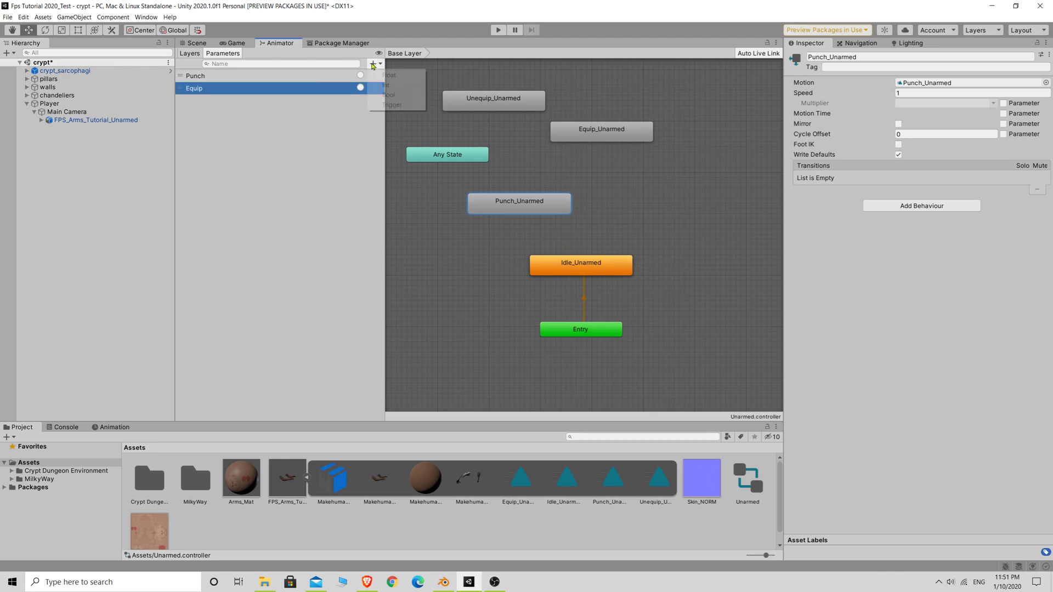
pyautogui.click(387, 104)
pyautogui.write('U')
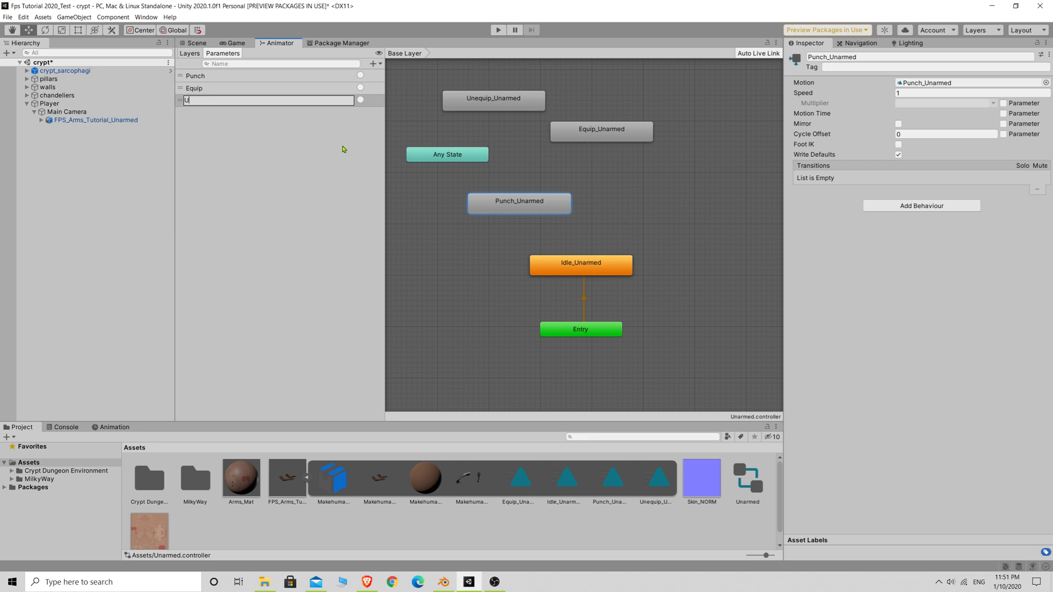
pyautogui.write('nequip')
pyautogui.press('Return')
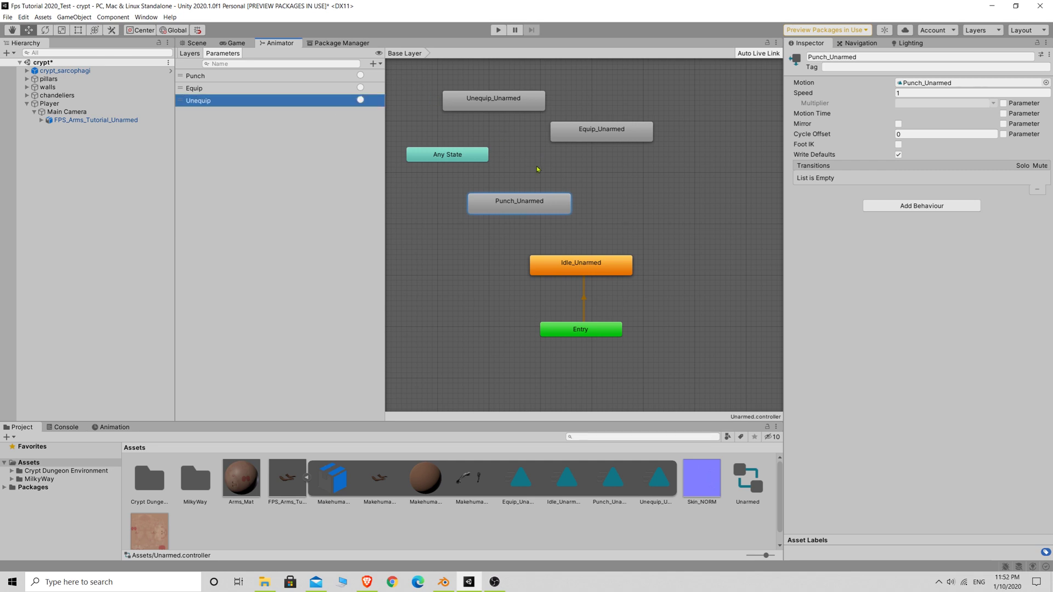
# - Add transitions from Any State to Punch_Unarmed and from Punch_Unarmed to Idle_Unarmed, with the Punch trigger as the first one's condition
pyautogui.rightClick(441, 155)
pyautogui.click(462, 159)
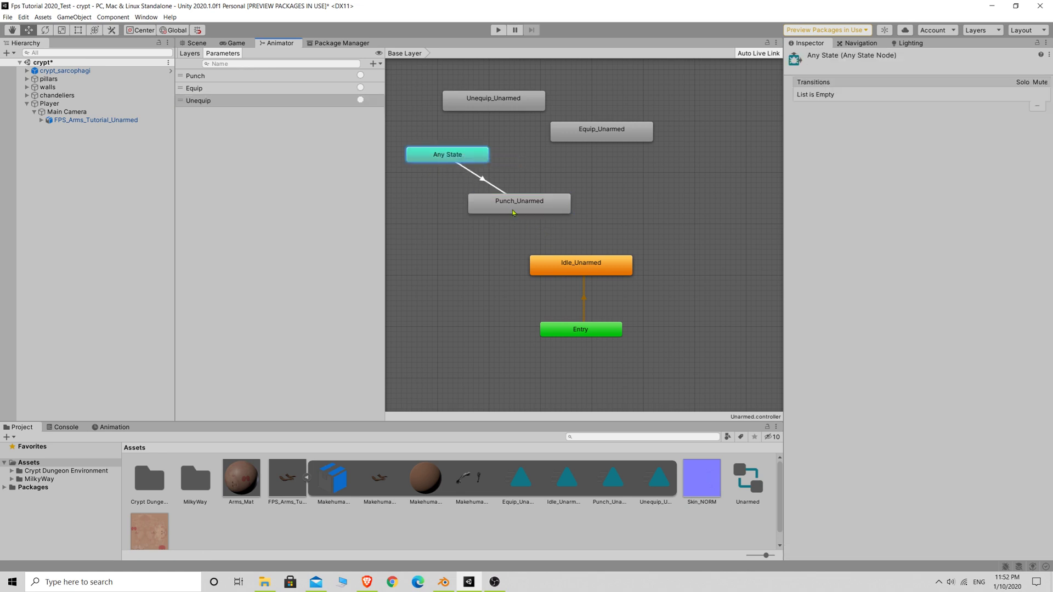
pyautogui.click(513, 212)
pyautogui.click(509, 212)
pyautogui.rightClick(509, 211)
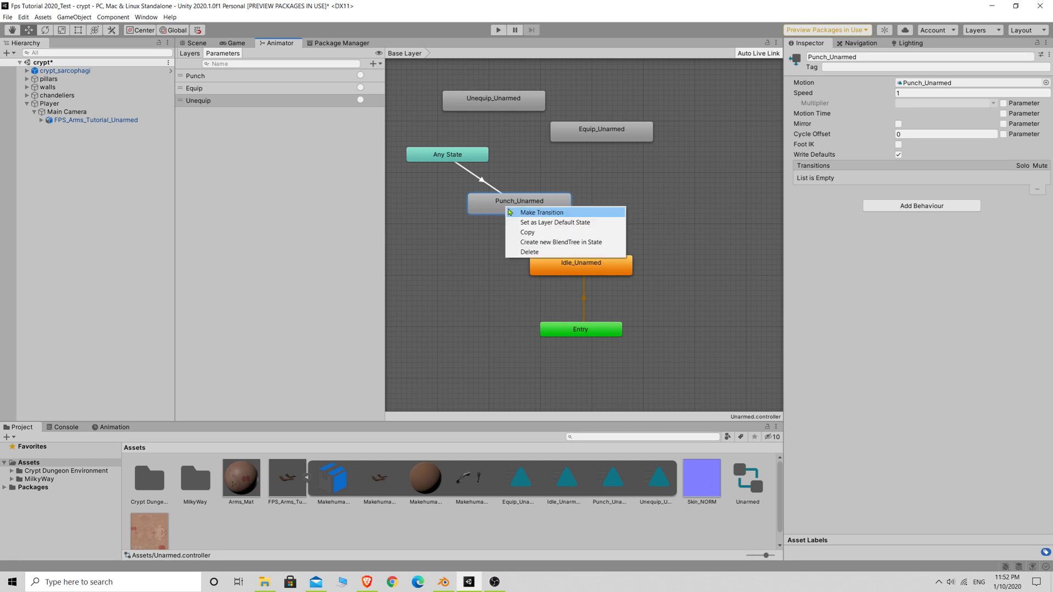
pyautogui.click(517, 214)
pyautogui.click(574, 270)
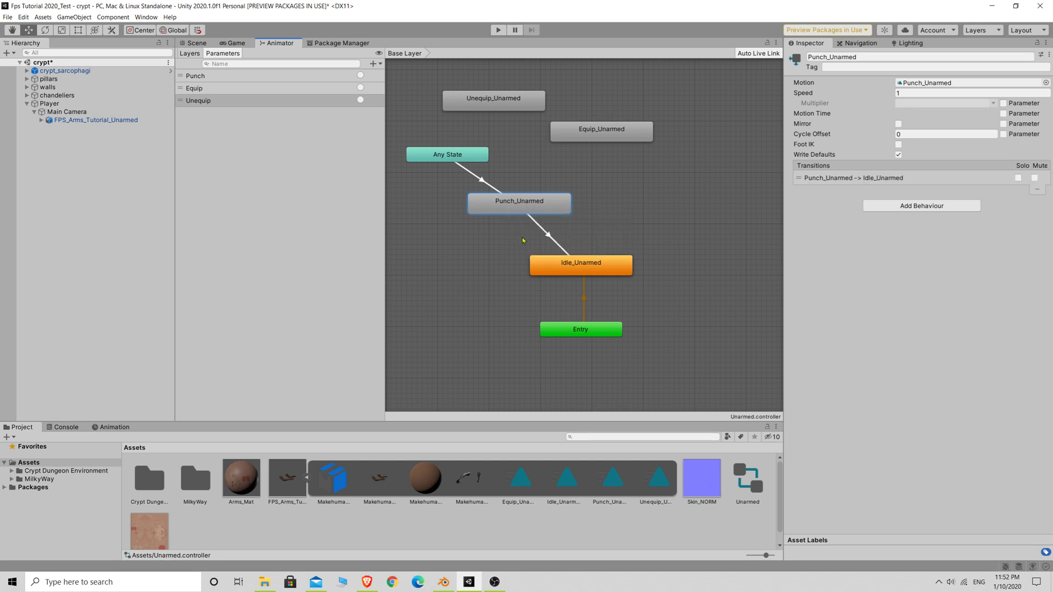
pyautogui.click(485, 181)
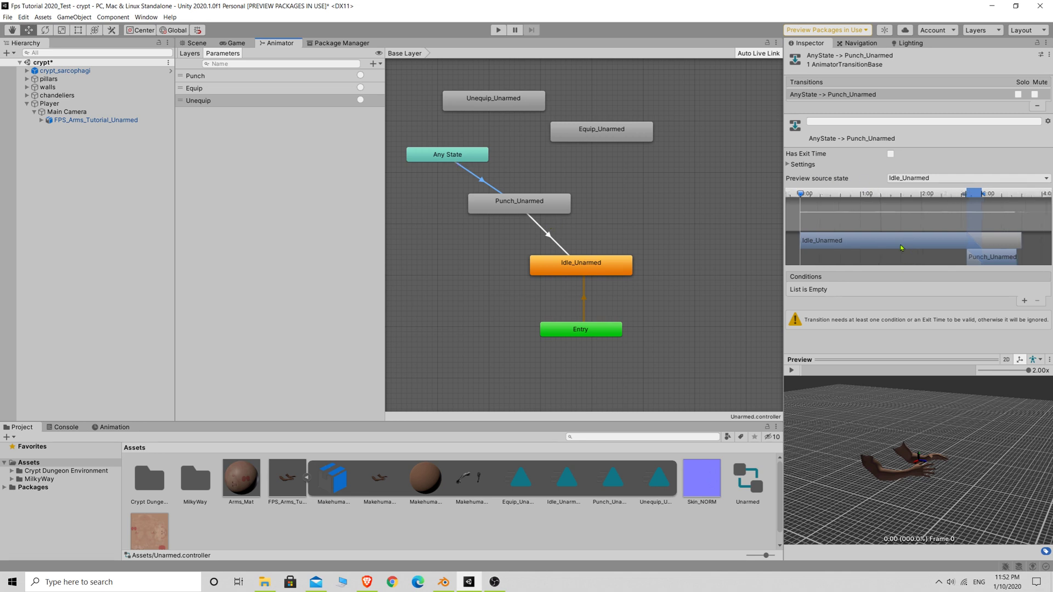
pyautogui.click(1023, 301)
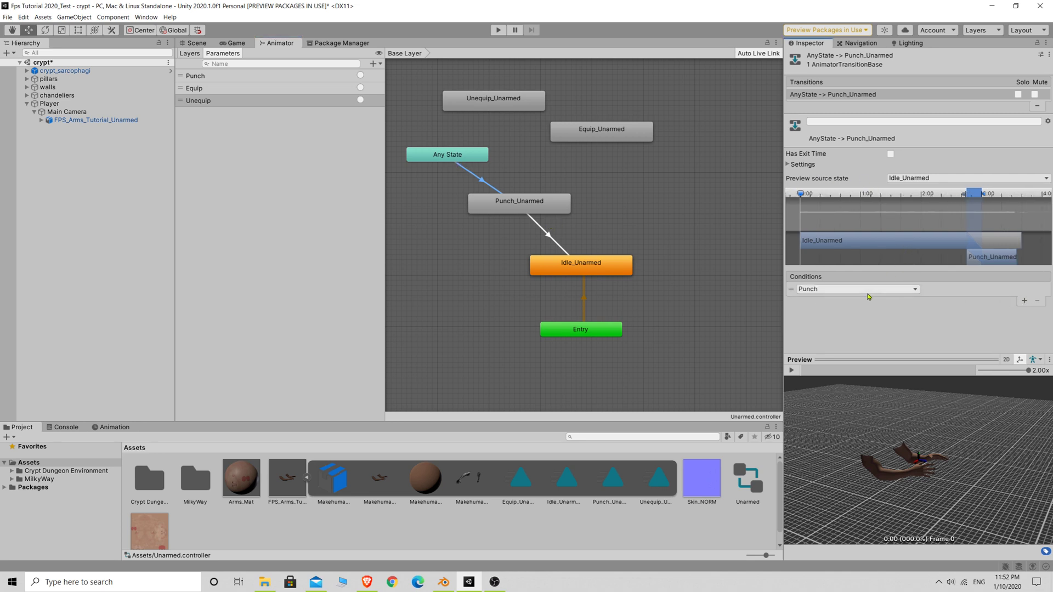
# - Add a transition from Any State to Equip_Unarmed, then place Unequip_Unarmed below Any State, Punch_Unarmed above Idle_Unarmed and Equip_Unarmed far right
pyautogui.rightClick(464, 154)
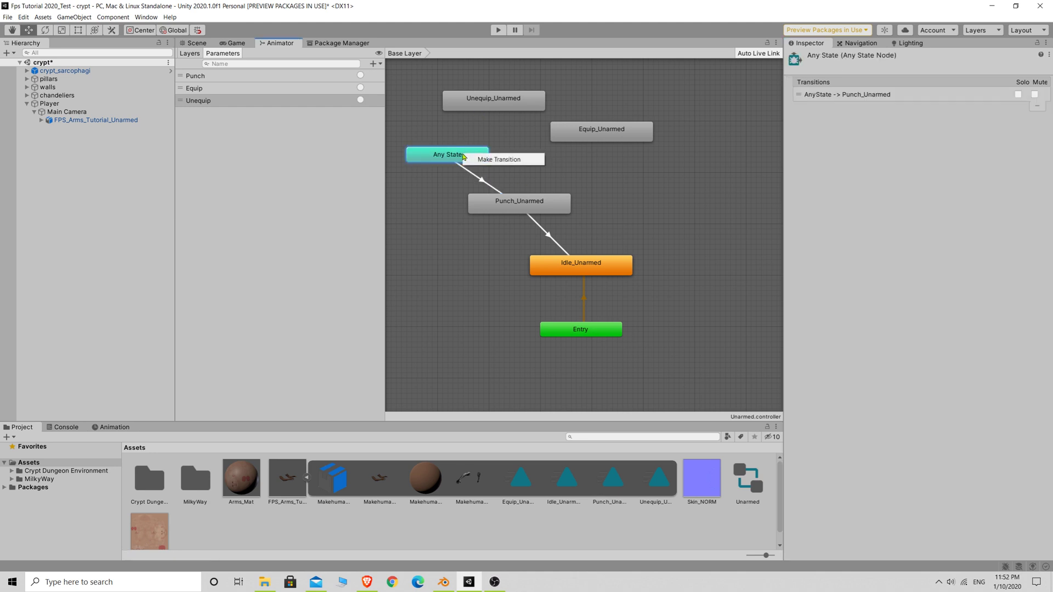
pyautogui.click(495, 158)
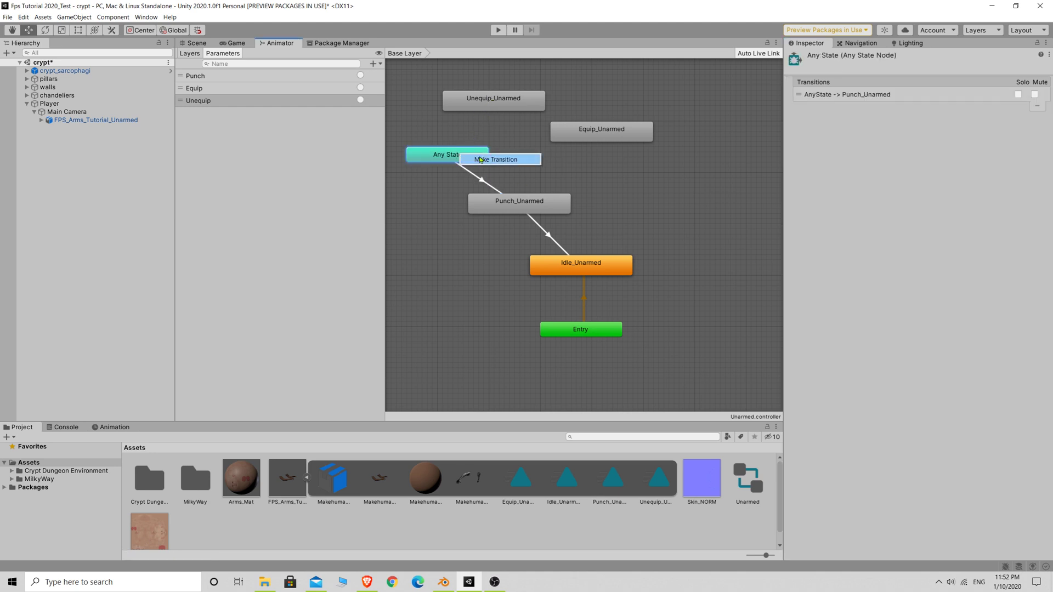
pyautogui.click(644, 140)
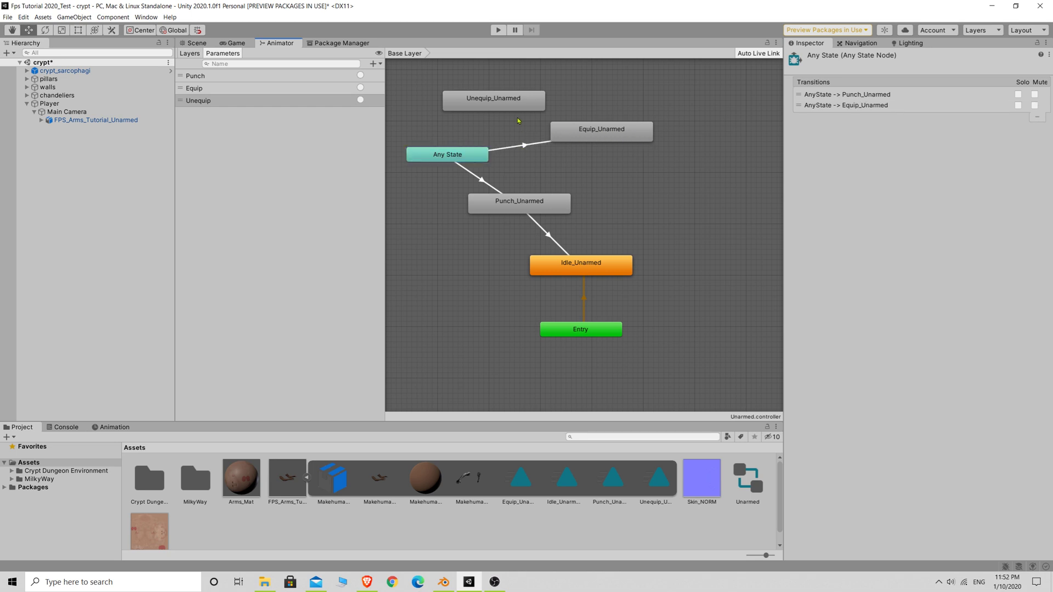
pyautogui.moveTo(510, 107); pyautogui.dragTo(468, 249)
pyautogui.moveTo(514, 205); pyautogui.dragTo(576, 189)
pyautogui.moveTo(591, 131); pyautogui.dragTo(709, 154)
# - Add the Equip trigger as the condition of the transition from Any State to Equip_Unarmed
pyautogui.click(536, 144)
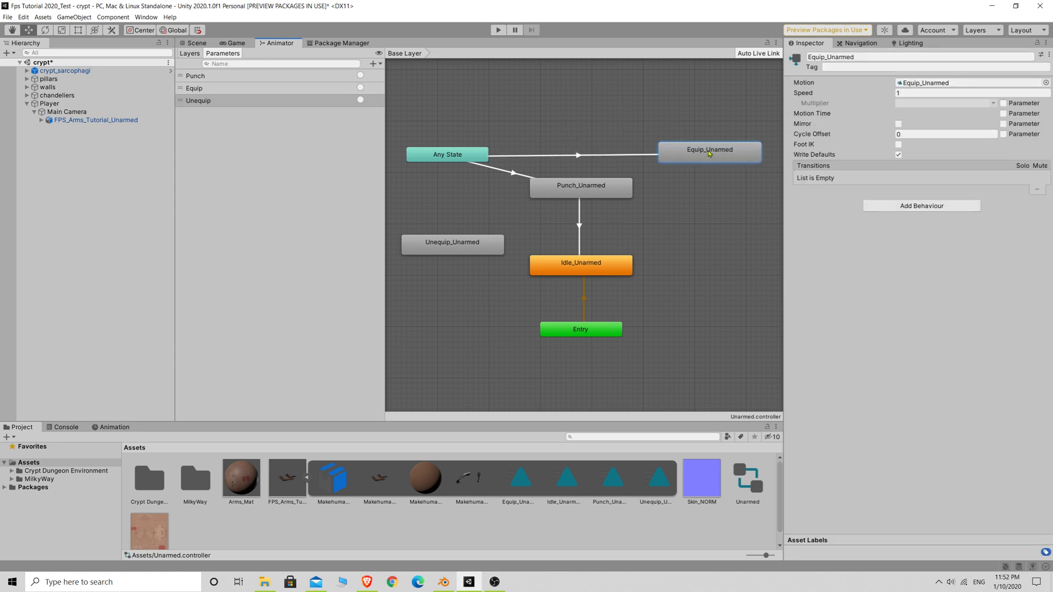
pyautogui.click(574, 157)
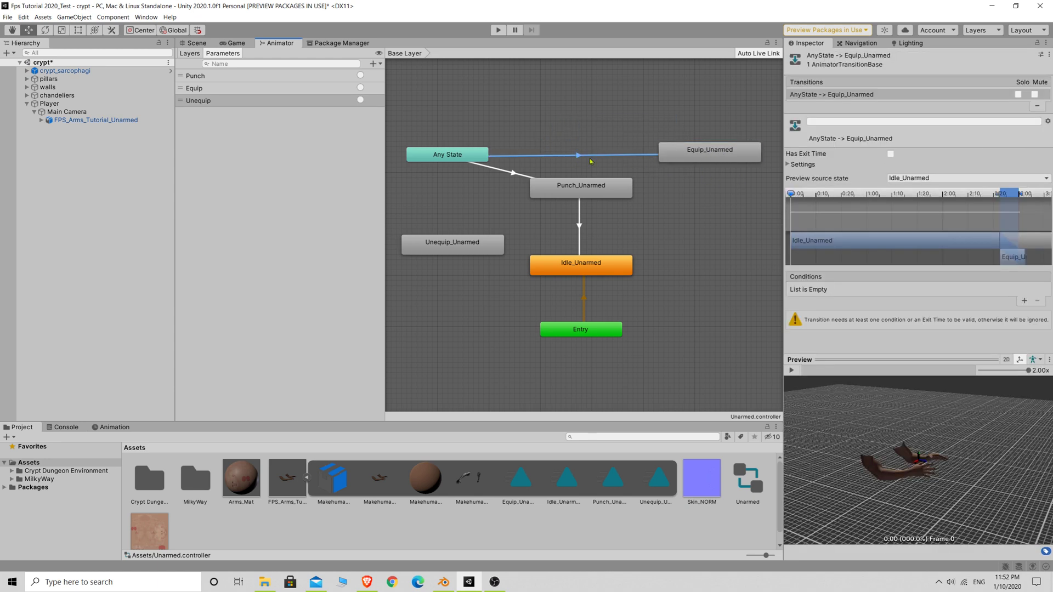
pyautogui.click(1024, 301)
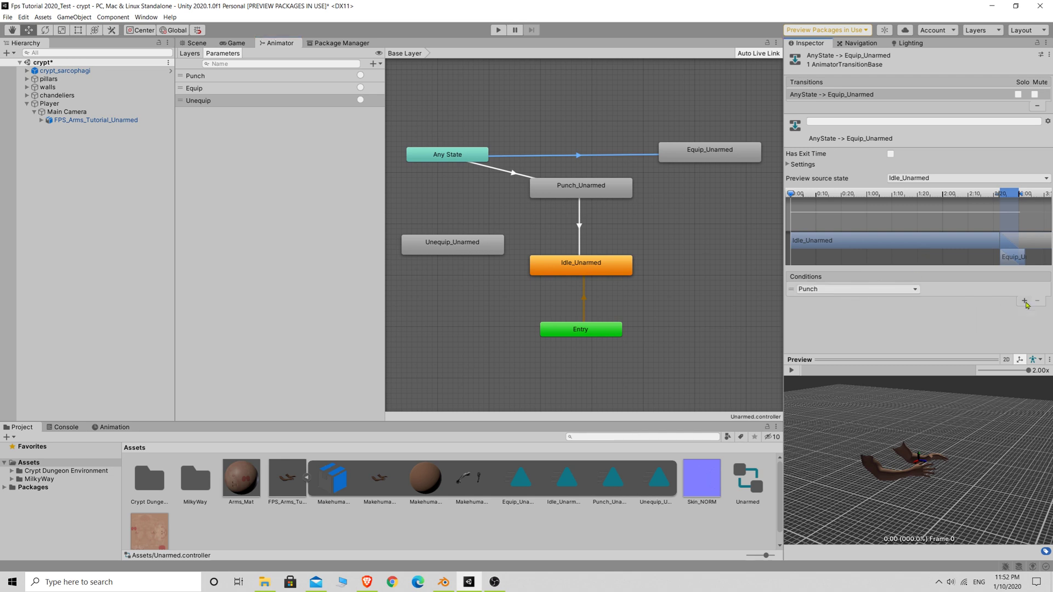
pyautogui.click(910, 290)
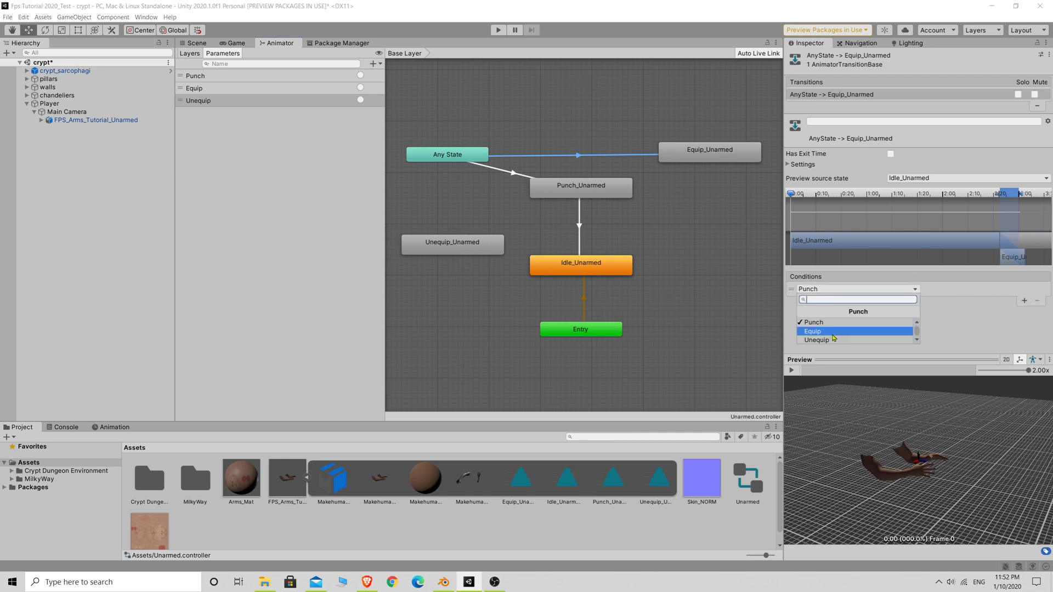
pyautogui.click(817, 328)
# - Add a transition from Equip_Unarmed to Idle_Unarmed and inspect its settings
pyautogui.rightClick(715, 154)
pyautogui.click(731, 160)
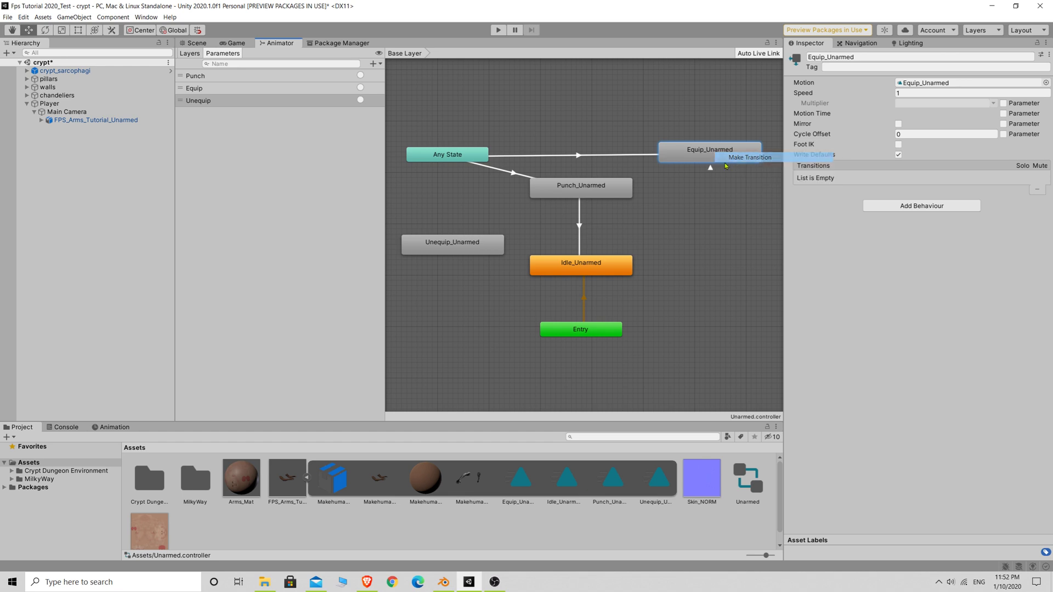
pyautogui.click(622, 259)
pyautogui.click(645, 208)
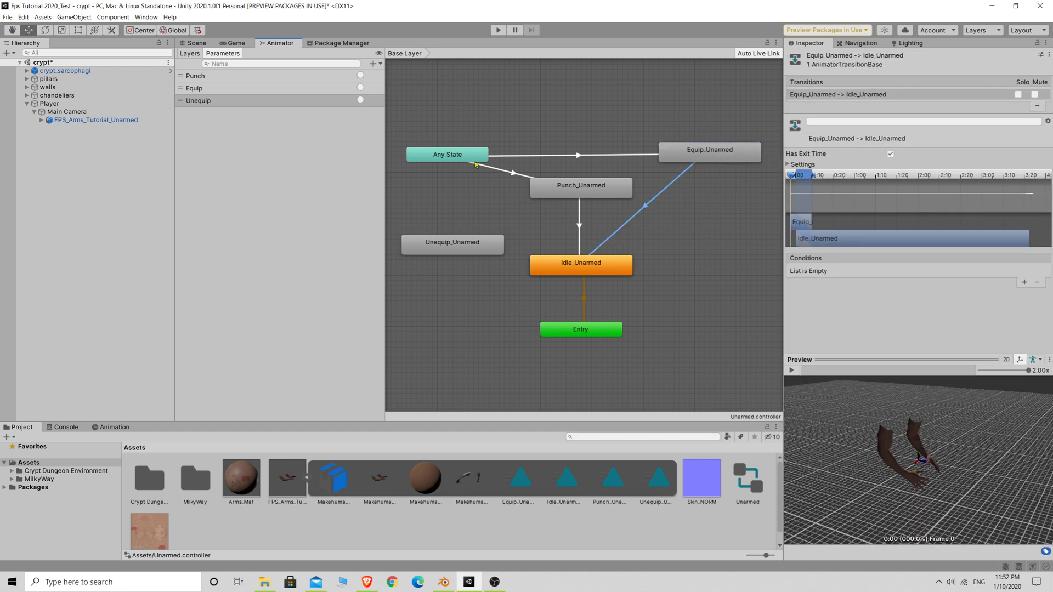
# - Add transitions from Any State to Unequip_Unarmed and on to Idle_Unarmed, with Unequip_Unarmed moved slightly up
pyautogui.rightClick(447, 155)
pyautogui.click(468, 160)
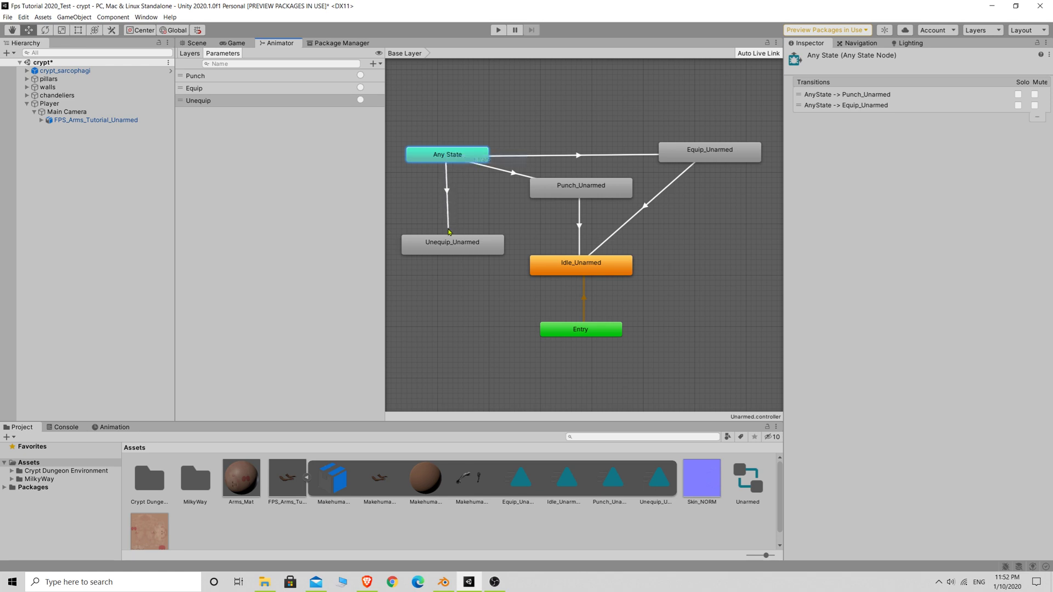
pyautogui.click(449, 242)
pyautogui.rightClick(460, 246)
pyautogui.click(488, 250)
pyautogui.click(541, 269)
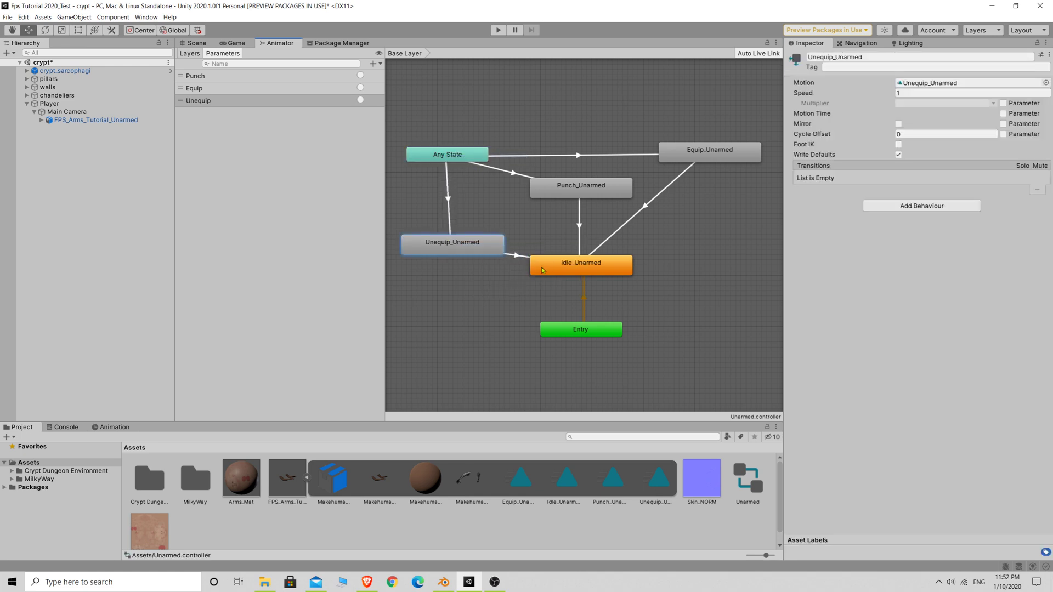
pyautogui.moveTo(452, 244); pyautogui.dragTo(452, 233)
# - Set the Unequip trigger as the condition of the Any State to Unequip_Unarmed transition and check the conditions of all three Any State transitions
pyautogui.click(446, 200)
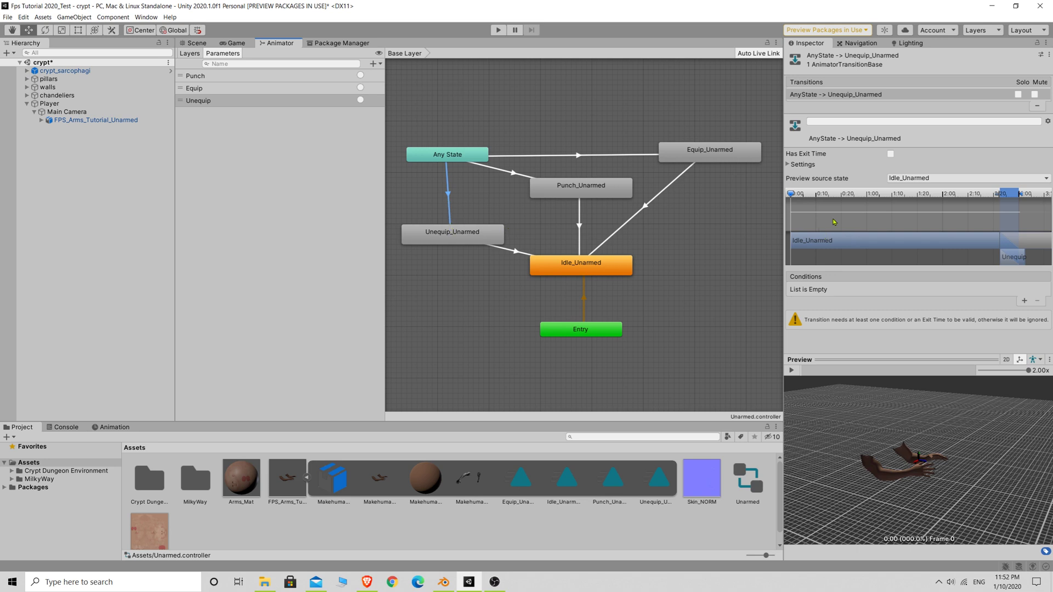
pyautogui.click(1023, 301)
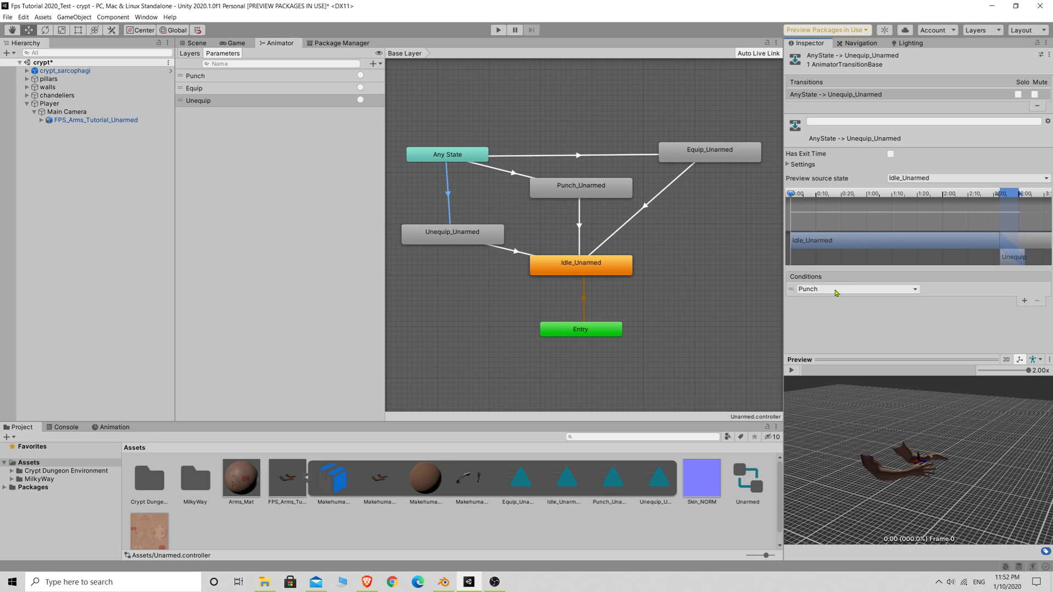
pyautogui.click(855, 289)
pyautogui.click(811, 340)
pyautogui.click(574, 156)
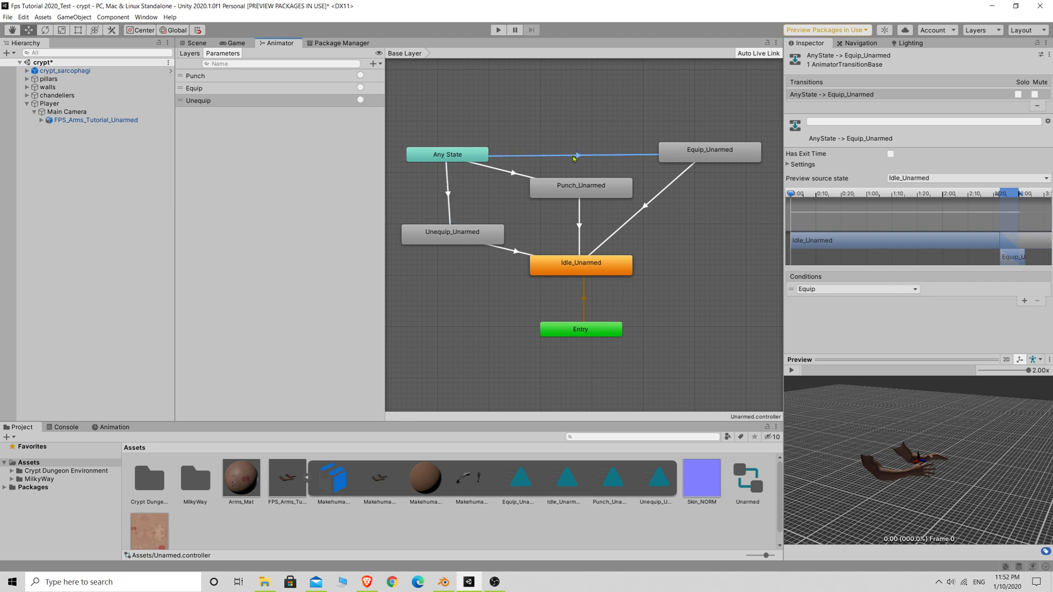
pyautogui.click(449, 196)
pyautogui.click(513, 174)
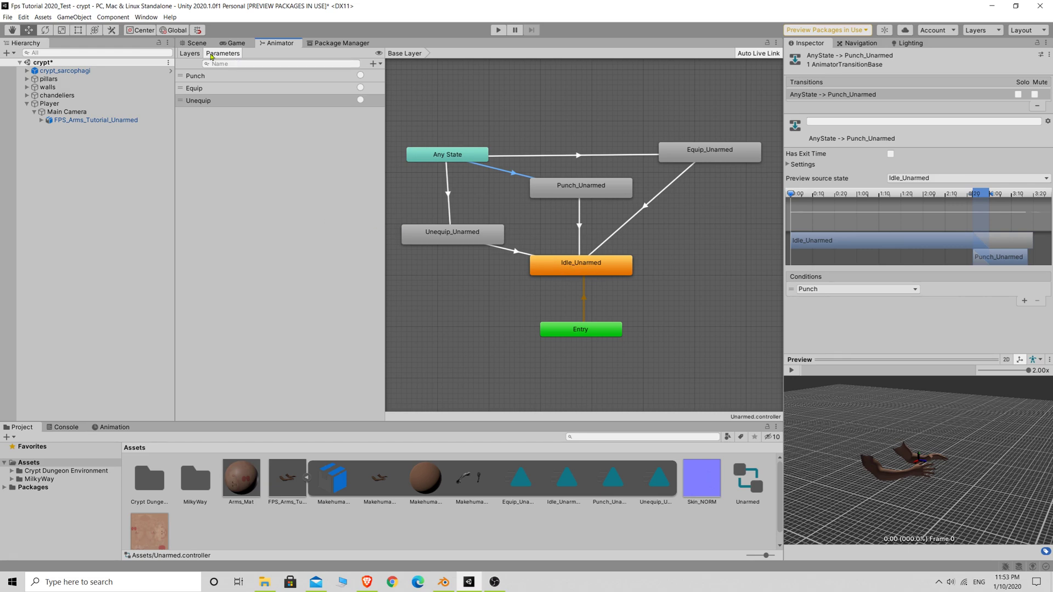
# - Assign the Unarmed controller to the Animator component of FPS_Arms_Tutorial_Unarmed in the scene
pyautogui.click(196, 43)
pyautogui.moveTo(498, 229); pyautogui.dragTo(469, 212, button='middle')
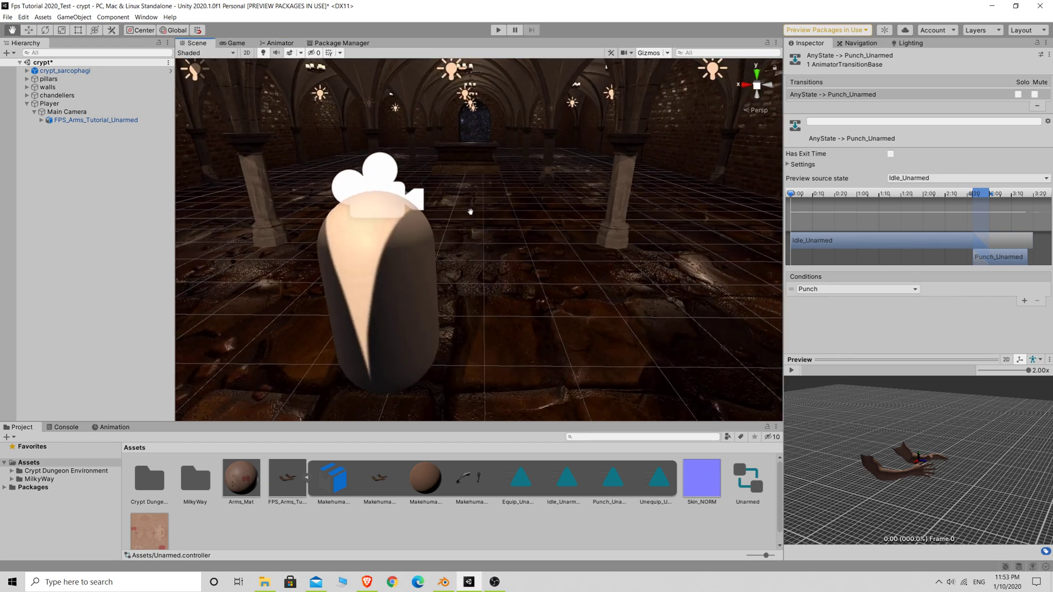
pyautogui.click(86, 120)
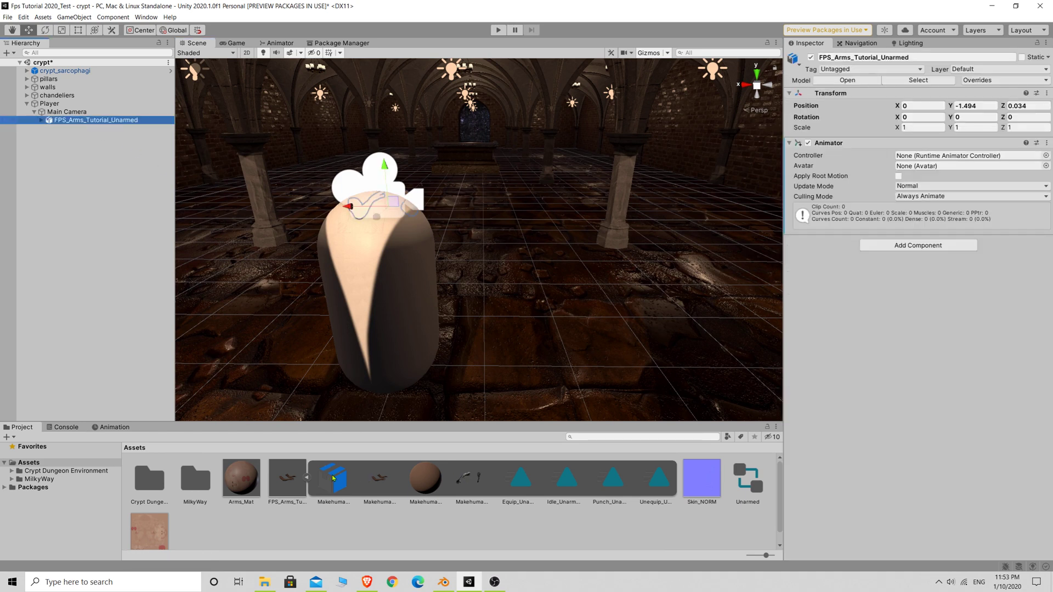
pyautogui.click(305, 478)
pyautogui.moveTo(380, 482); pyautogui.dragTo(968, 158)
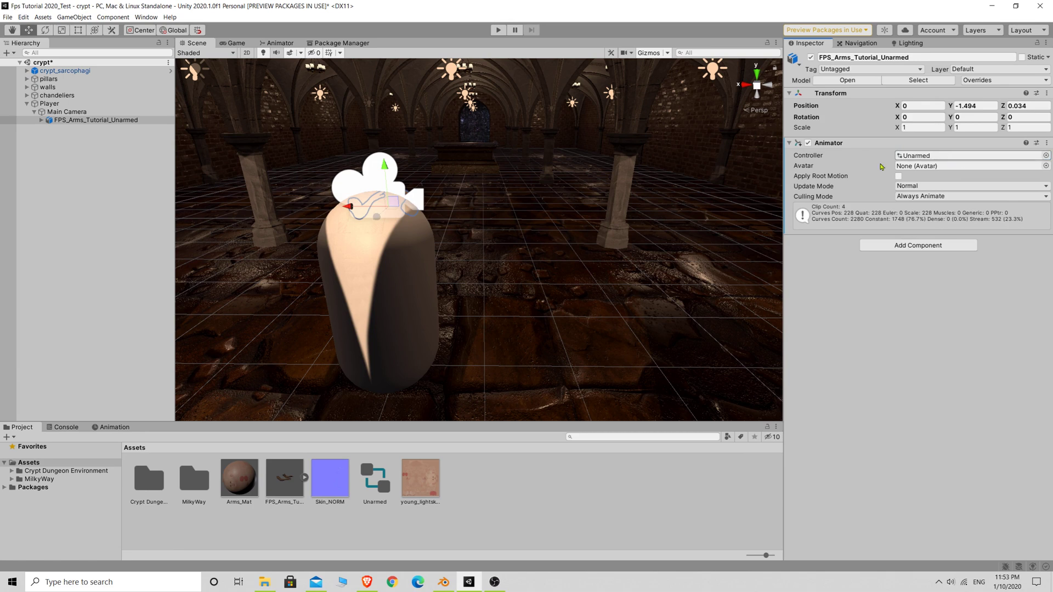
# - Create a C# script named PlayerTest in the Assets folder
pyautogui.rightClick(493, 497)
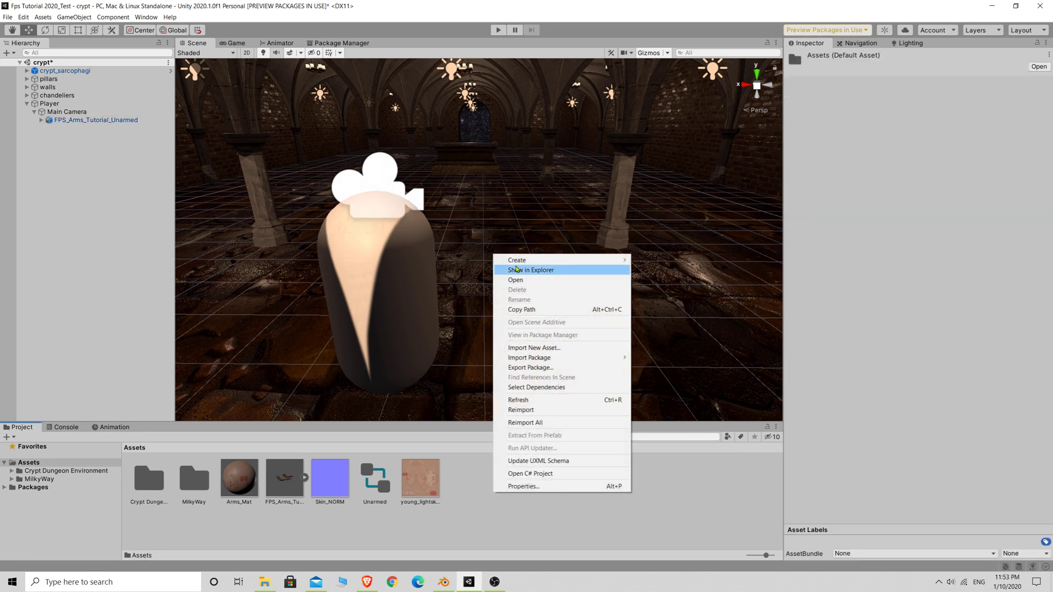
pyautogui.moveTo(603, 260)
pyautogui.click(657, 241)
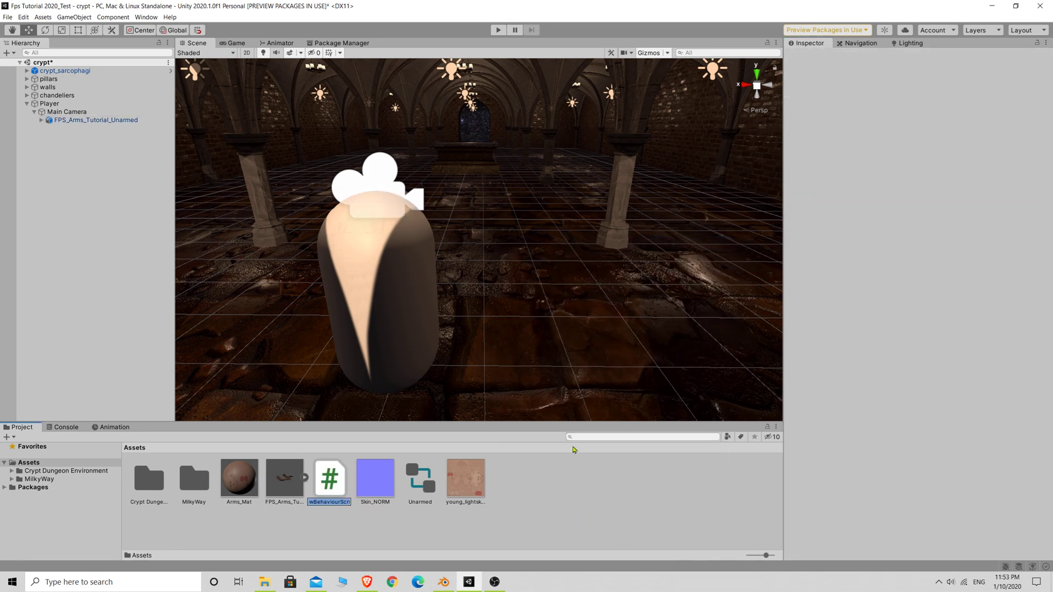
pyautogui.write('Test')
pyautogui.press('BackSpace')
pyautogui.press('BackSpace')
pyautogui.press('BackSpace')
pyautogui.write('PlayerTest')
pyautogui.press('Return')
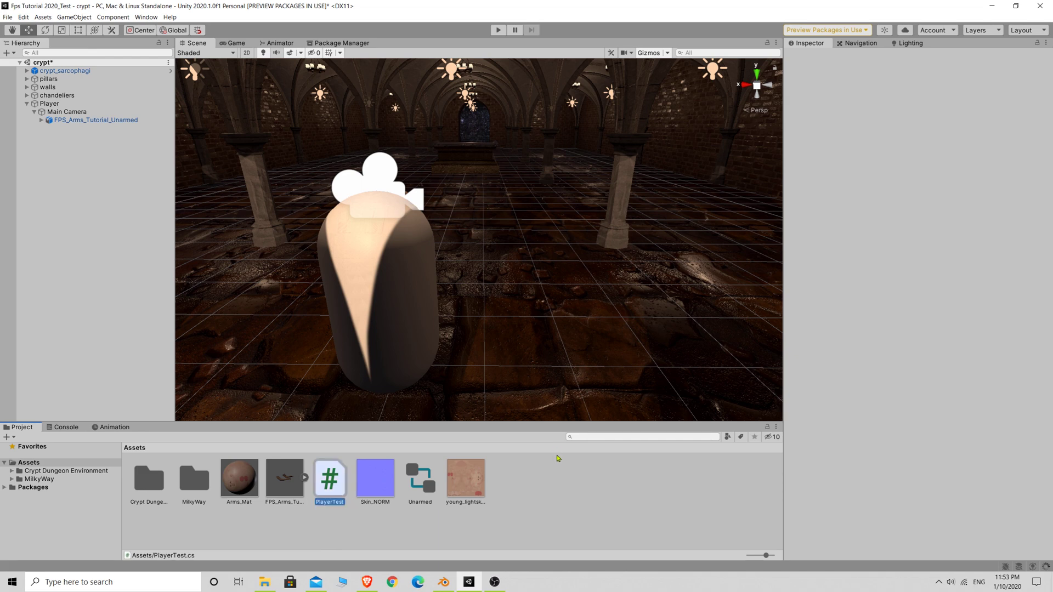
# - Open the PlayerTest script in Visual Studio and delete the default Start and Update methods with their comments
pyautogui.doubleClick(331, 482)
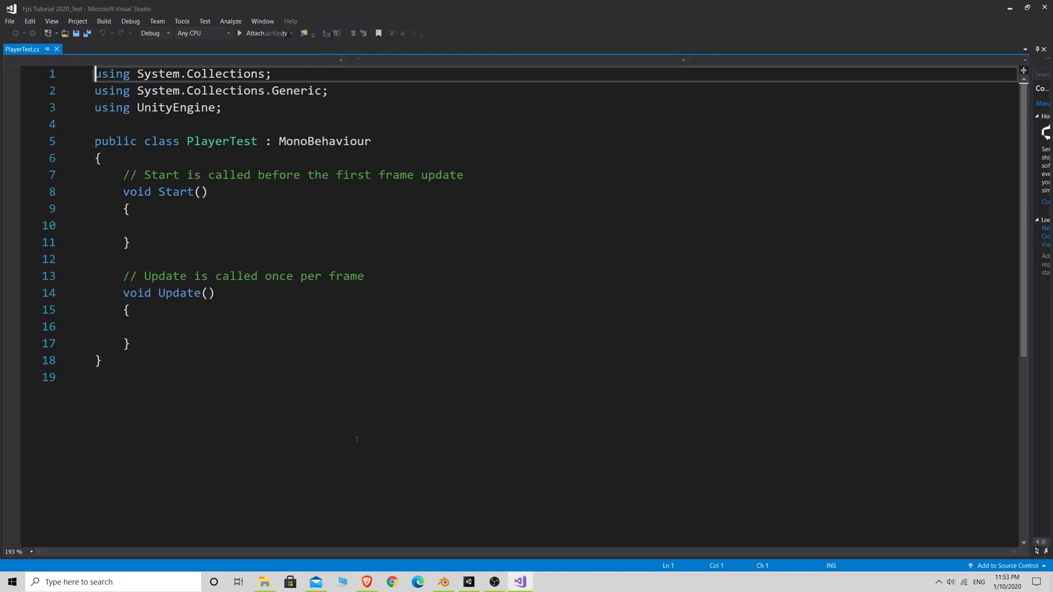
pyautogui.moveTo(120, 175); pyautogui.dragTo(130, 344)
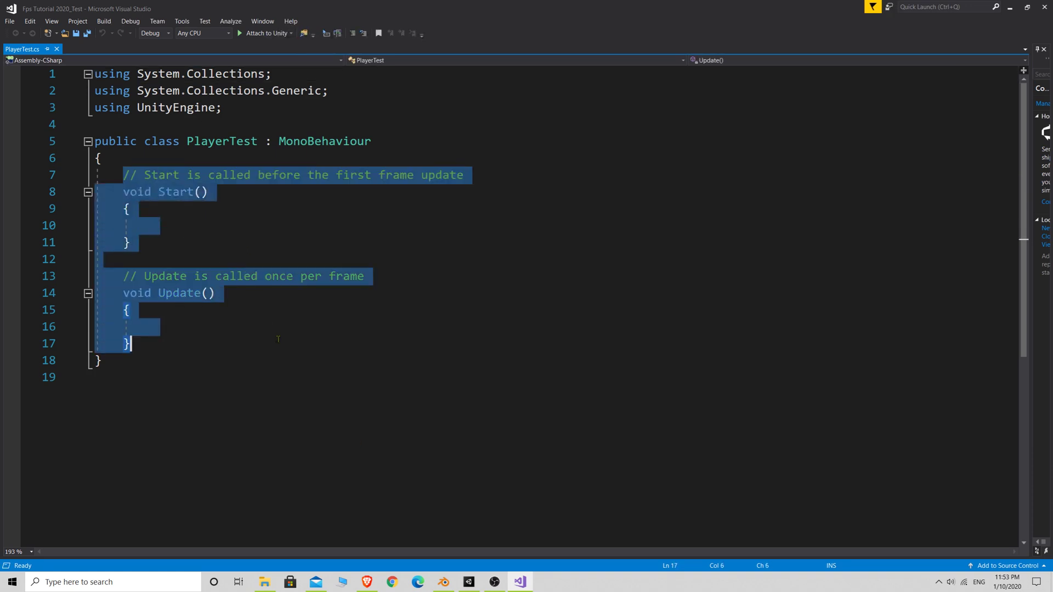
pyautogui.press('BackSpace')
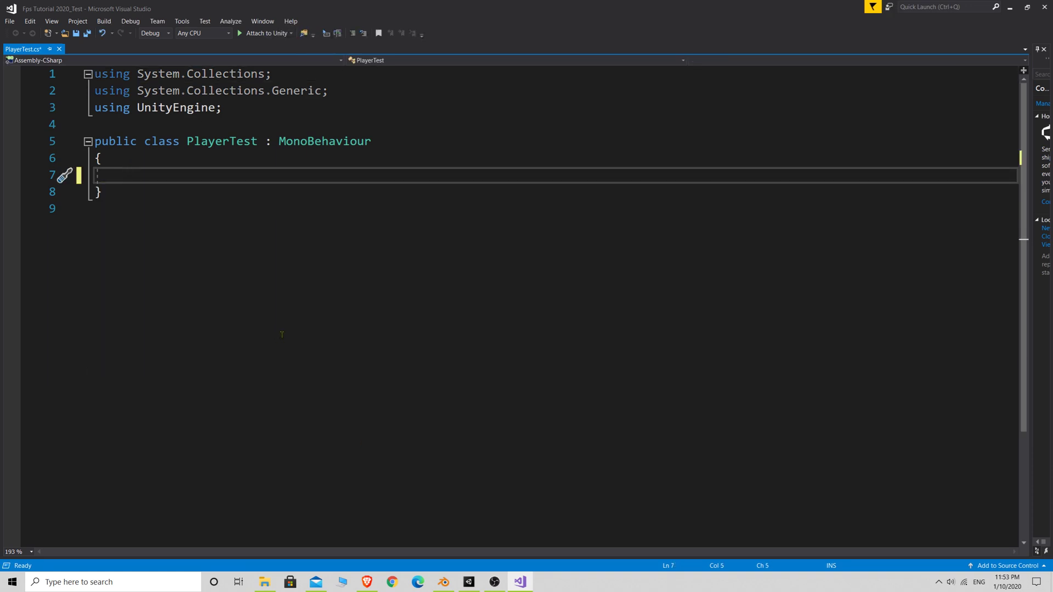
# - Declare a public Animator field named anim in the PlayerTest class
pyautogui.write('publ')
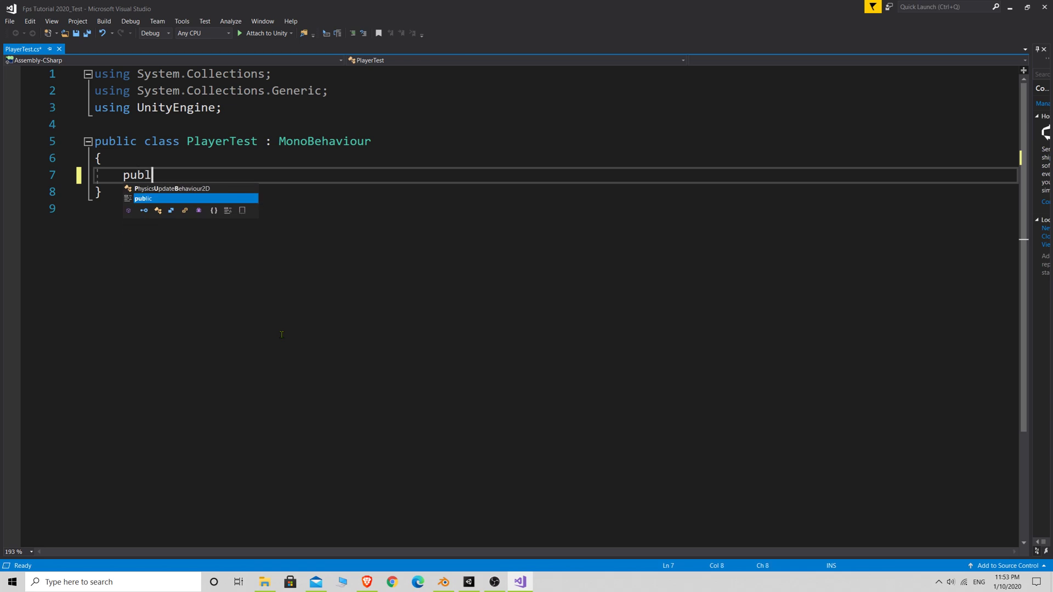
pyautogui.write('ic anima')
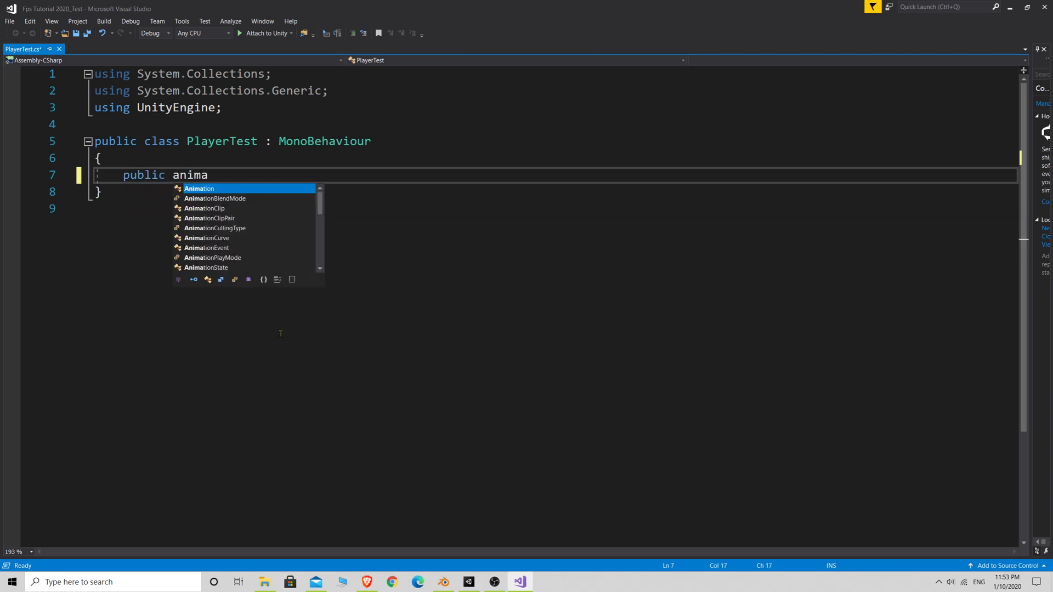
pyautogui.press('BackSpace')
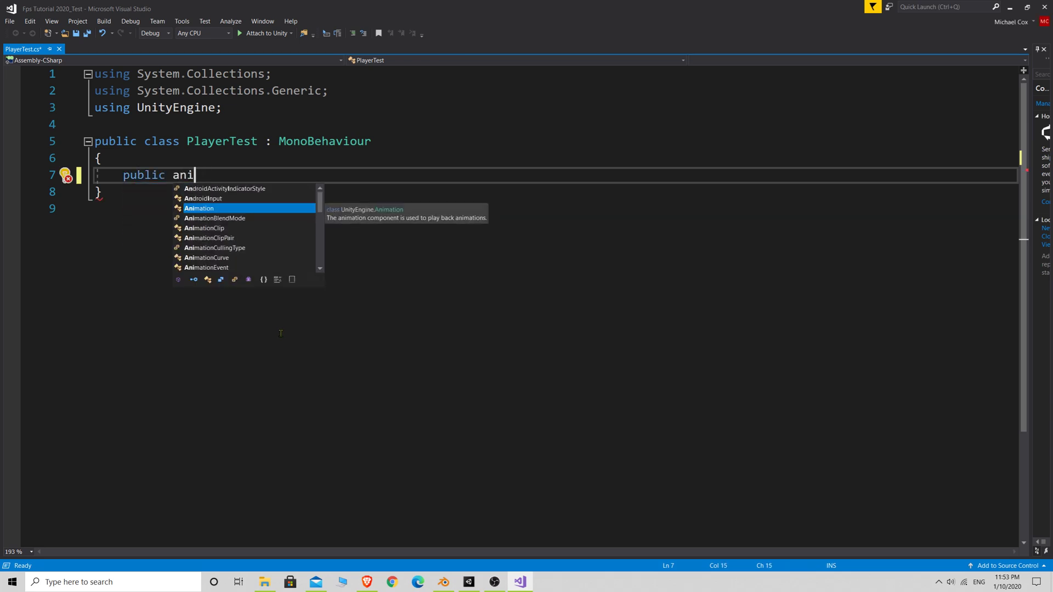
pyautogui.write('mator')
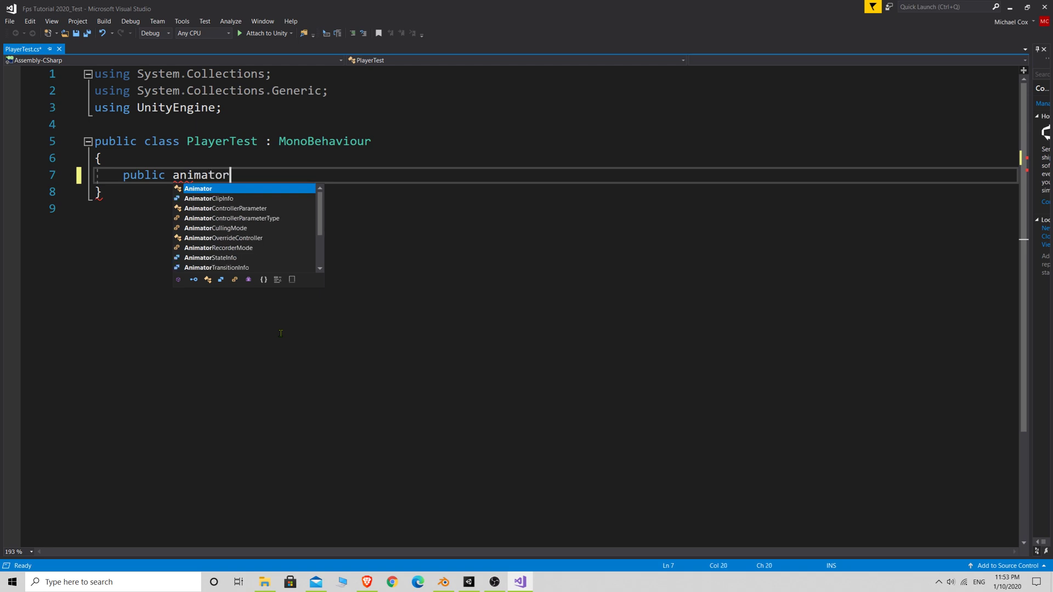
pyautogui.write(' anim')
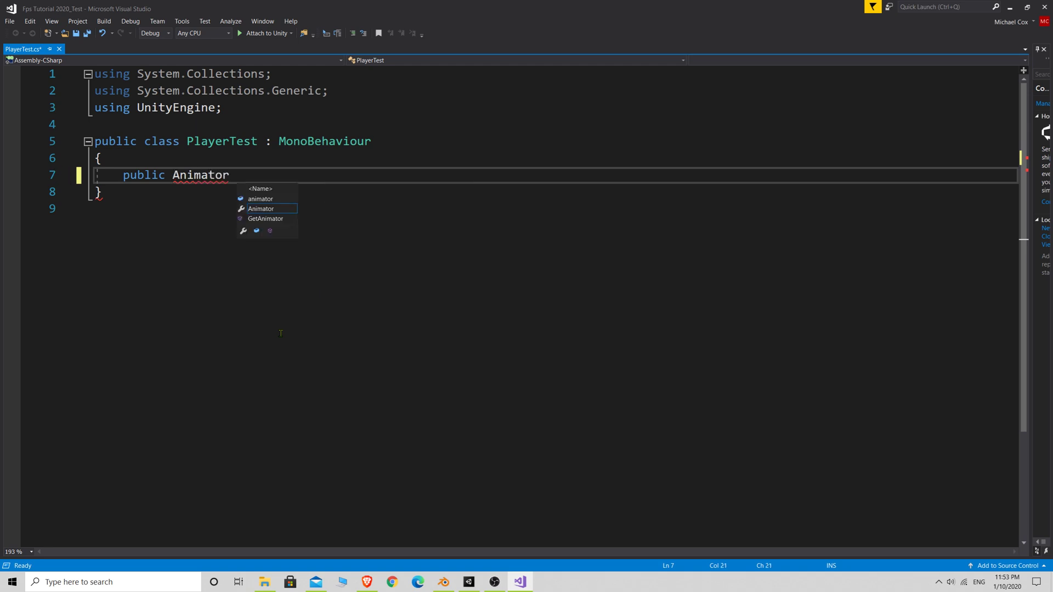
pyautogui.write(';')
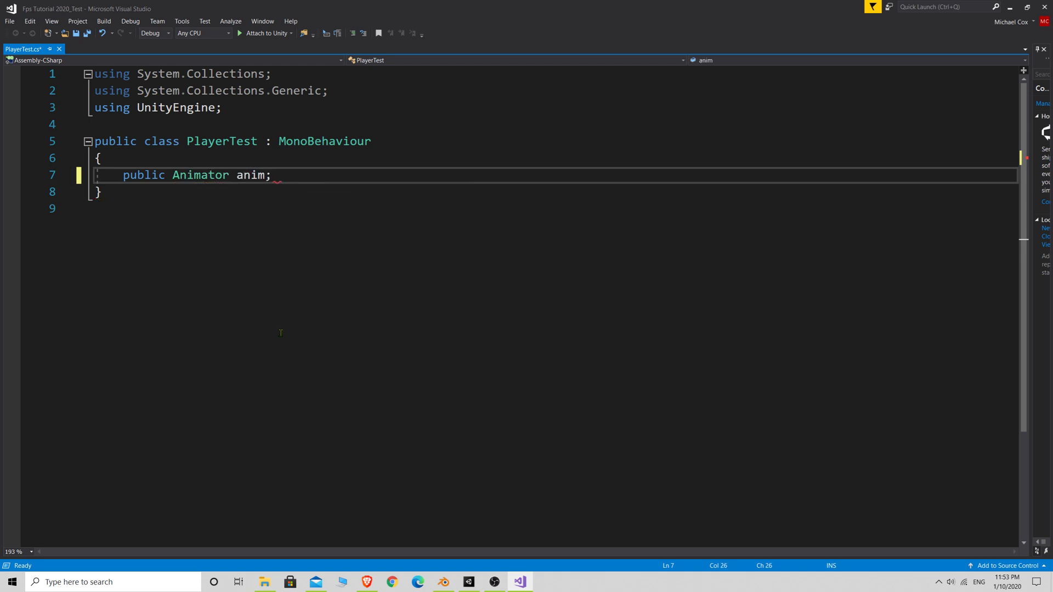
# - Add a private void Update() method to the PlayerTest class, a few lines below the anim field
pyautogui.press('Return')
pyautogui.press('Return')
pyautogui.press('Return')
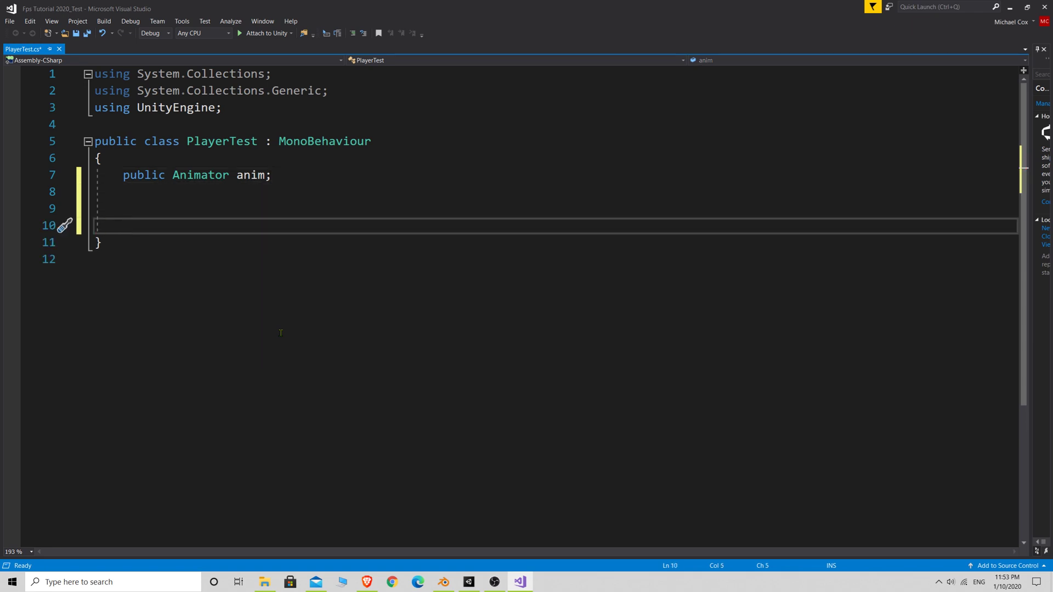
pyautogui.write('void updat')
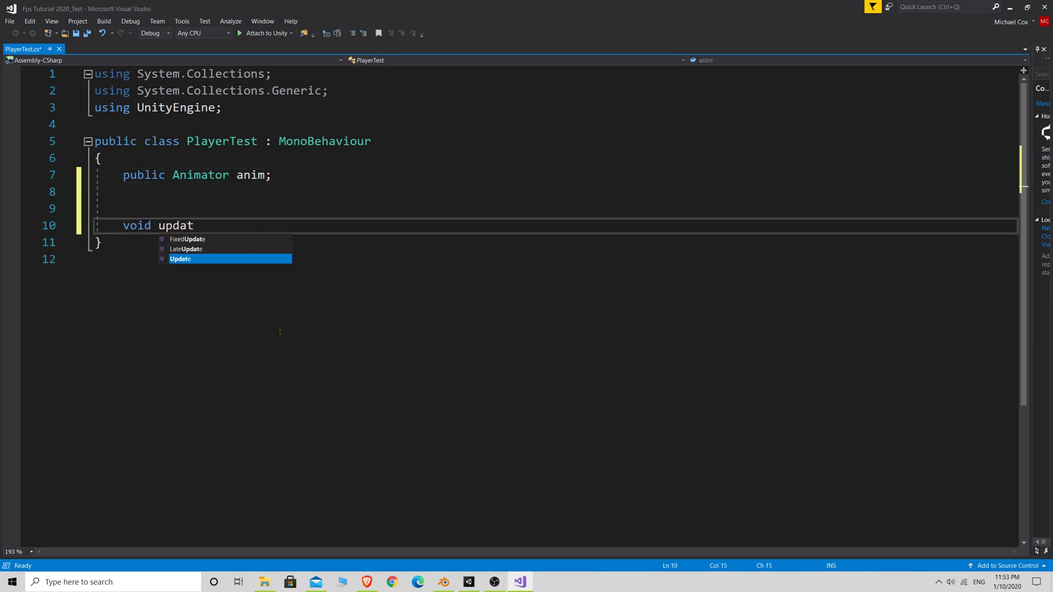
pyautogui.press('Tab')
# - Inside Update, write an if block with braces whose condition is Input.GetButtonDown("Fire1")
pyautogui.write('if')
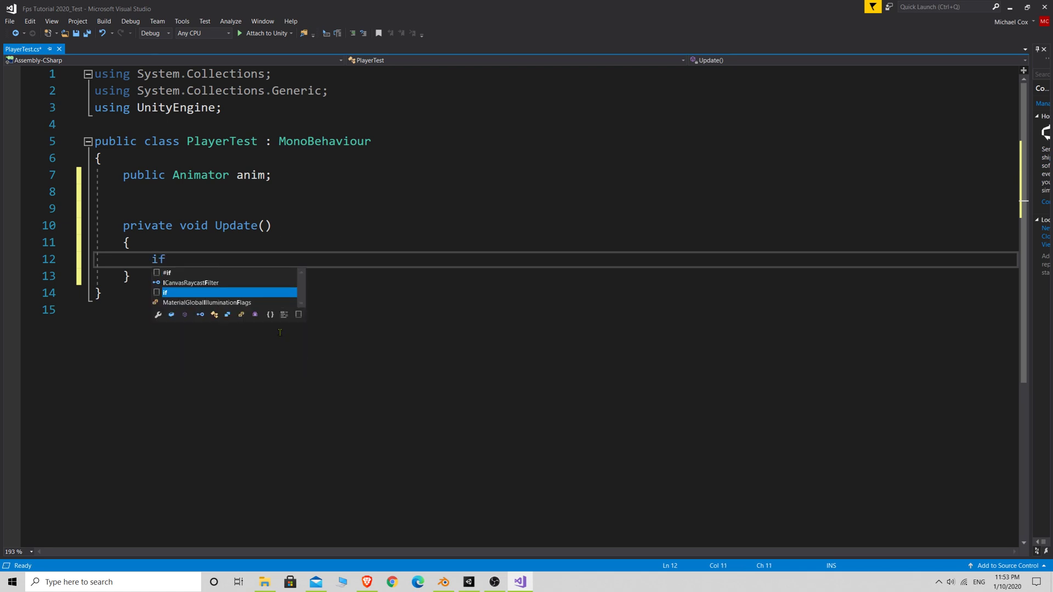
pyautogui.write('(input')
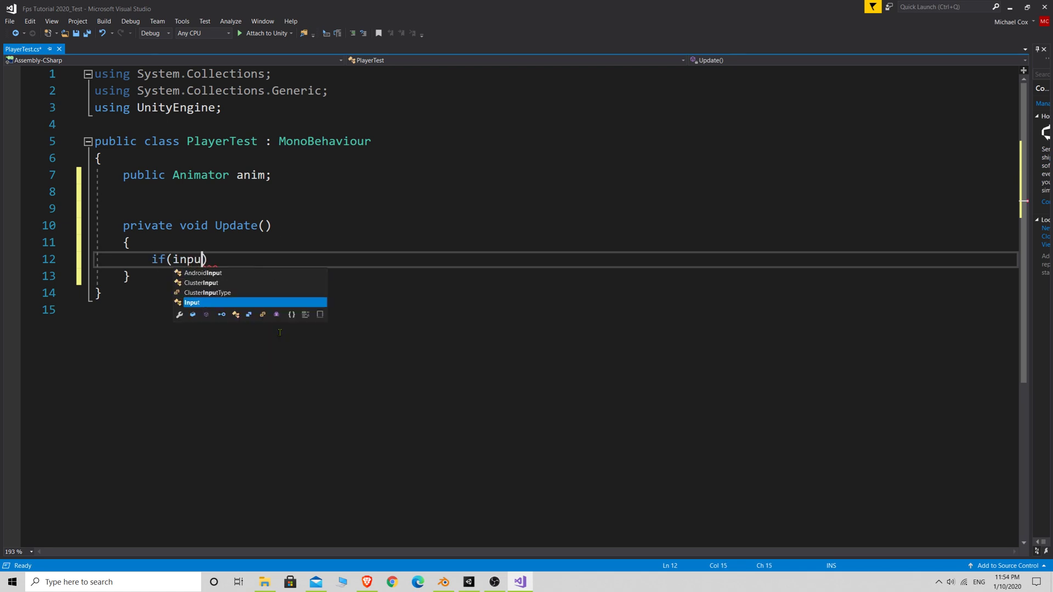
pyautogui.write('.get')
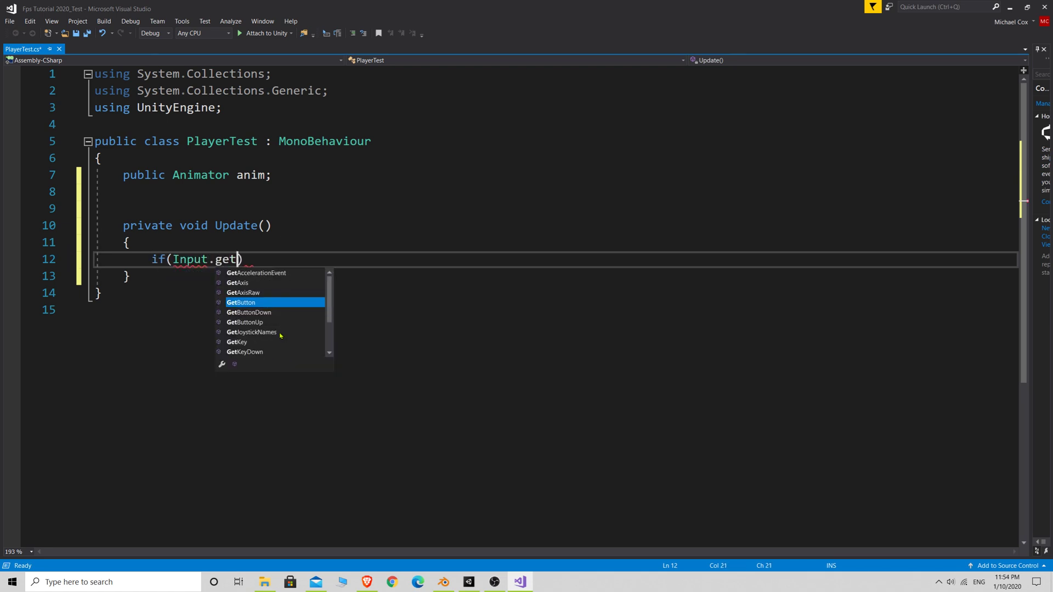
pyautogui.write('butt')
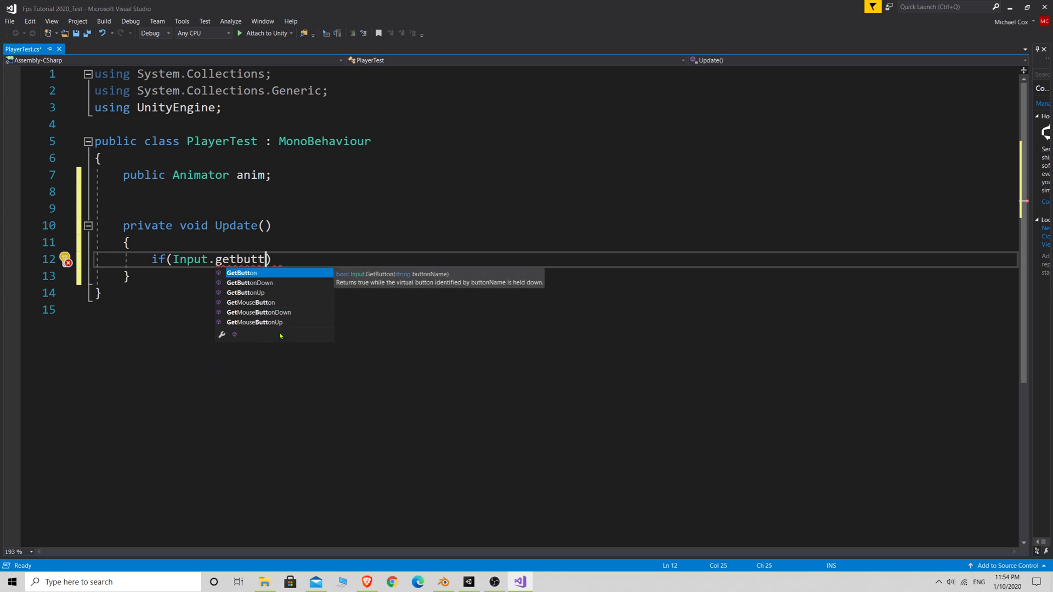
pyautogui.press('Down')
pyautogui.write('("')
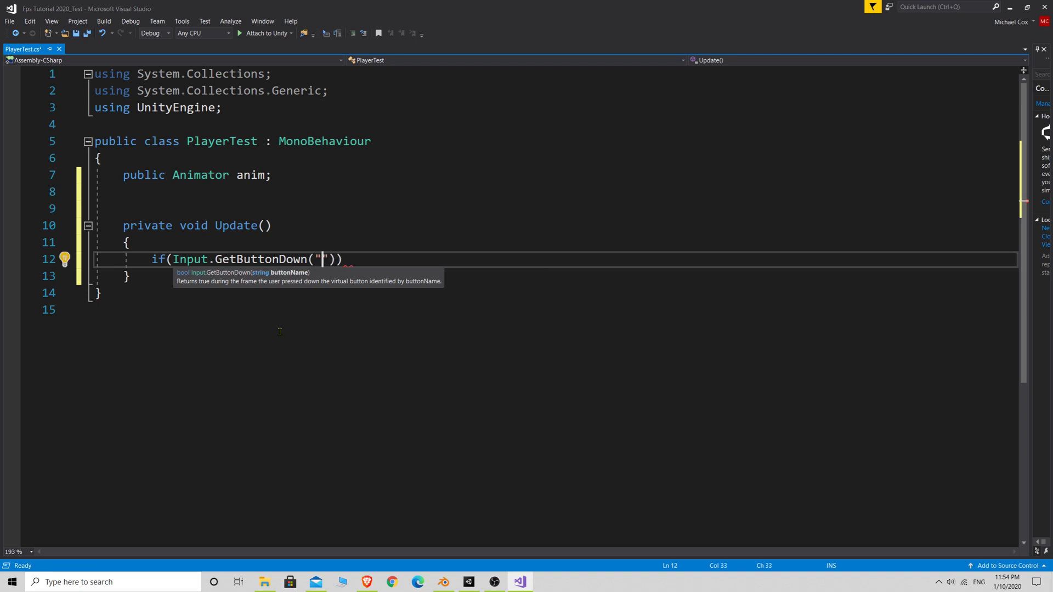
pyautogui.write('Fire1')
pyautogui.press('Right')
pyautogui.press('Right')
pyautogui.press('Right')
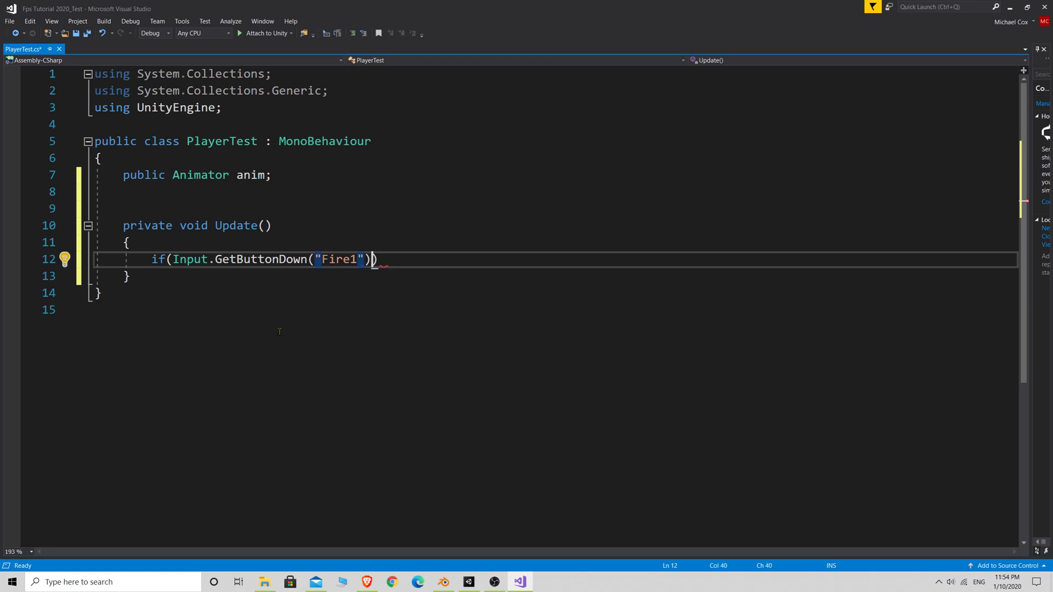
pyautogui.press('Return')
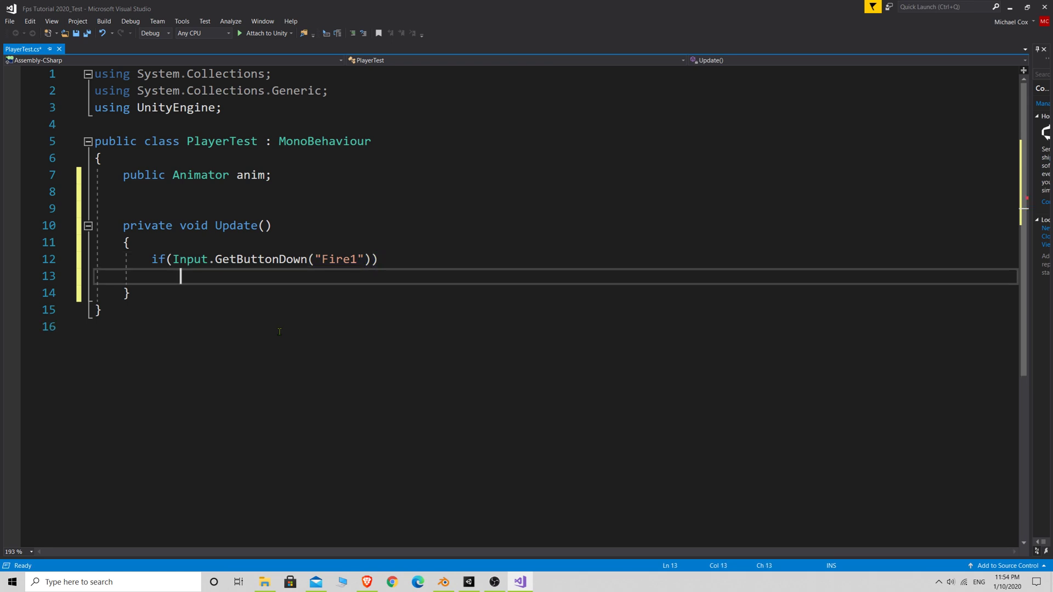
pyautogui.write('{')
pyautogui.press('Return')
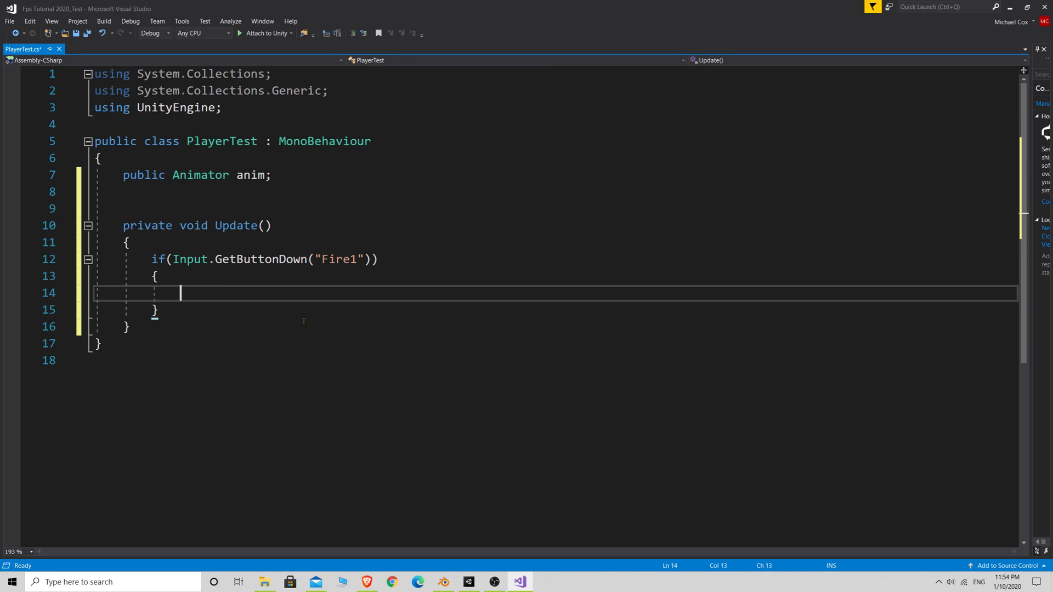
# - Write anim.SetTrigger("Punch"); inside the Fire1 block, checking the parameter name in Unity's Animator
pyautogui.write('anim')
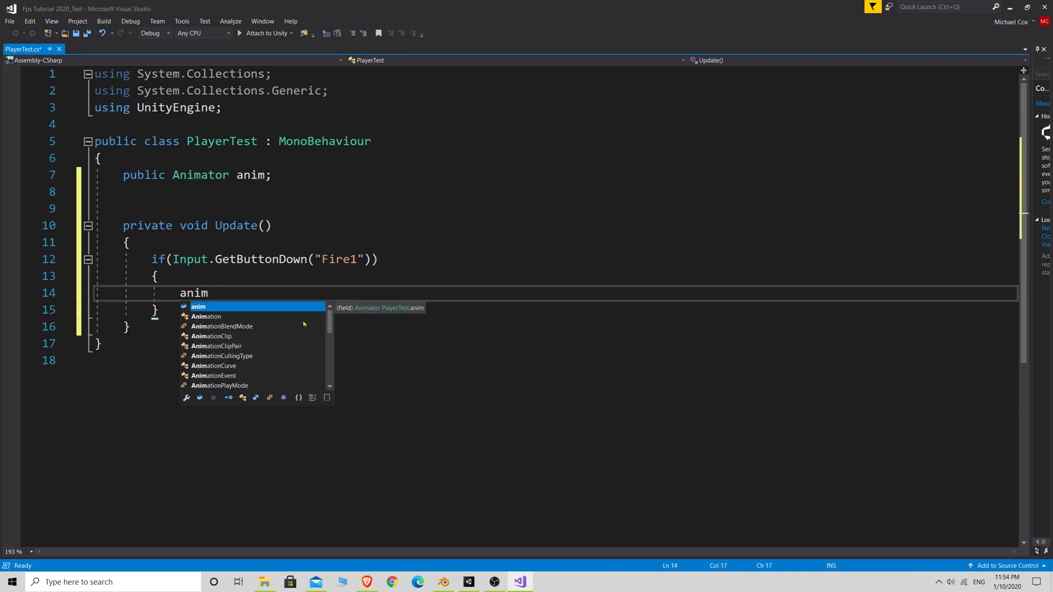
pyautogui.write('.setr')
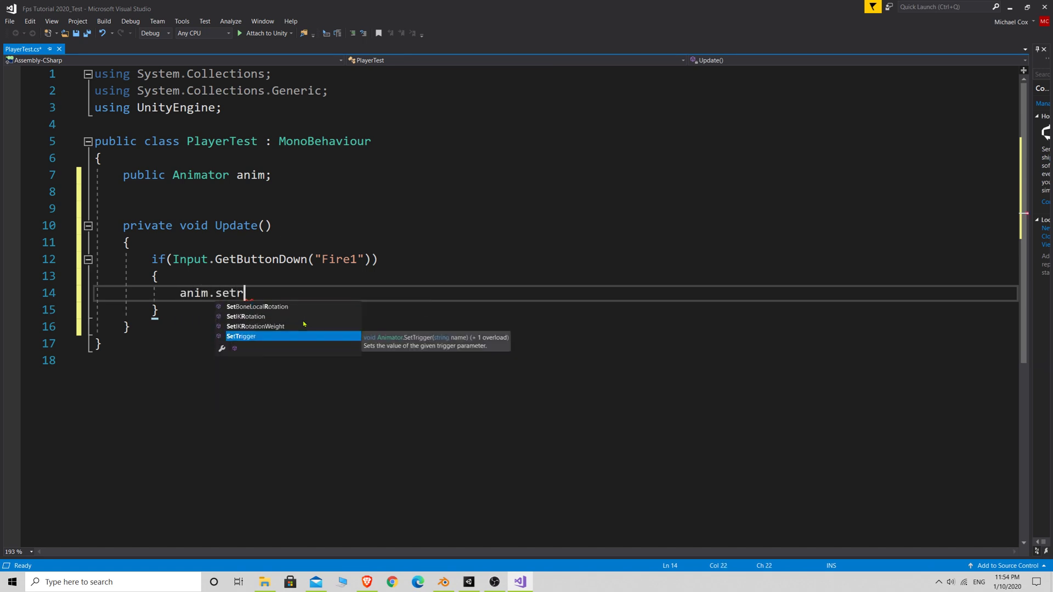
pyautogui.write('("')
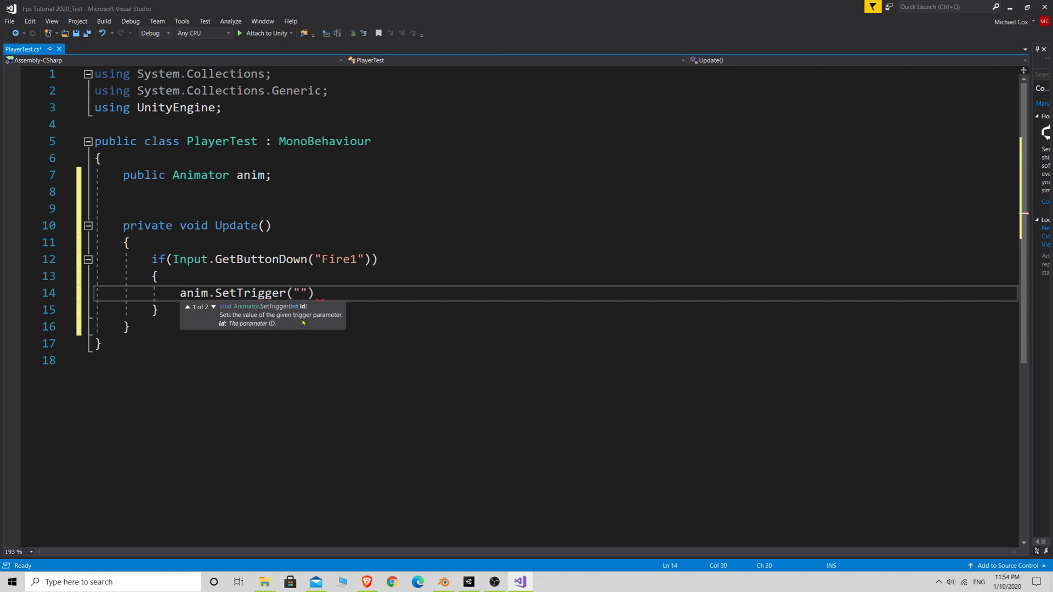
pyautogui.click(470, 581)
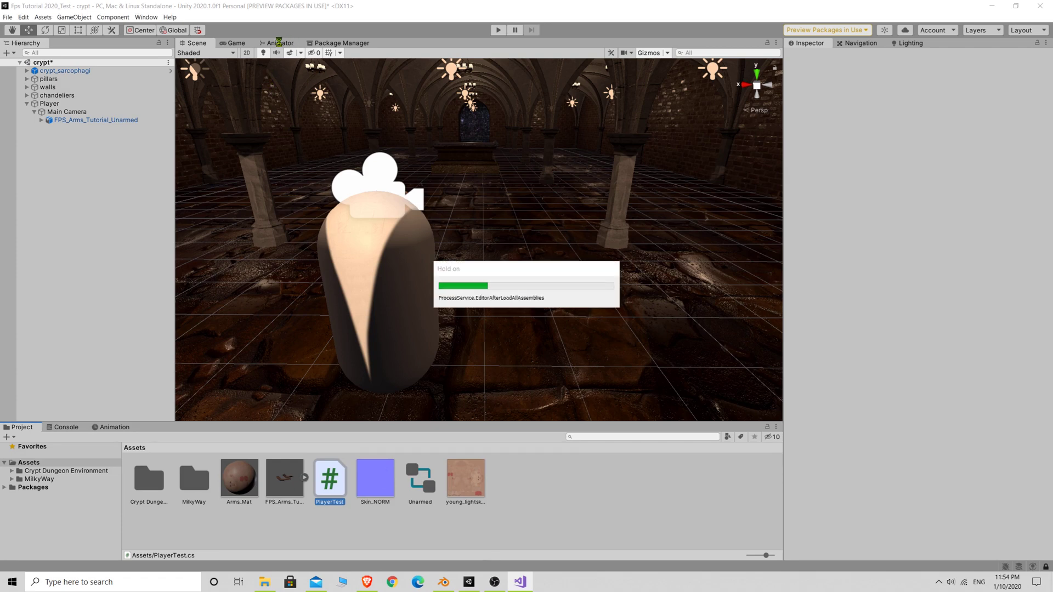
pyautogui.click(278, 43)
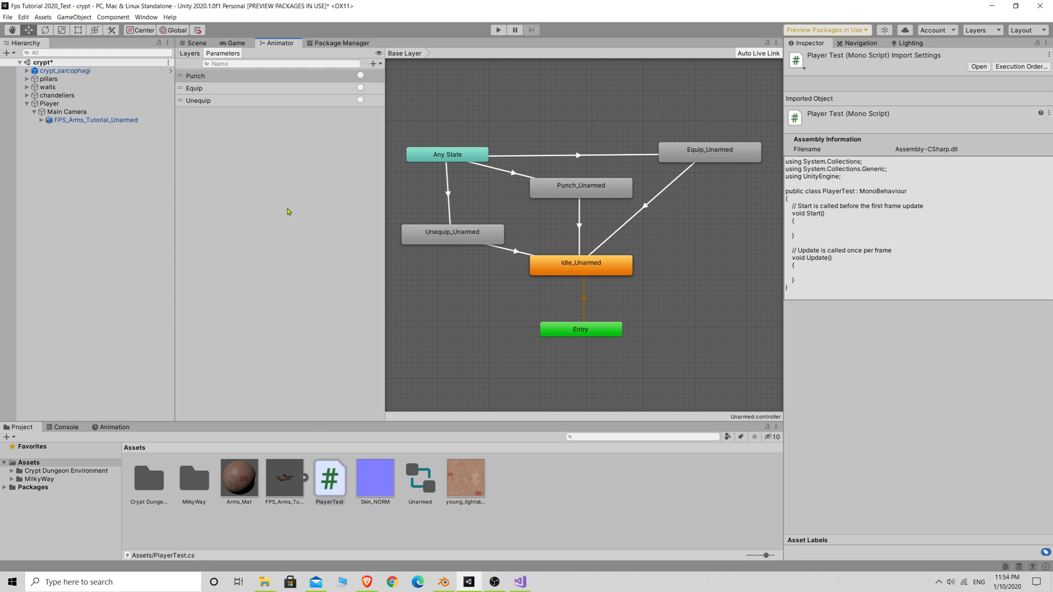
pyautogui.click(519, 581)
pyautogui.write('Punch')
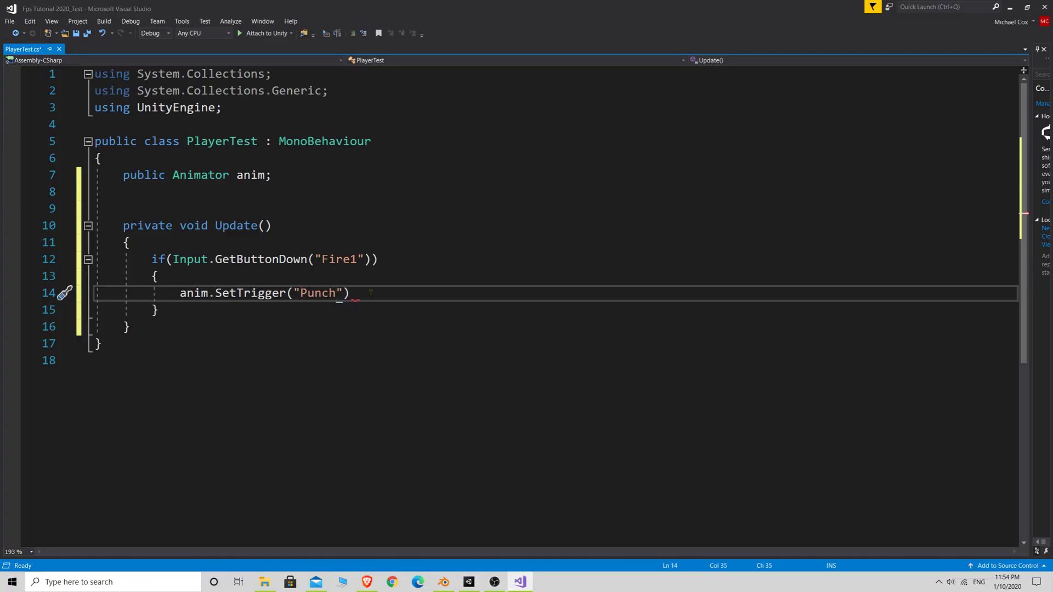
pyautogui.write('");')
# - Duplicate the whole Fire1 if block below the original inside Update, leaving a blank line between them
pyautogui.moveTo(152, 258); pyautogui.dragTo(160, 310)
pyautogui.rightClick(213, 297)
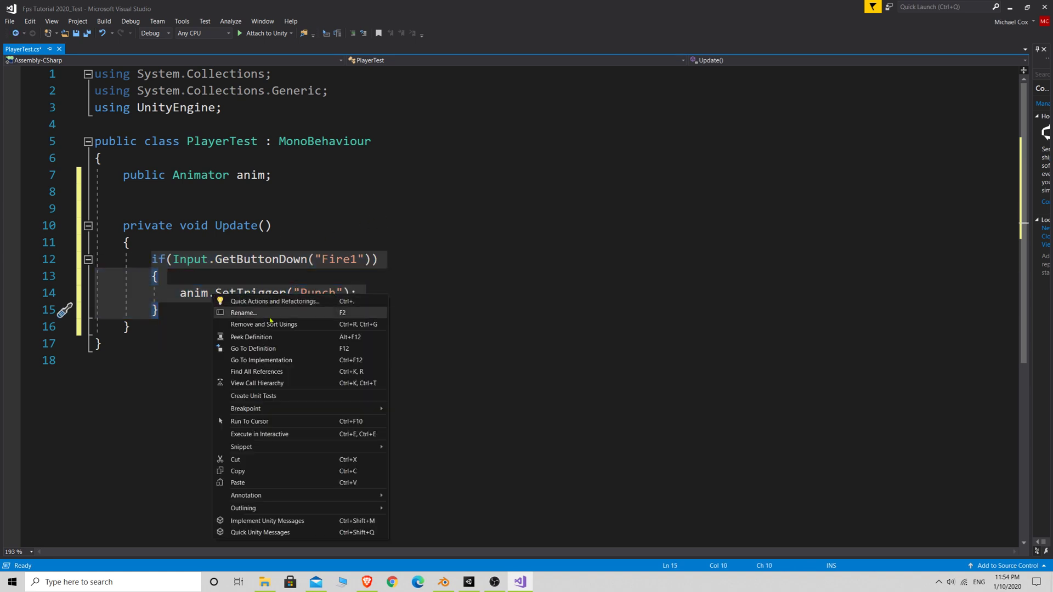
pyautogui.click(249, 471)
pyautogui.click(166, 312)
pyautogui.press('Return')
pyautogui.press('Return')
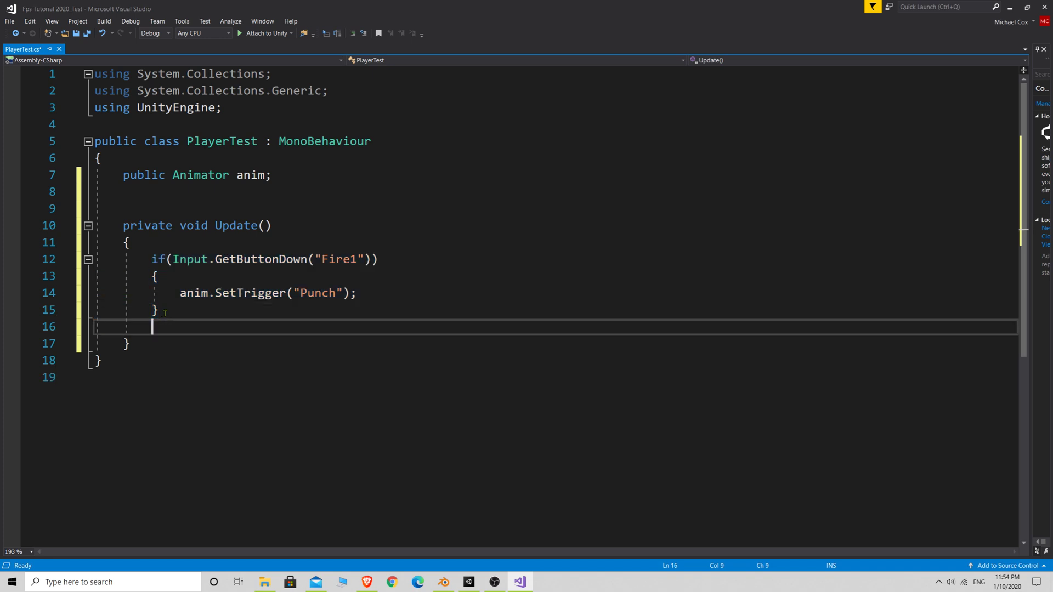
pyautogui.hotkey('ctrl', 'v')
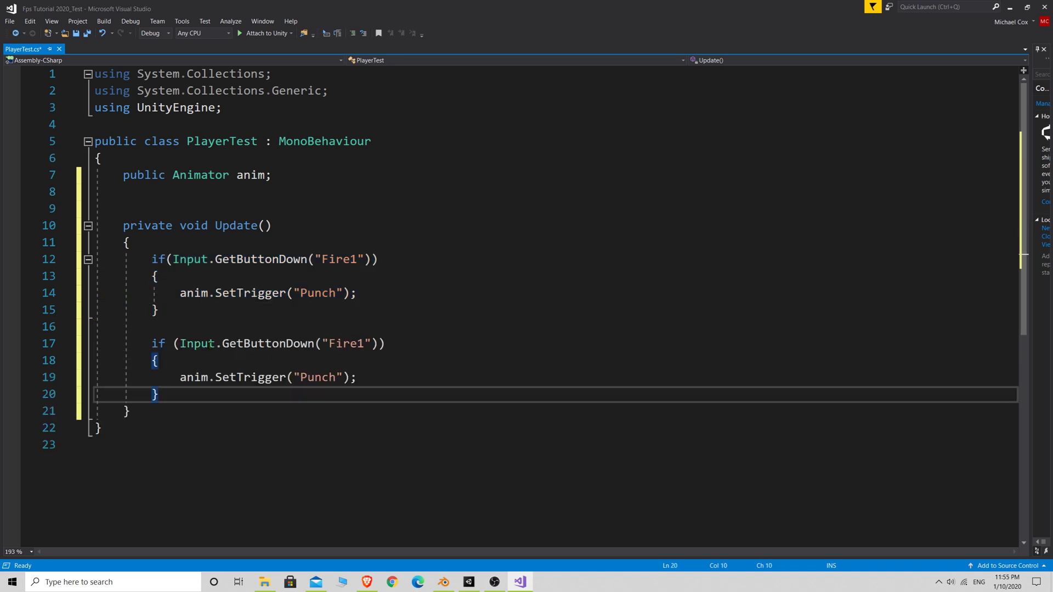
# - Replace the GetButtonDown call in the second if condition with GetKeyDown(KeyCode.U)
pyautogui.moveTo(222, 343); pyautogui.dragTo(407, 351)
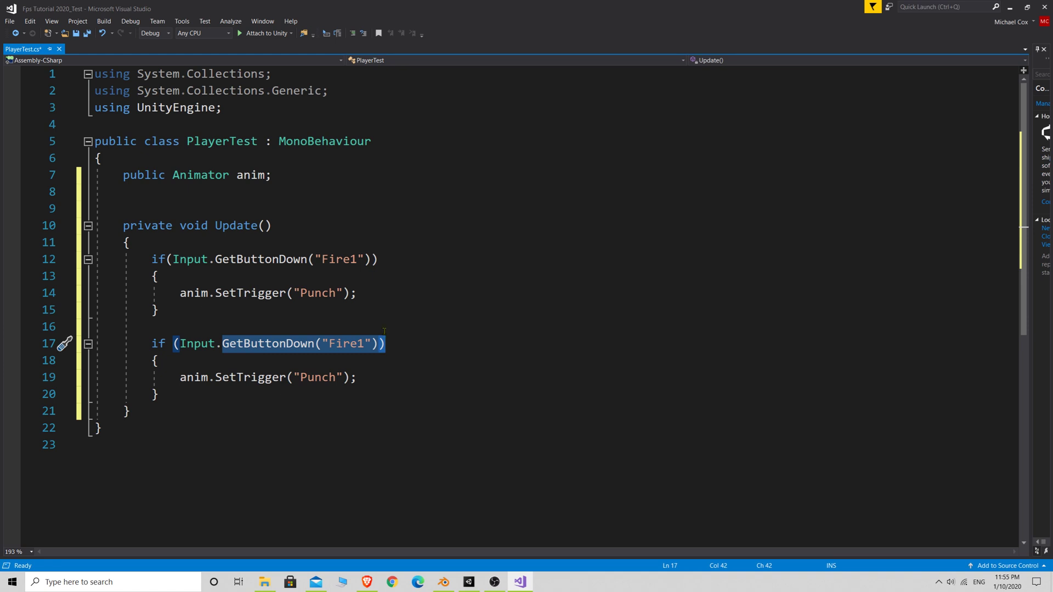
pyautogui.write('key')
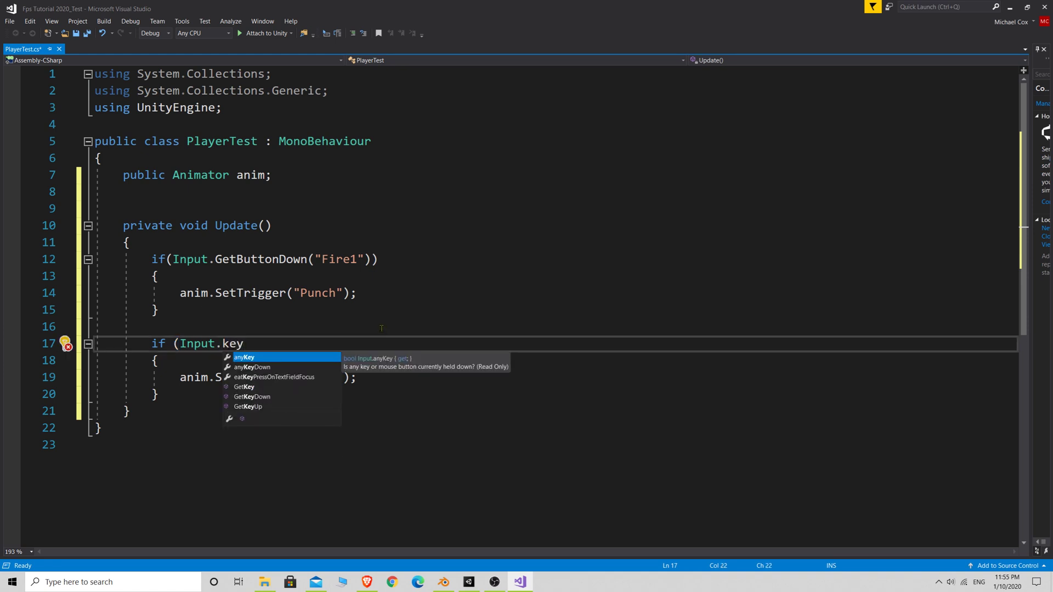
pyautogui.press('BackSpace')
pyautogui.press('BackSpace')
pyautogui.press('BackSpace')
pyautogui.write('g')
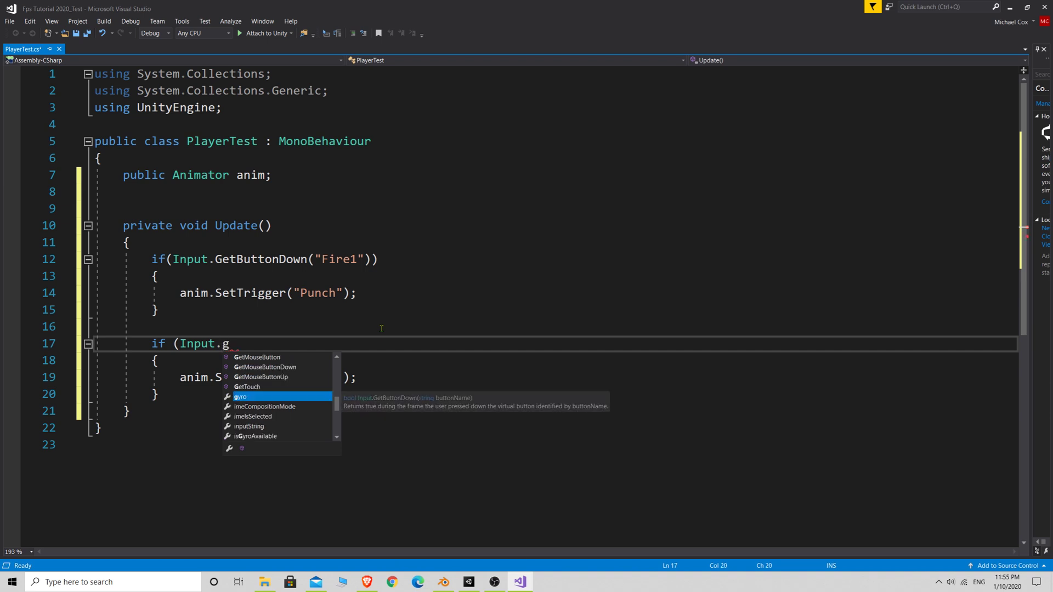
pyautogui.write('etkey')
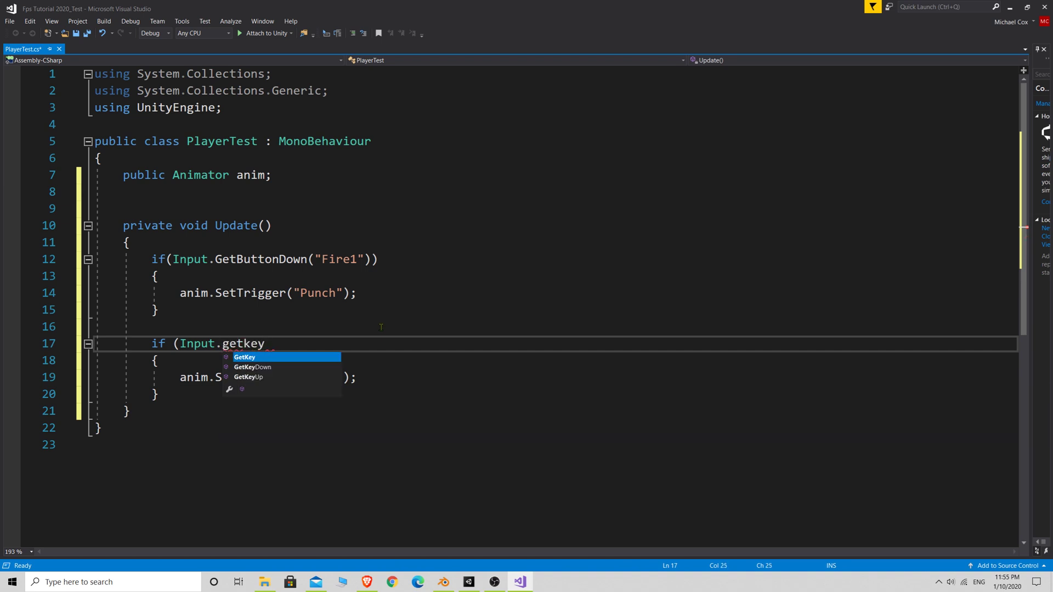
pyautogui.press('Down')
pyautogui.write('(')
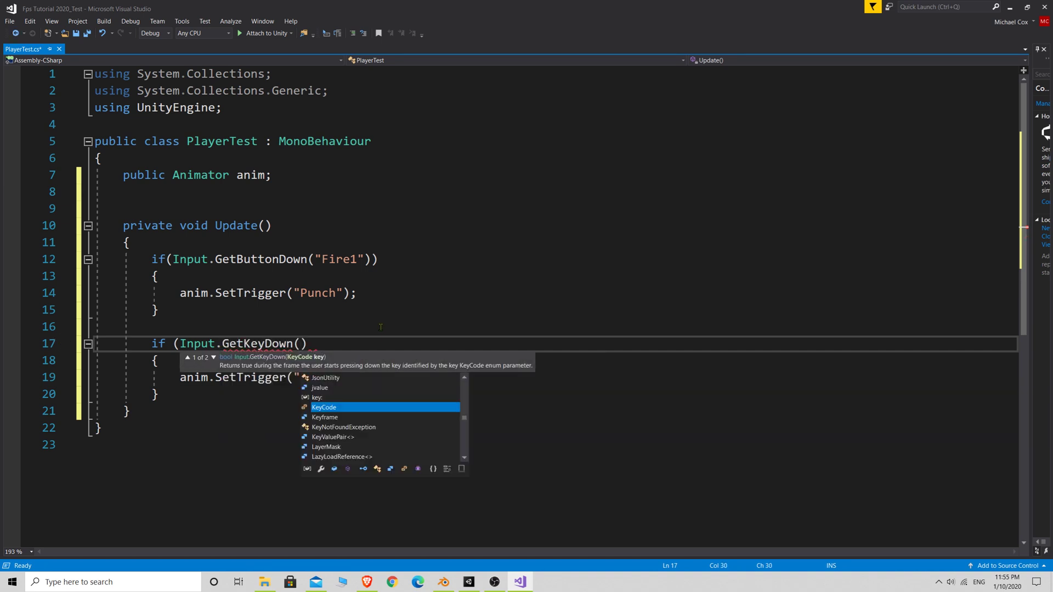
pyautogui.write('keycode')
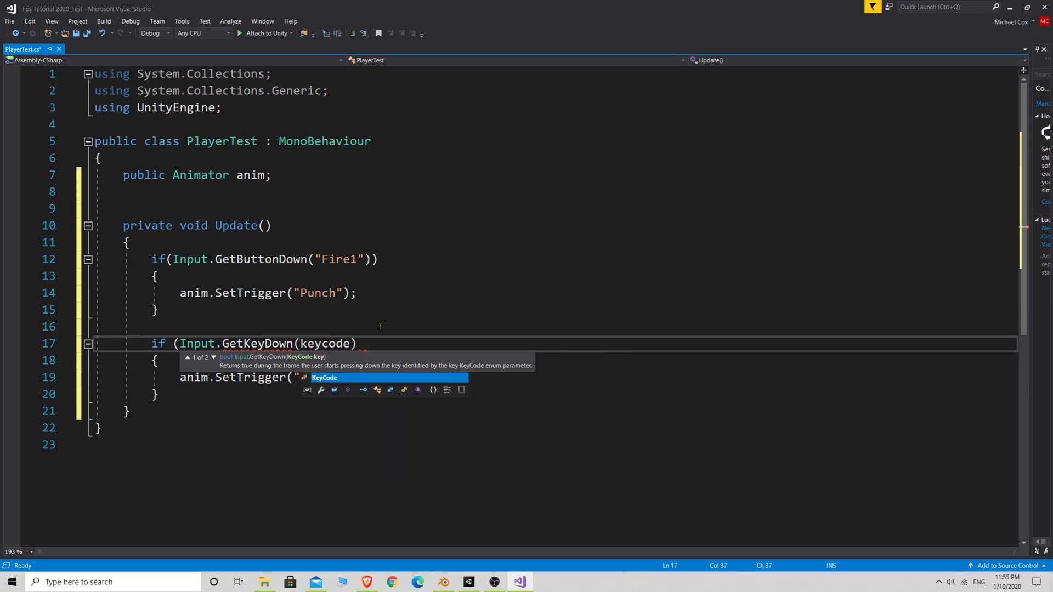
pyautogui.write('.')
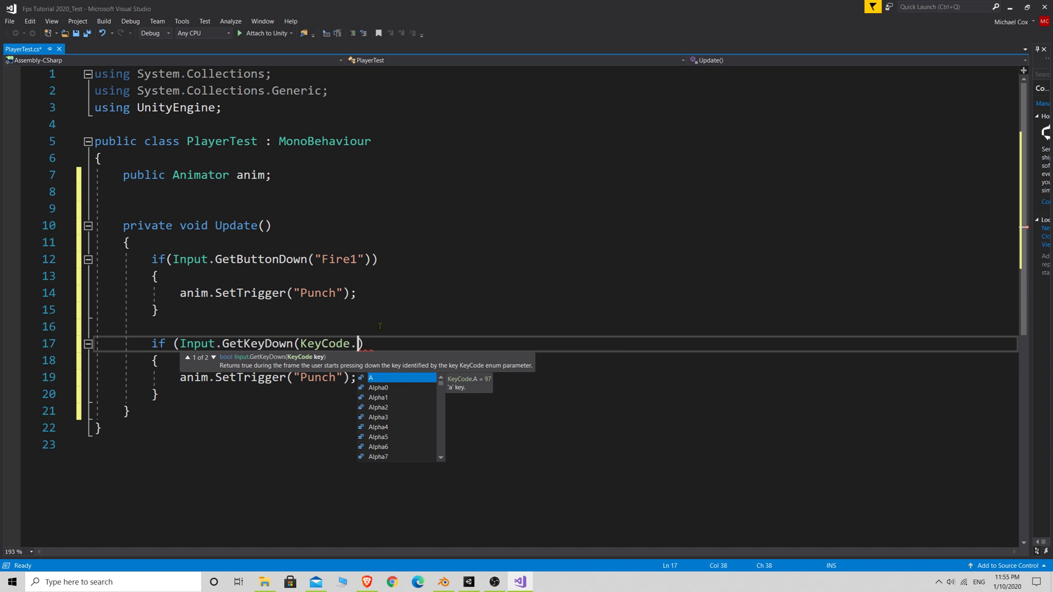
pyautogui.write('u')
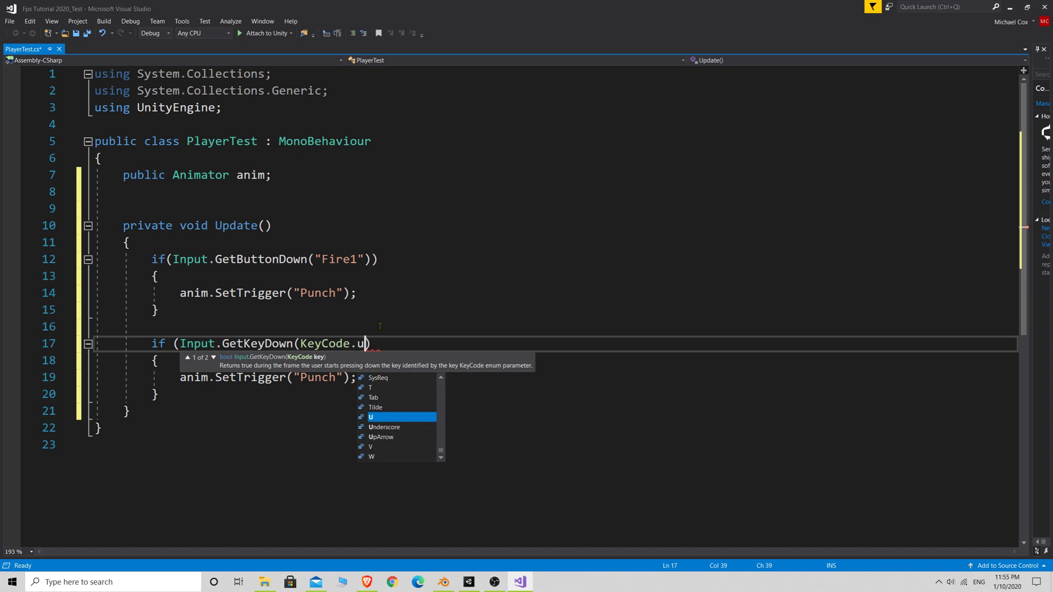
pyautogui.press('Tab')
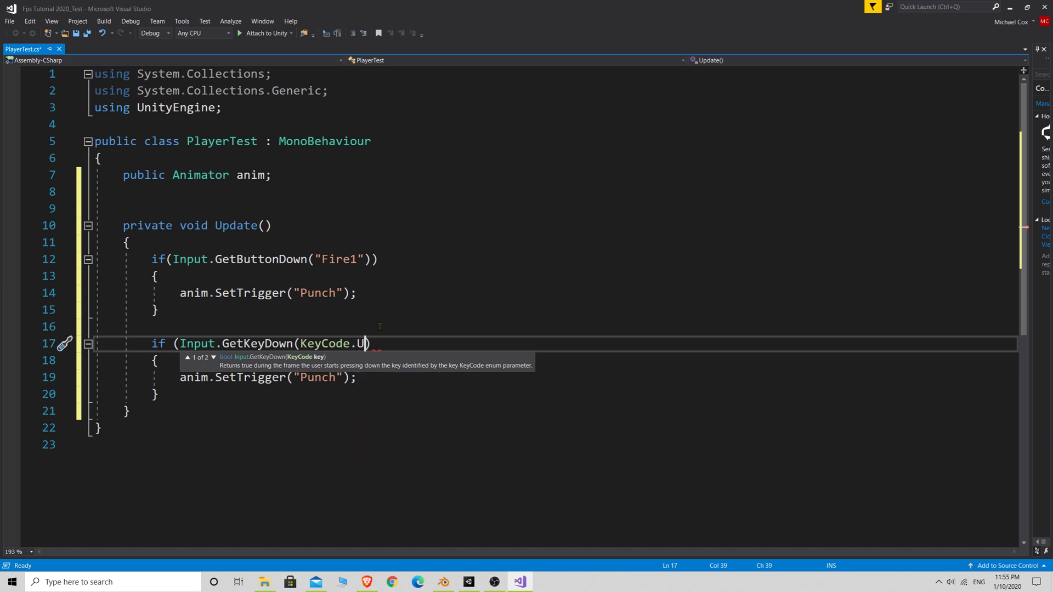
pyautogui.click(329, 428)
# - Change the second block's trigger name to "Unequip" and add the missing closing parenthesis to its if condition
pyautogui.moveTo(300, 377); pyautogui.dragTo(335, 377)
pyautogui.write('Un')
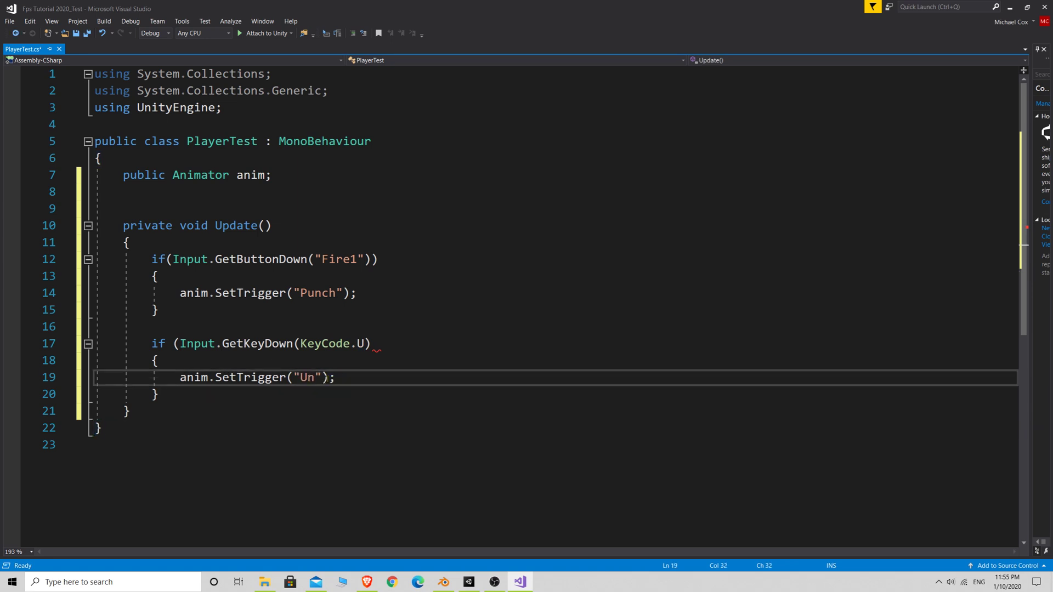
pyautogui.write('eeq')
pyautogui.press('BackSpace')
pyautogui.press('BackSpace')
pyautogui.write('quip')
pyautogui.click(375, 344)
pyautogui.write(')')
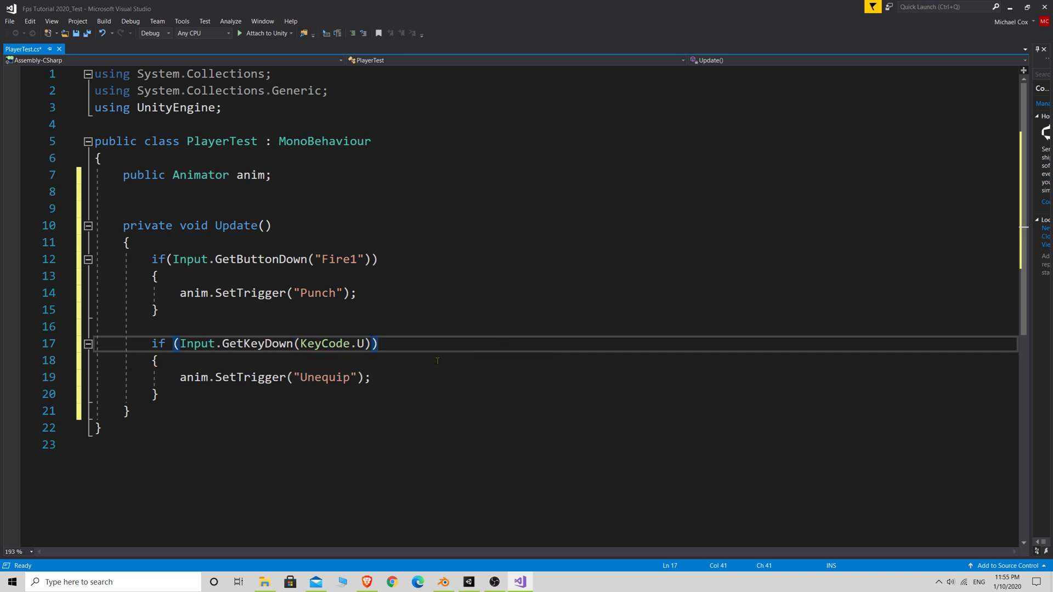
# - Duplicate the KeyCode.U if block below itself inside Update, separated by a blank line
pyautogui.moveTo(149, 341); pyautogui.dragTo(158, 394)
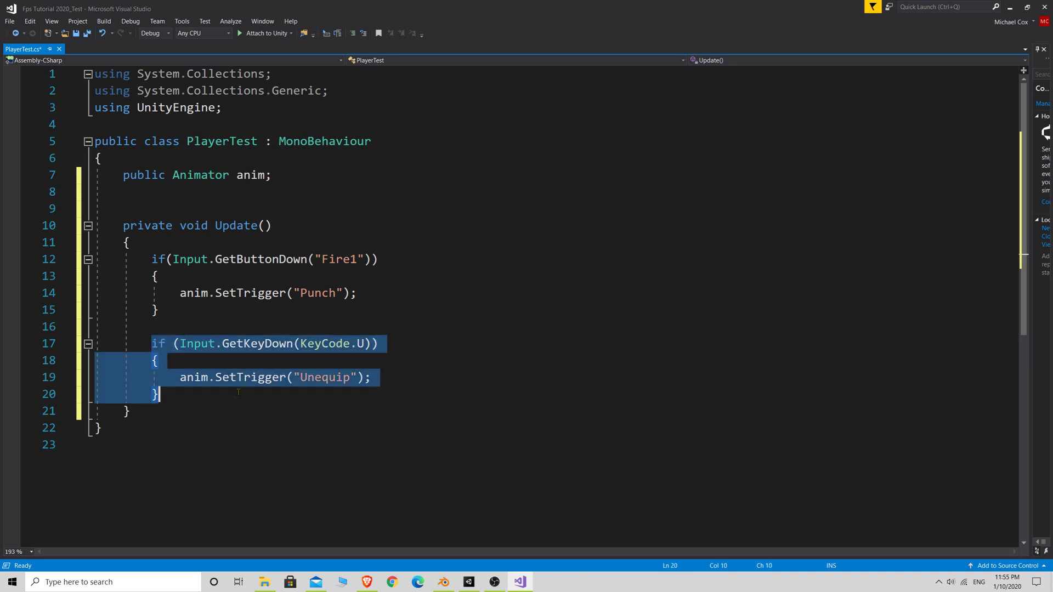
pyautogui.rightClick(235, 385)
pyautogui.click(259, 309)
pyautogui.click(180, 398)
pyautogui.press('Return')
pyautogui.press('Return')
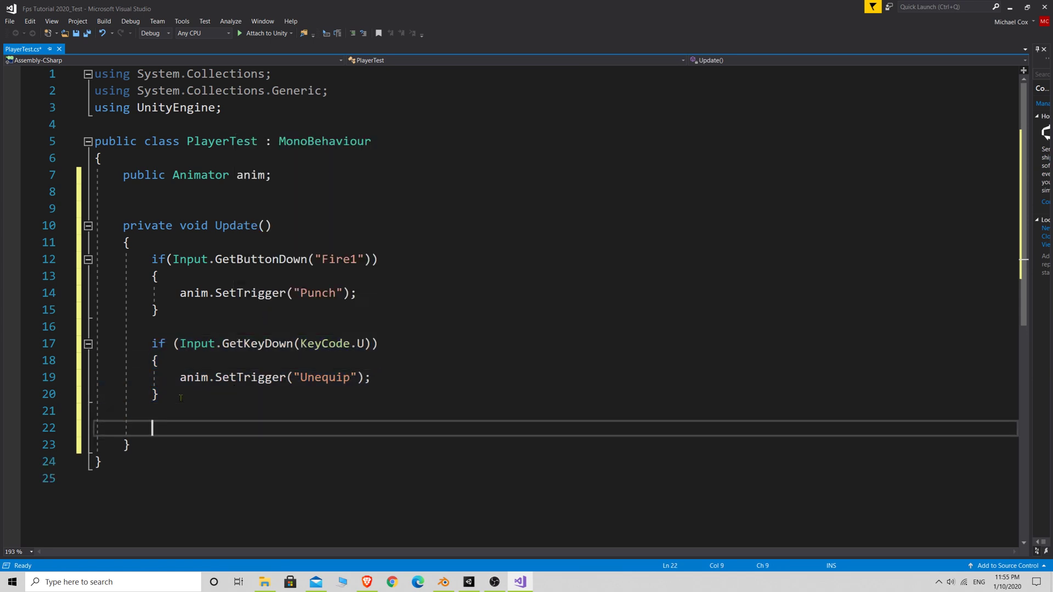
pyautogui.hotkey('ctrl', 'v')
# - In the third if block, change the key to KeyCode.E and the trigger name to "Equip"
pyautogui.doubleClick(361, 427)
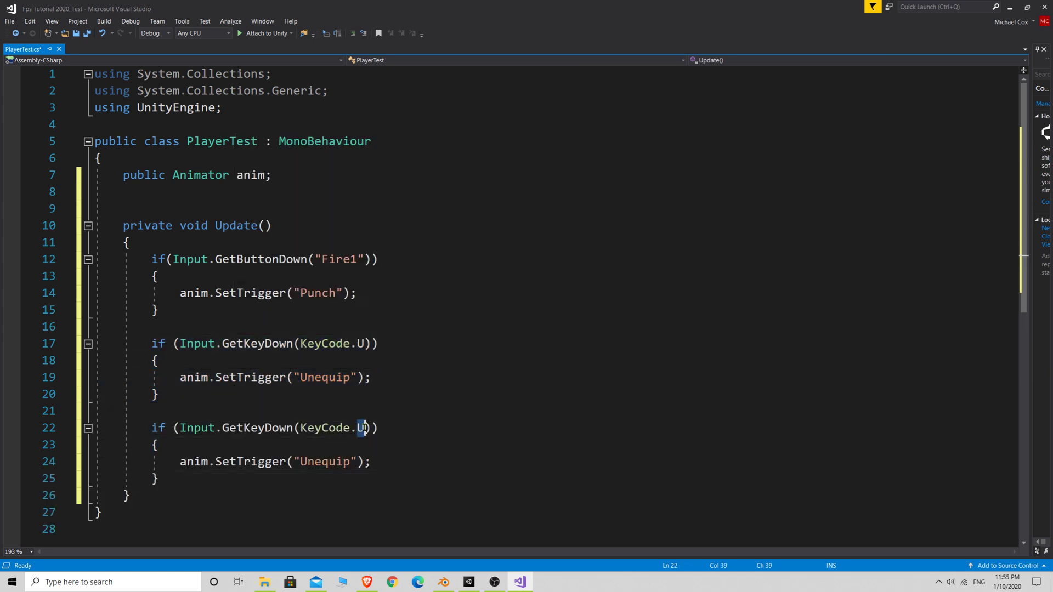
pyautogui.write('E')
pyautogui.press('Escape')
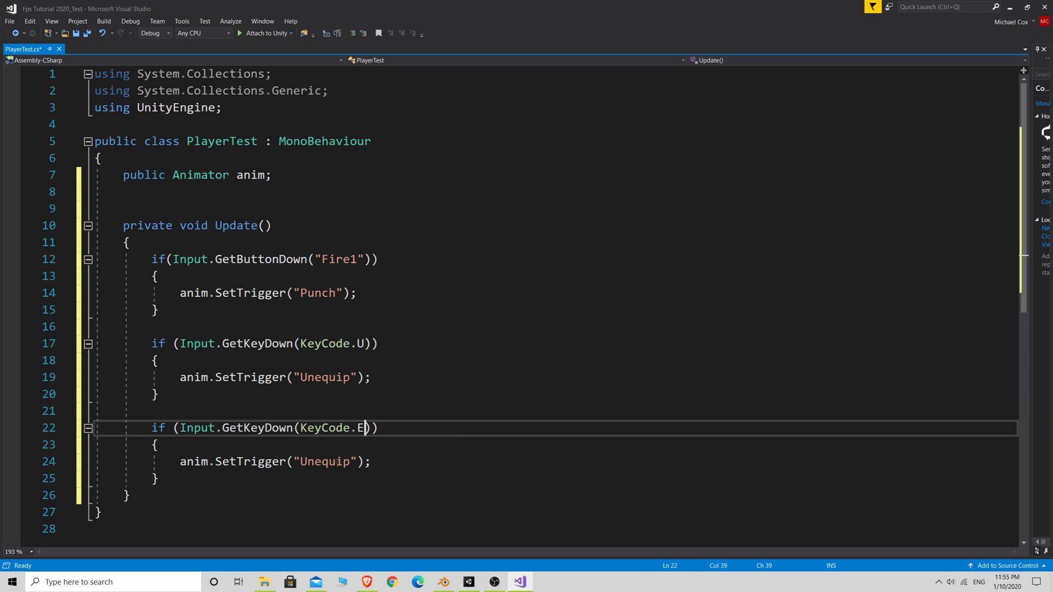
pyautogui.moveTo(320, 461); pyautogui.dragTo(299, 463)
pyautogui.write('E')
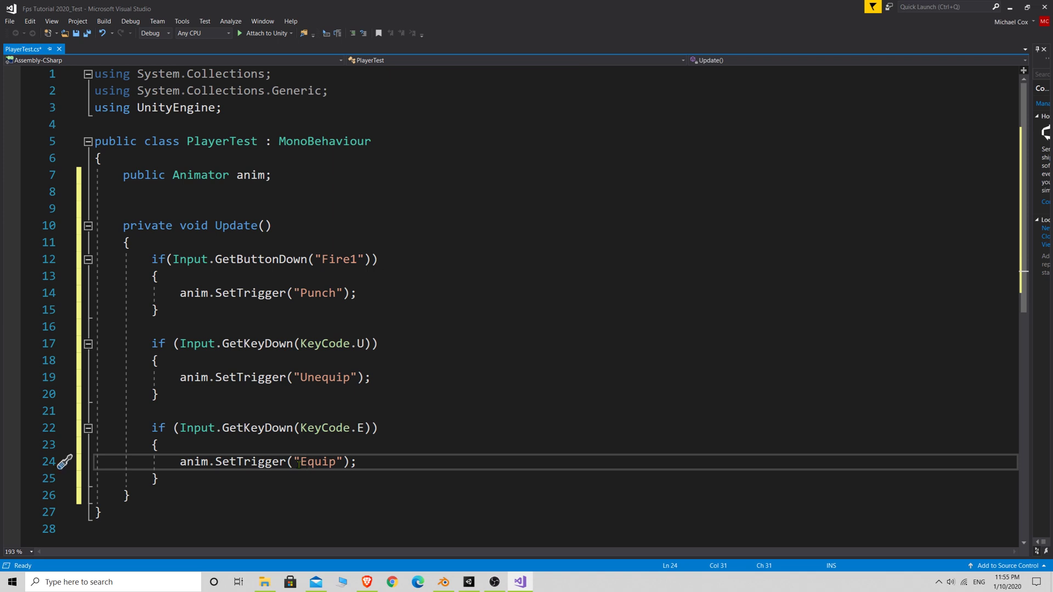
# - Save the PlayerTest script and switch back to the Unity editor
pyautogui.press('End')
pyautogui.hotkey('ctrl', 's')
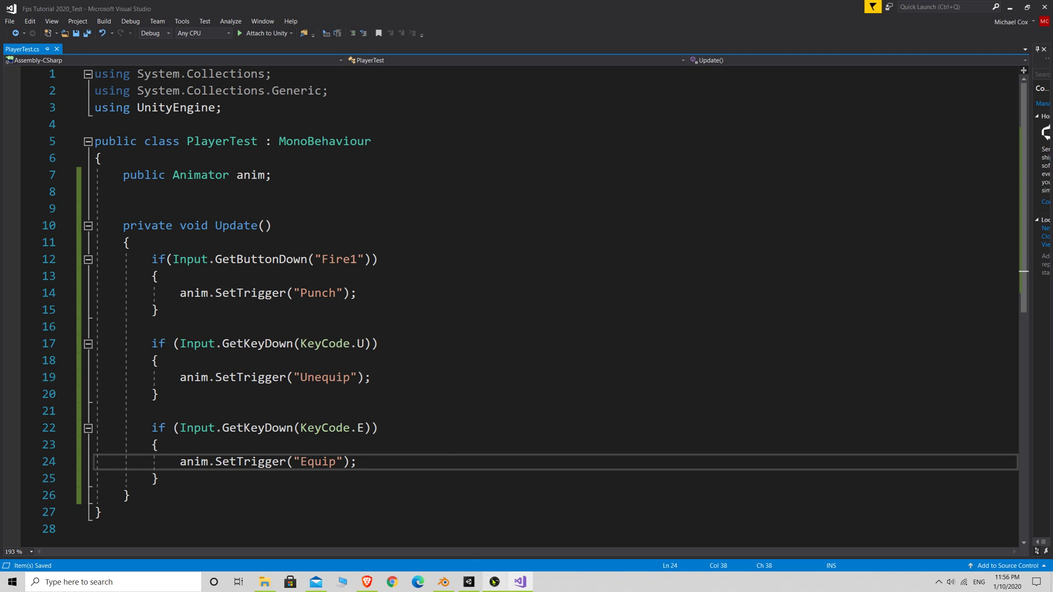
pyautogui.click(474, 586)
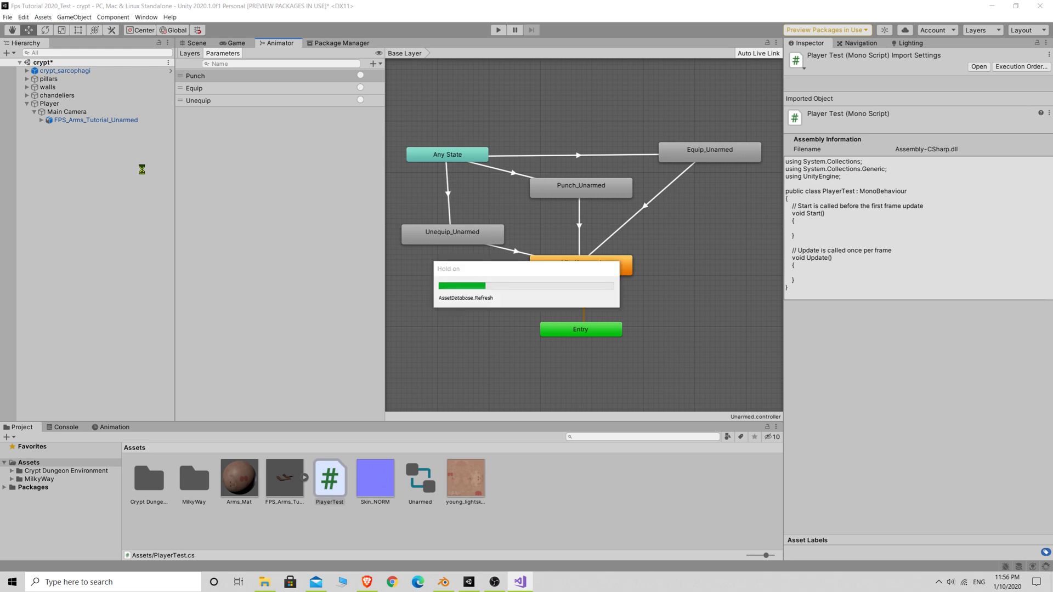
# - Attach the PlayerTest script to the Player object and assign the FPS_Arms_Tutorial_Unarmed animator to its Anim field
pyautogui.click(59, 104)
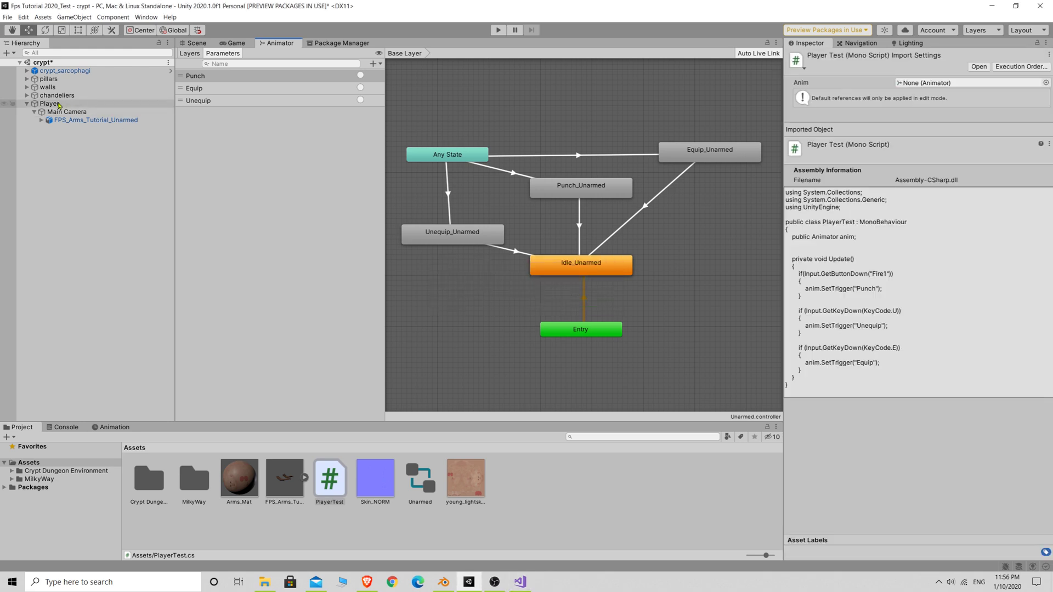
pyautogui.moveTo(329, 477); pyautogui.dragTo(958, 328)
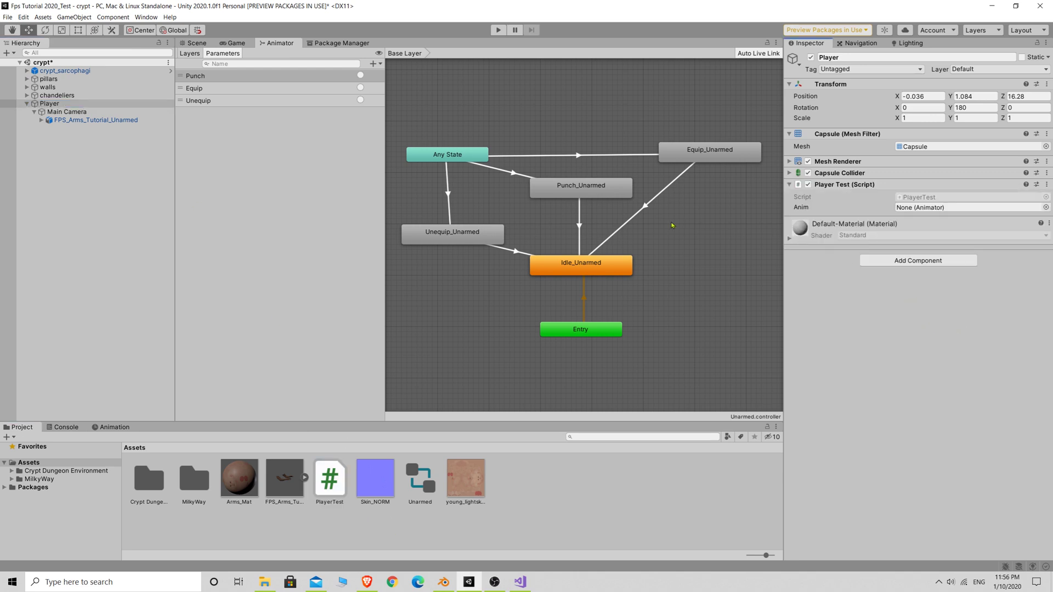
pyautogui.click(71, 121)
pyautogui.moveTo(70, 123); pyautogui.dragTo(923, 214)
pyautogui.click(82, 120)
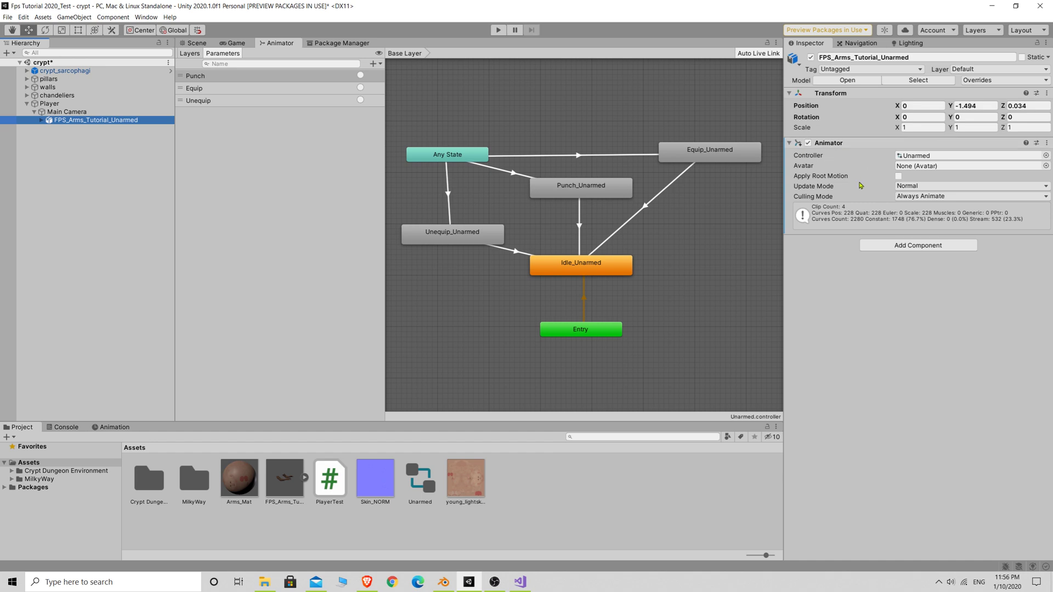
pyautogui.click(52, 104)
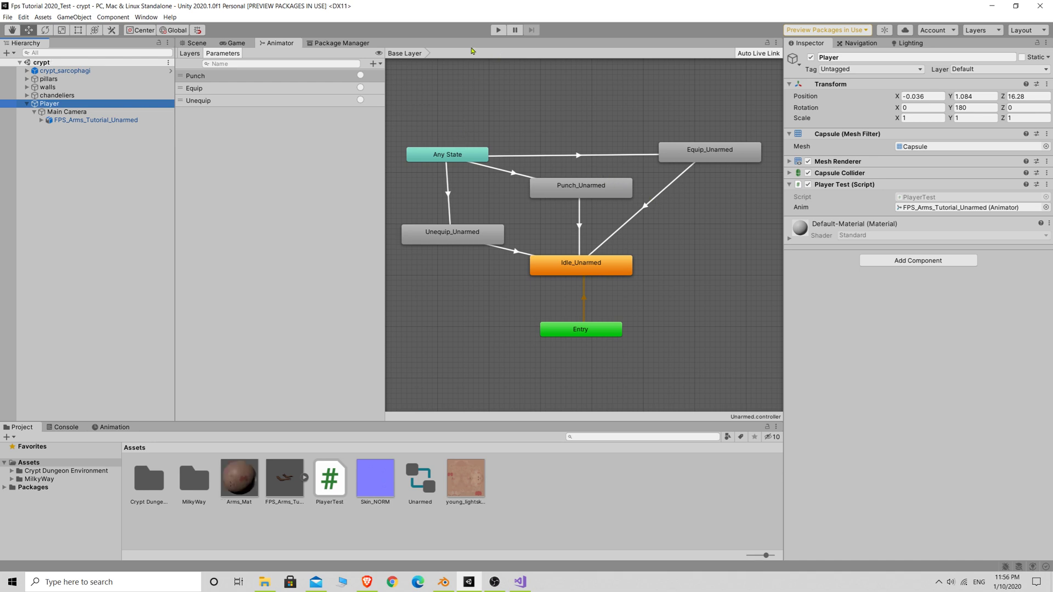
# - Run the crypt scene, trigger the arm animations including several punches, and stop play mode
pyautogui.click(498, 30)
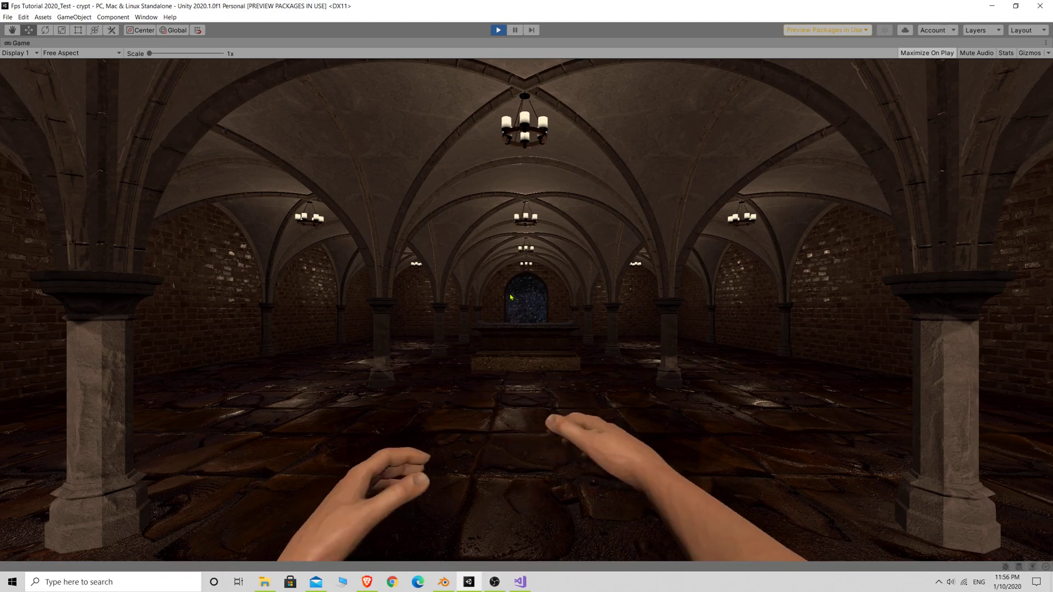
pyautogui.click(510, 296)
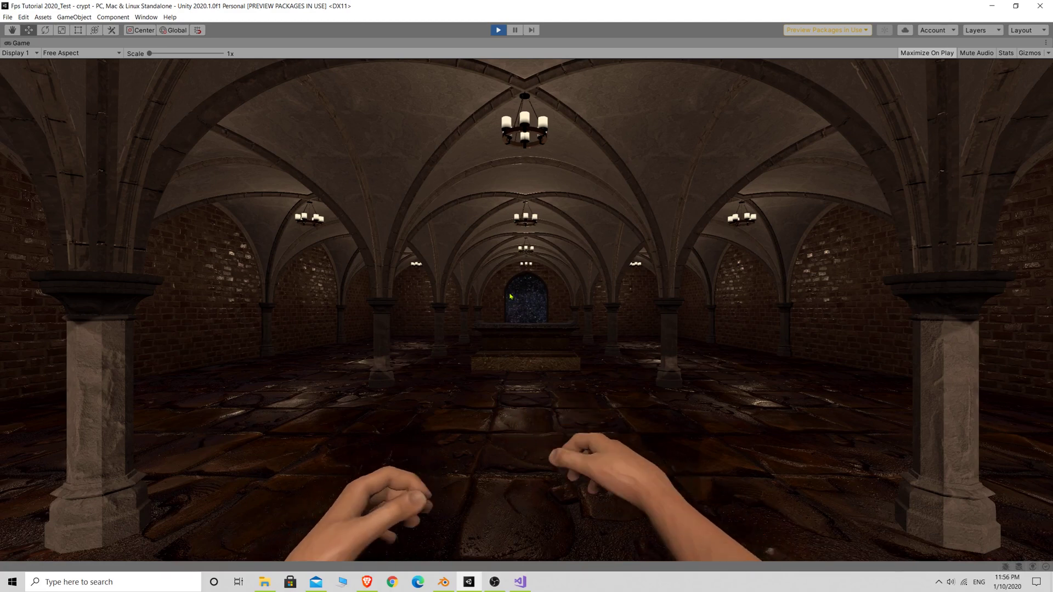
pyautogui.click(510, 297)
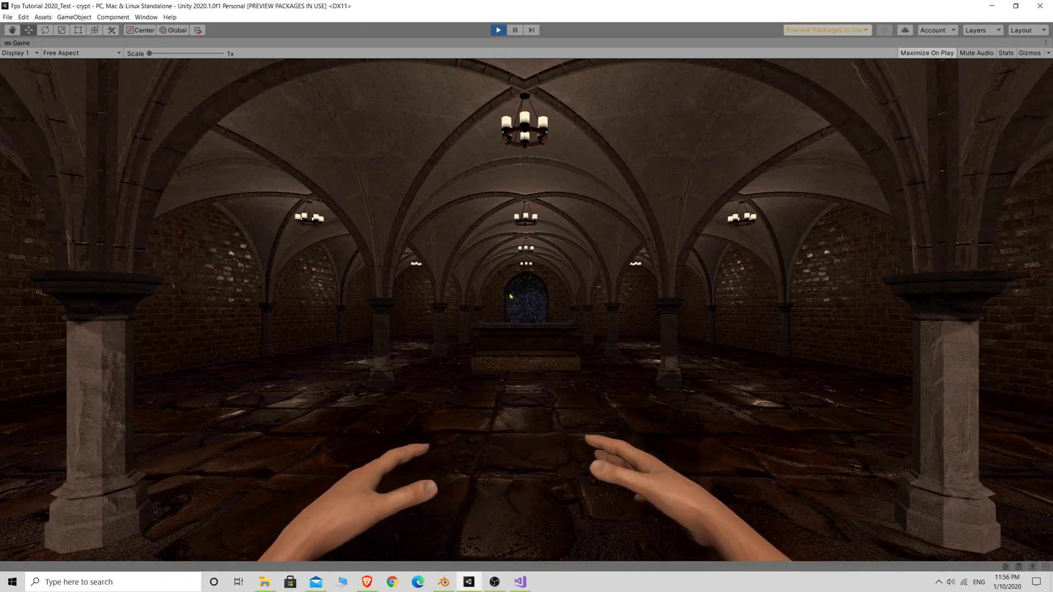
pyautogui.click(510, 297)
pyautogui.click(510, 297)
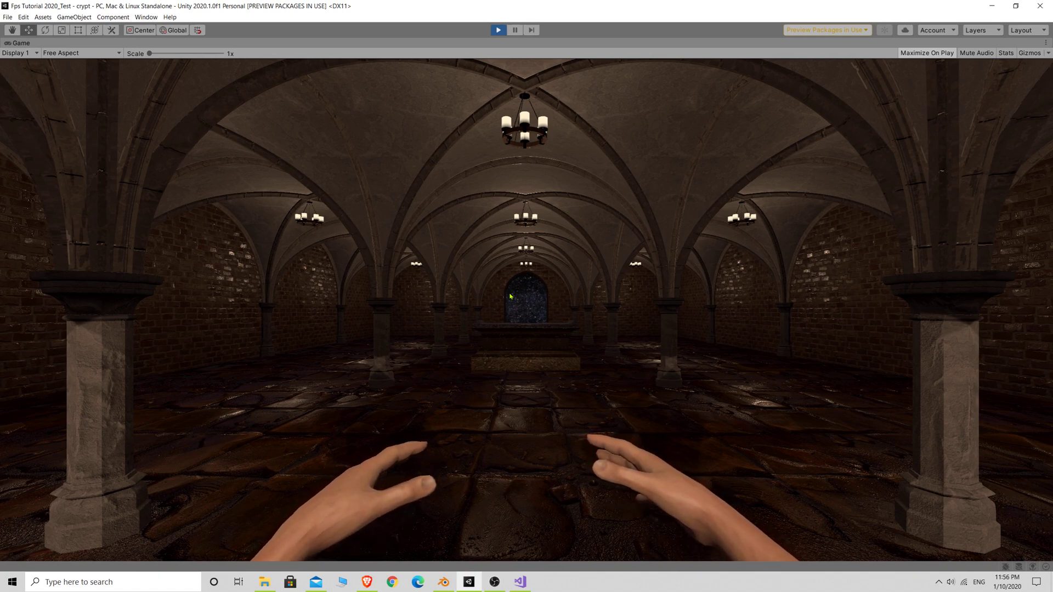
pyautogui.press('2')
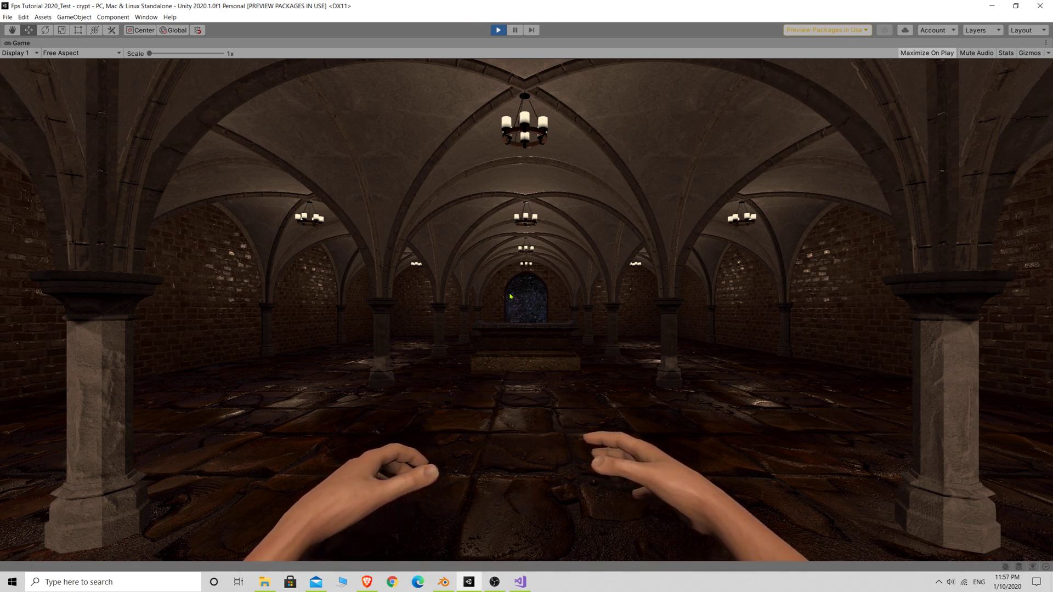
pyautogui.click(498, 31)
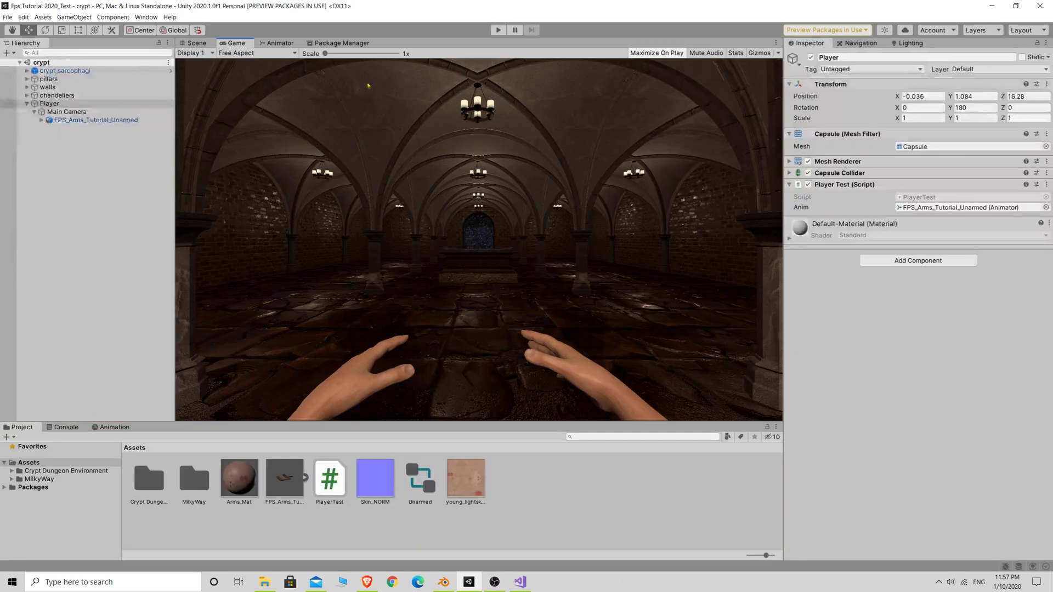
# - Delete the transition from Equip_Unarmed to Idle_Unarmed in the Unarmed controller and recreate it
pyautogui.click(278, 44)
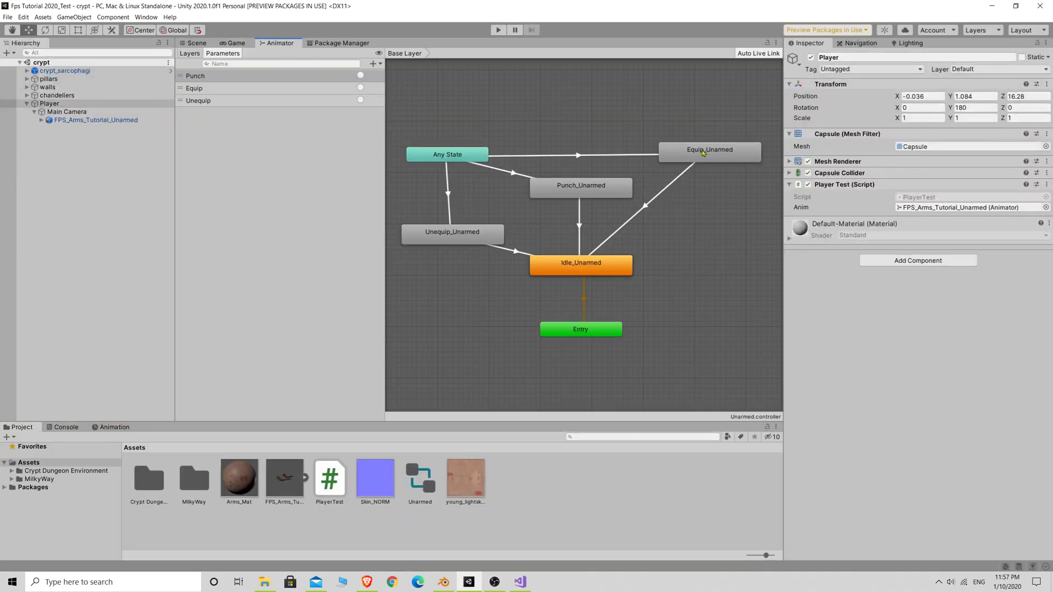
pyautogui.click(645, 207)
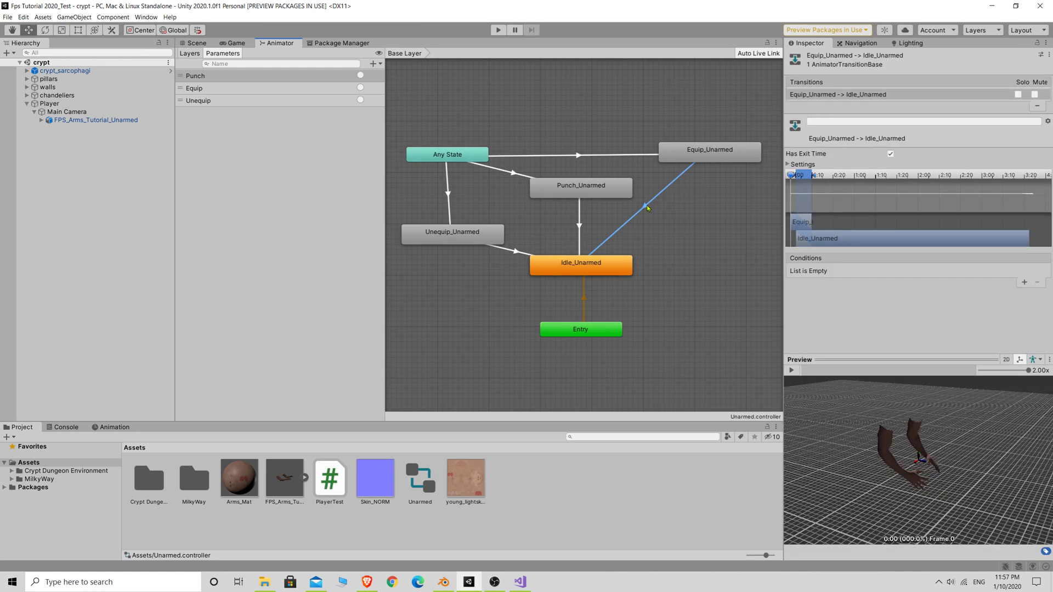
pyautogui.press('Delete')
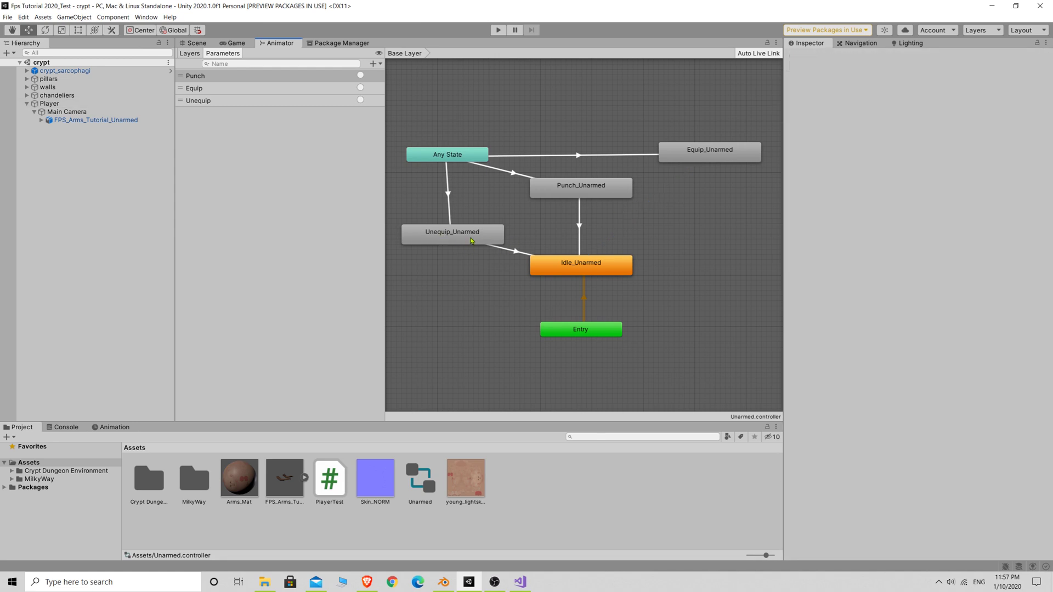
pyautogui.rightClick(689, 157)
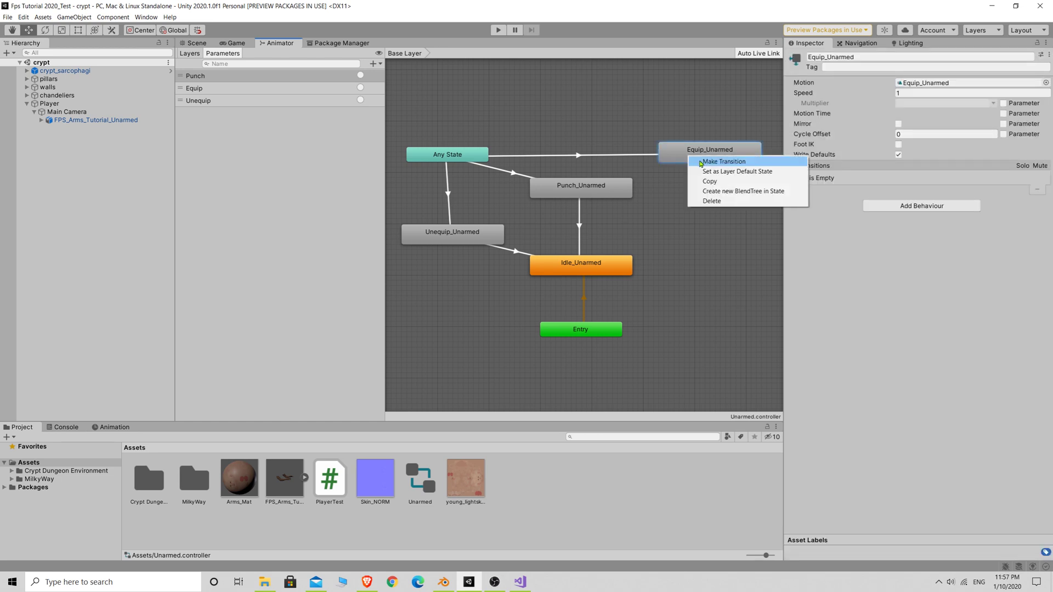
pyautogui.click(701, 162)
pyautogui.click(604, 268)
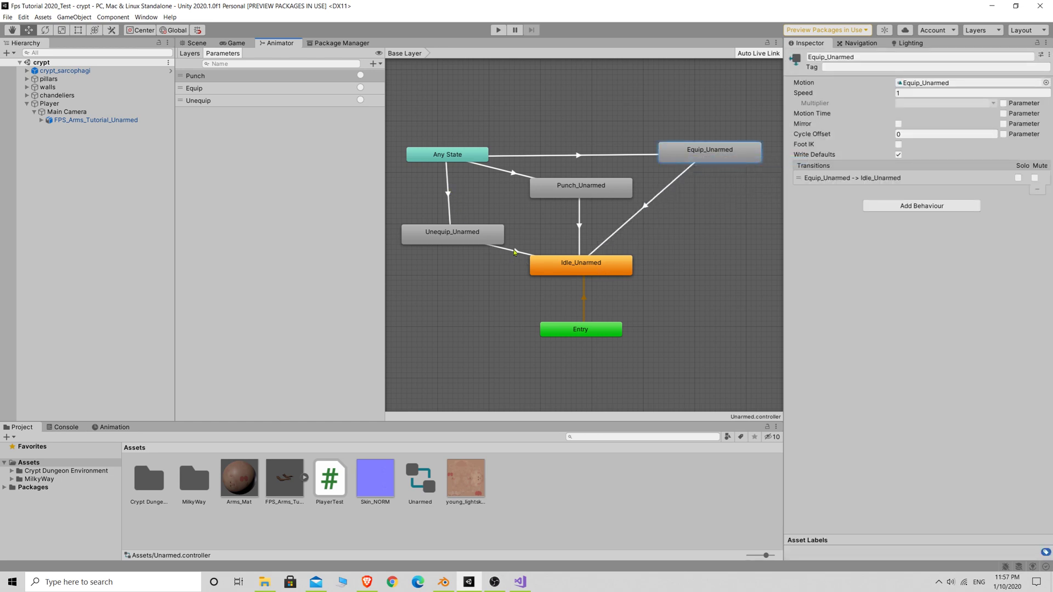
# - Delete the transition from Unequip_Unarmed to Idle_Unarmed and set the Punch_Unarmed state's speed to 1.5
pyautogui.click(515, 251)
pyautogui.click(522, 266)
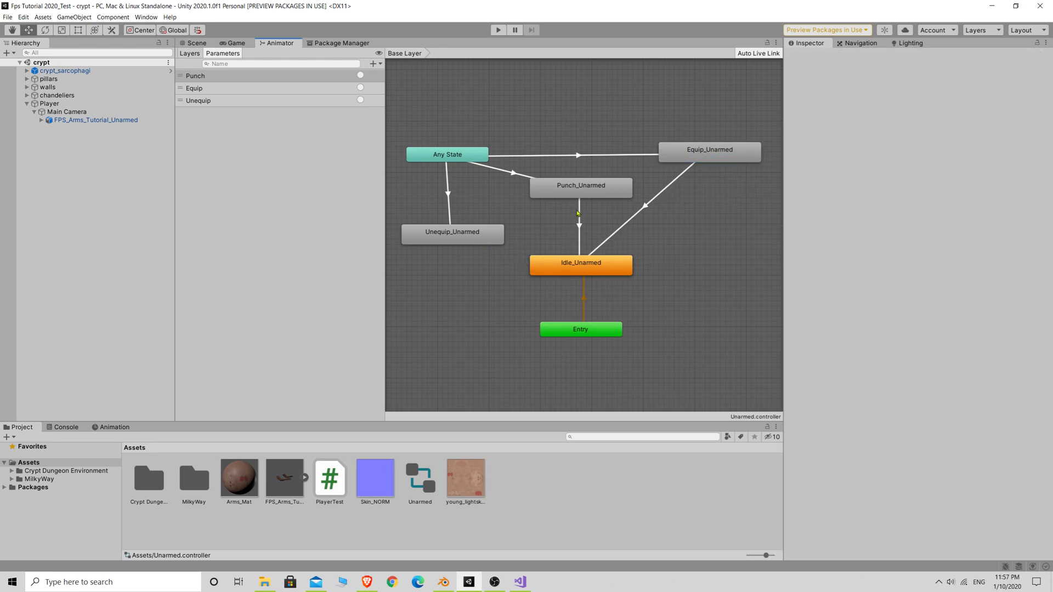
pyautogui.click(574, 193)
pyautogui.click(898, 93)
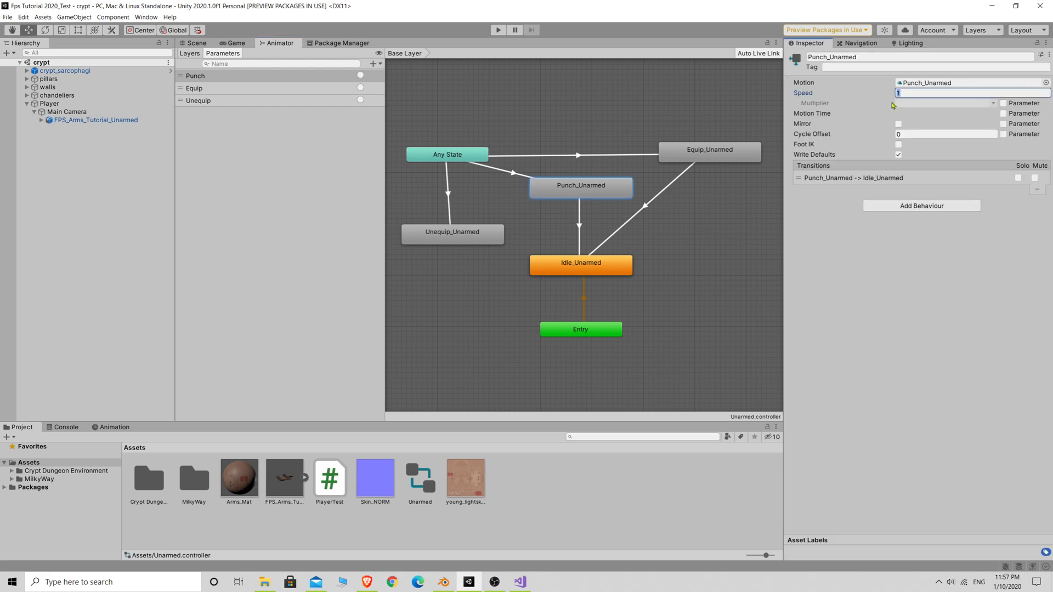
pyautogui.write('1')
# - Raise the FPS_Arms_Tutorial_Unarmed object in the scene to a Y position of about -1.41 and check the camera view
pyautogui.click(194, 43)
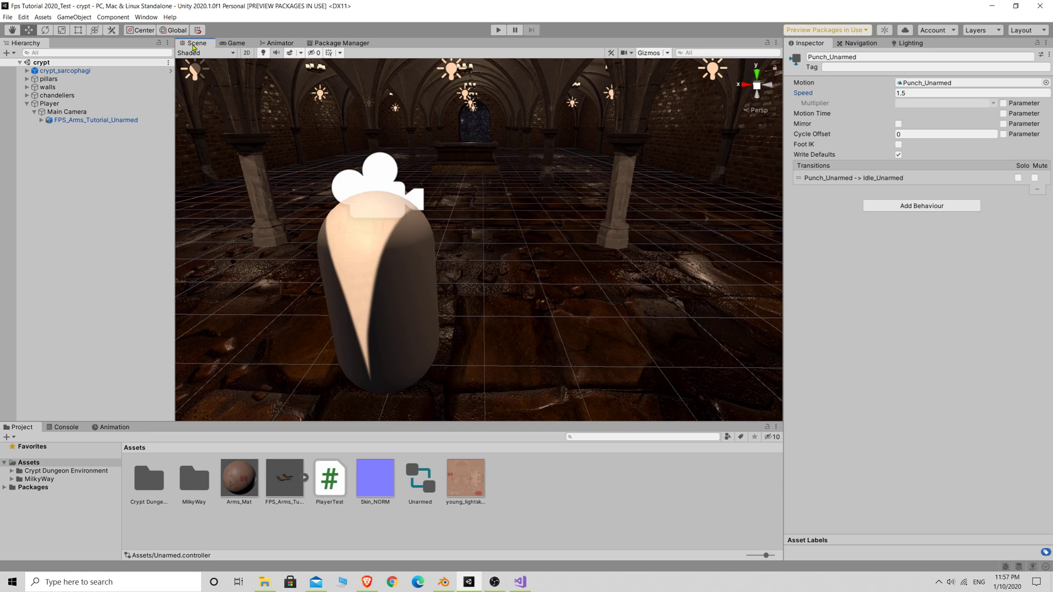
pyautogui.click(96, 120)
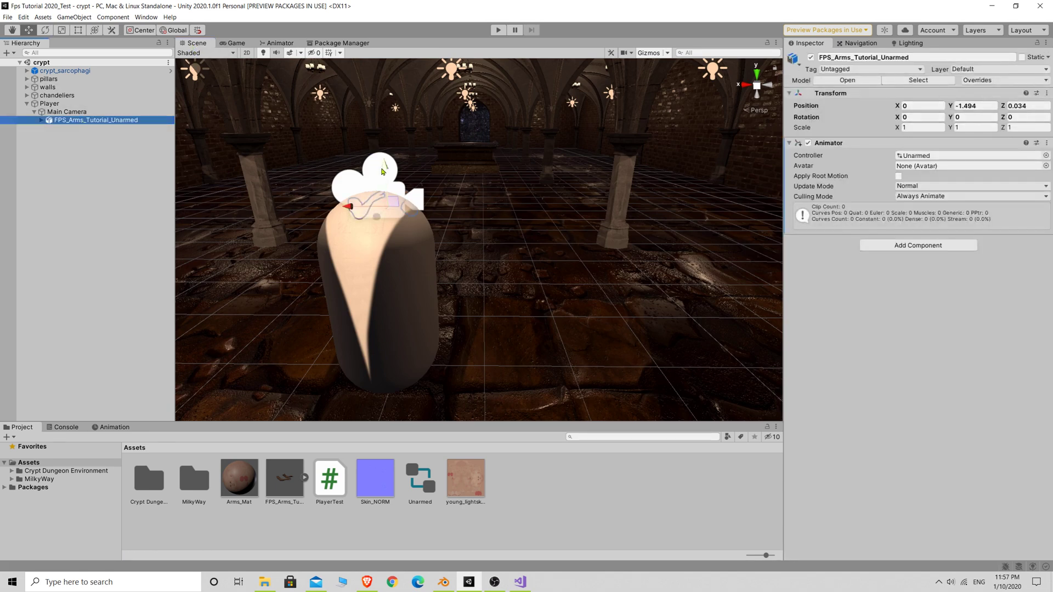
pyautogui.moveTo(384, 167); pyautogui.dragTo(356, 126)
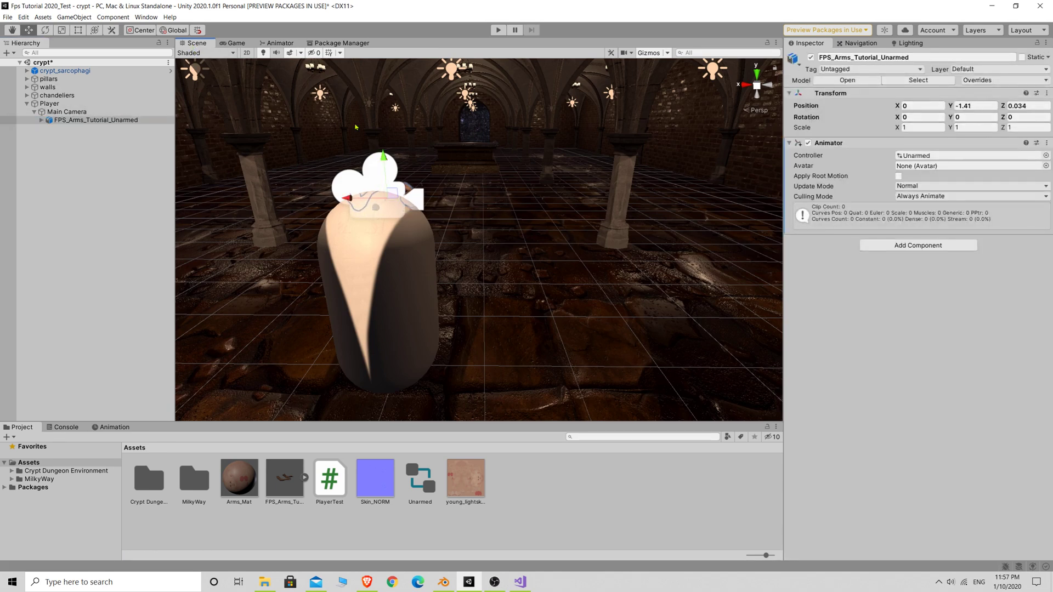
pyautogui.click(236, 44)
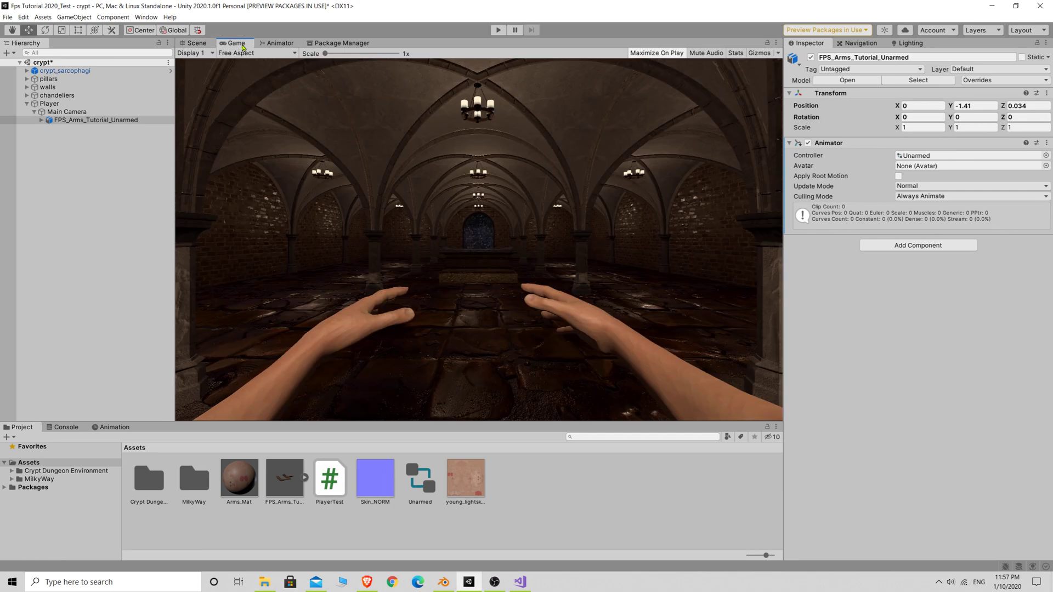
# - Shift the FPS arms along the Z axis to about -0.13, comparing their framing in the camera view
pyautogui.click(197, 43)
pyautogui.moveTo(373, 213); pyautogui.dragTo(375, 219)
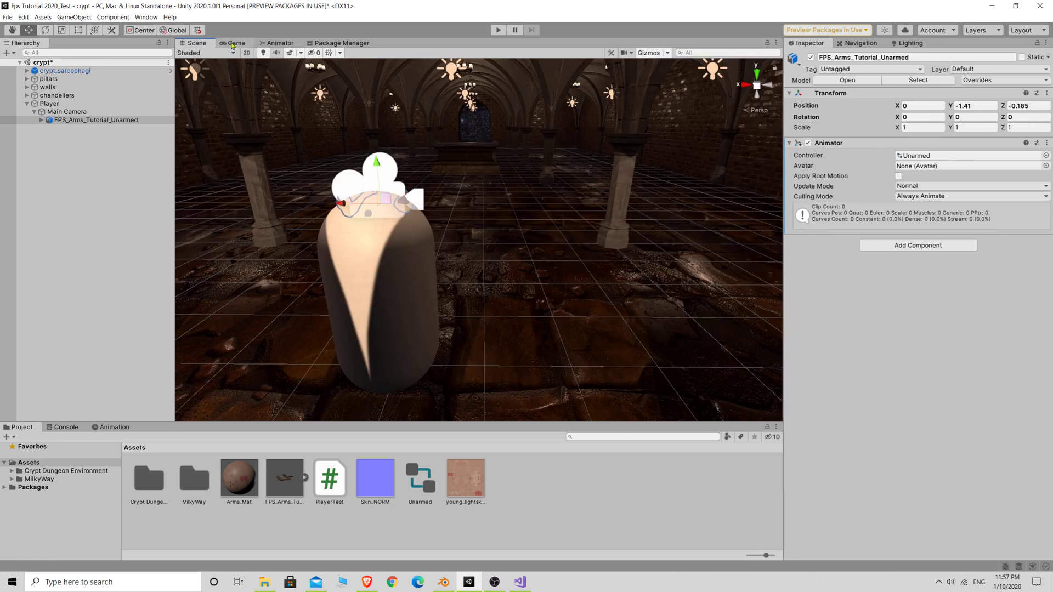
pyautogui.click(233, 44)
pyautogui.click(197, 43)
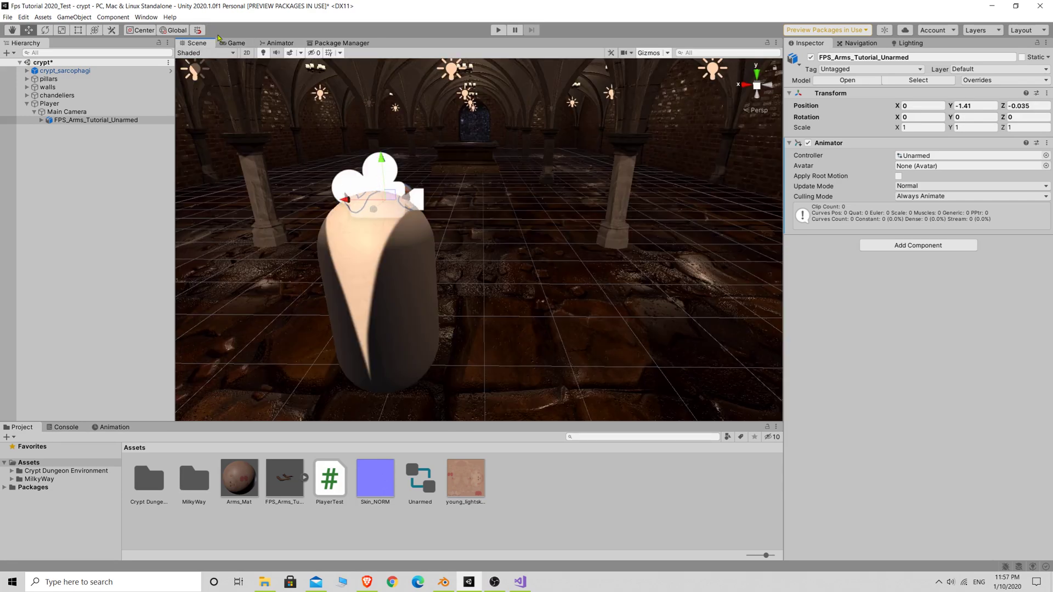
pyautogui.click(230, 44)
pyautogui.click(196, 43)
pyautogui.moveTo(373, 210); pyautogui.dragTo(370, 214)
pyautogui.click(234, 43)
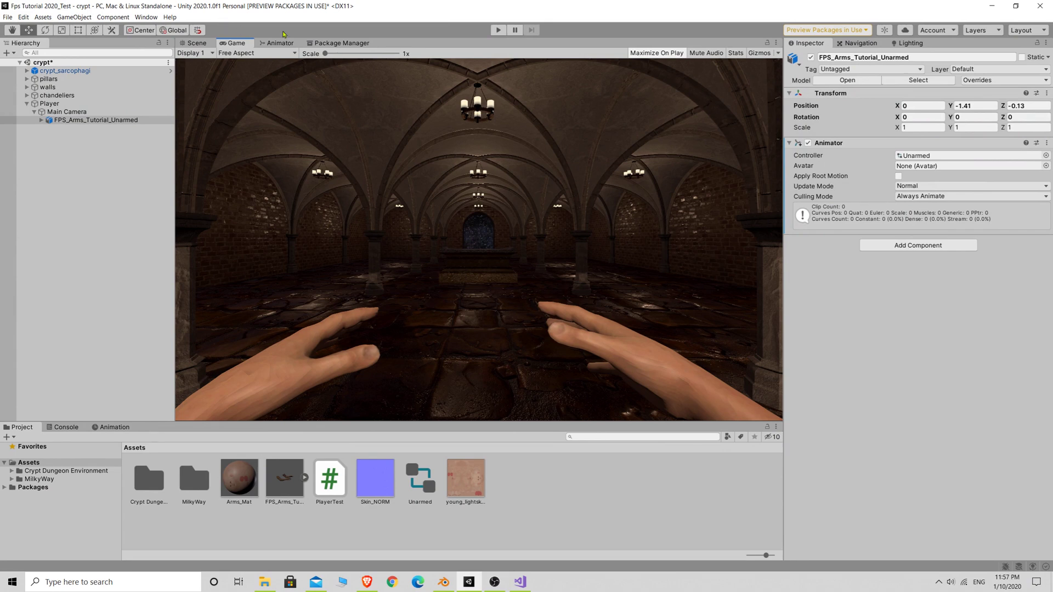
# - Run the scene to check the arms' new placement in play mode, and stop it
pyautogui.click(198, 43)
pyautogui.click(498, 30)
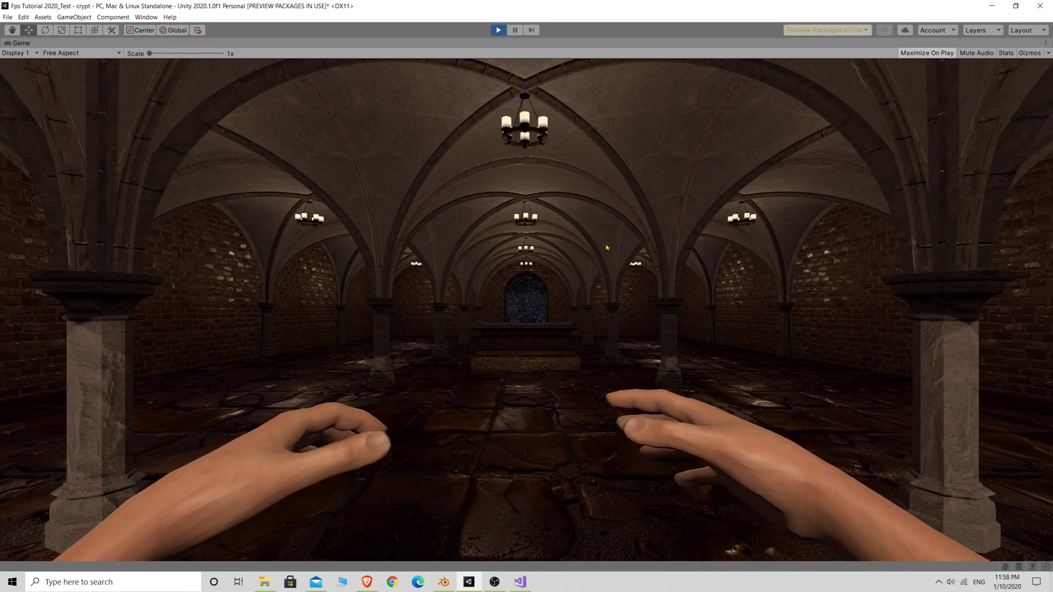
pyautogui.click(498, 29)
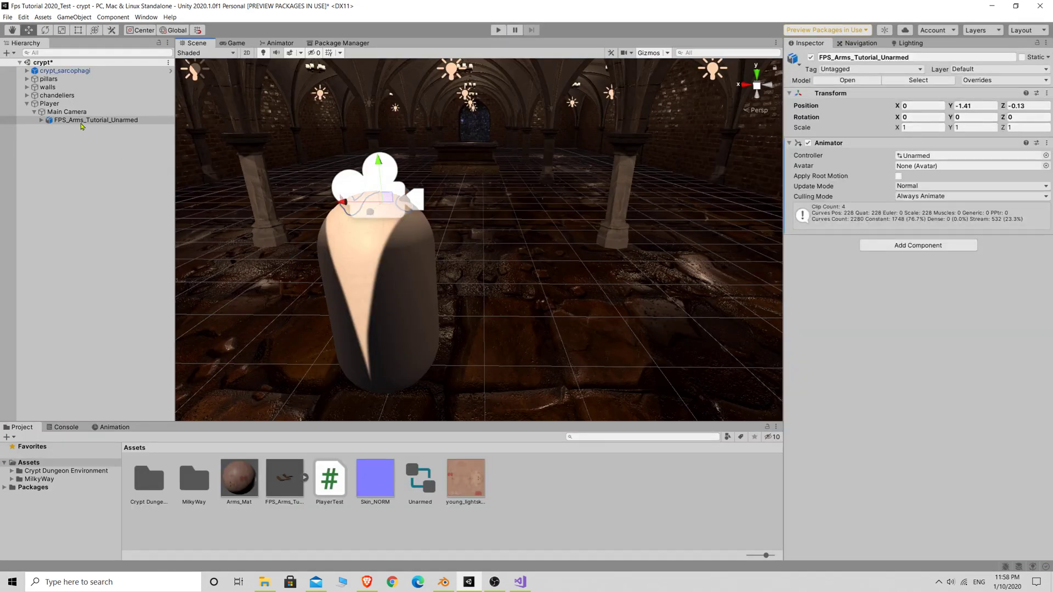
# - Move the Player capsule along the Z axis to about 15
pyautogui.click(336, 219)
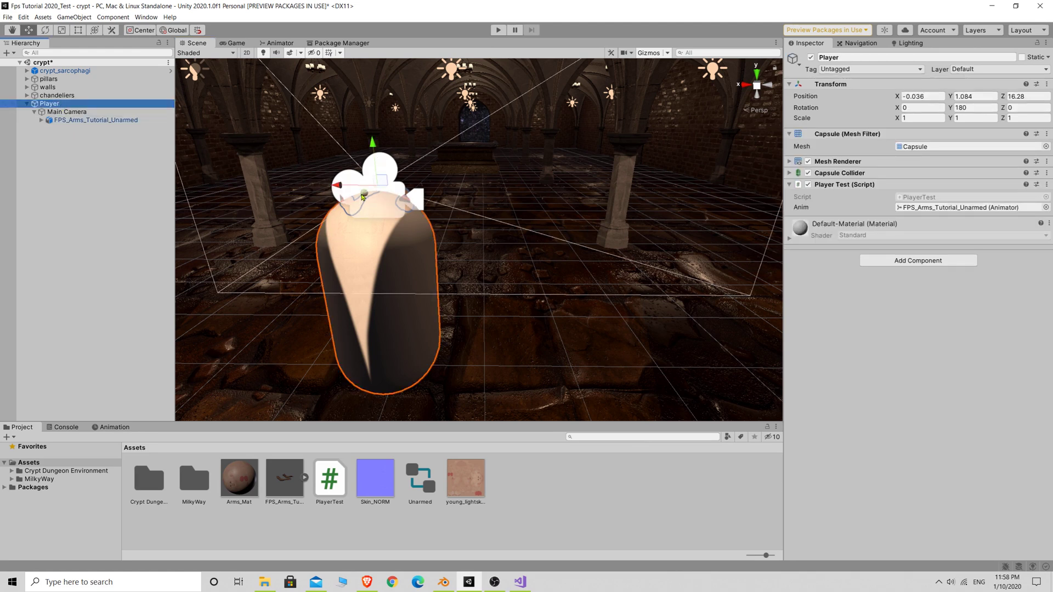
pyautogui.moveTo(362, 196); pyautogui.dragTo(354, 259)
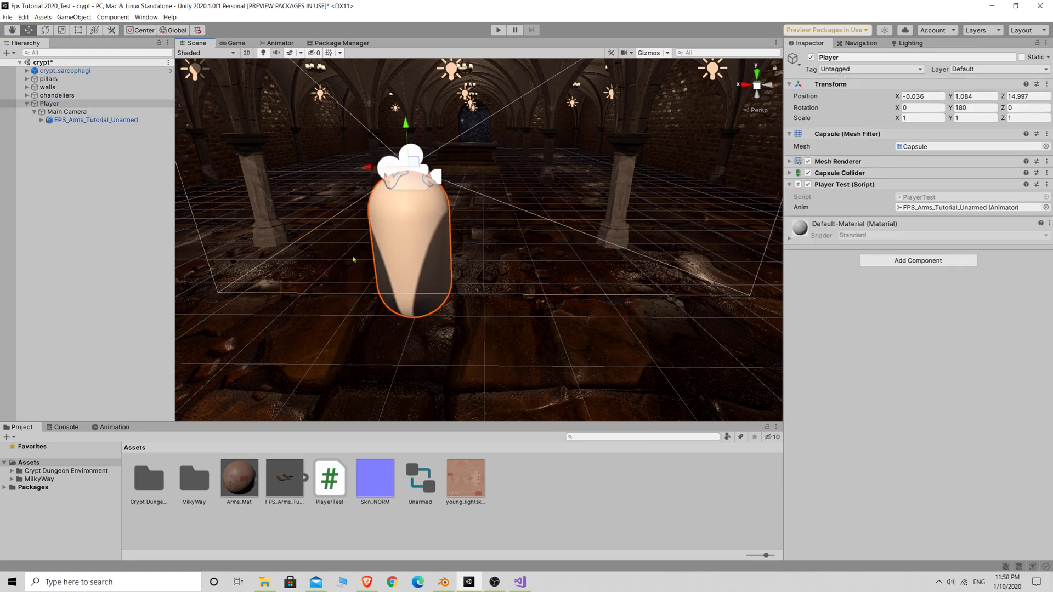
# - Review the import settings of the young_lightskinned_male_diffuse and Skin_NORM textures and check the arms' skin in the camera view
pyautogui.click(475, 480)
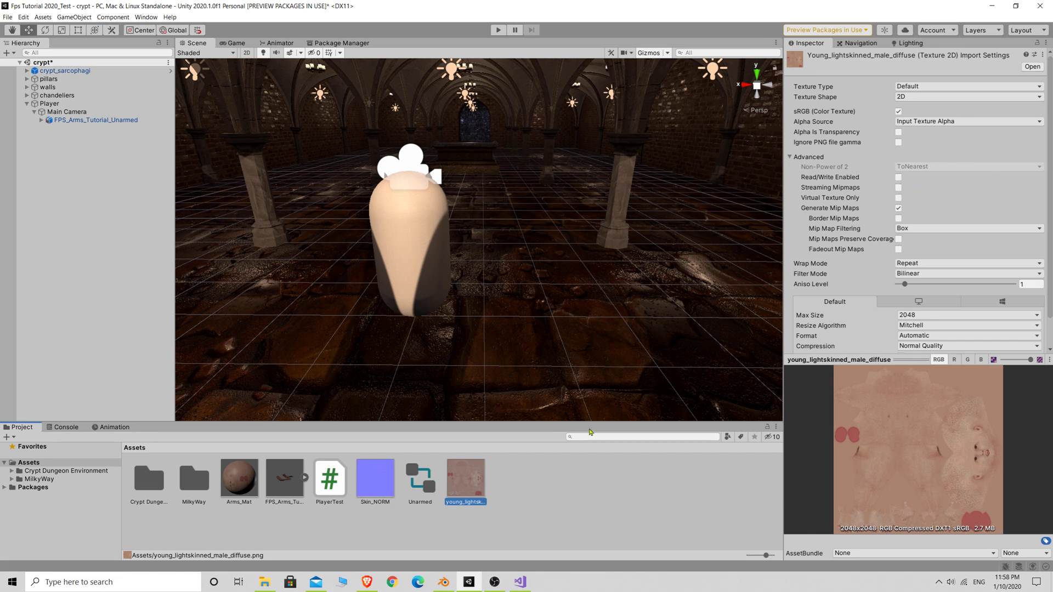
pyautogui.click(362, 483)
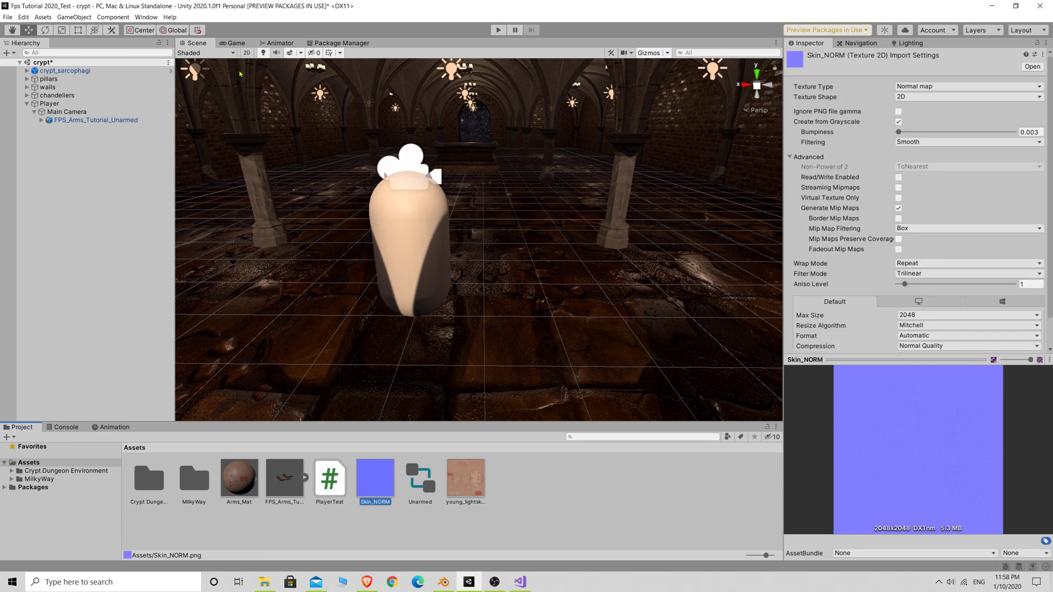
pyautogui.click(236, 43)
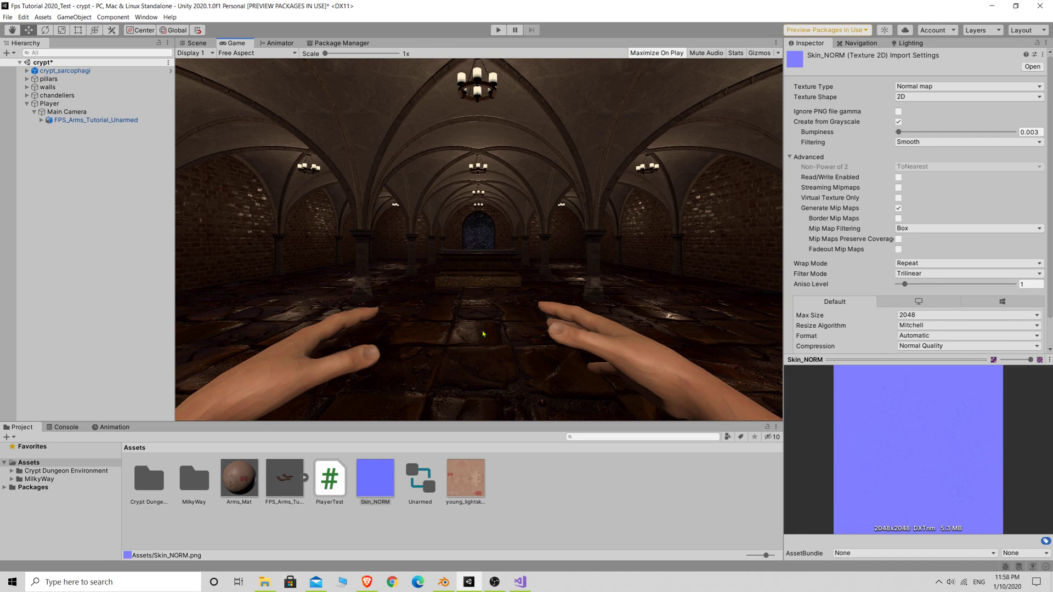
# - Set the Arms_Mat material's smoothness source to Albedo Alpha and its smoothness to about 0.558
pyautogui.click(259, 485)
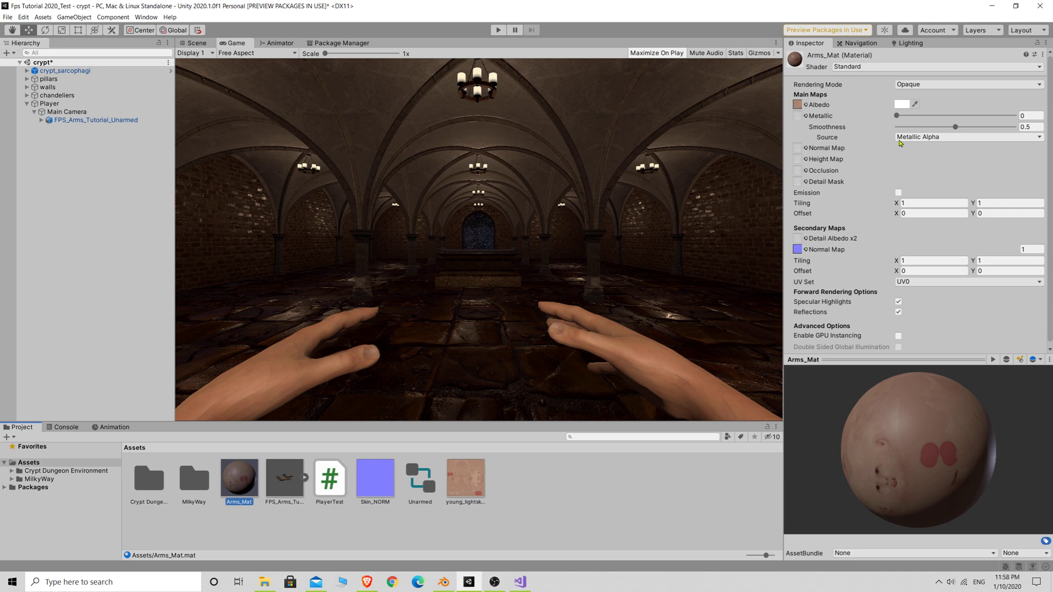
pyautogui.click(943, 140)
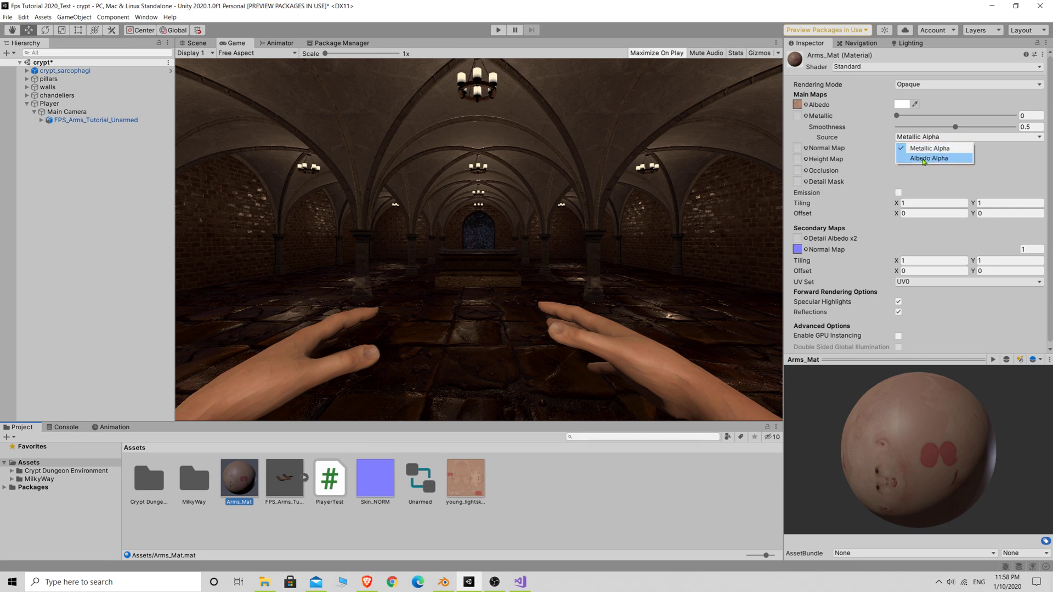
pyautogui.click(925, 157)
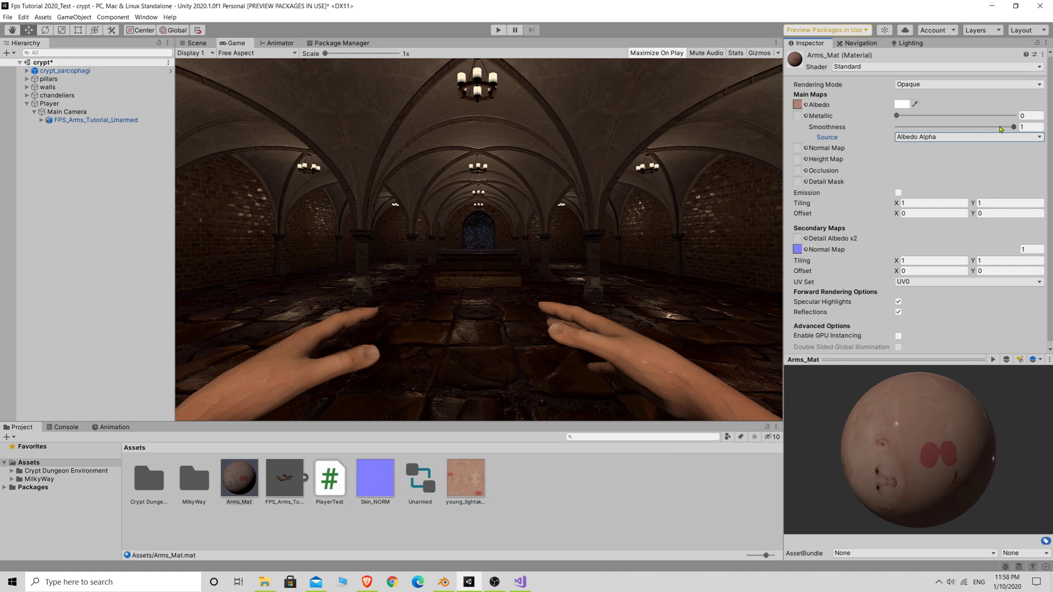
pyautogui.moveTo(1013, 128); pyautogui.dragTo(961, 134)
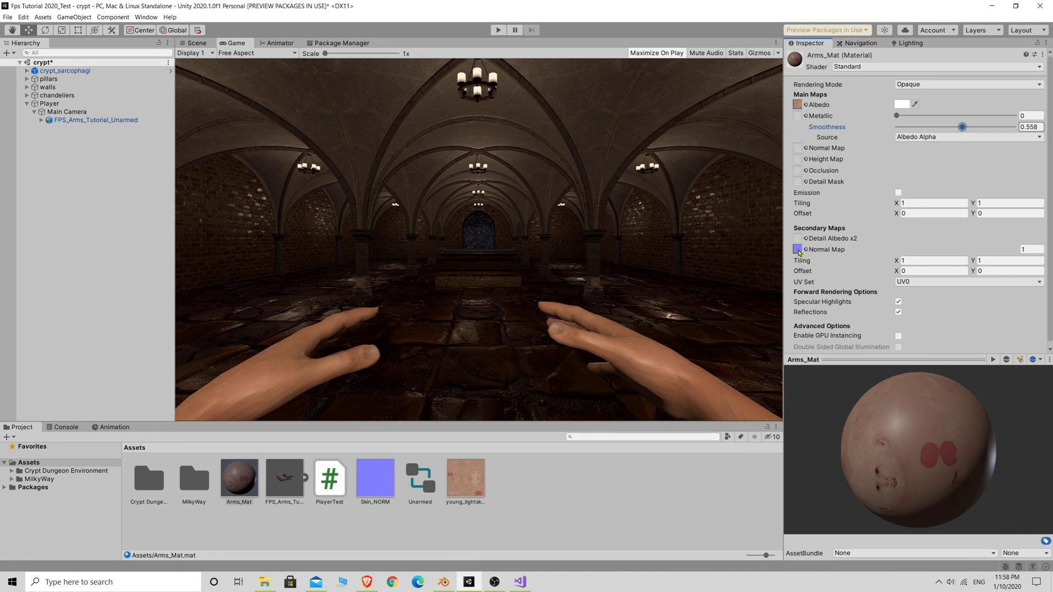
# - Clear the secondary normal map of Arms_Mat and assign the Skin_NORM texture as its main normal map
pyautogui.click(805, 249)
pyautogui.doubleClick(318, 200)
pyautogui.moveTo(391, 485); pyautogui.dragTo(798, 149)
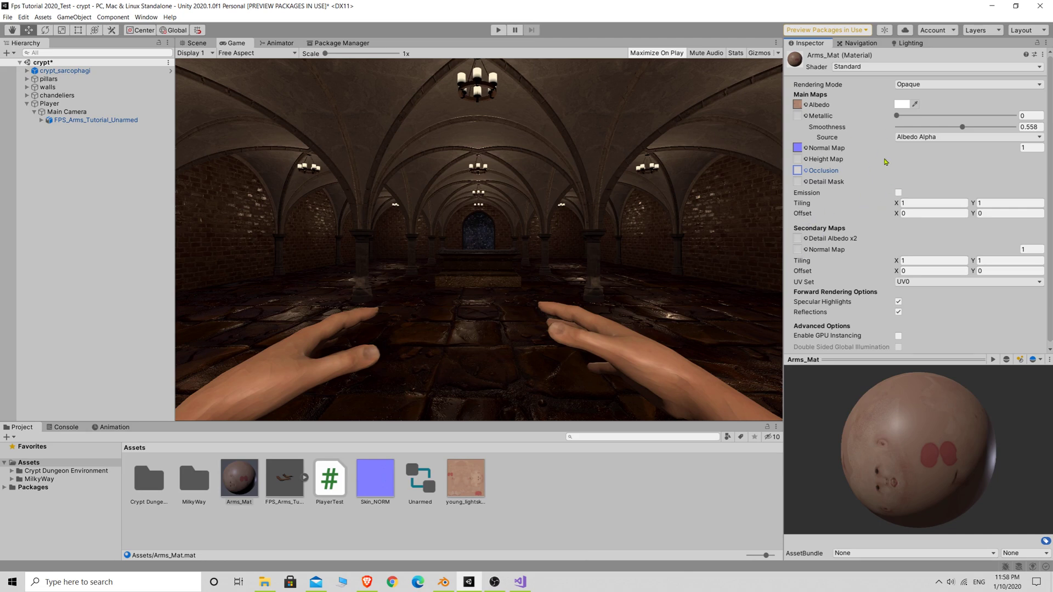
# - Set the Arms_Mat smoothness to about 0.443, and run the scene briefly to check the skin in play mode
pyautogui.moveTo(962, 127)
pyautogui.mouseDown()
pyautogui.moveTo(989, 128)
pyautogui.moveTo(934, 132)
pyautogui.moveTo(977, 133)
pyautogui.moveTo(950, 136)
pyautogui.mouseUp()
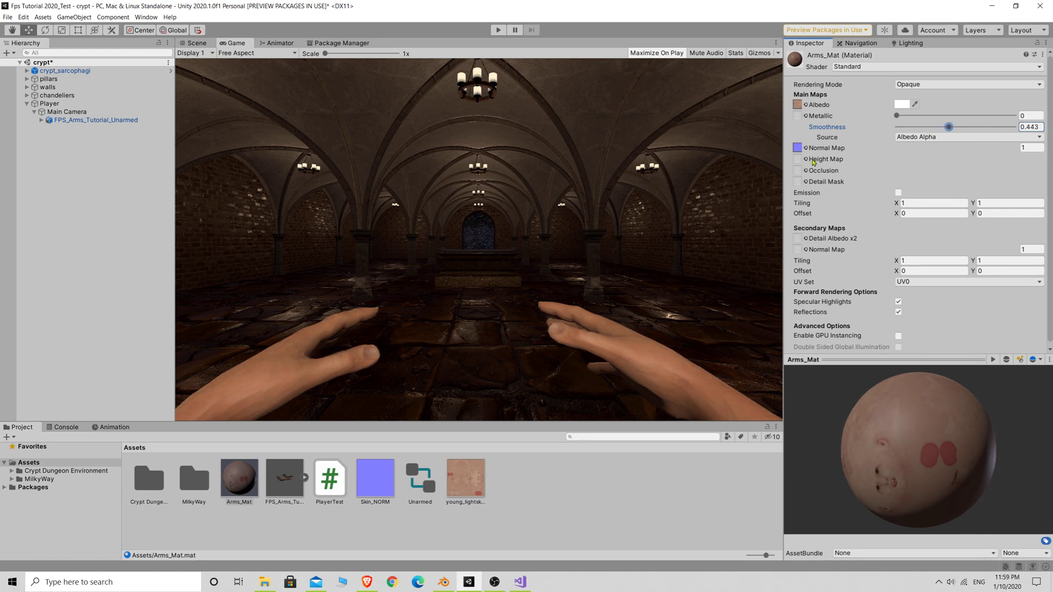
pyautogui.click(498, 30)
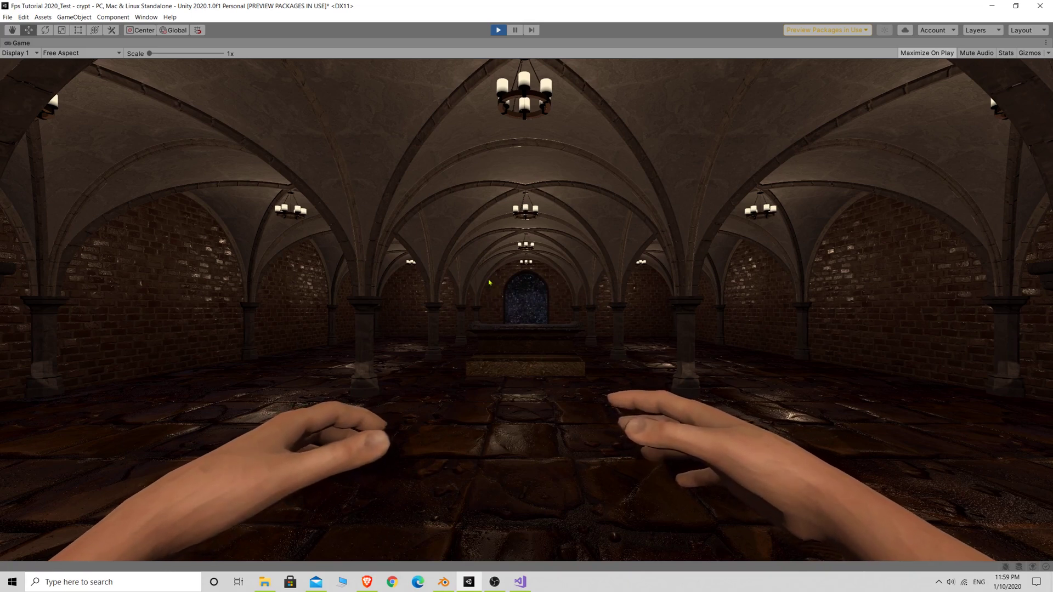
pyautogui.click(498, 29)
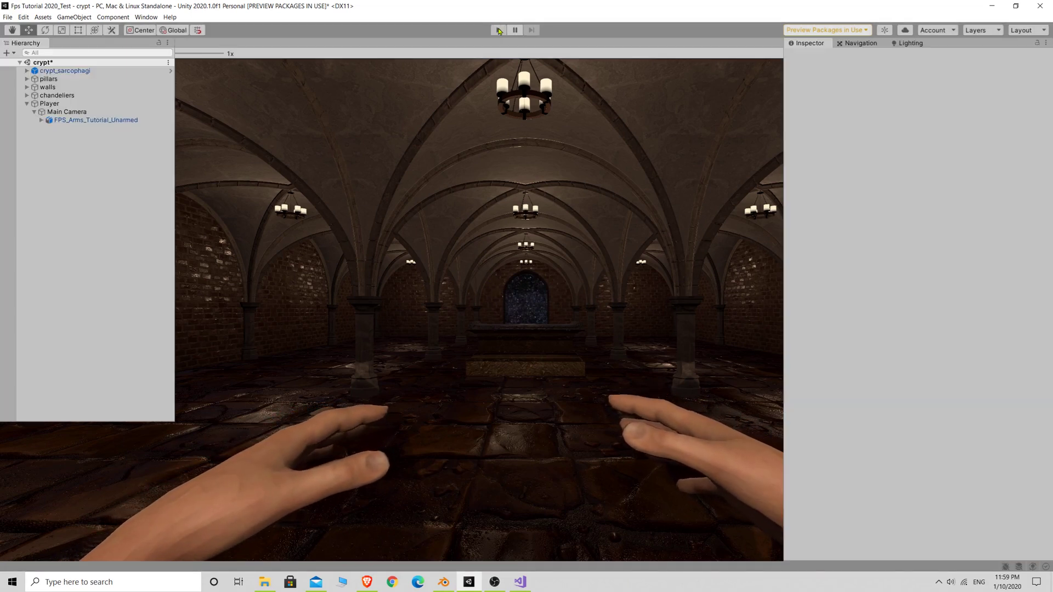
# - Turn off shadow casting on the arms' Makehuman_male_rigged:Body mesh, and check the arms in a short play-mode run
pyautogui.click(75, 120)
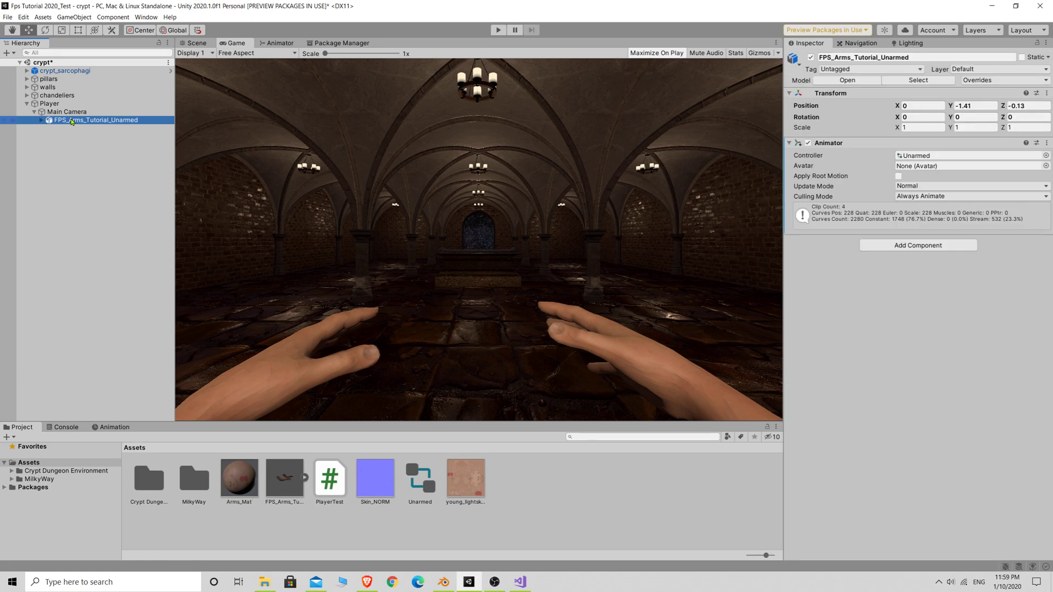
pyautogui.click(41, 120)
pyautogui.click(66, 136)
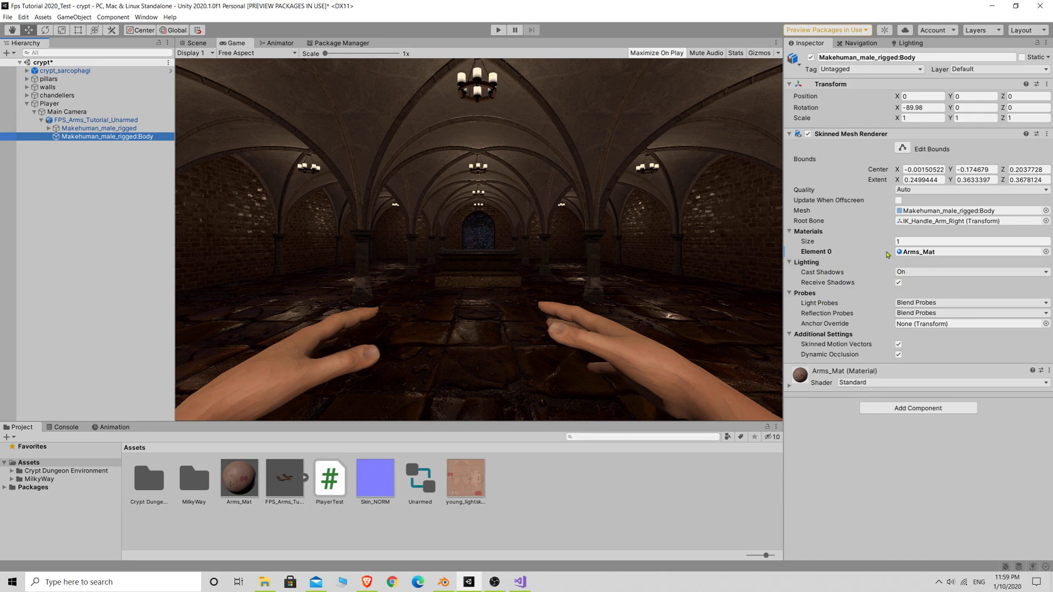
pyautogui.click(900, 272)
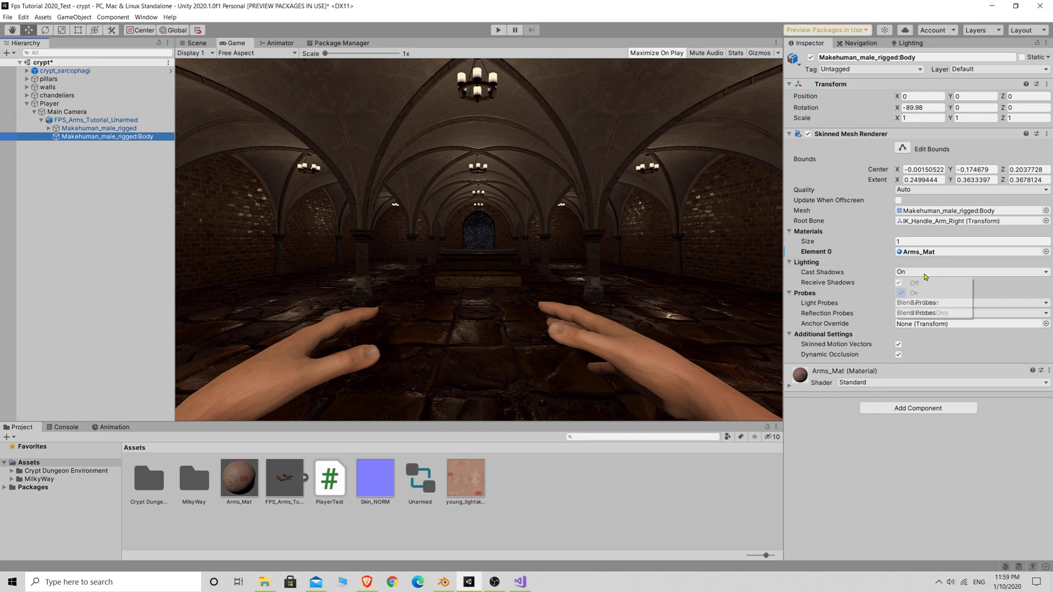
pyautogui.click(912, 283)
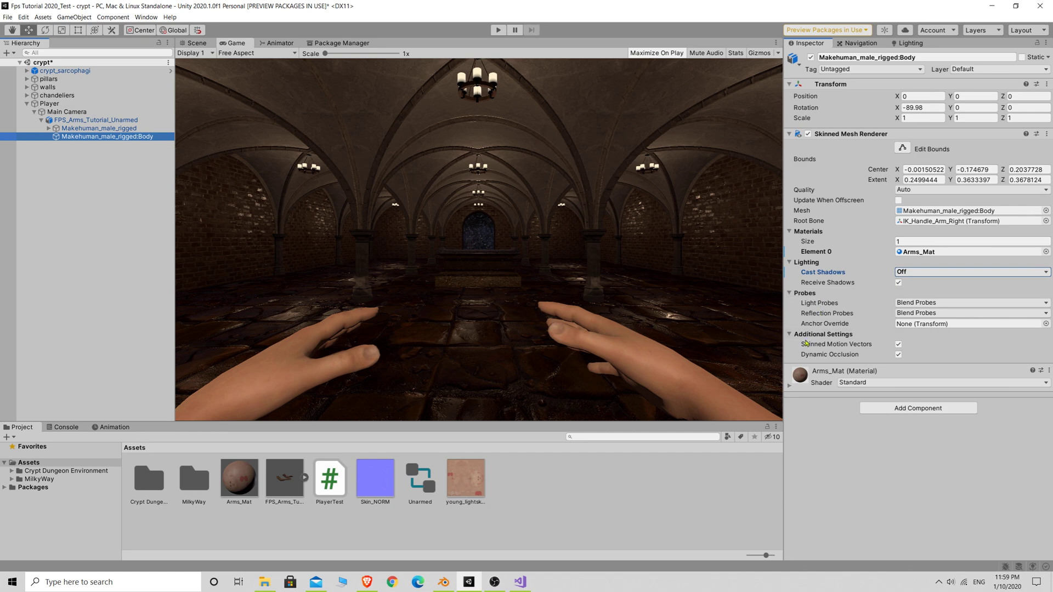
pyautogui.hotkey('ctrl', 'p')
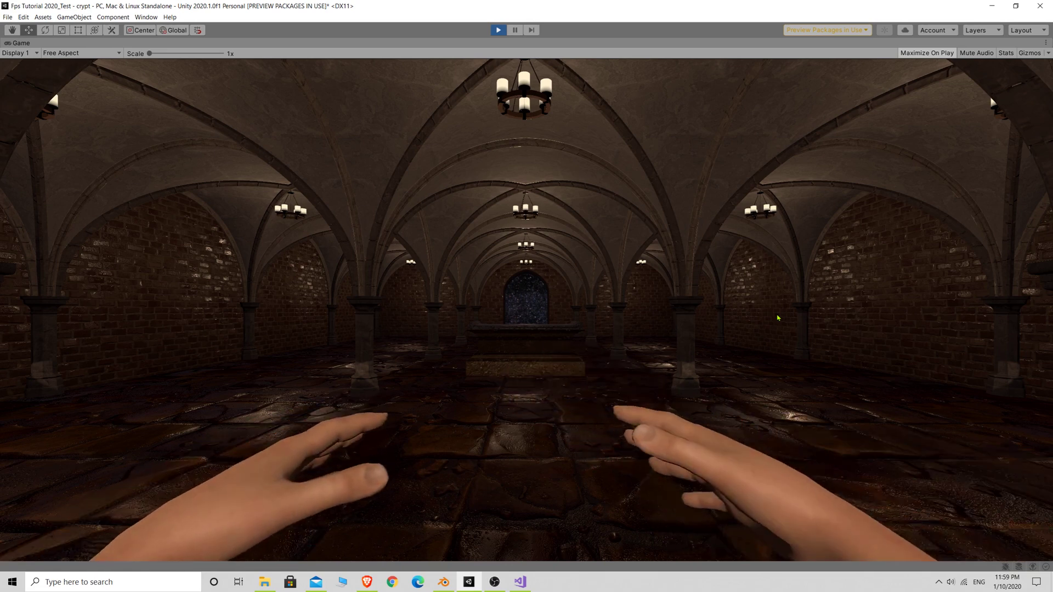
pyautogui.hotkey('ctrl', 'p')
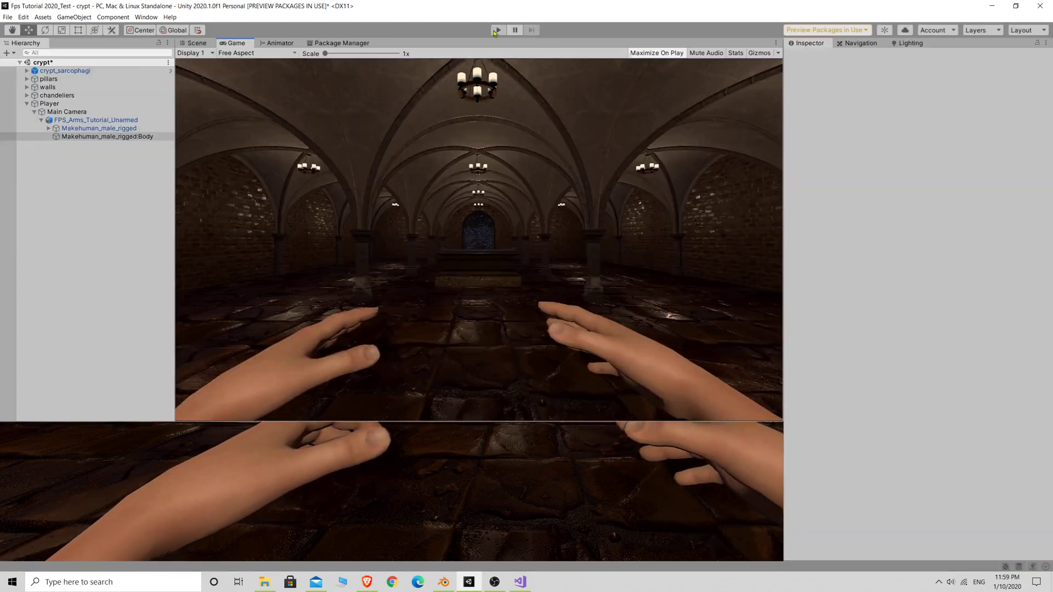
# - Set the Main Camera's near clipping plane to 0.01
pyautogui.click(68, 112)
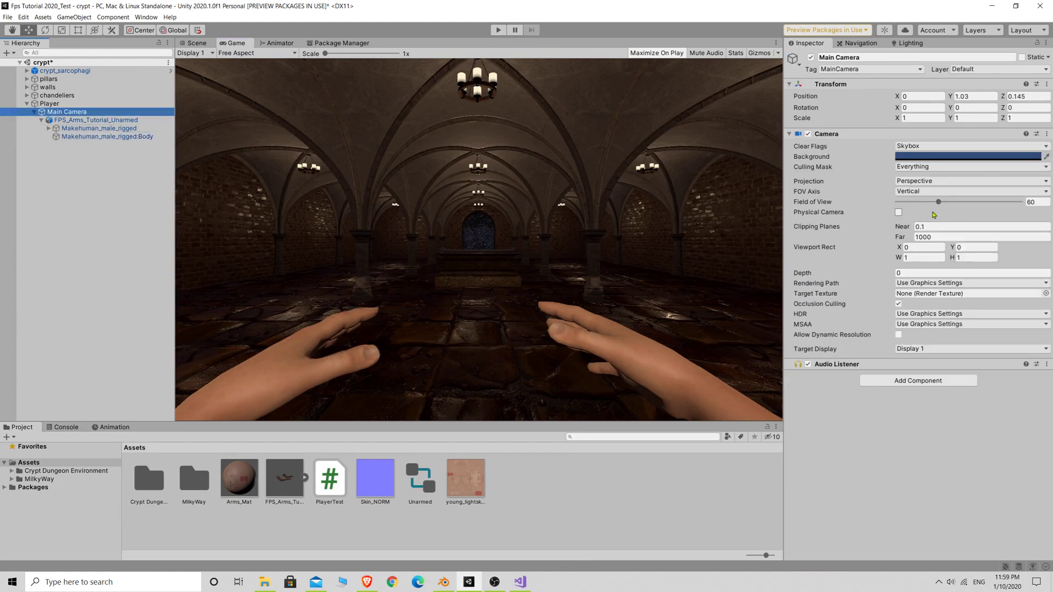
pyautogui.click(929, 226)
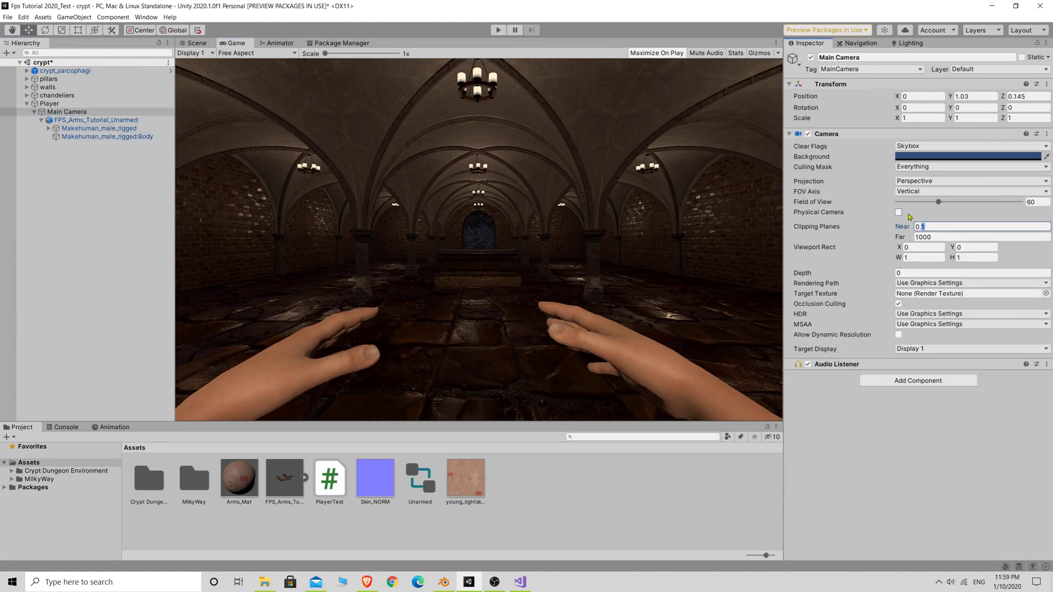
pyautogui.write('05')
# - Run the scene to test the arms in play mode, stop it, and save the crypt scene
pyautogui.click(498, 30)
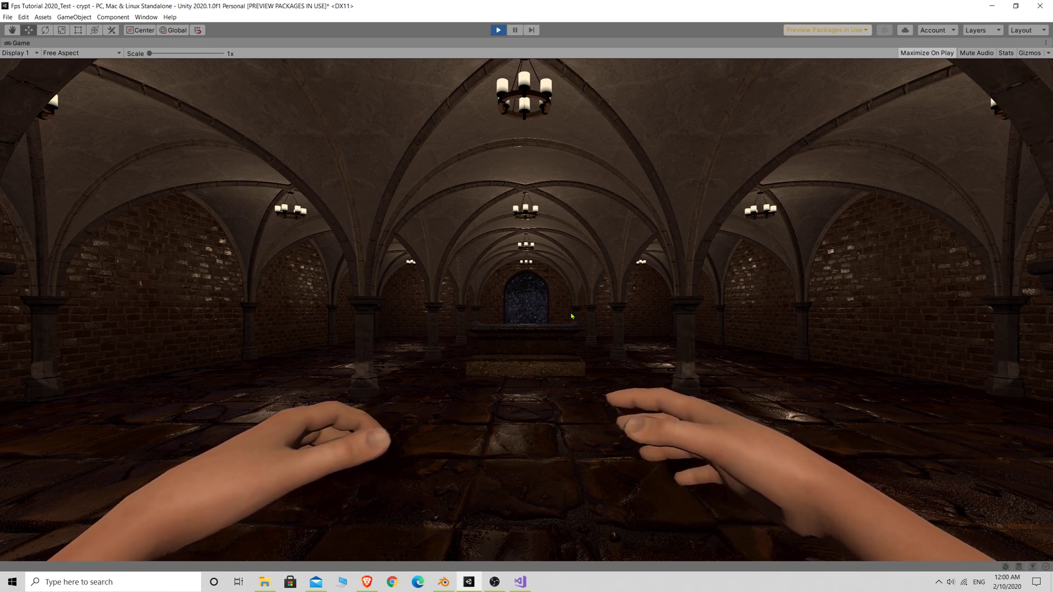
pyautogui.click(571, 316)
pyautogui.click(572, 316)
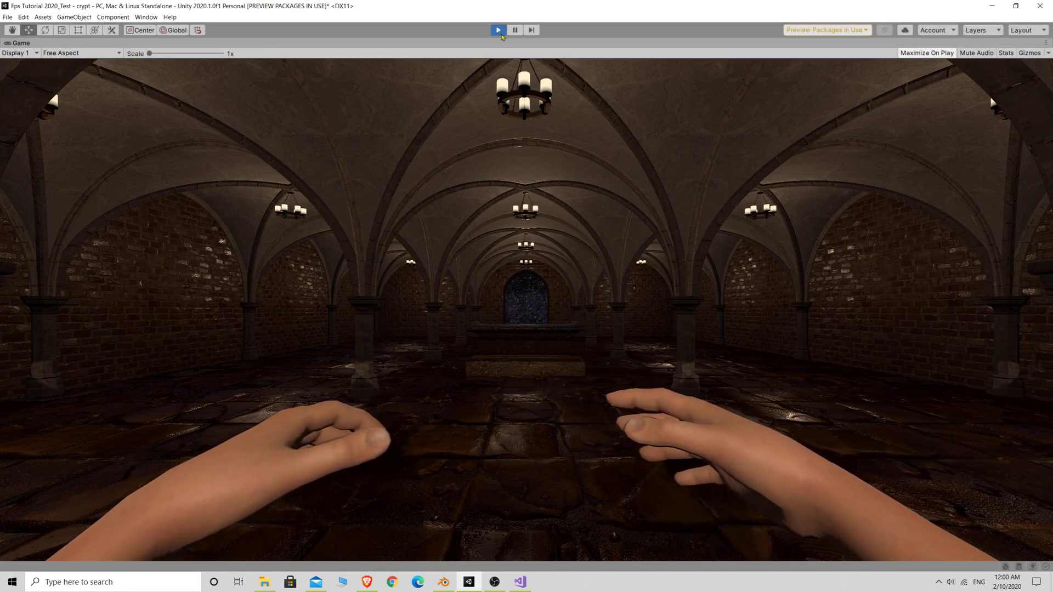
pyautogui.click(498, 30)
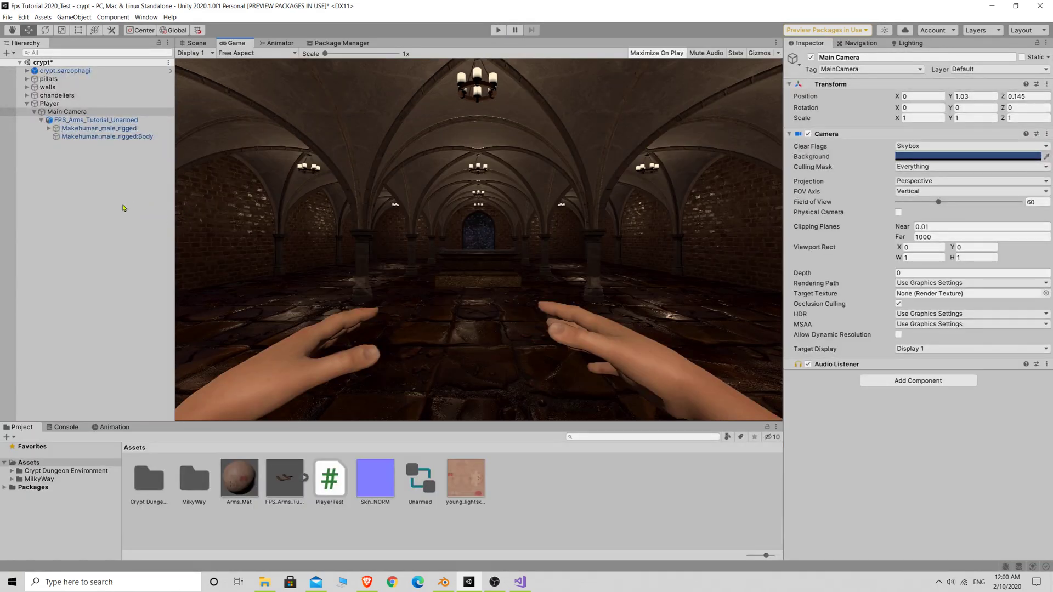
pyautogui.hotkey('ctrl', 's')
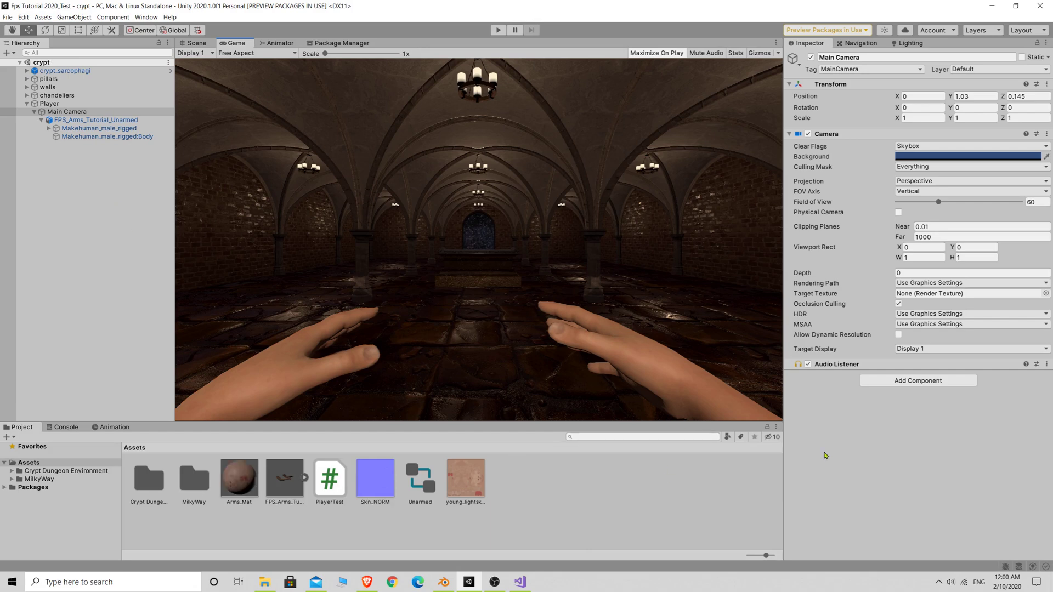